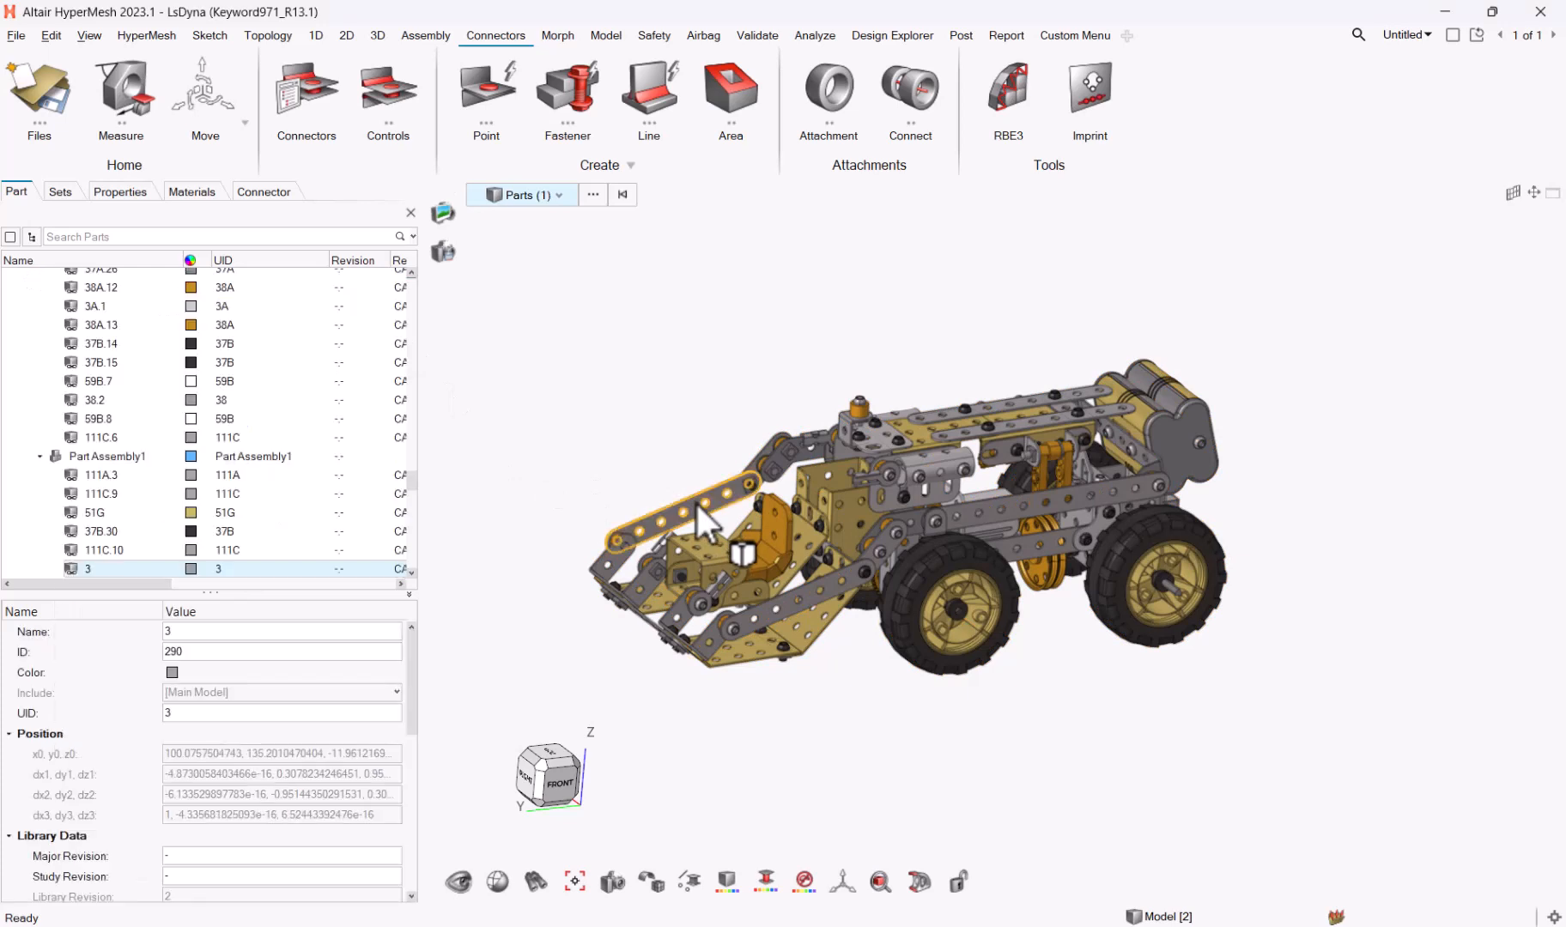
Examine the PDM data fields of part 3, including its mesh flag
{"action": "left_click_drag", "start_coordinate": [409, 663], "coordinate": [391, 820]}
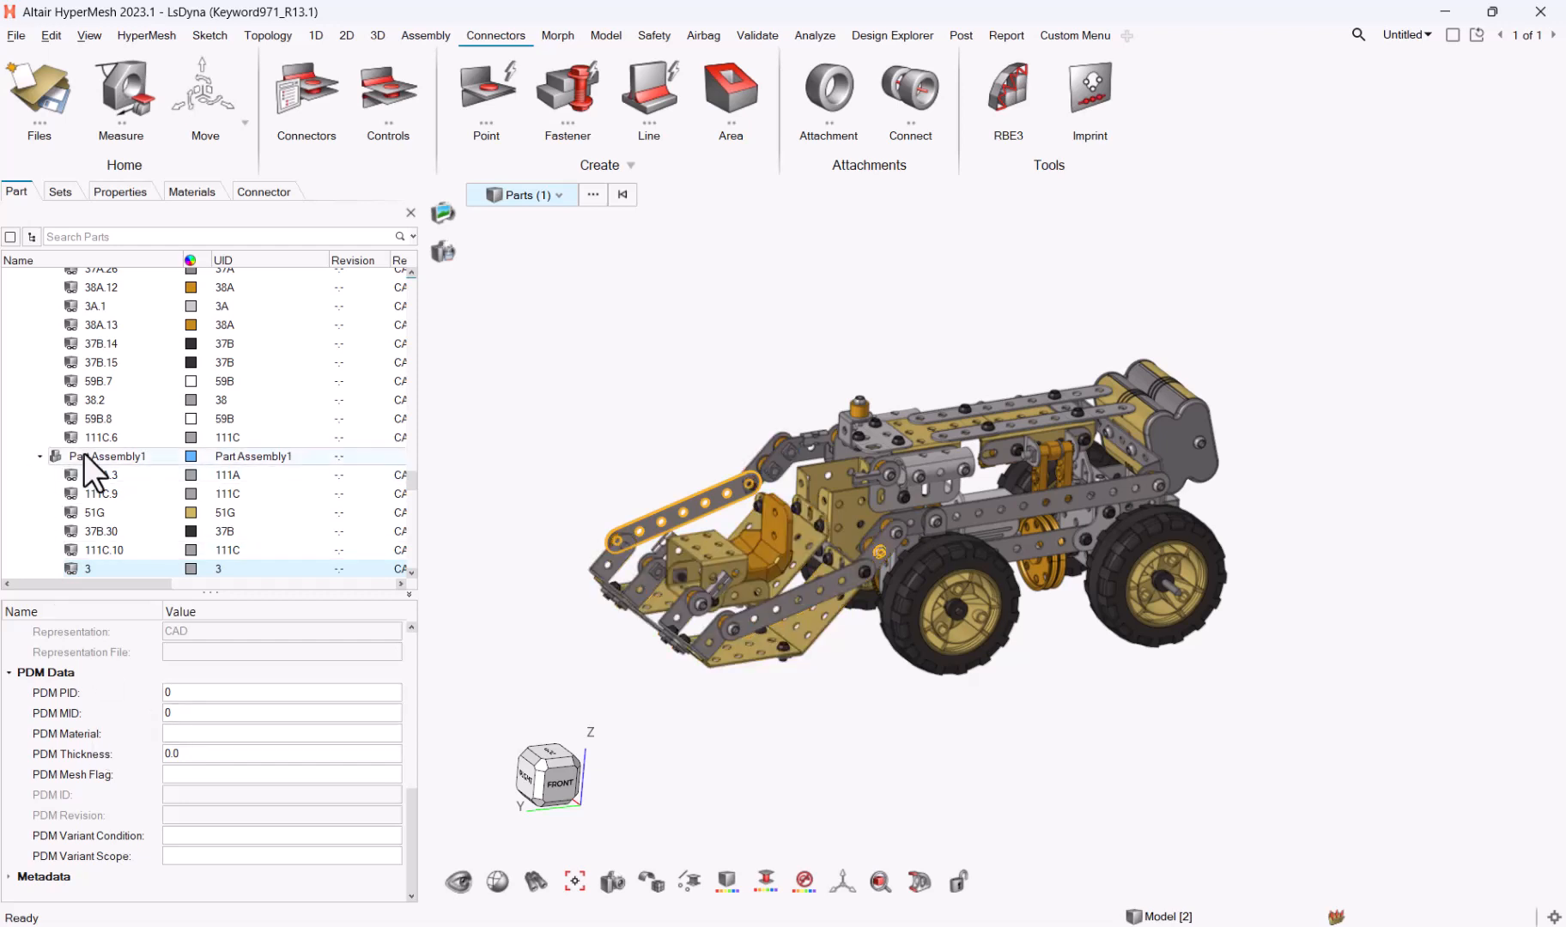
{"action": "right_click_drag", "start_coordinate": [568, 427], "coordinate": [589, 423]}
{"action": "middle_click_drag", "start_coordinate": [584, 435], "coordinate": [583, 449]}
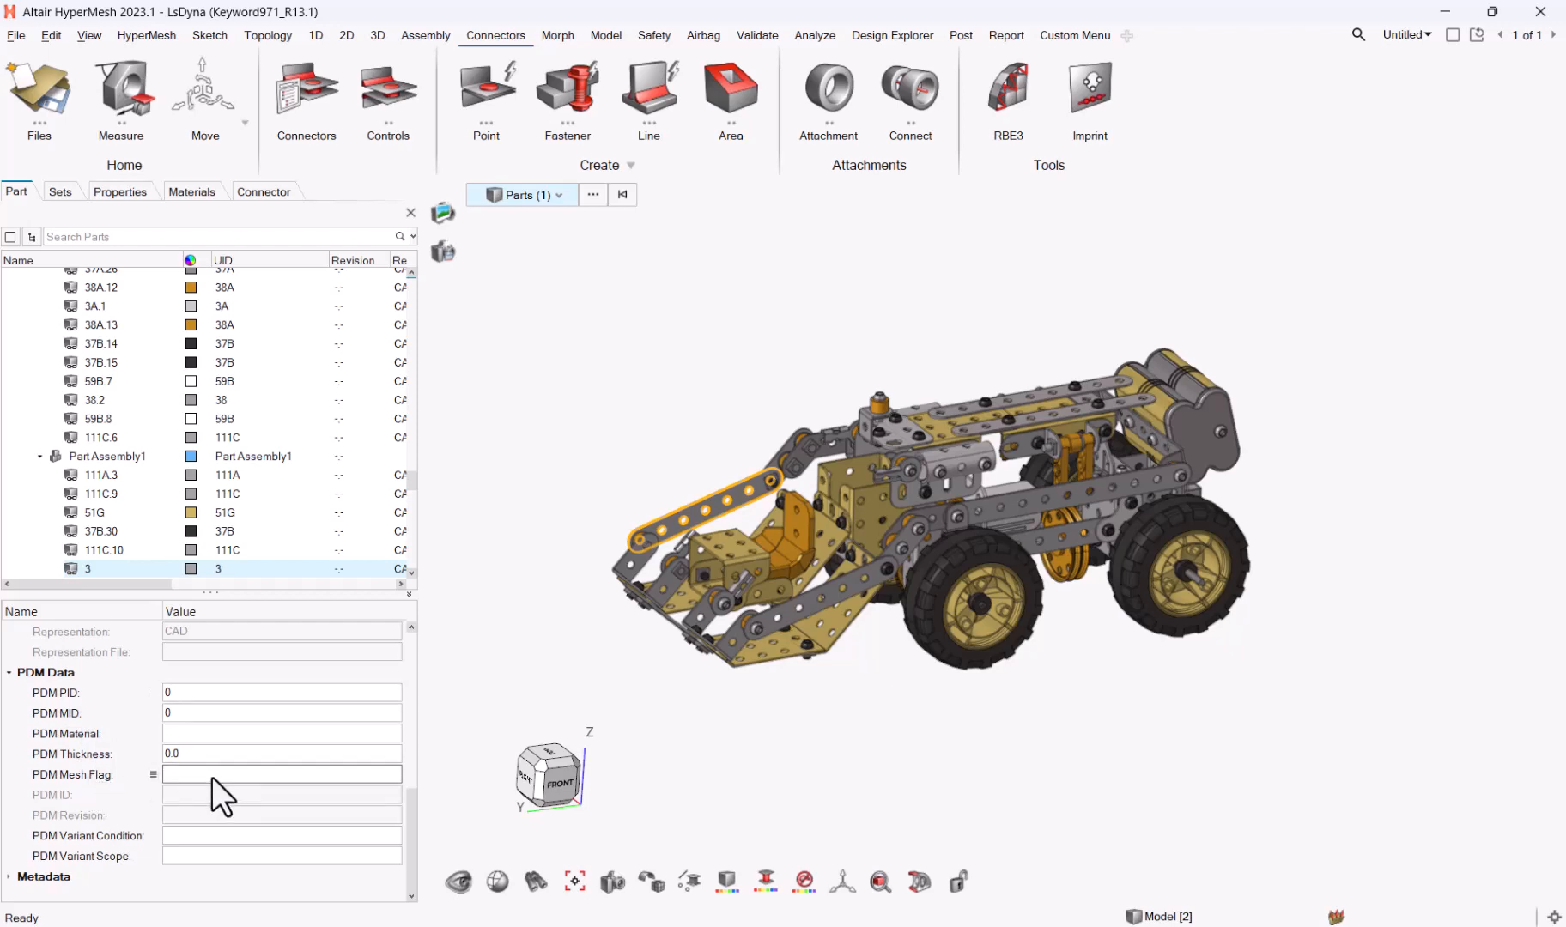
Reopen the recent file Grappler-by-Altair.step without saving the current model, reviewing the PDM attributes in the geometry open options
{"action": "left_click", "coordinate": [16, 35]}
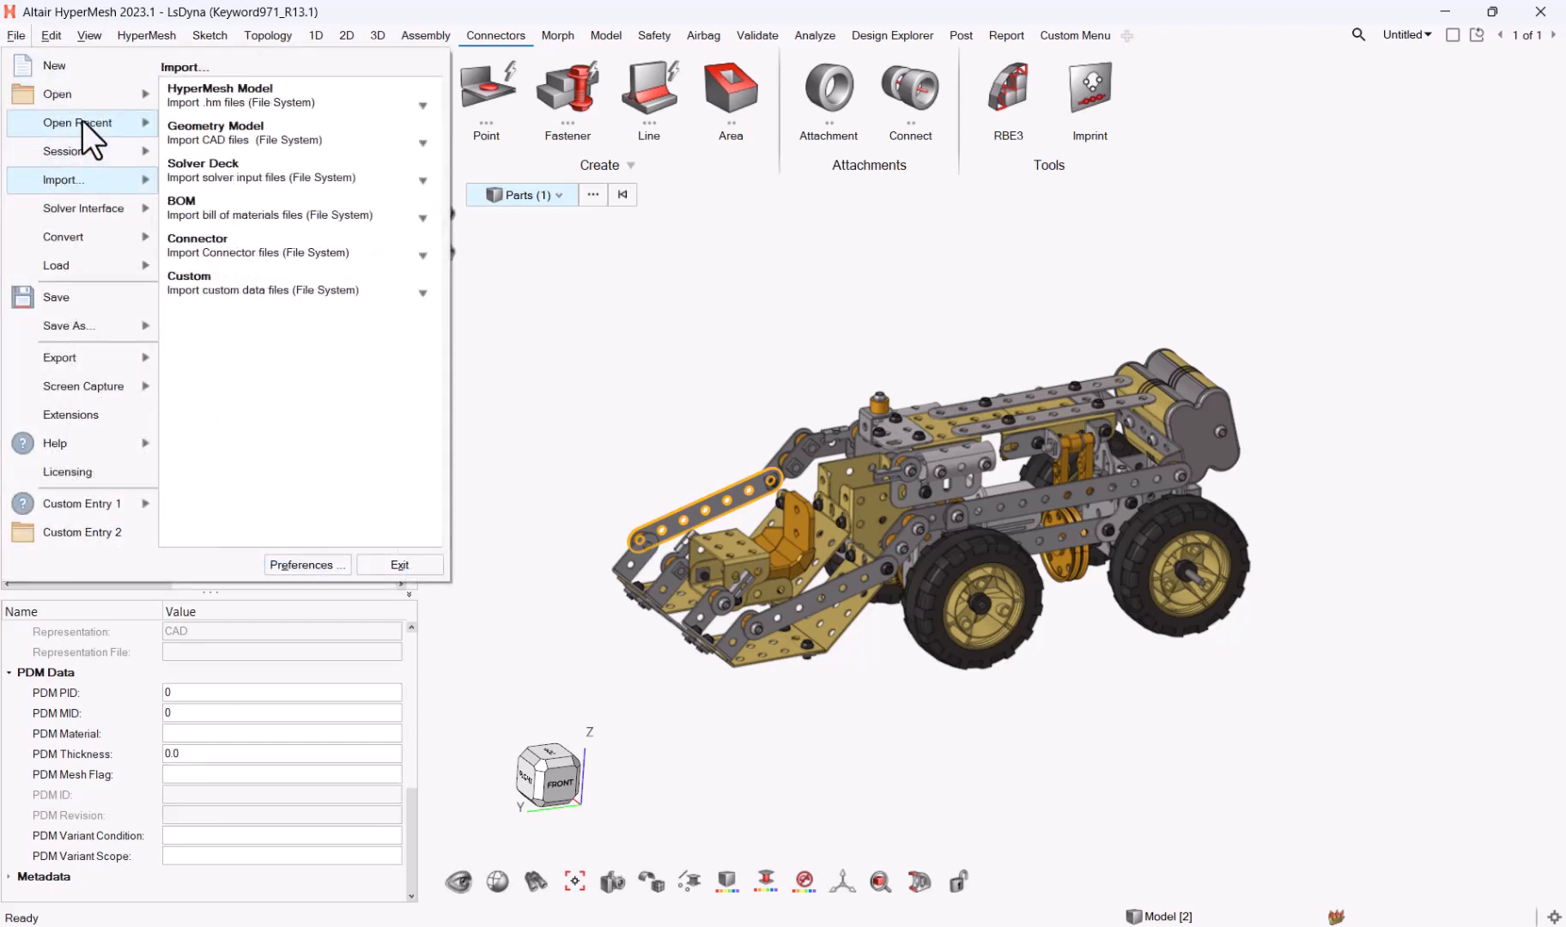
{"action": "mouse_move", "coordinate": [86, 123]}
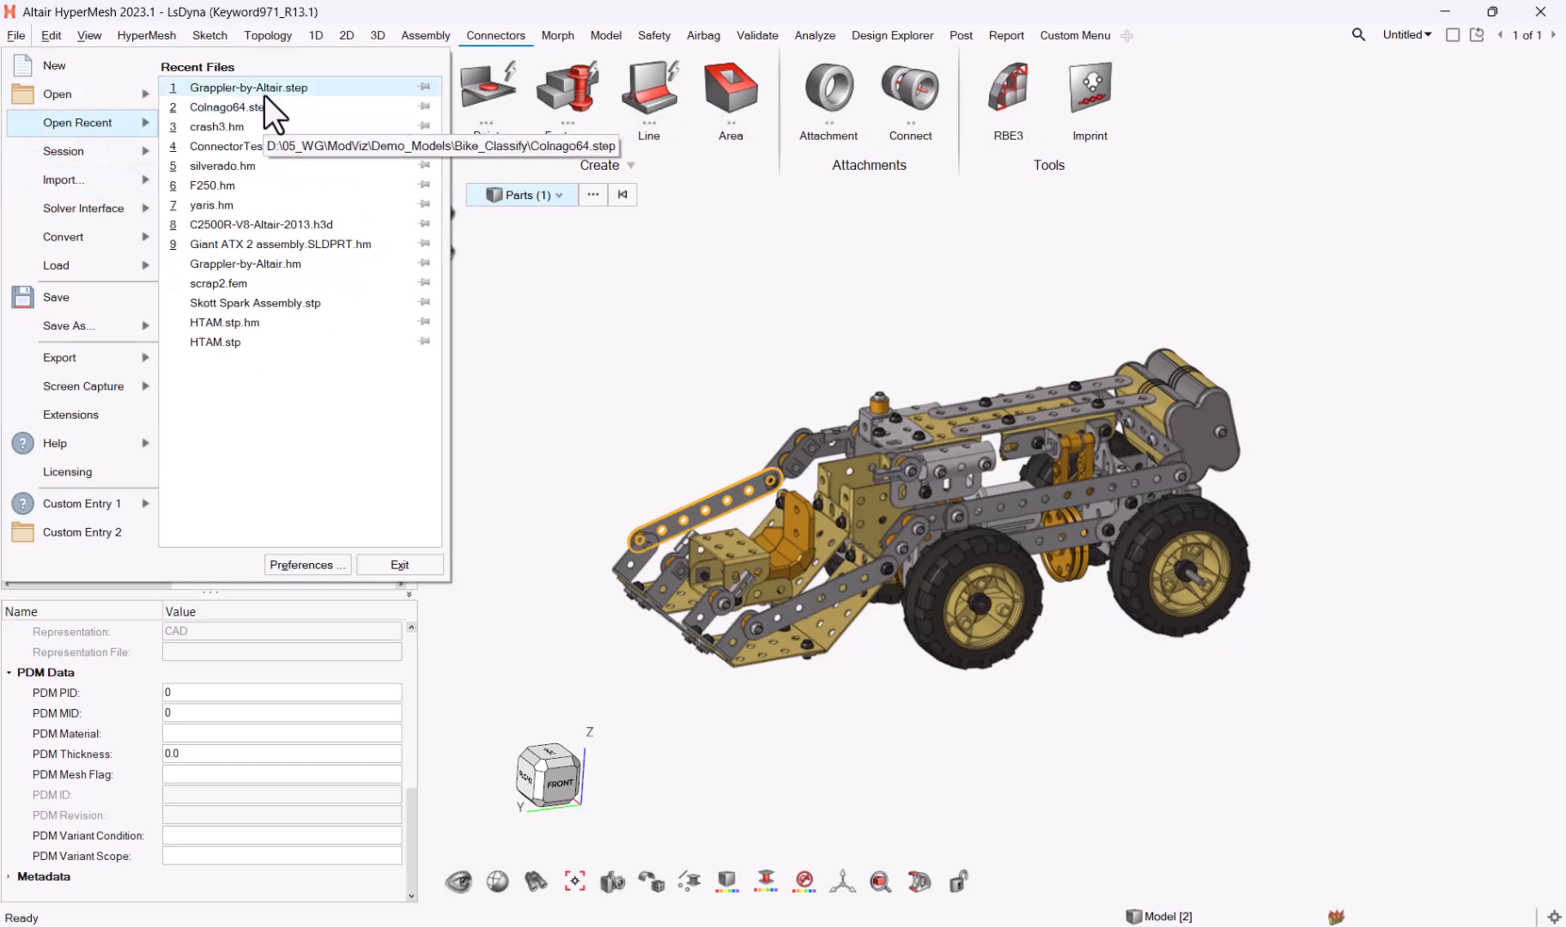
{"action": "left_click", "coordinate": [274, 86]}
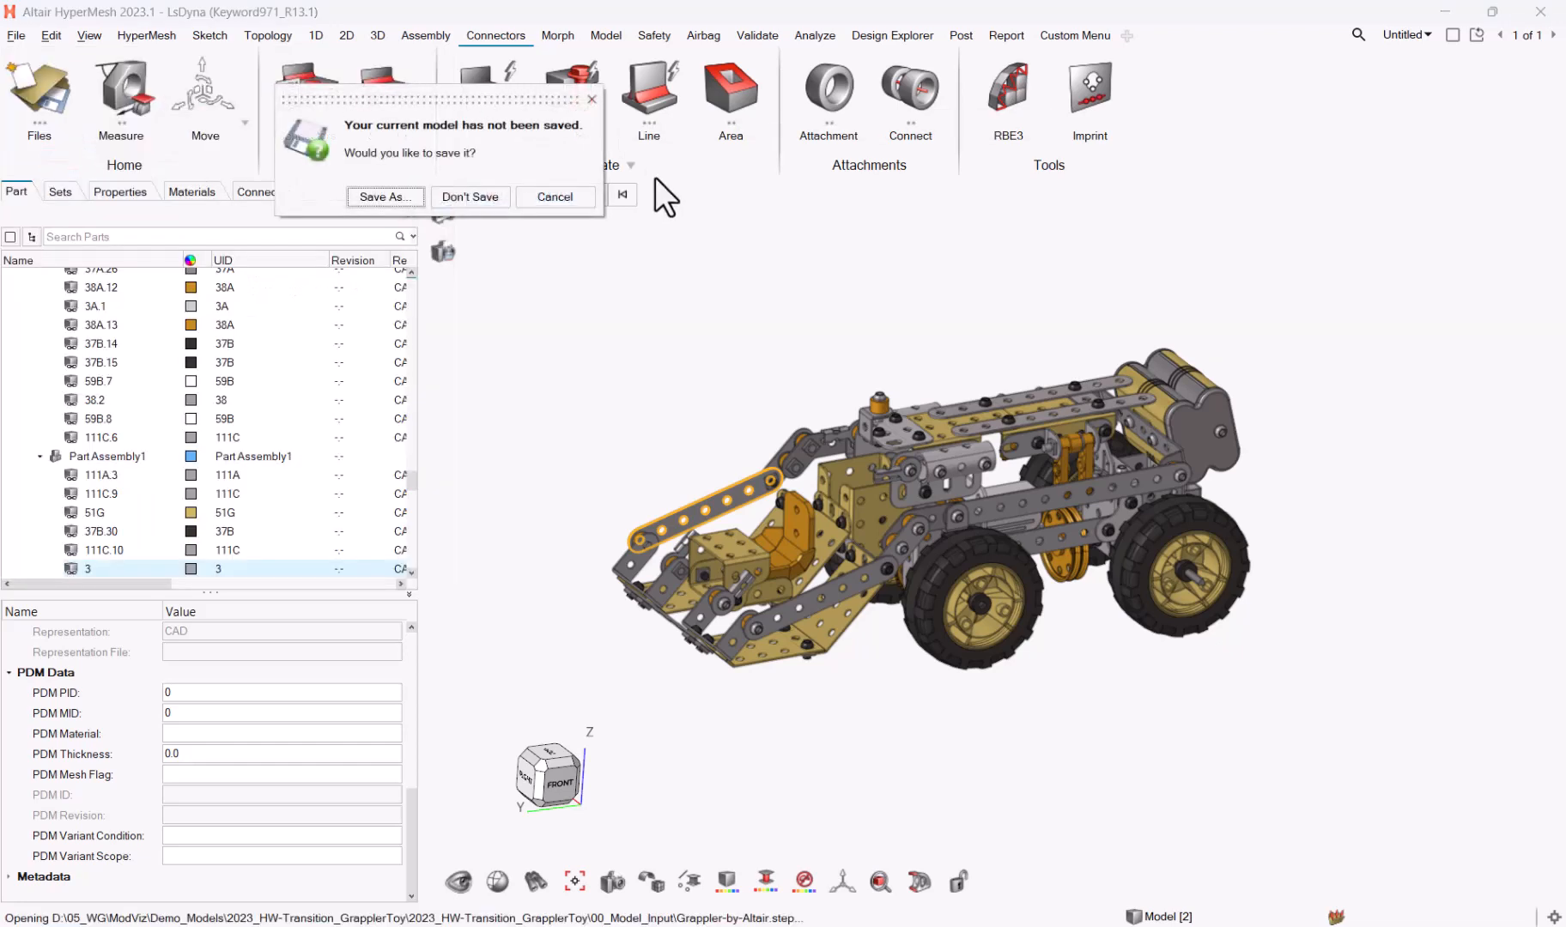
{"action": "left_click", "coordinate": [464, 196]}
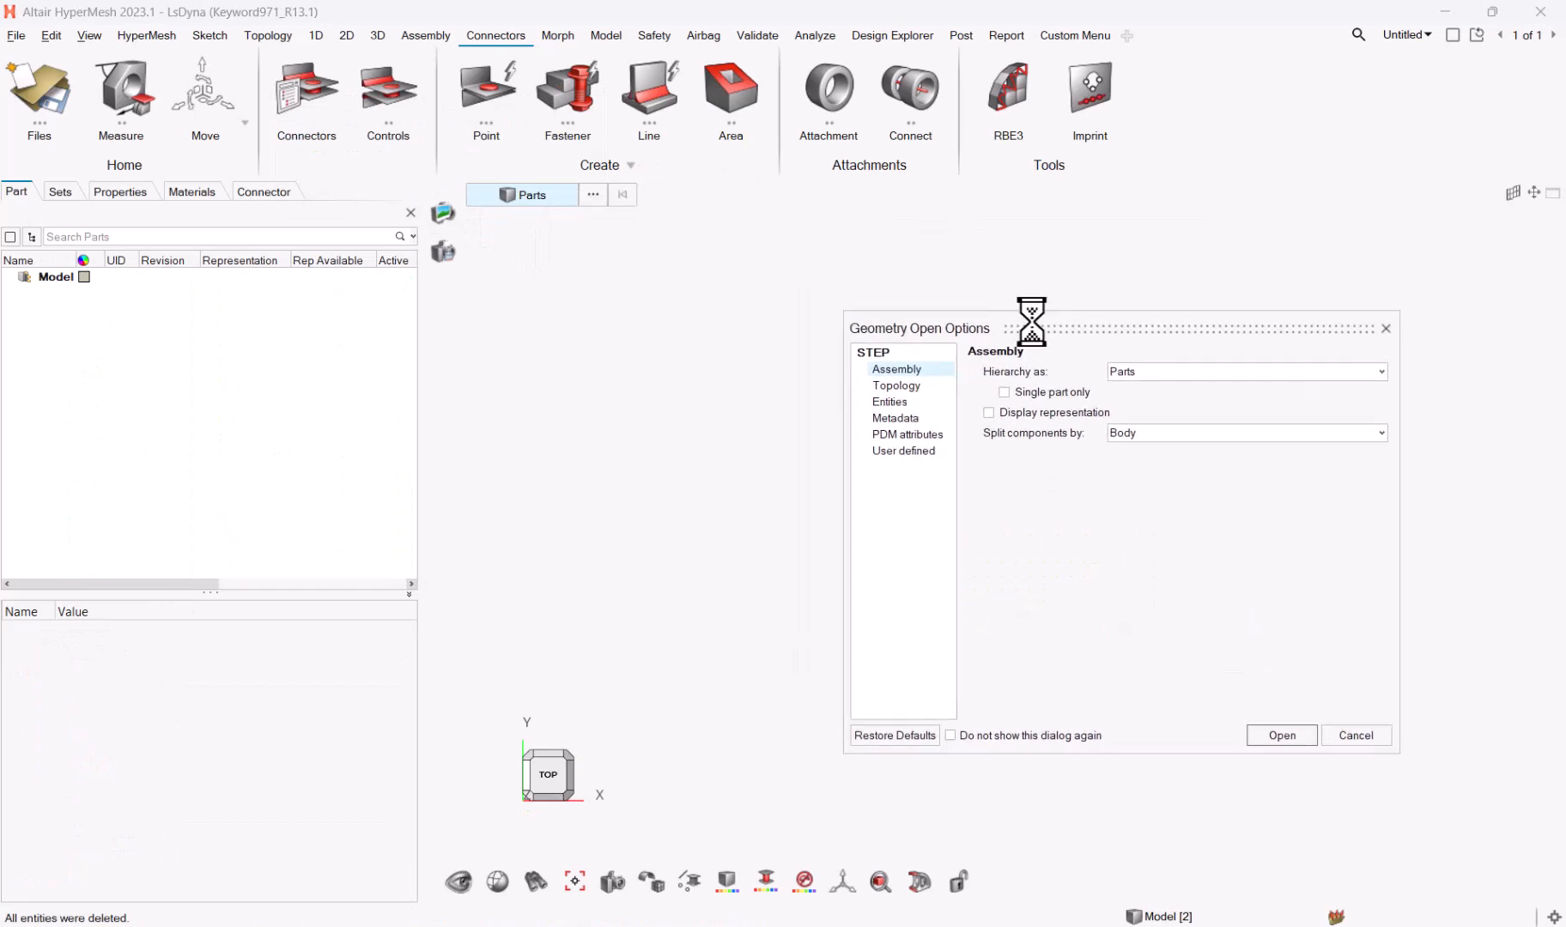
{"action": "left_click", "coordinate": [923, 444]}
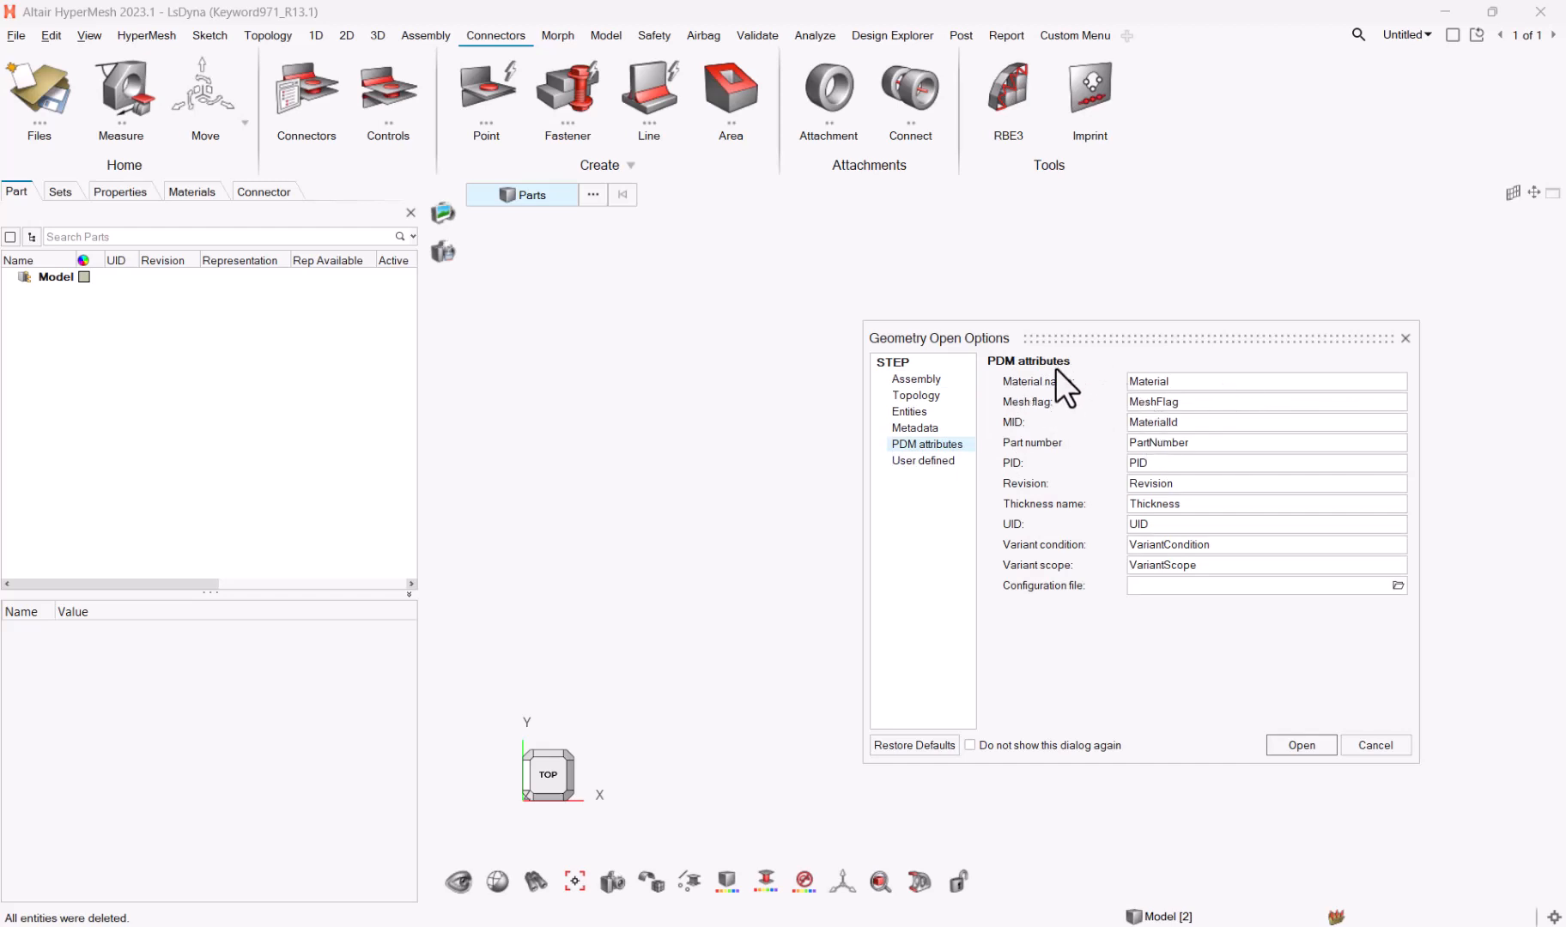
{"action": "left_click", "coordinate": [1321, 743]}
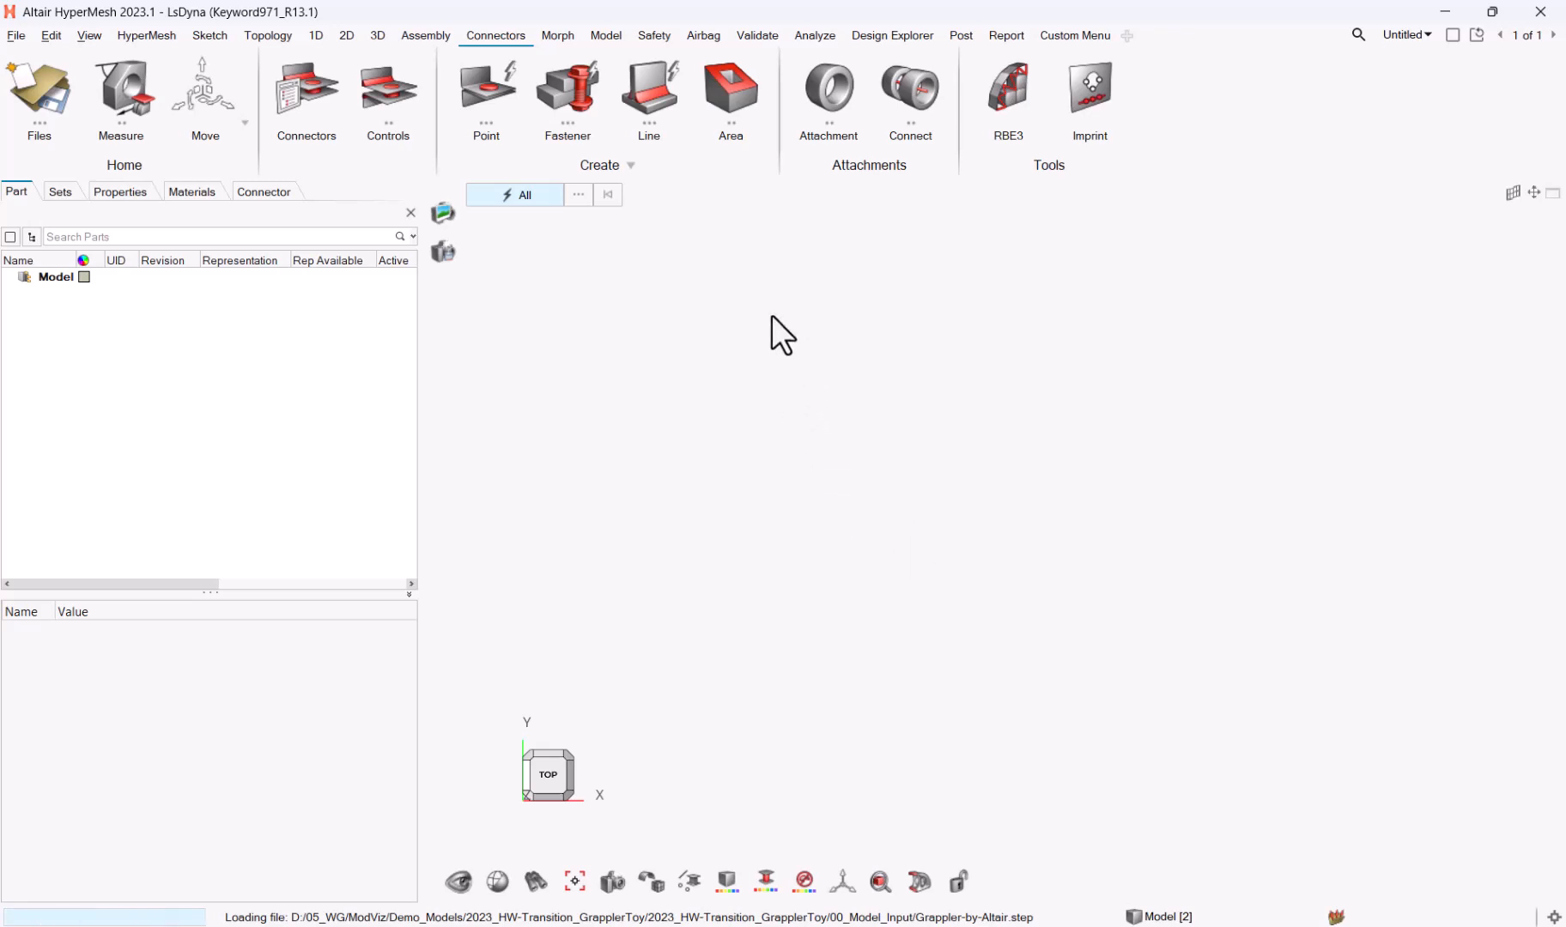
Run shape matching on all parts of the vehicle model
{"action": "middle_click_drag", "start_coordinate": [829, 691], "coordinate": [1060, 628]}
{"action": "middle_click_drag", "start_coordinate": [627, 731], "coordinate": [932, 650]}
{"action": "mouse_move", "coordinate": [807, 554]}
{"action": "middle_mouse_down"}
{"action": "mouse_move", "coordinate": [850, 543]}
{"action": "mouse_move", "coordinate": [788, 560]}
{"action": "middle_mouse_up"}
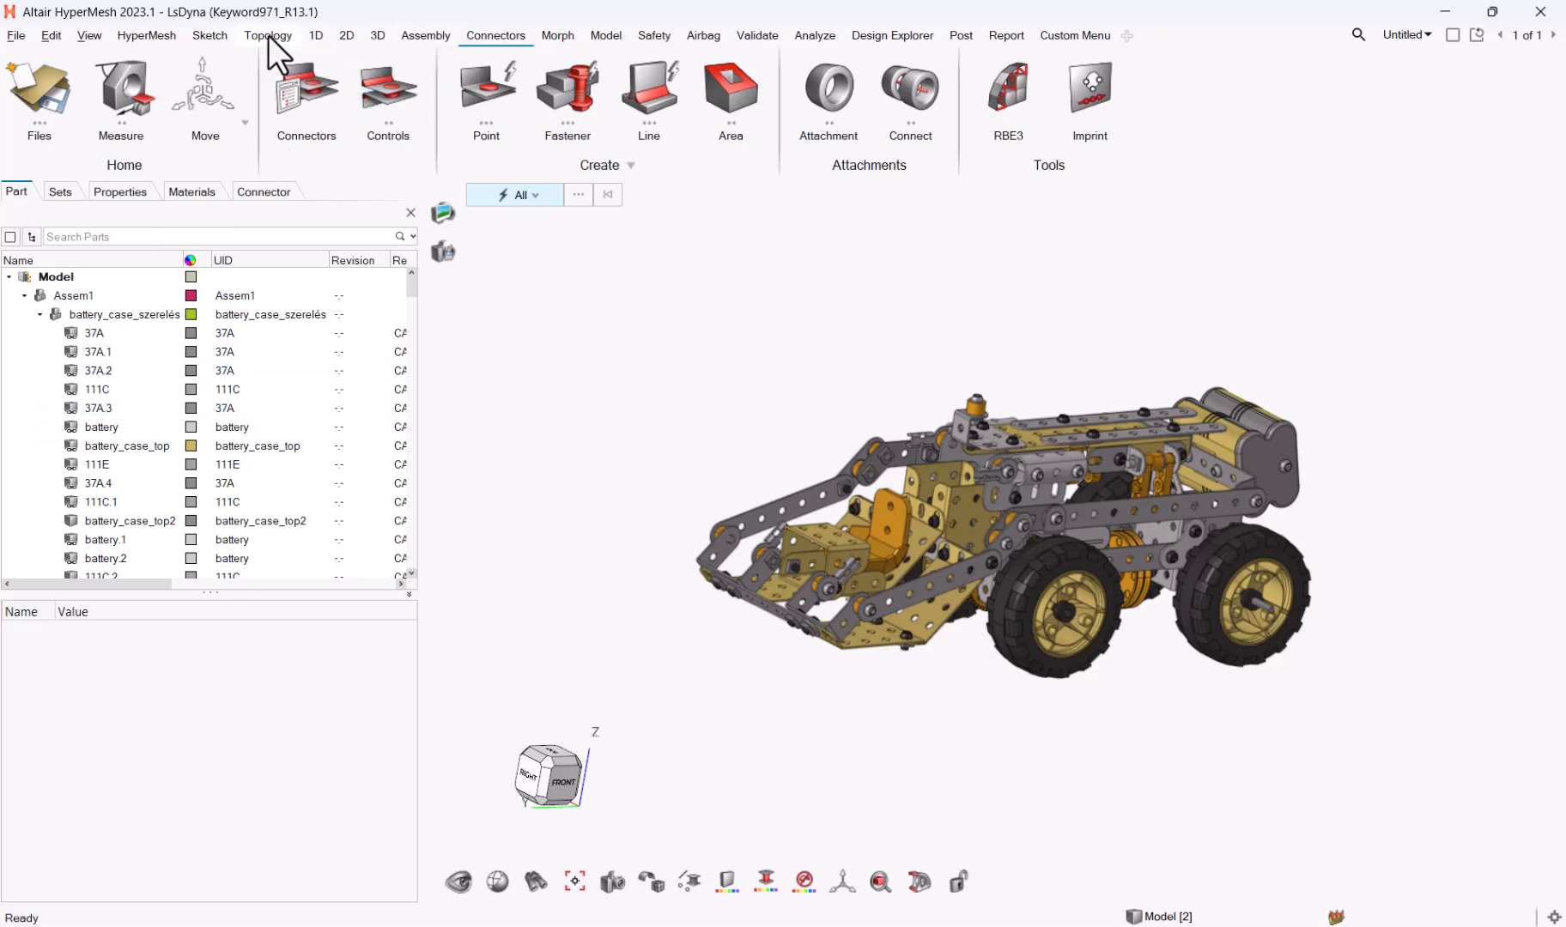
{"action": "left_click", "coordinate": [422, 35]}
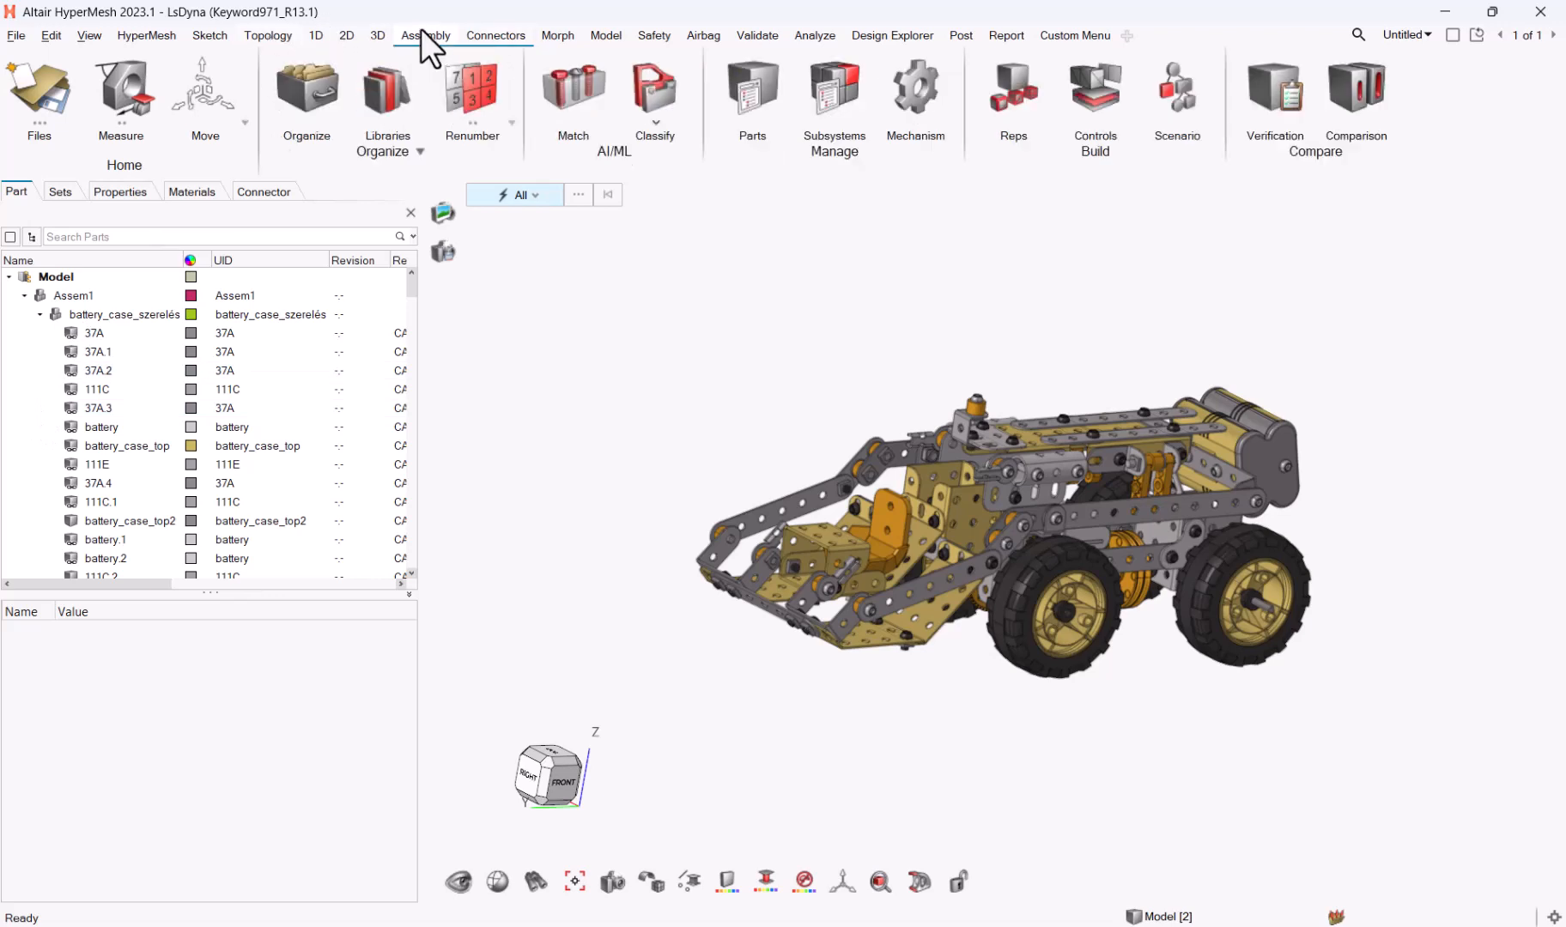
{"action": "left_click", "coordinate": [558, 94]}
{"action": "left_click_drag", "start_coordinate": [662, 635], "coordinate": [1415, 356], "text": "shift"}
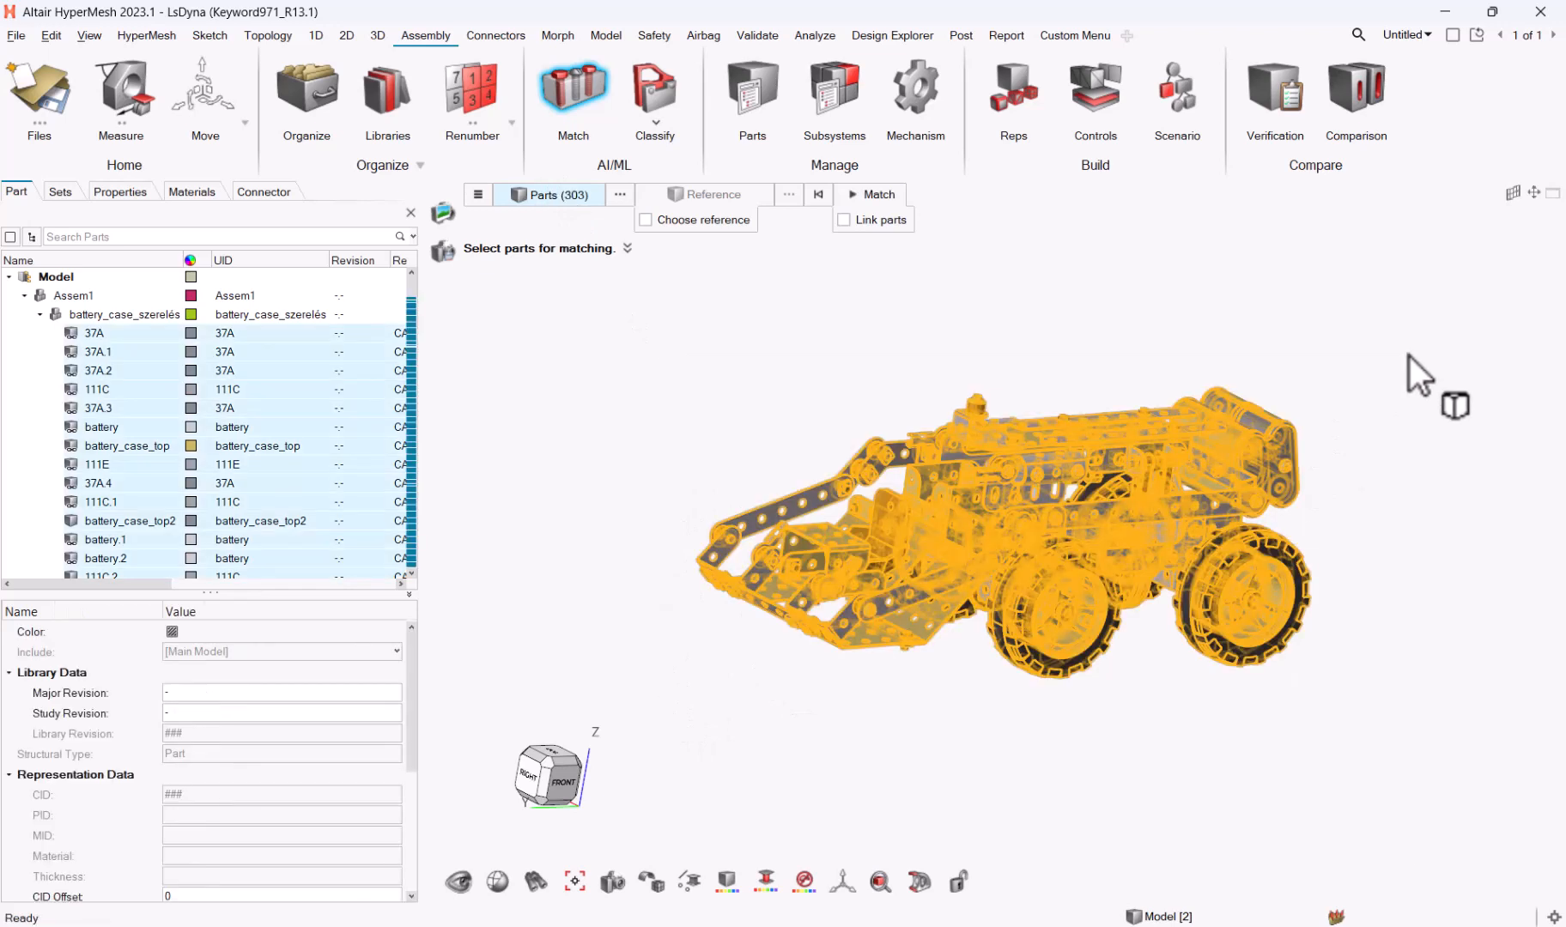
{"action": "left_click", "coordinate": [872, 194]}
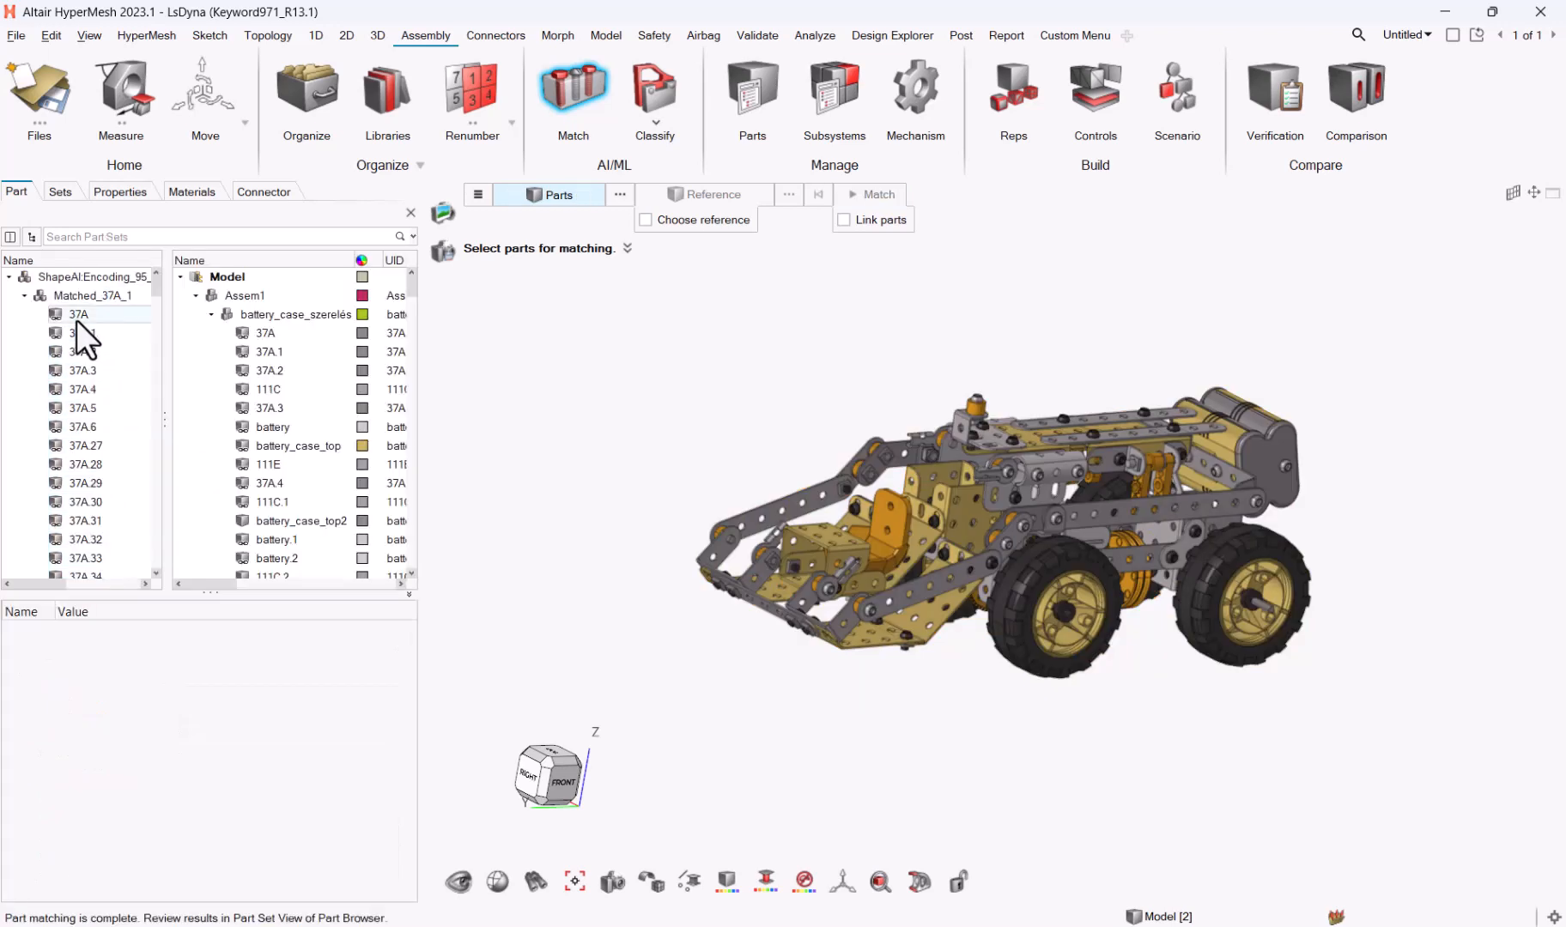
Collapse the first three matched part sets and isolate only the Matched_37A_1 set
{"action": "left_click", "coordinate": [24, 296]}
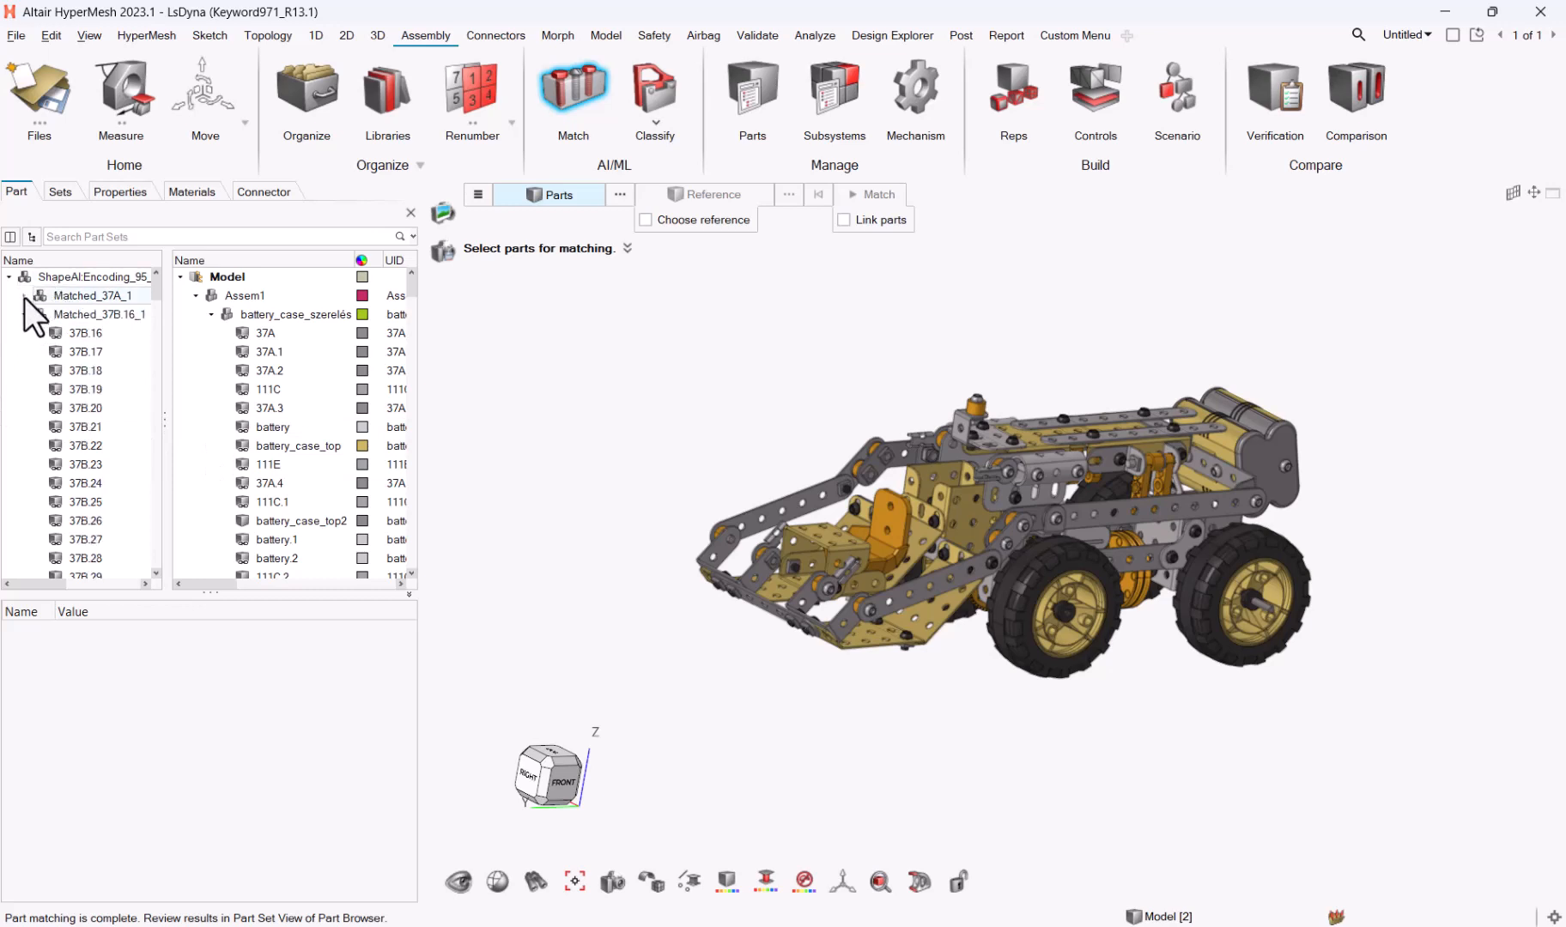
{"action": "left_click", "coordinate": [24, 314]}
{"action": "left_click", "coordinate": [24, 333]}
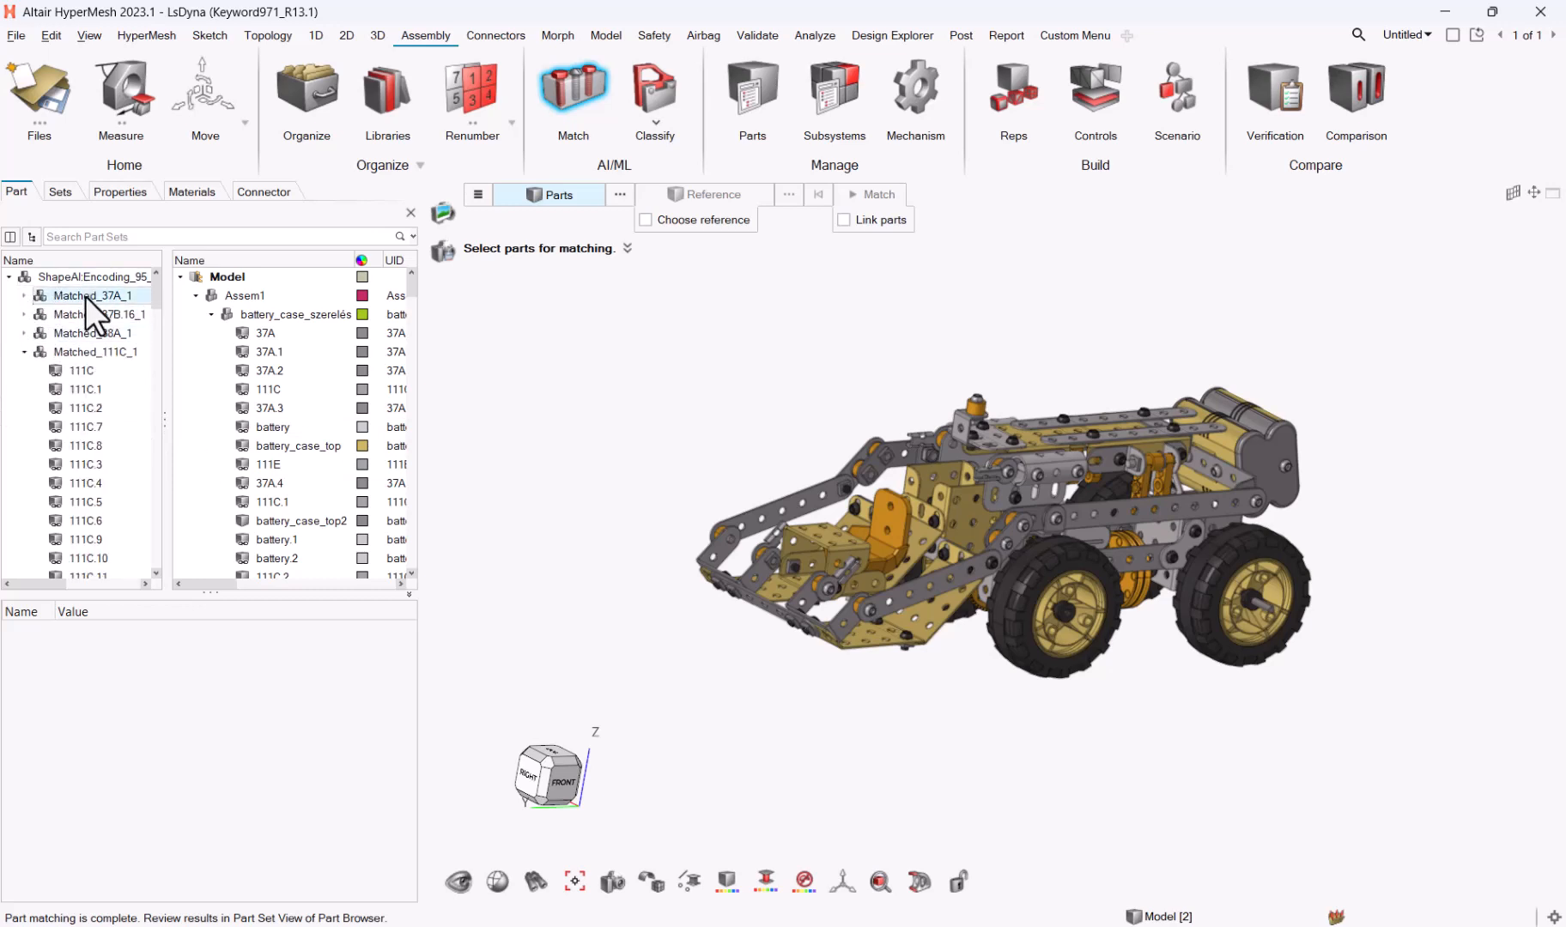
{"action": "left_click", "coordinate": [84, 296]}
{"action": "right_click", "coordinate": [84, 296]}
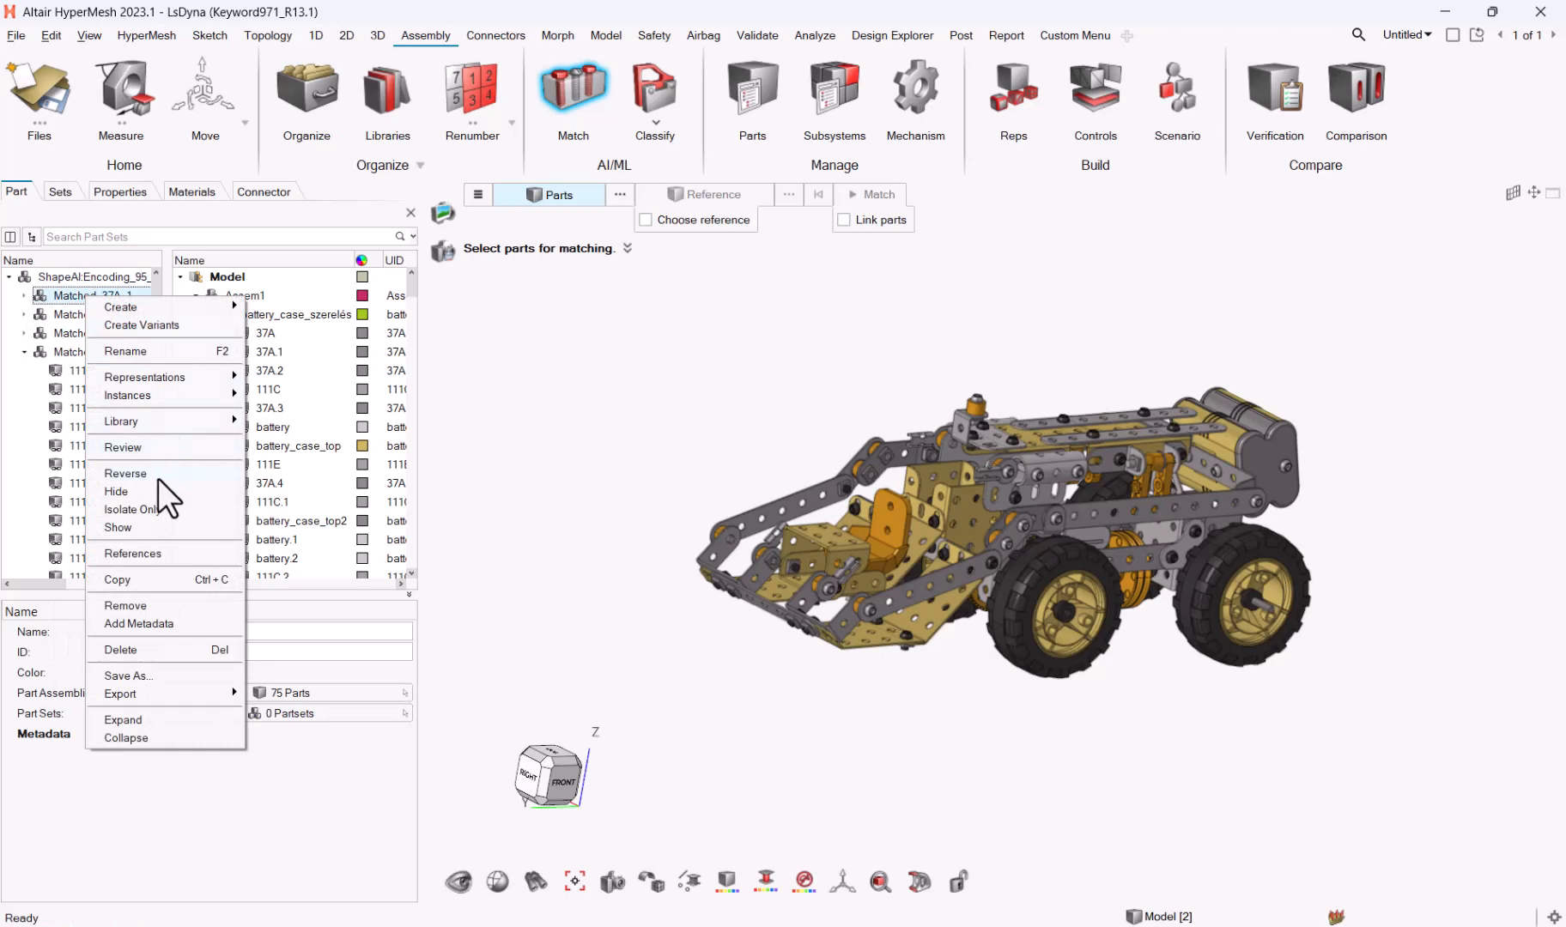
{"action": "left_click", "coordinate": [154, 512]}
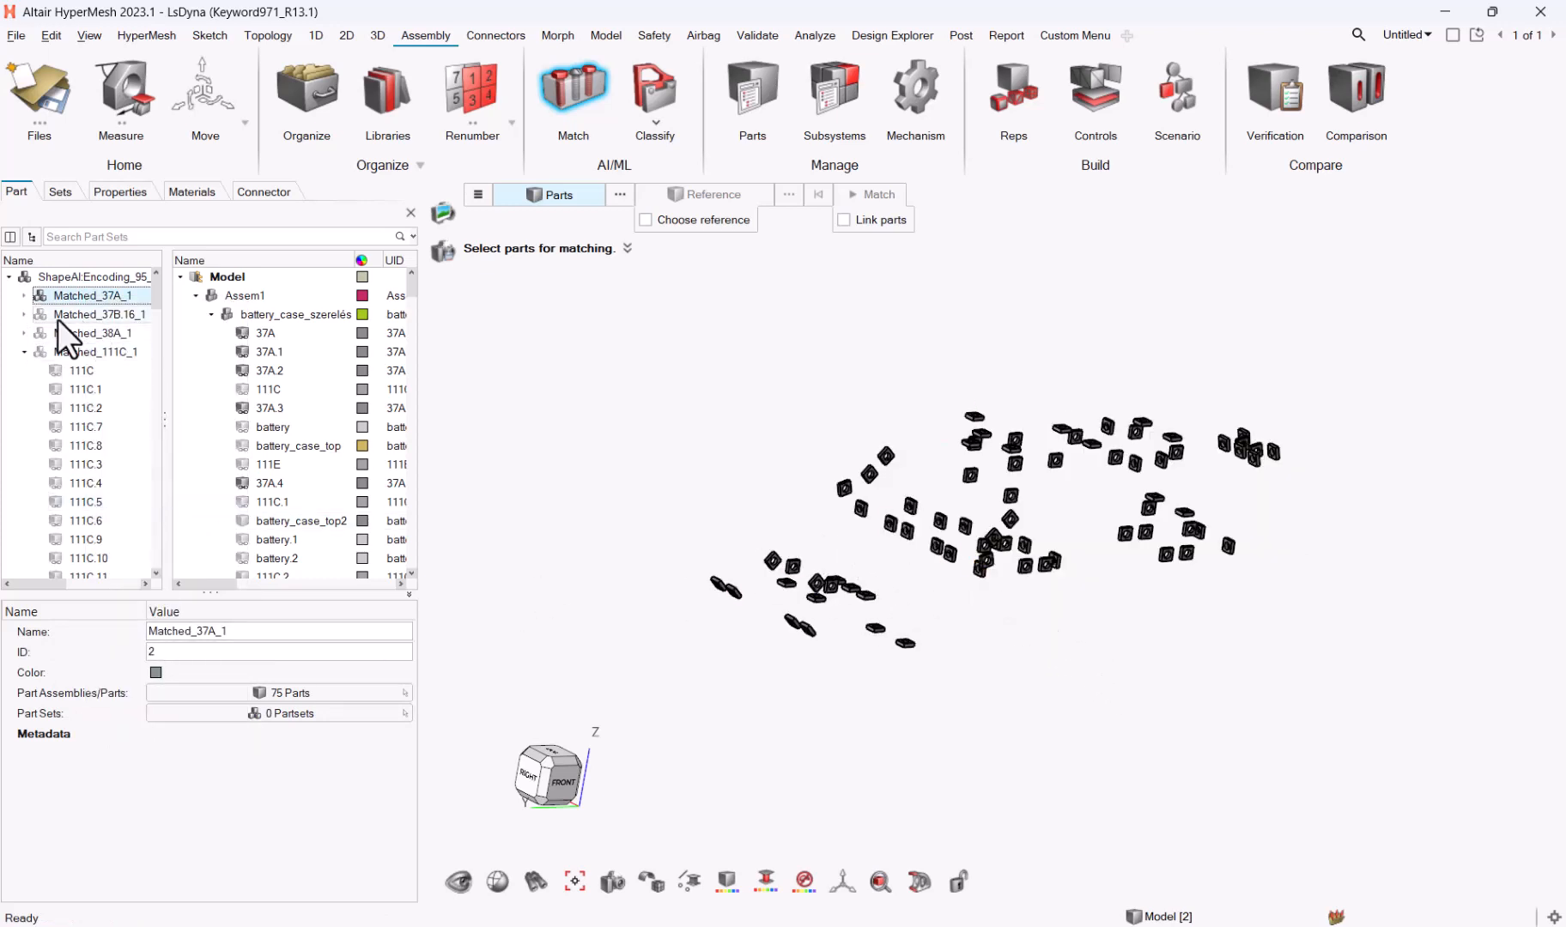
Show the Matched_37B.16_1 bolts alongside the isolated nuts to examine how they pair up, and hide the bolts again
{"action": "left_click_drag", "start_coordinate": [766, 549], "coordinate": [709, 569], "text": "ctrl"}
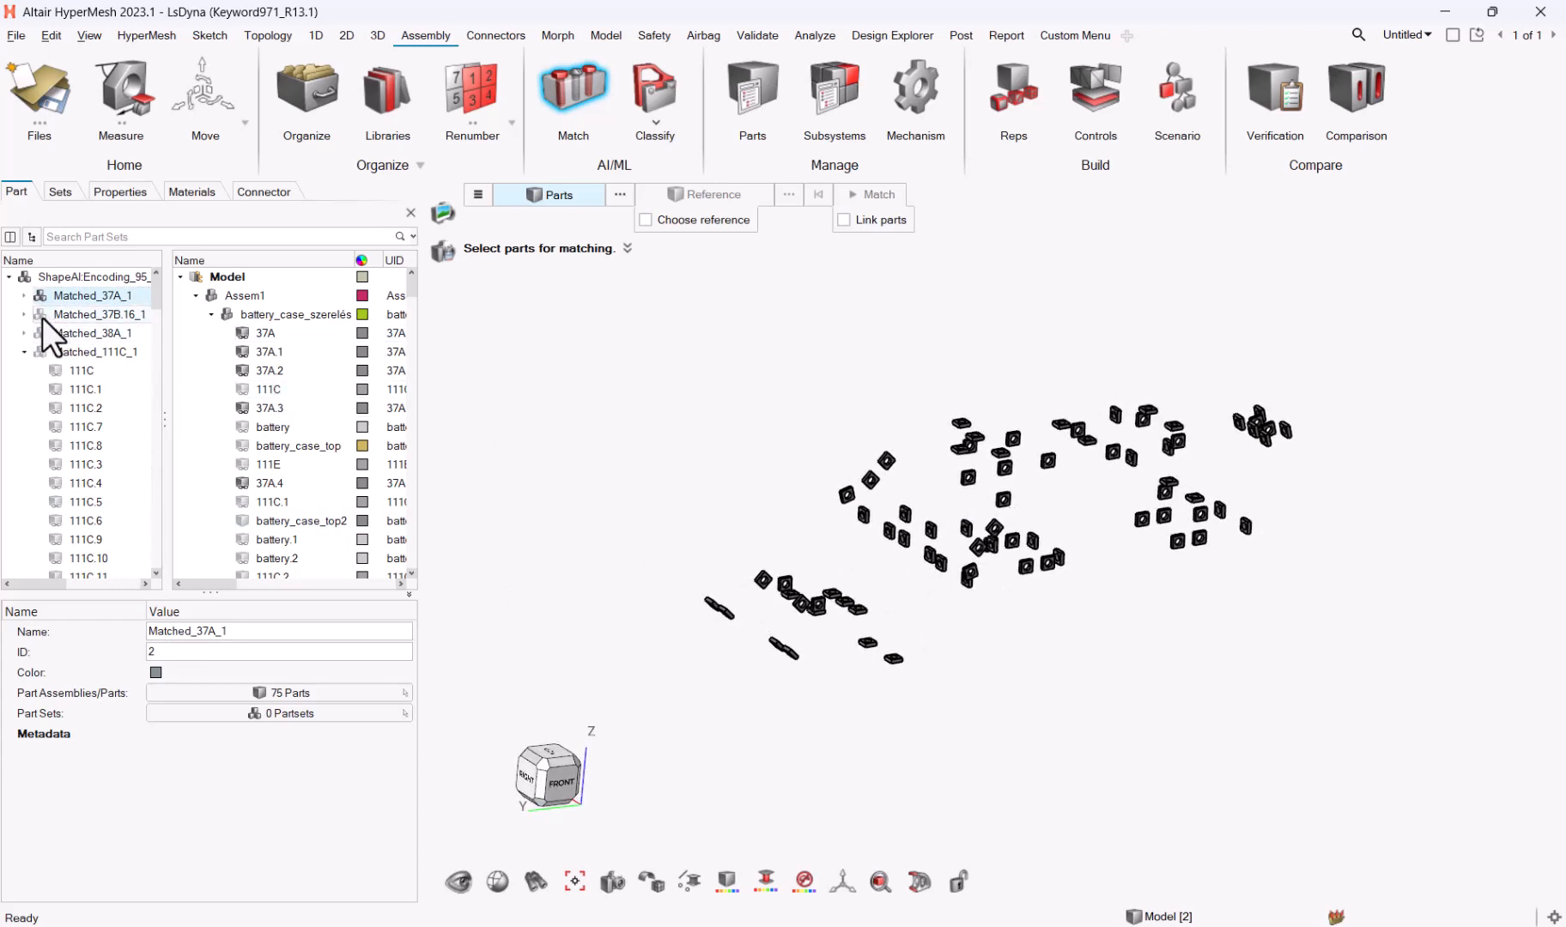
{"action": "left_click_drag", "start_coordinate": [675, 496], "coordinate": [839, 756], "text": "ctrl"}
{"action": "scroll", "coordinate": [863, 610], "scroll_direction": "up", "scroll_amount": 5}
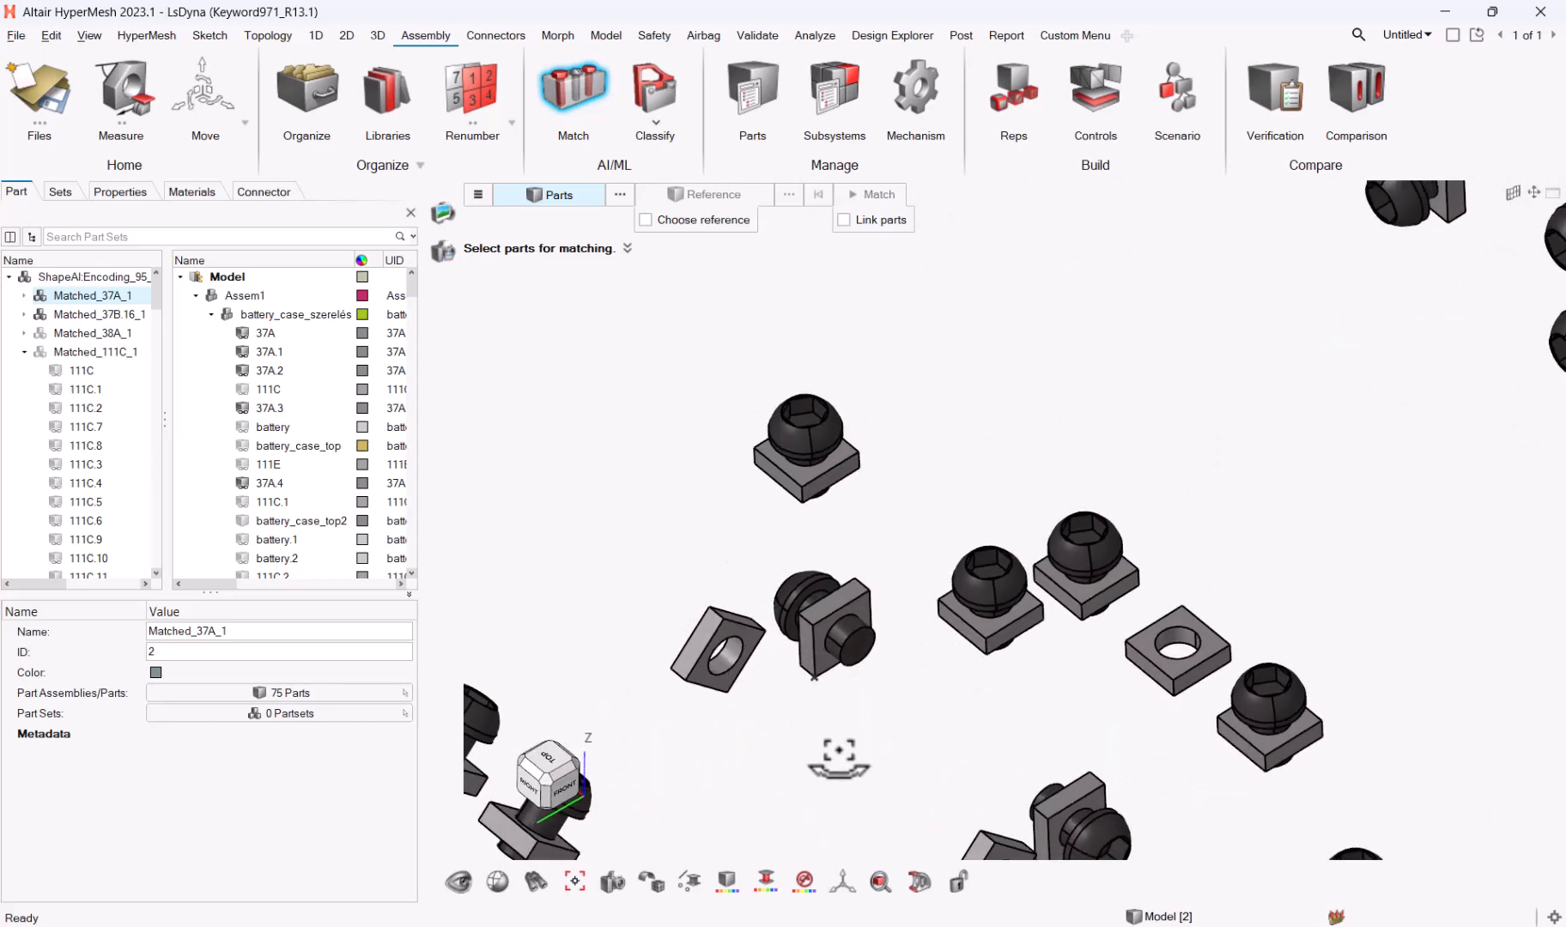
{"action": "middle_click_drag", "start_coordinate": [839, 756], "coordinate": [839, 740]}
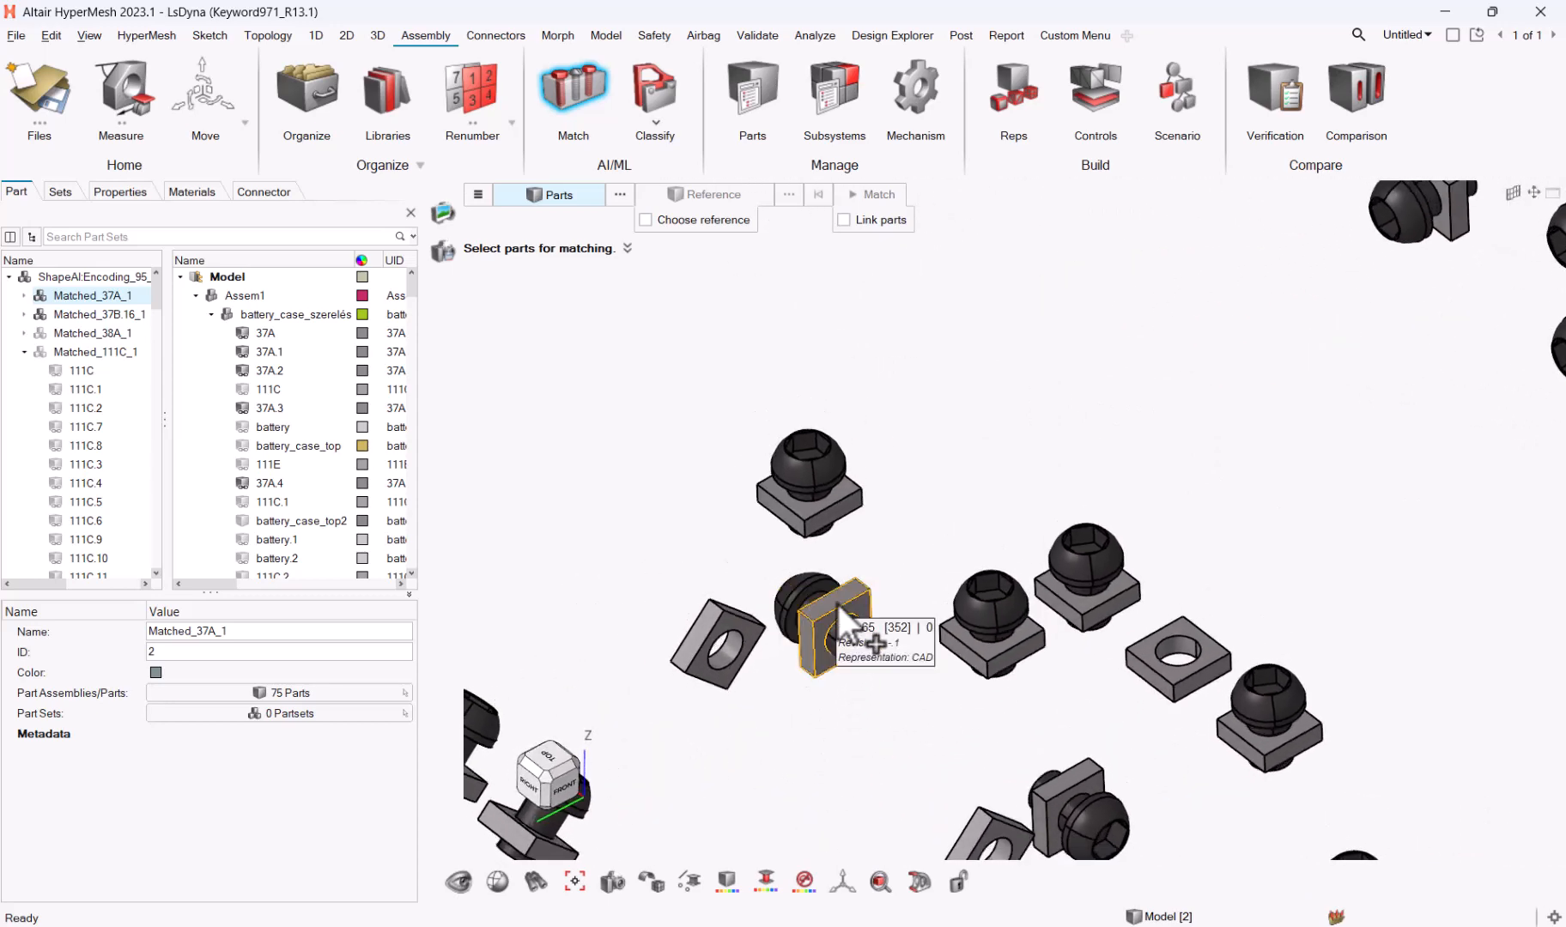
{"action": "left_click_drag", "start_coordinate": [688, 594], "coordinate": [683, 515], "text": "ctrl"}
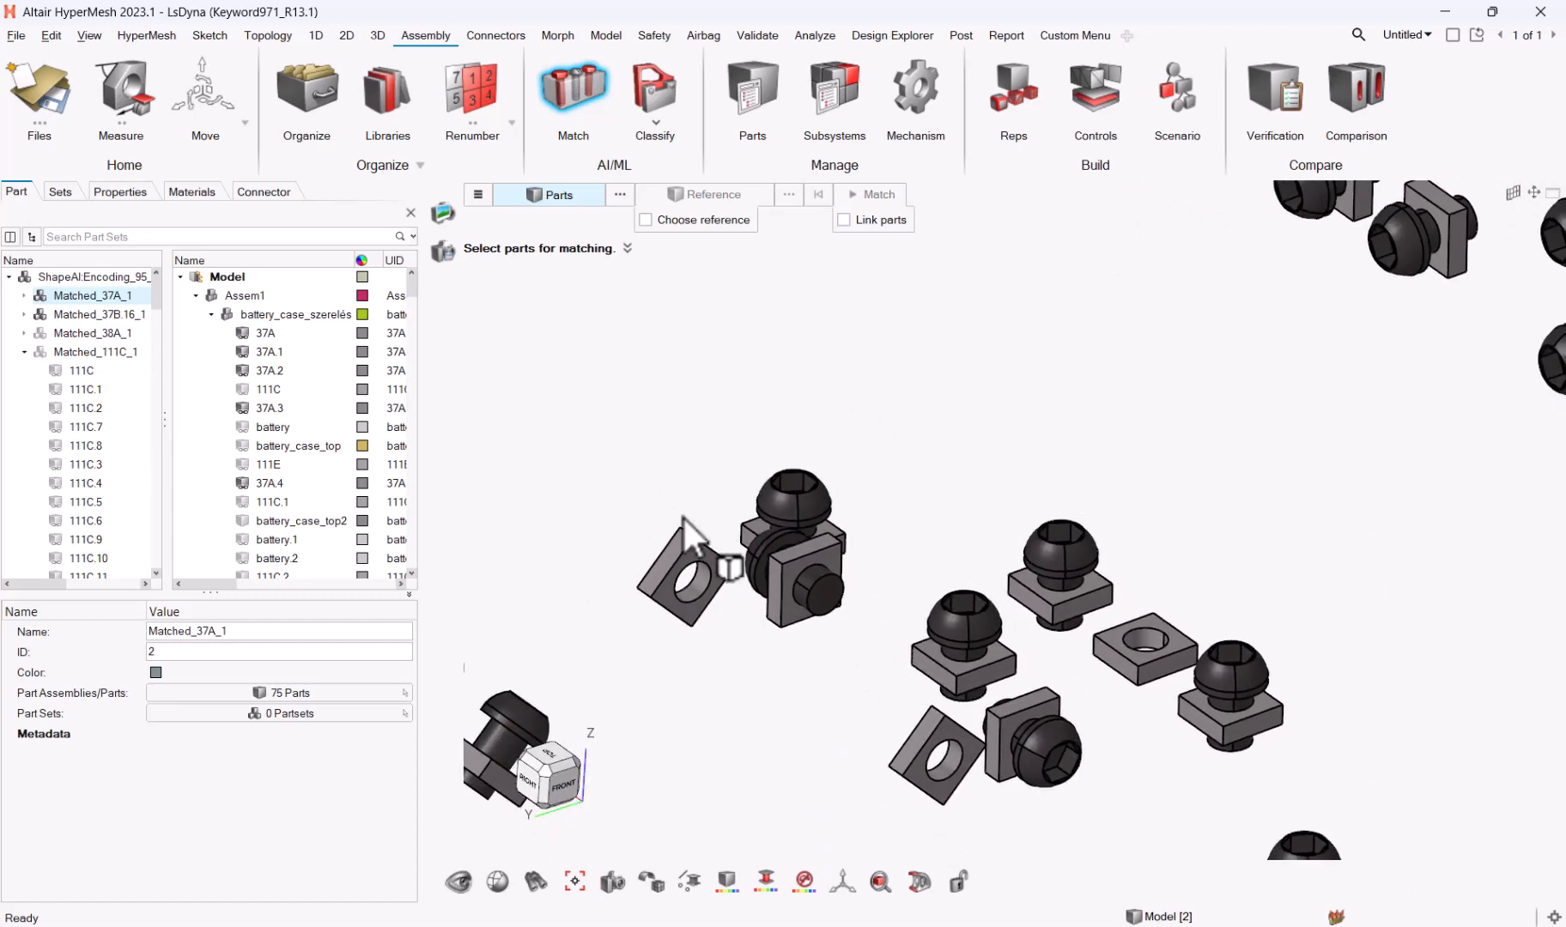
{"action": "scroll", "coordinate": [701, 556], "scroll_direction": "down", "scroll_amount": 5}
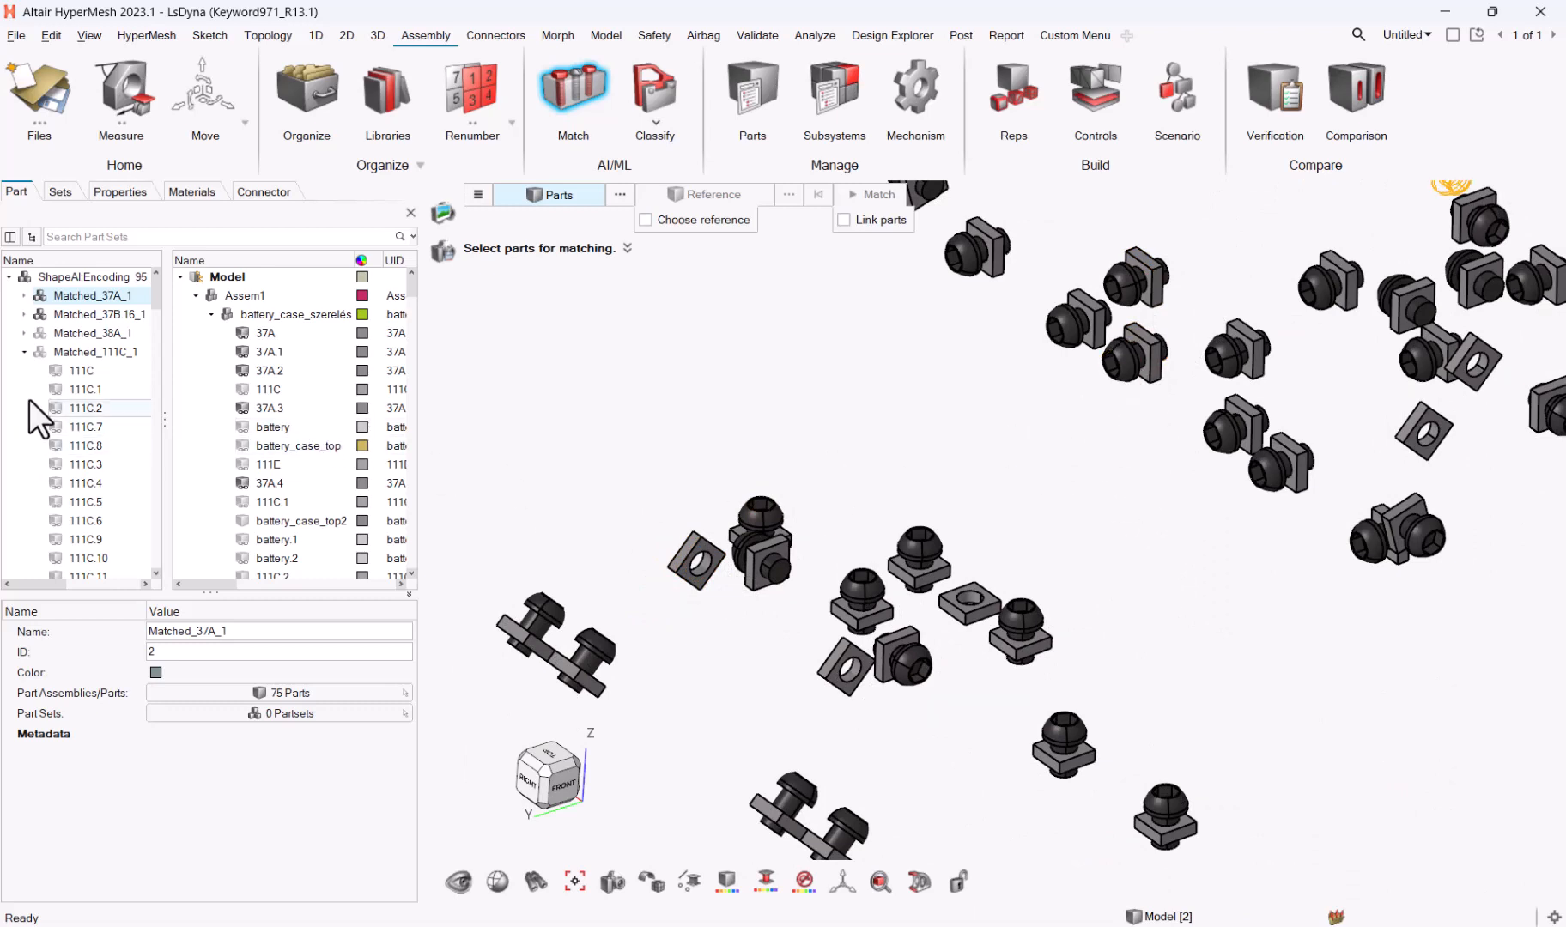
{"action": "left_click", "coordinate": [40, 295]}
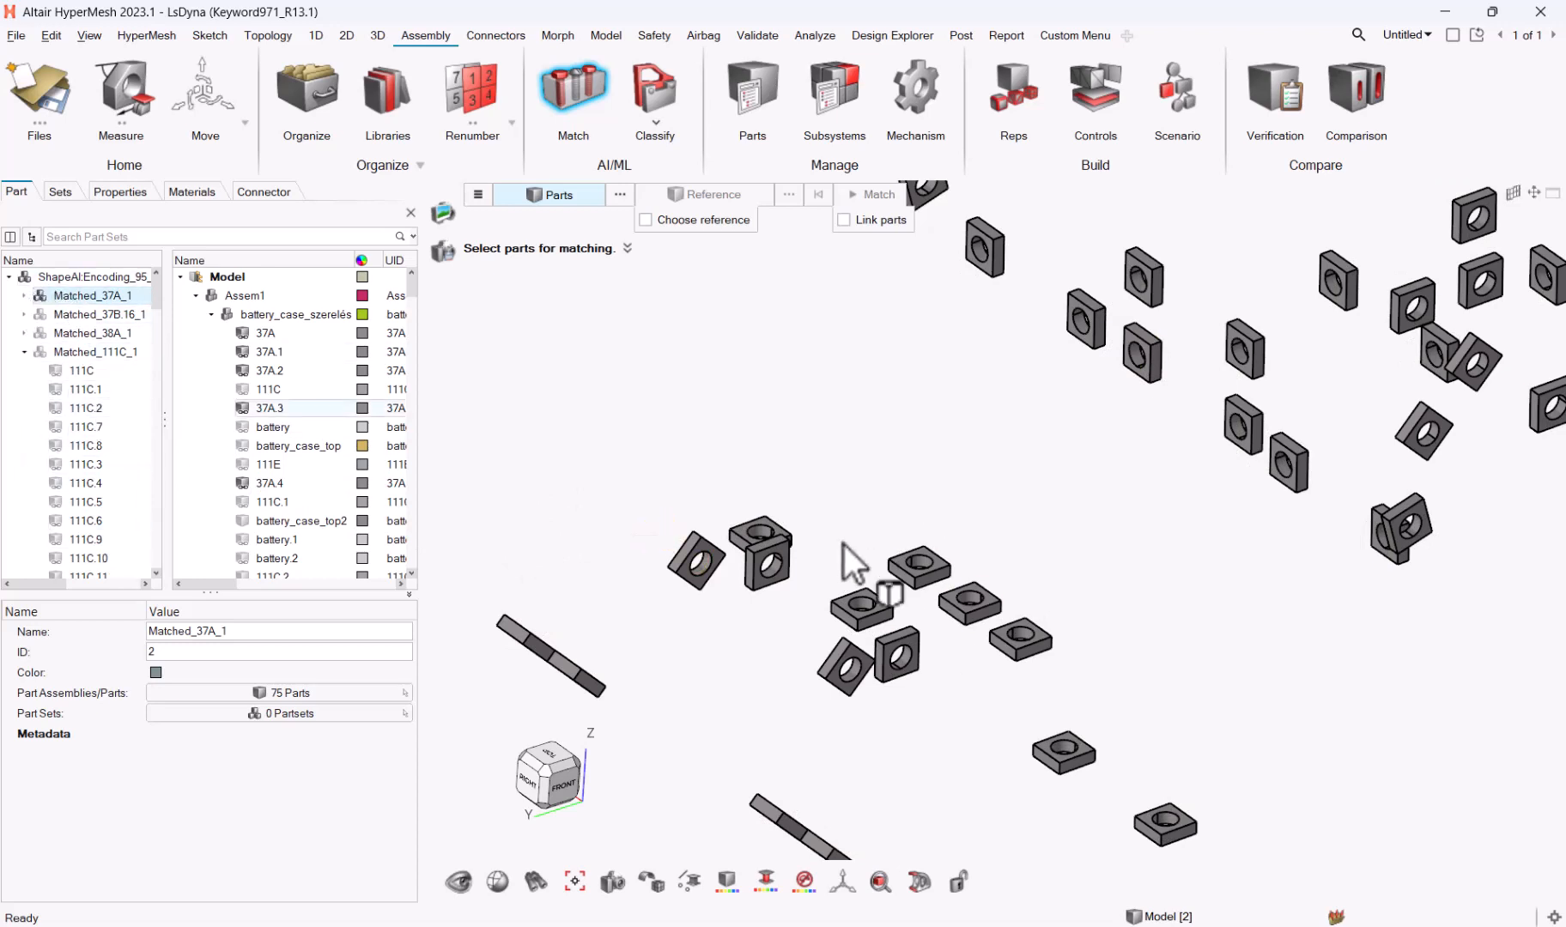
{"action": "key", "text": "ctrl+a"}
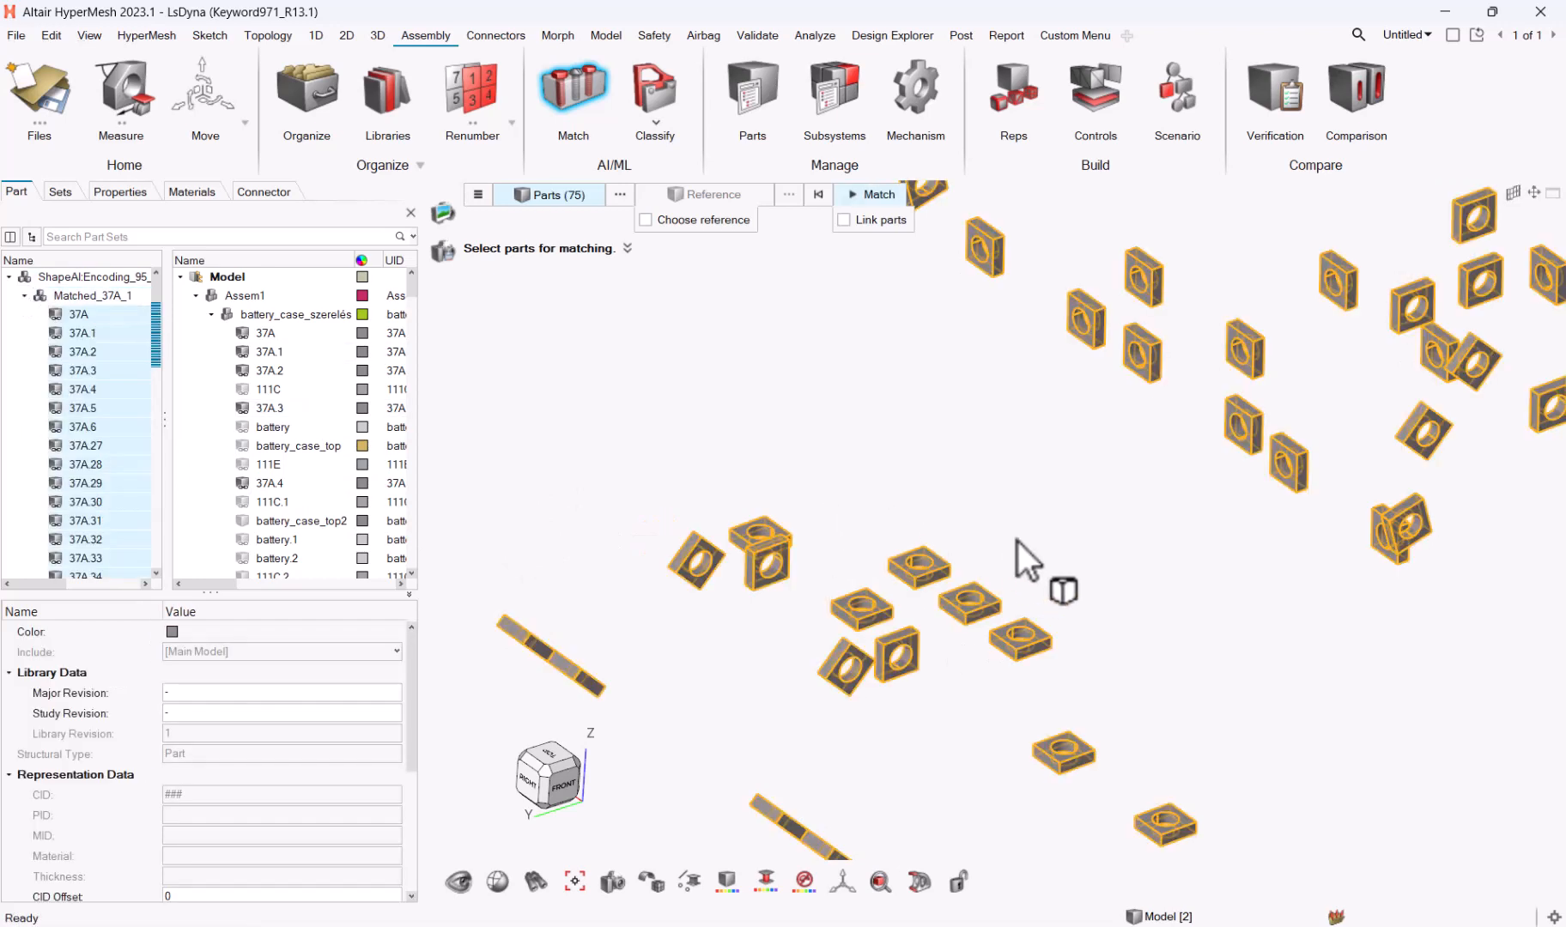
{"action": "right_click", "coordinate": [1033, 478]}
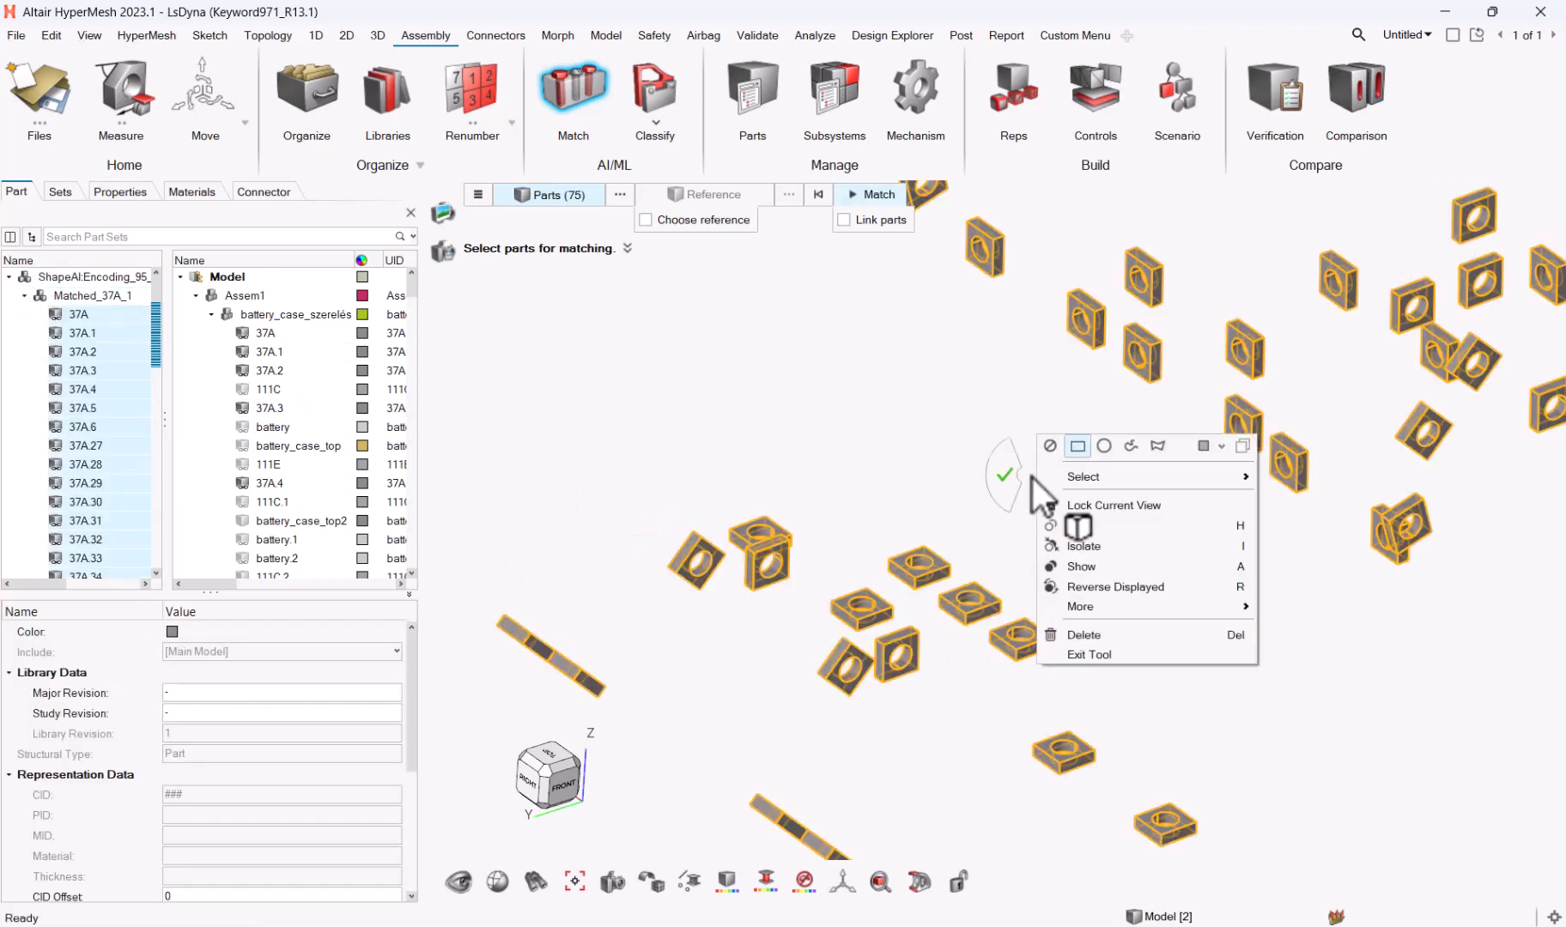
{"action": "right_click", "coordinate": [939, 572]}
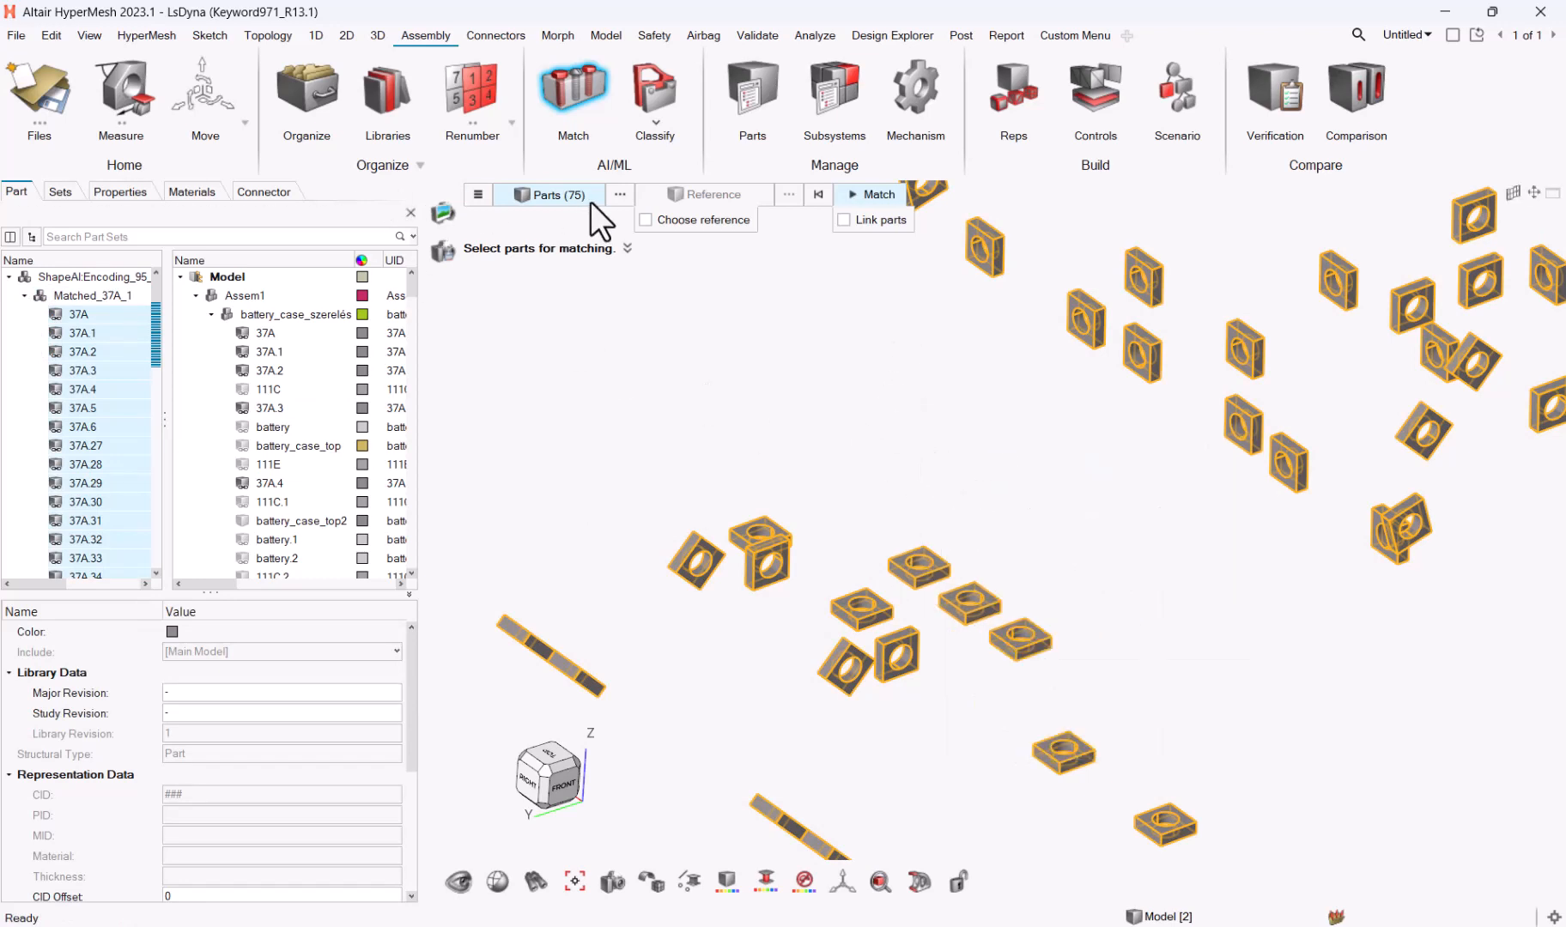
{"action": "key", "text": "Escape"}
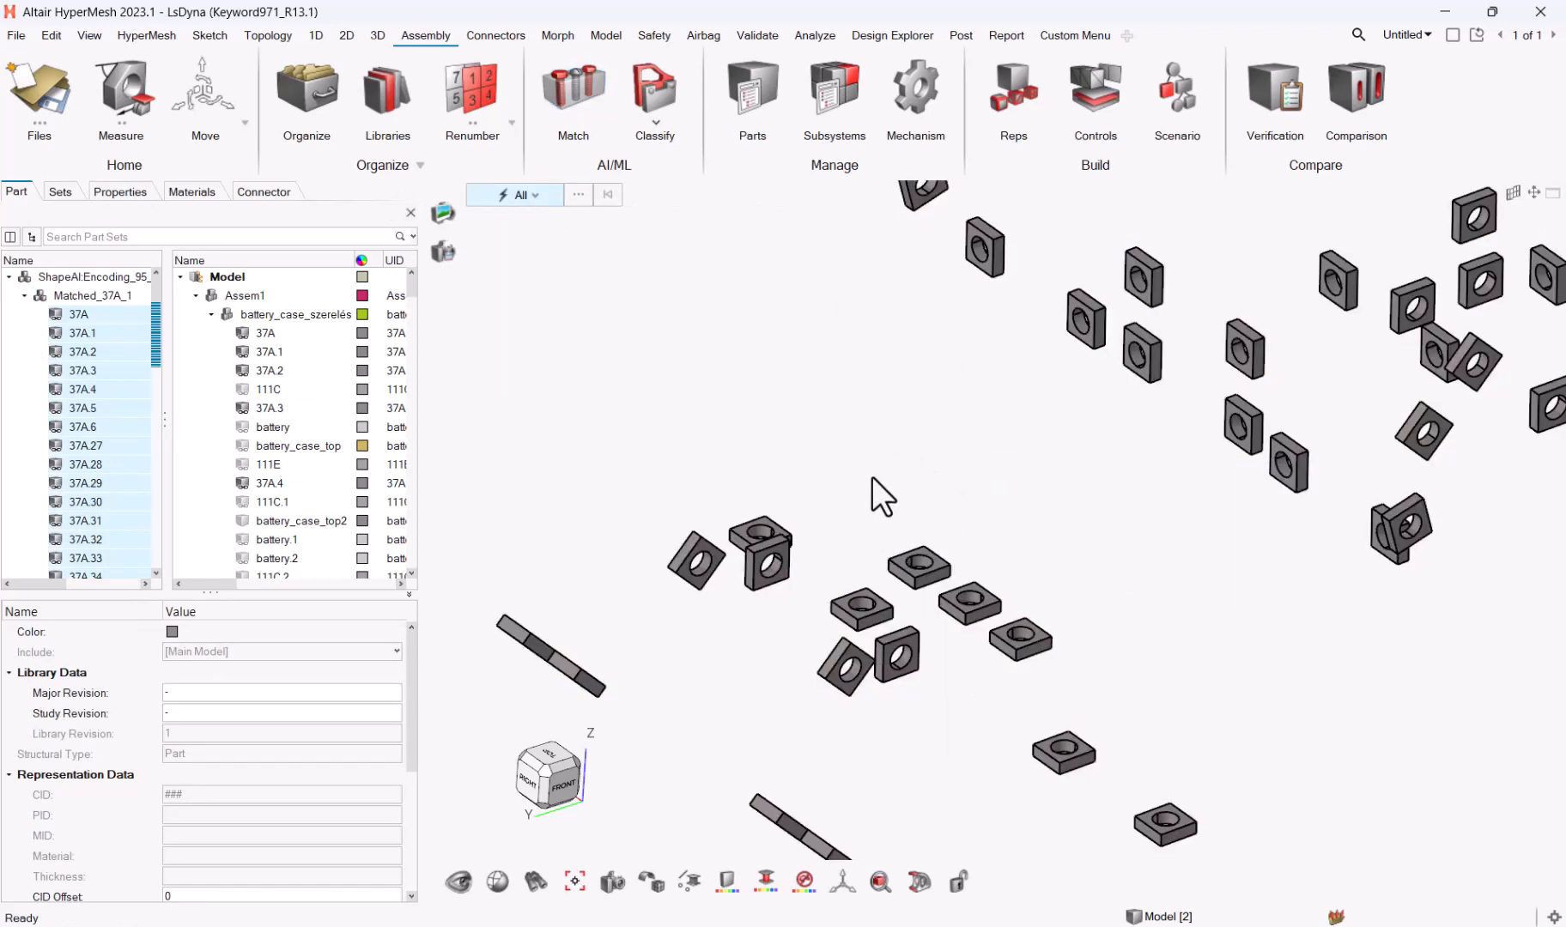
Select all displayed nuts as parts and set their PDM Mesh Flag to None
{"action": "key", "text": "p"}
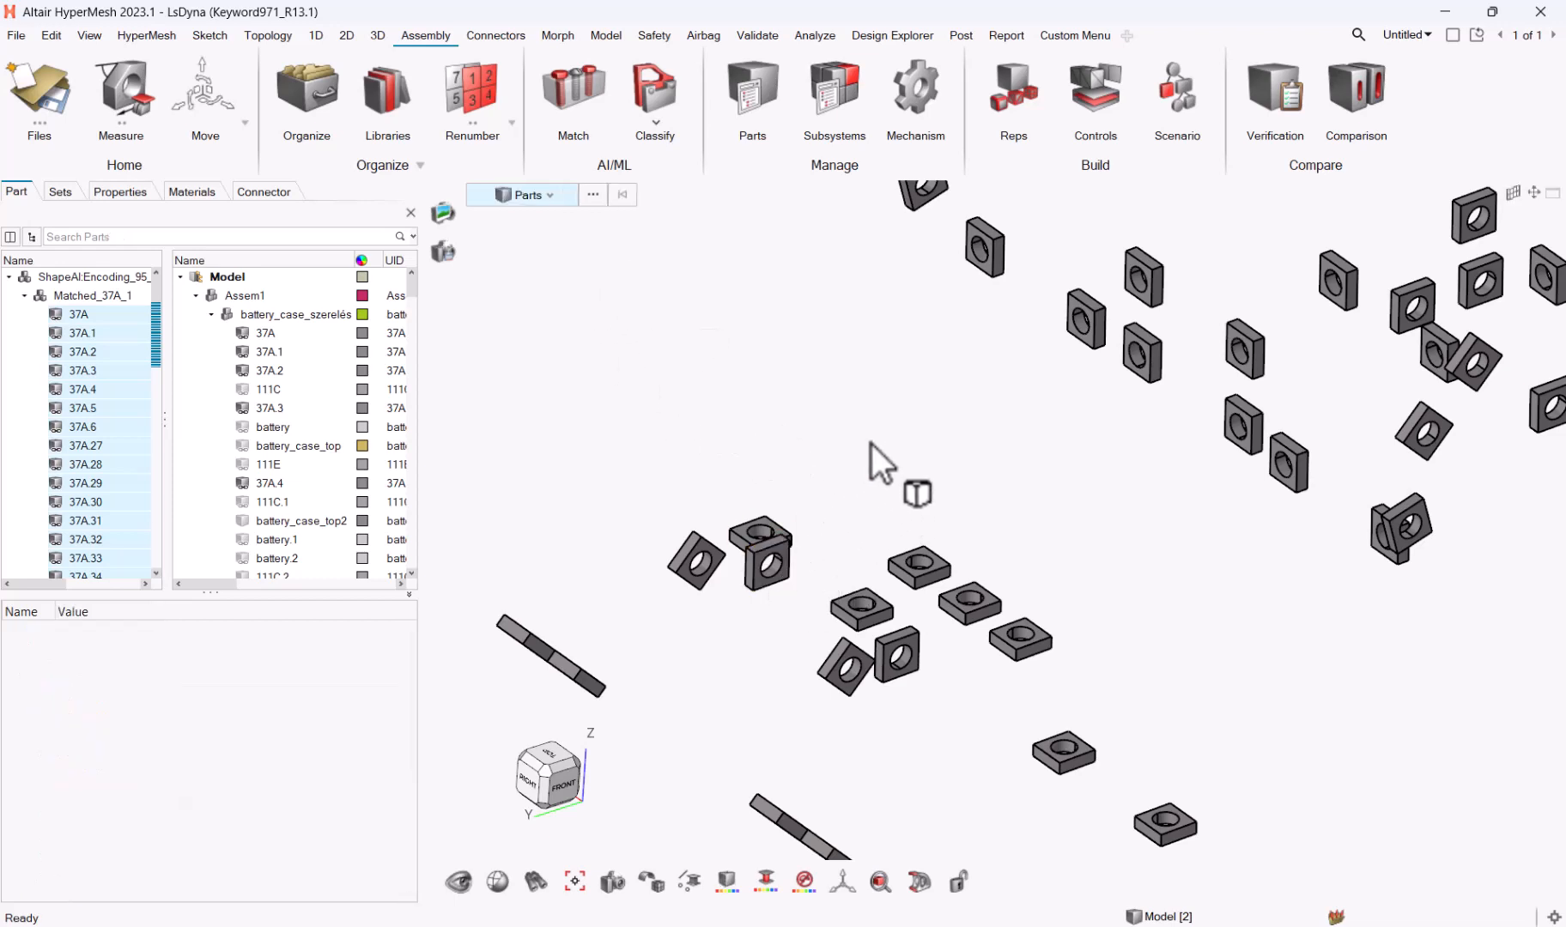
{"action": "key", "text": "ctrl+a"}
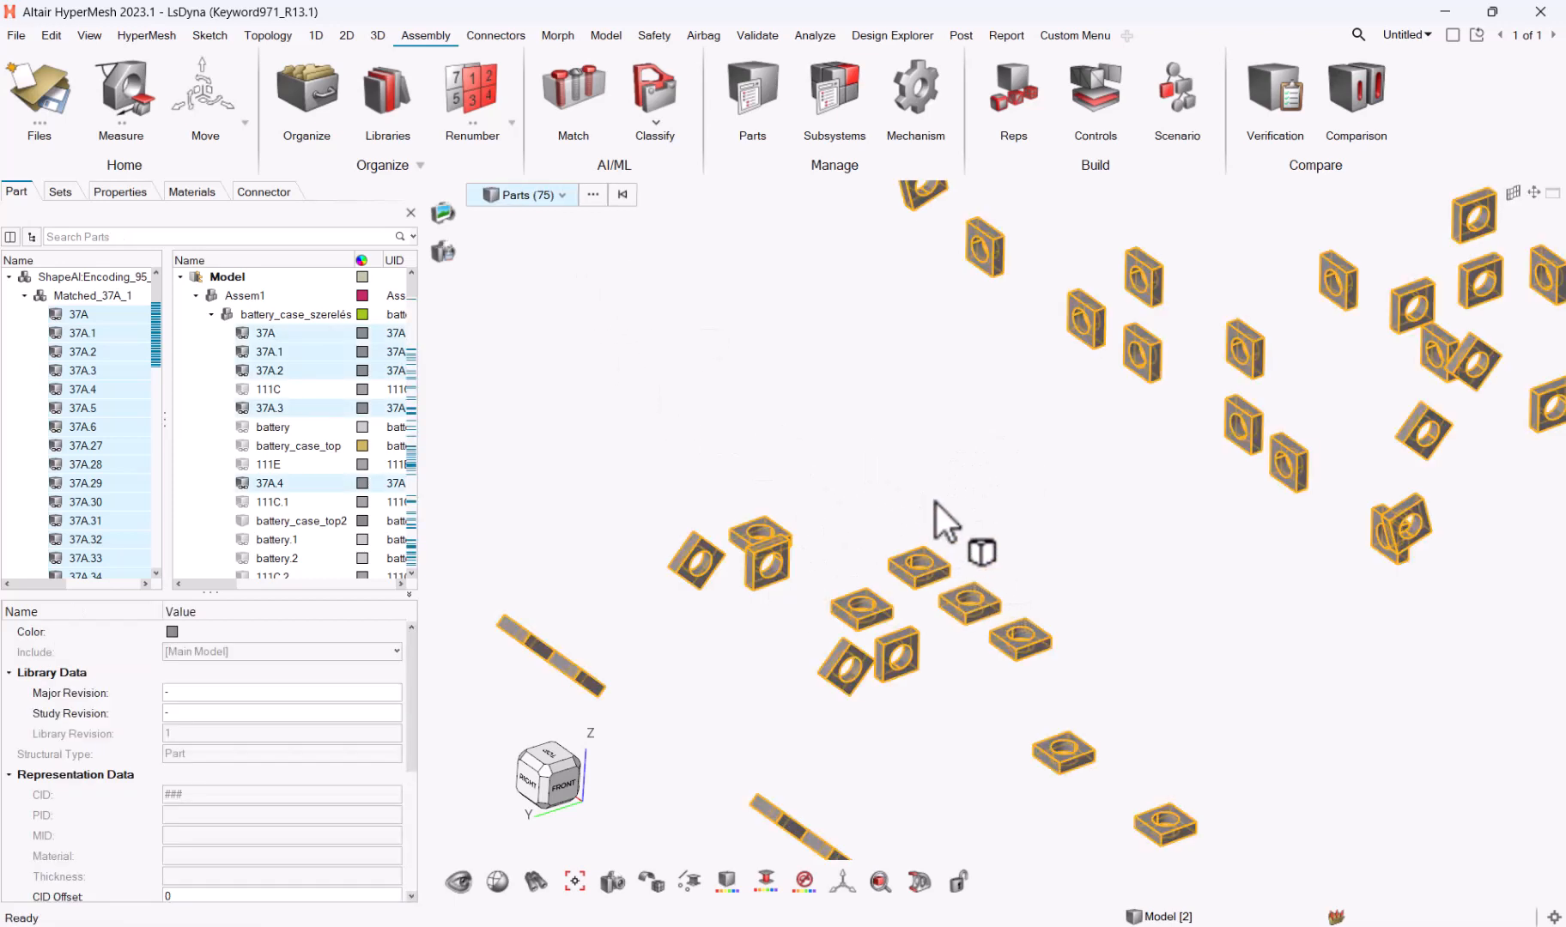
{"action": "right_click", "coordinate": [781, 555]}
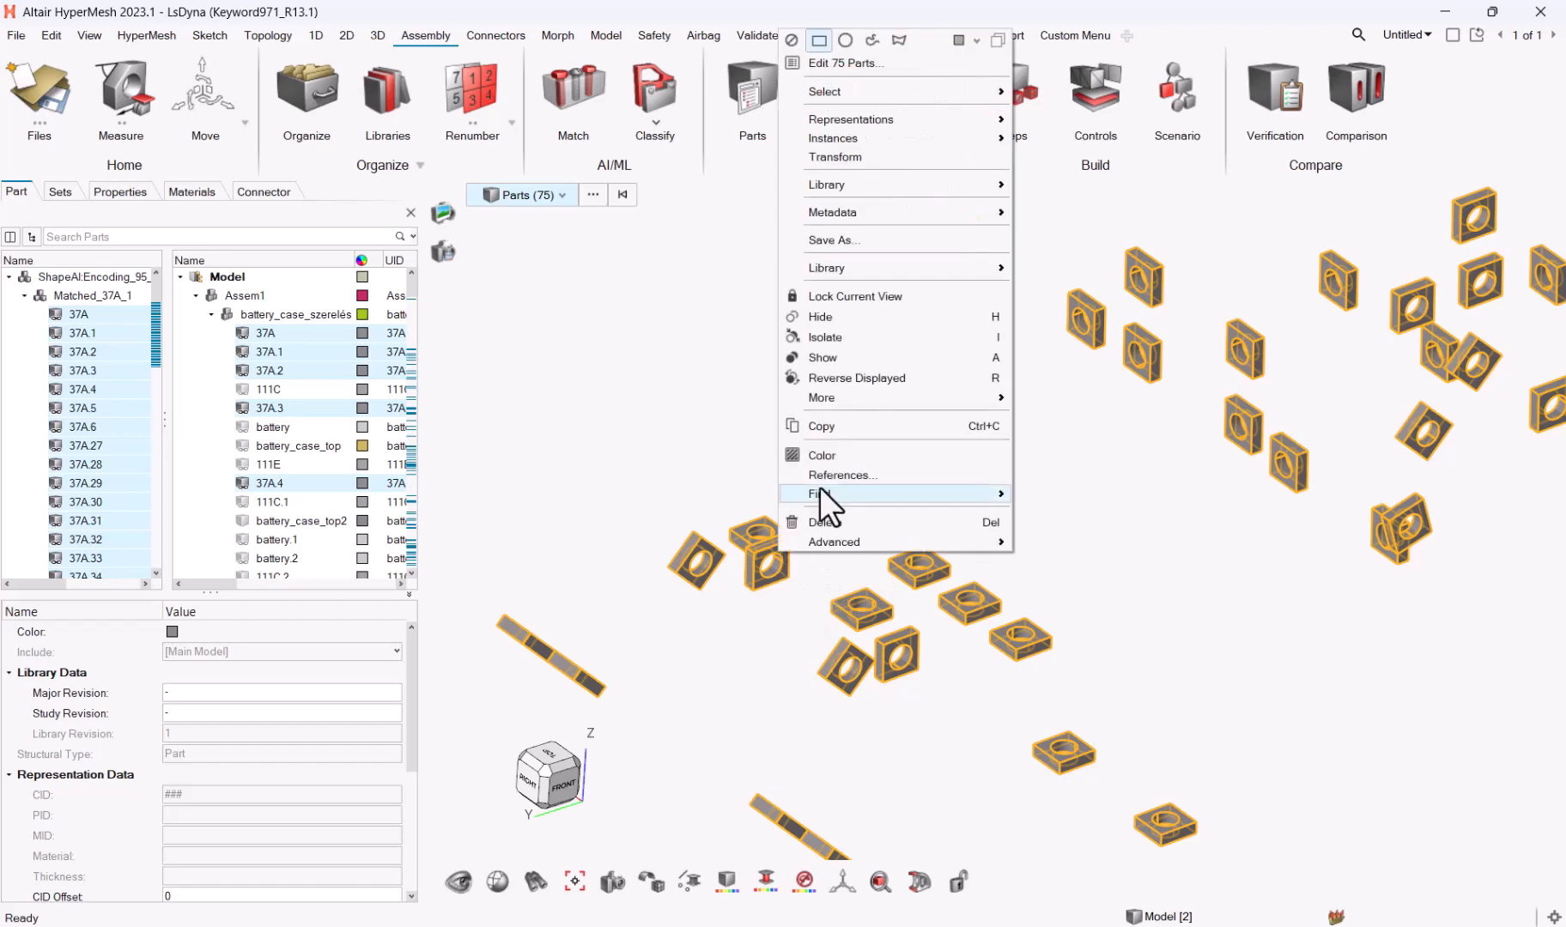
{"action": "left_click", "coordinate": [912, 69]}
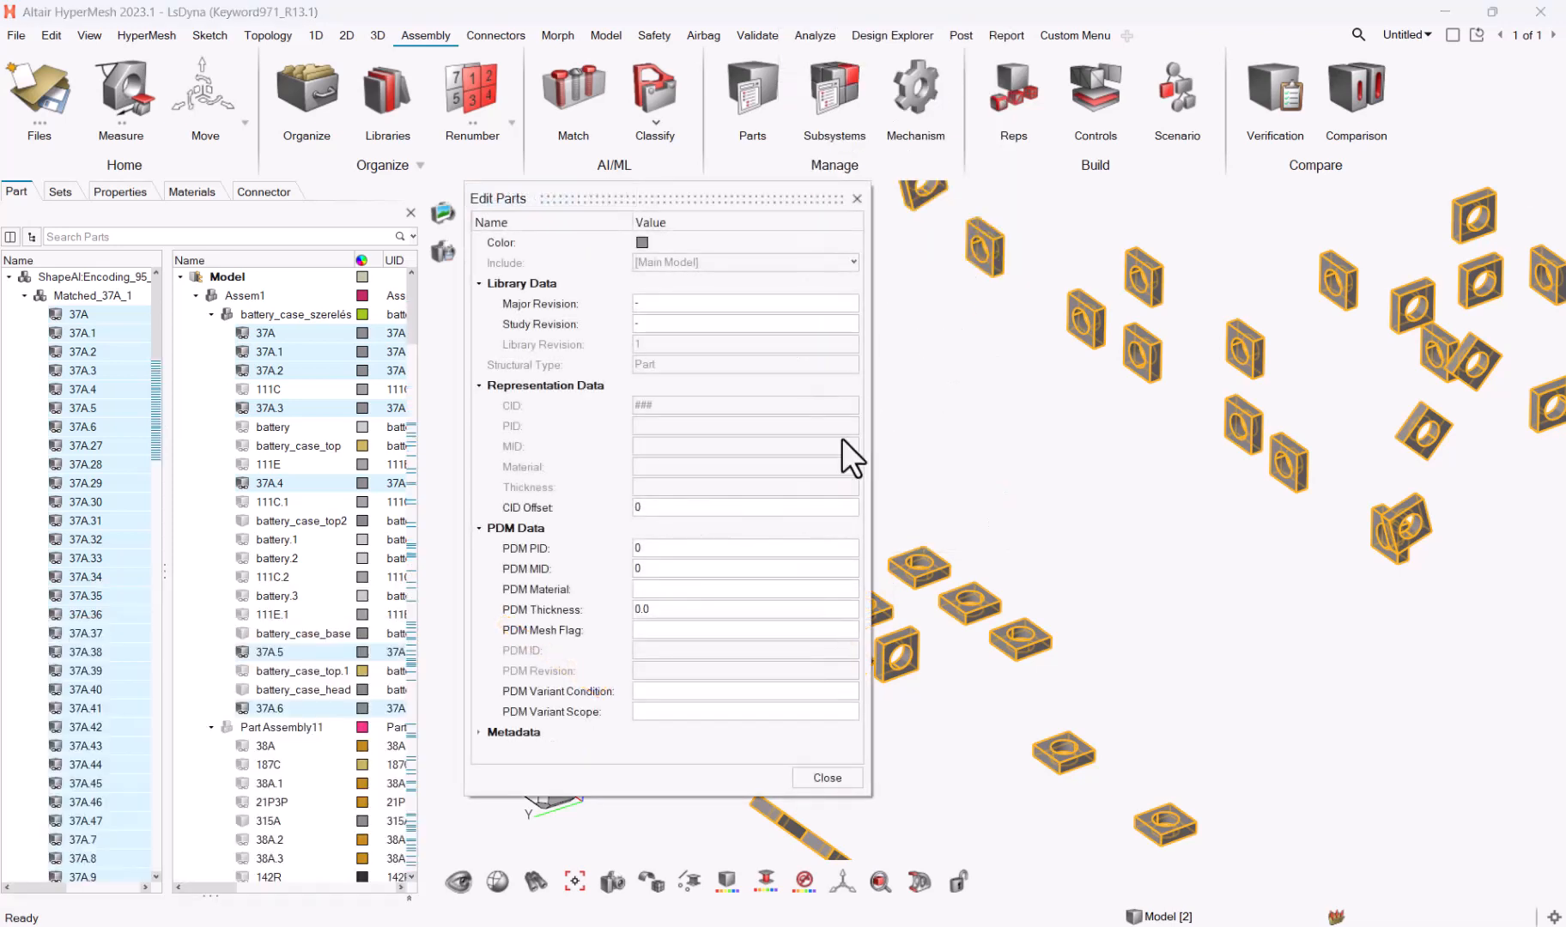
{"action": "left_click", "coordinate": [702, 629]}
{"action": "type", "text": "None"}
{"action": "left_click", "coordinate": [827, 777]}
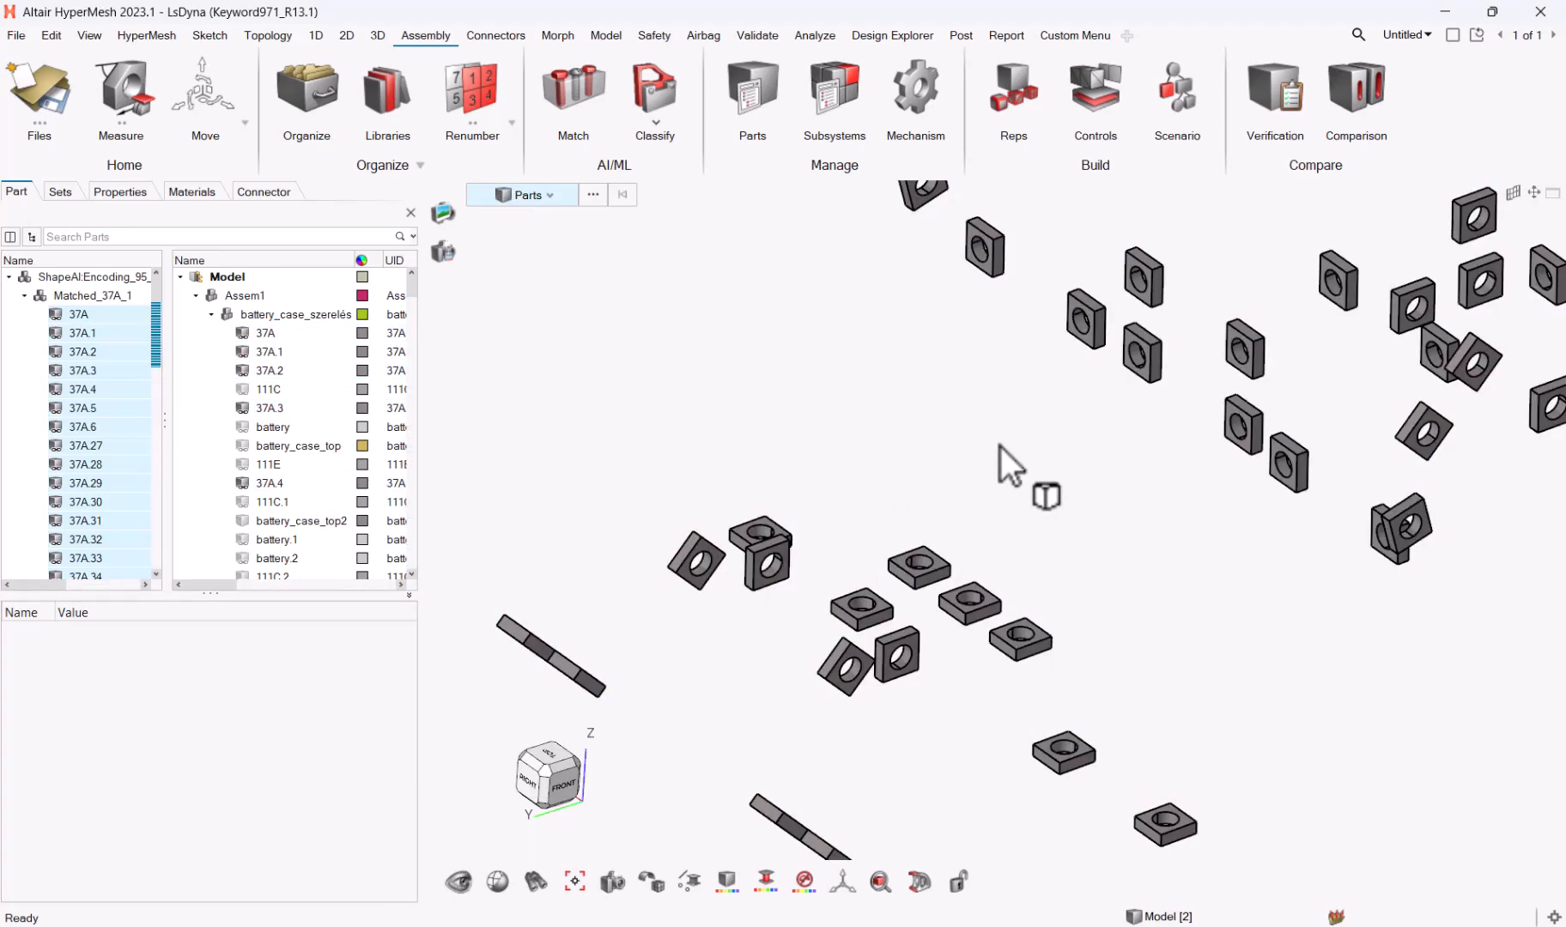
Reverse the part display to hide the nuts, lock the current visibility, and collapse the Matched_37A_1 set
{"action": "key", "text": "r"}
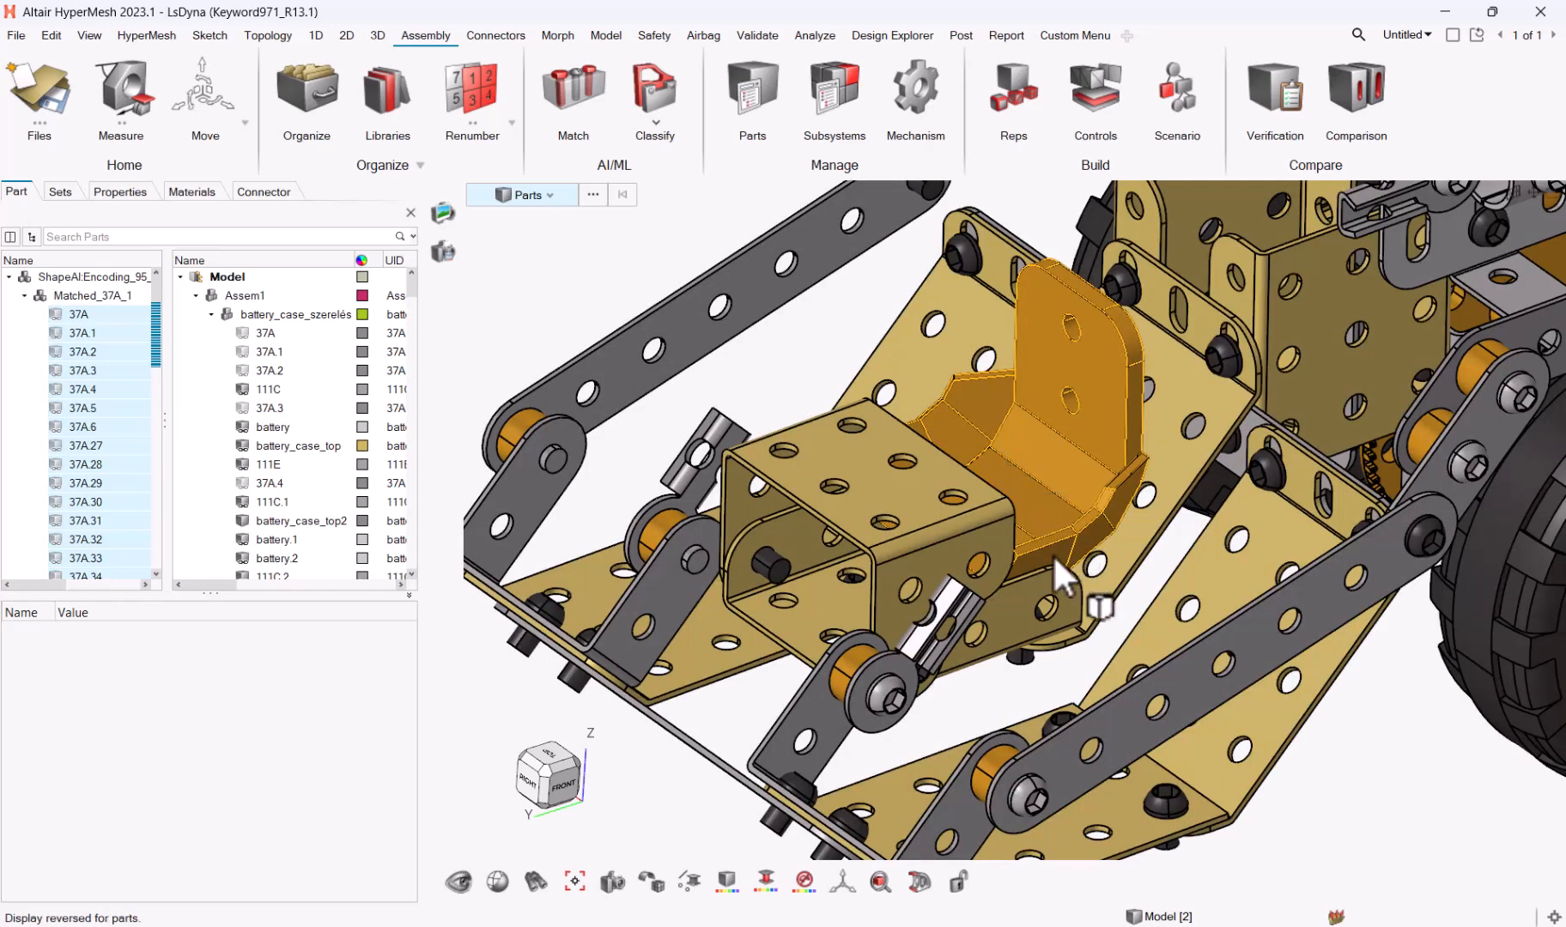
{"action": "scroll", "coordinate": [1079, 588], "scroll_direction": "down", "scroll_amount": 2}
{"action": "right_click_drag", "start_coordinate": [1085, 595], "coordinate": [1004, 595]}
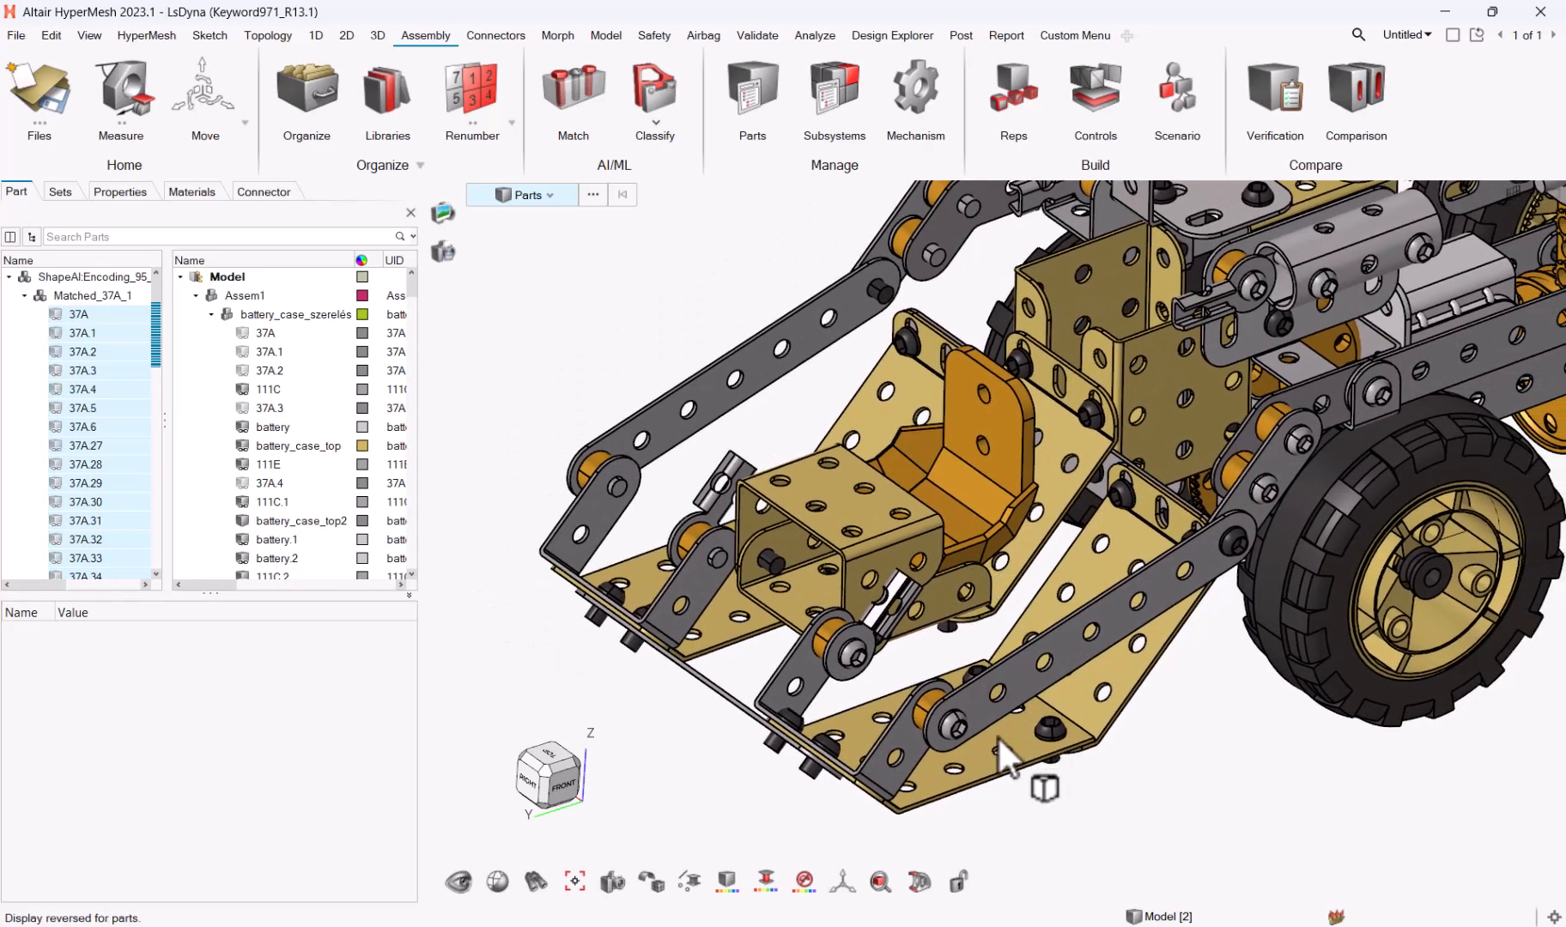
{"action": "left_click", "coordinate": [956, 883]}
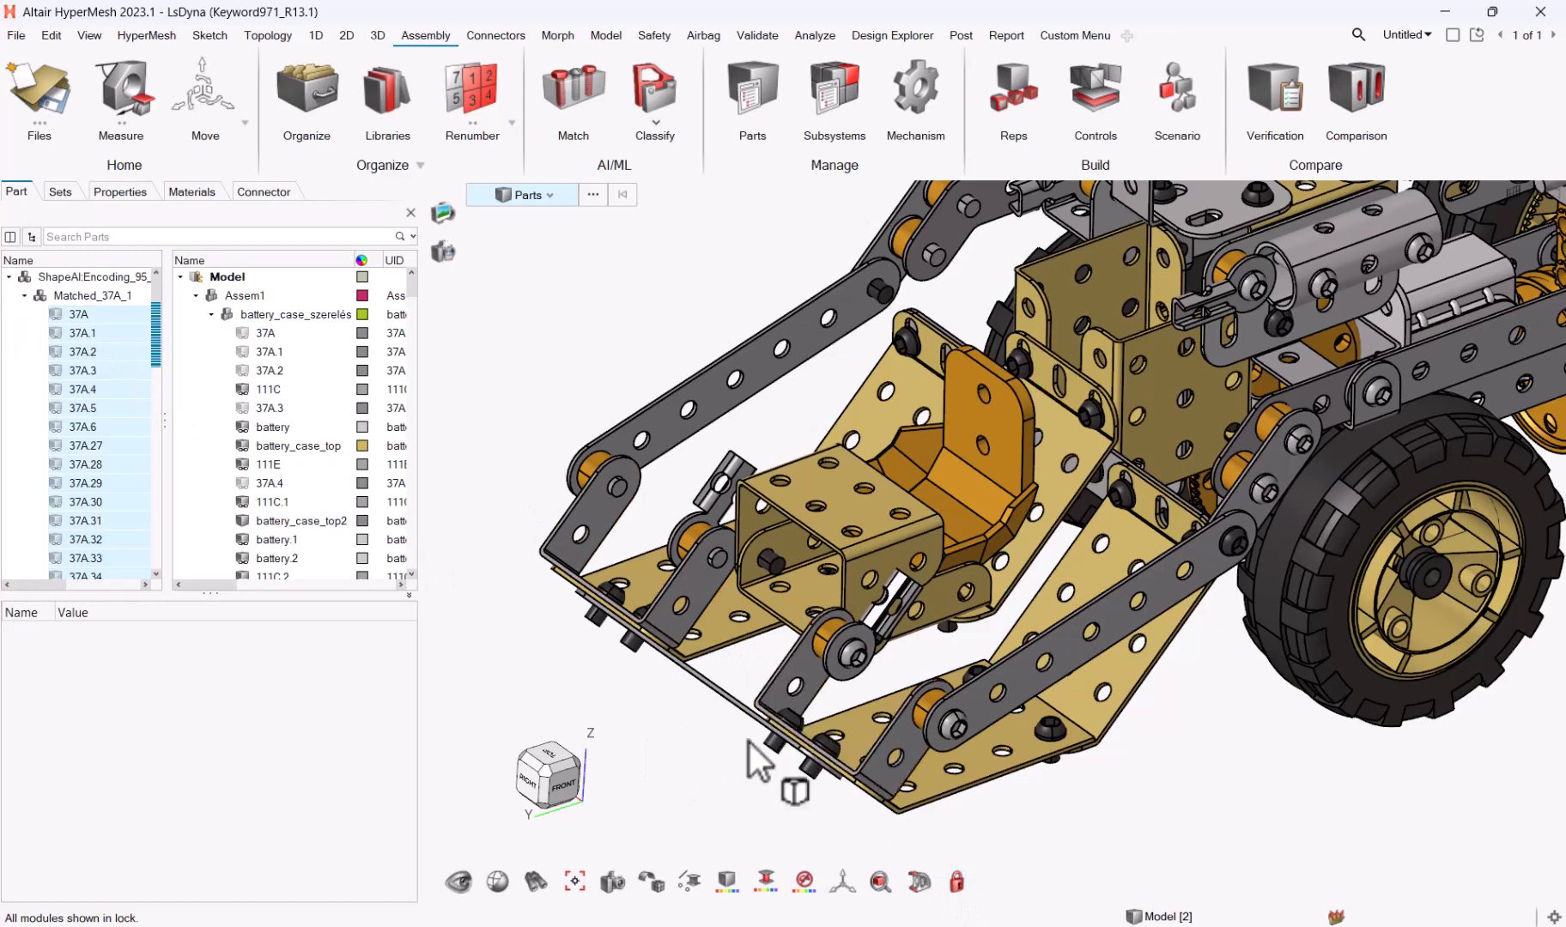
{"action": "left_click", "coordinate": [23, 294]}
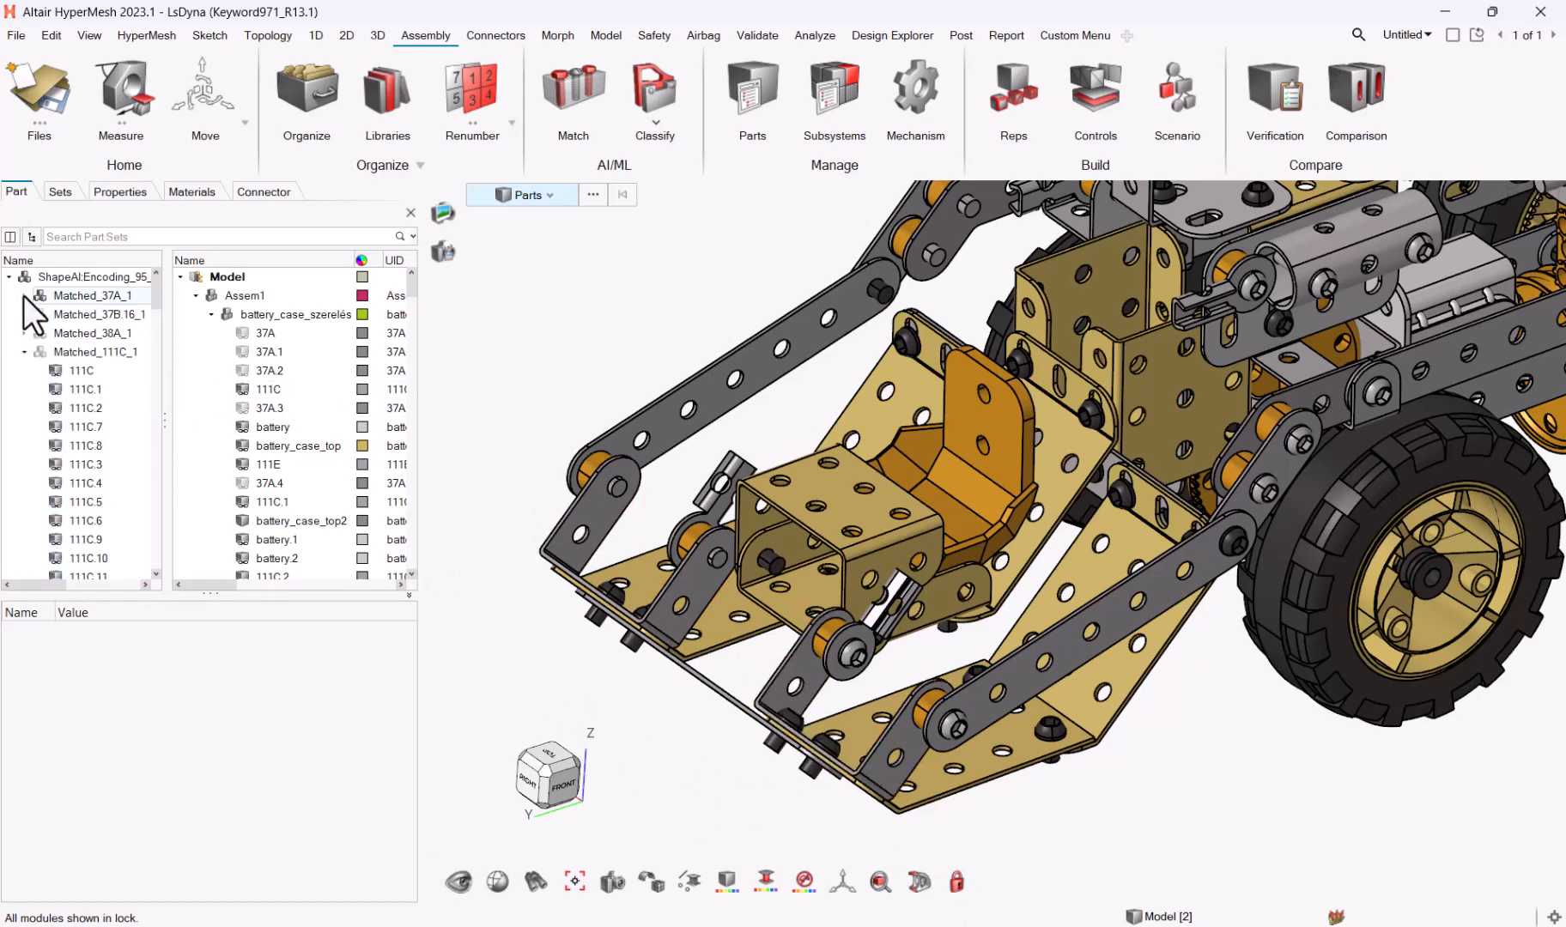
Collapse the Matched_111C_1 set and isolate only the Matched_37B.16_1 set
{"action": "left_click", "coordinate": [23, 351]}
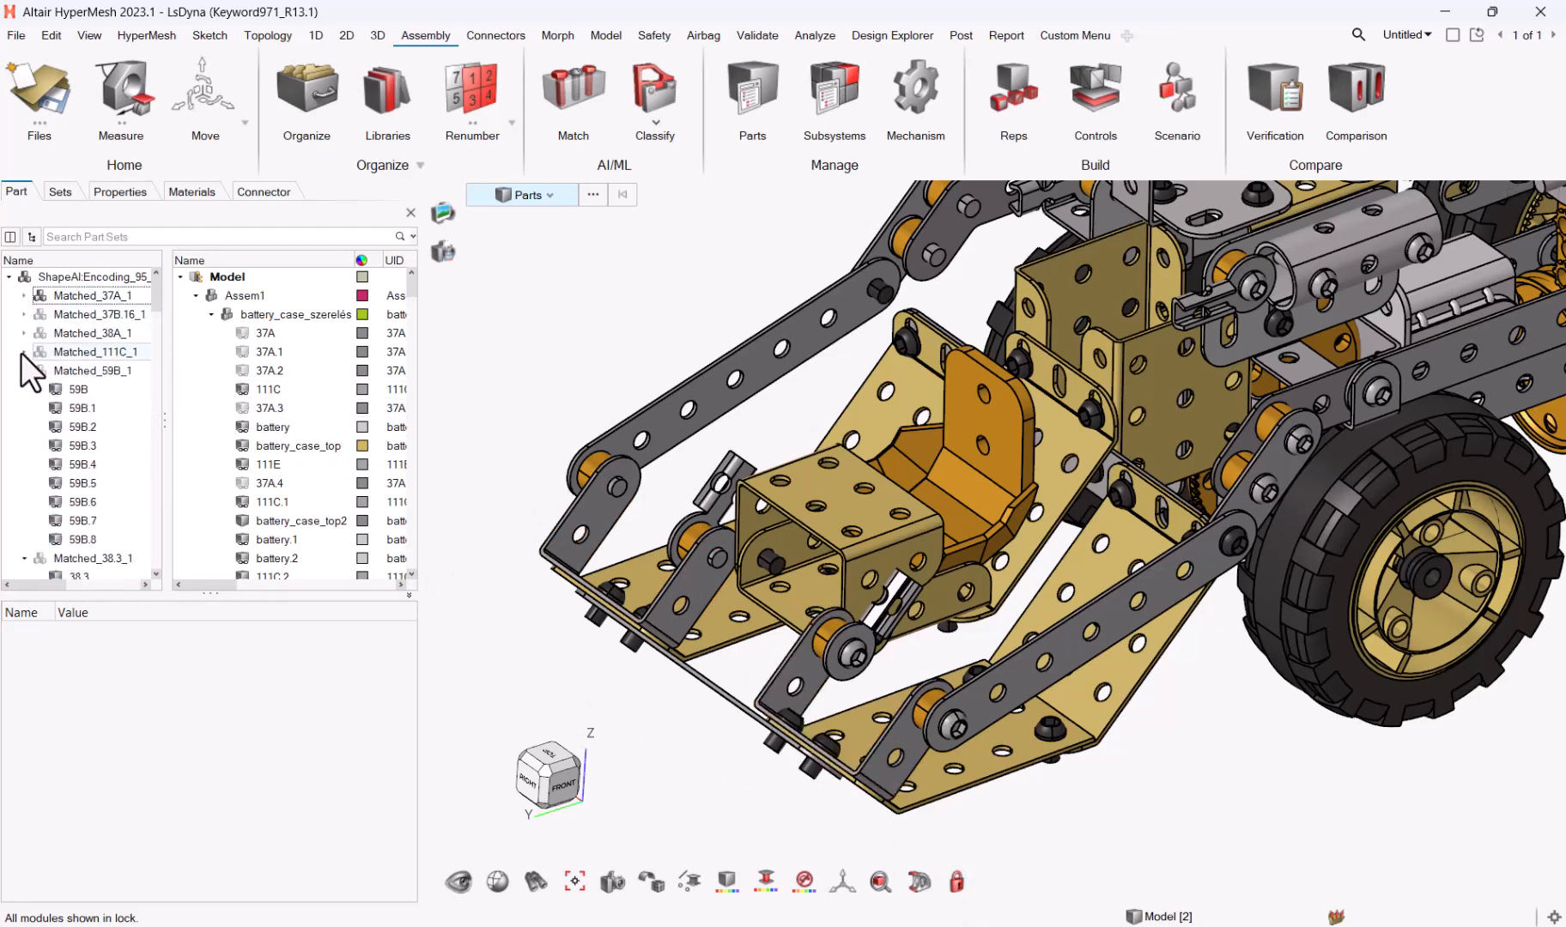
{"action": "right_click", "coordinate": [60, 318]}
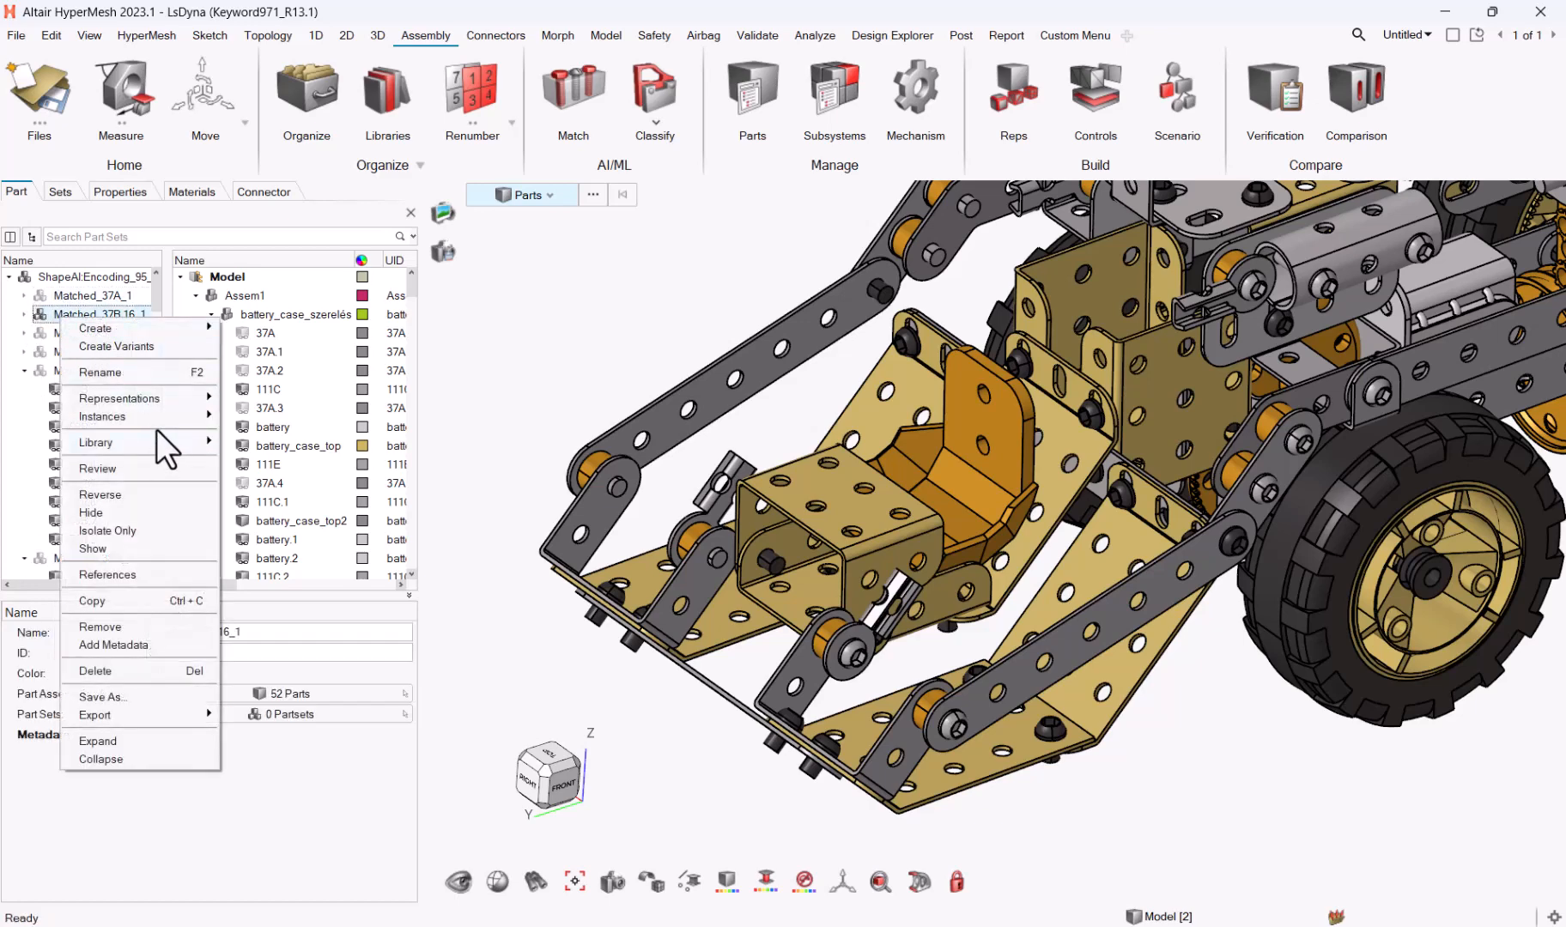
{"action": "mouse_move", "coordinate": [178, 421]}
{"action": "left_click", "coordinate": [132, 528]}
{"action": "scroll", "coordinate": [671, 483], "scroll_direction": "down", "scroll_amount": 3}
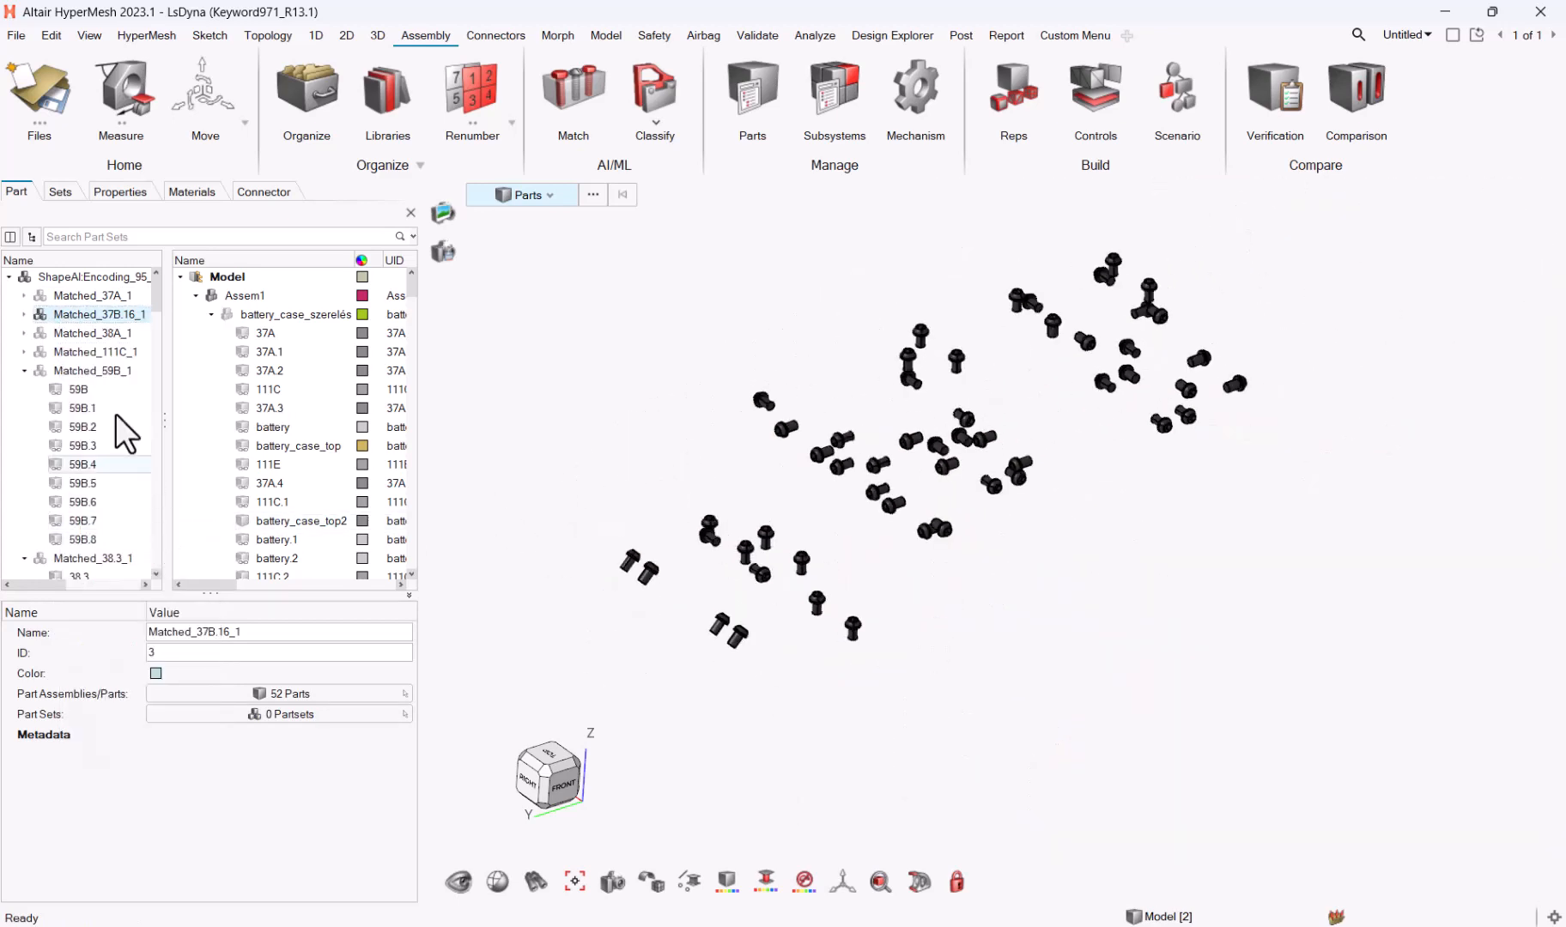
Select all displayed bolts as parts and set their PDM Mesh Flag to Fastener
{"action": "left_click", "coordinate": [708, 534]}
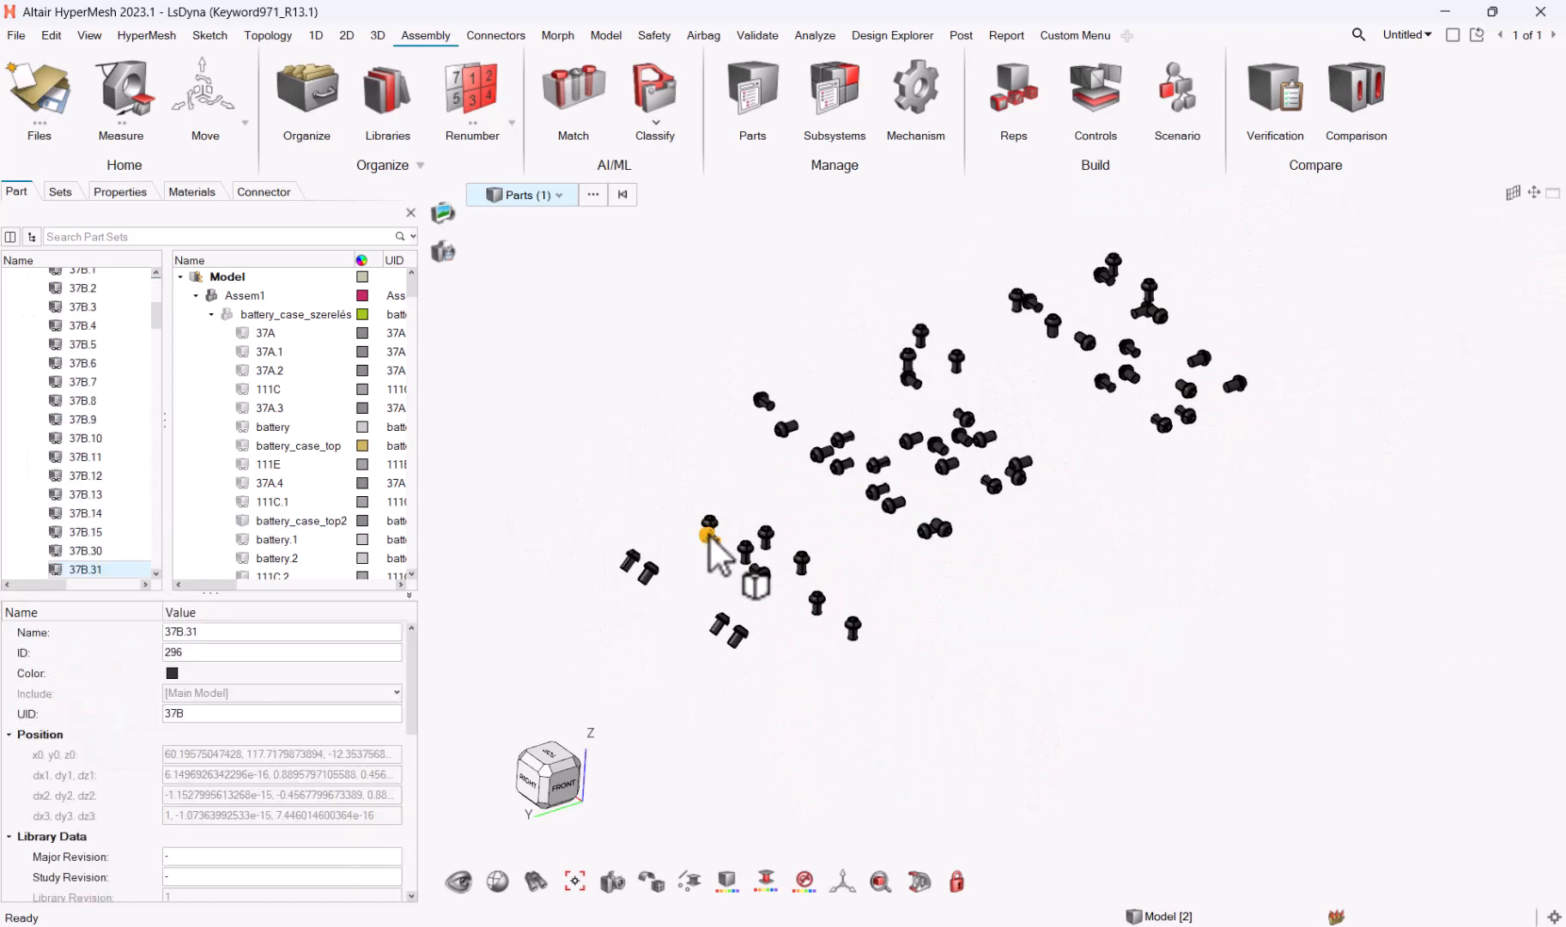
{"action": "key", "text": "ctrl+a"}
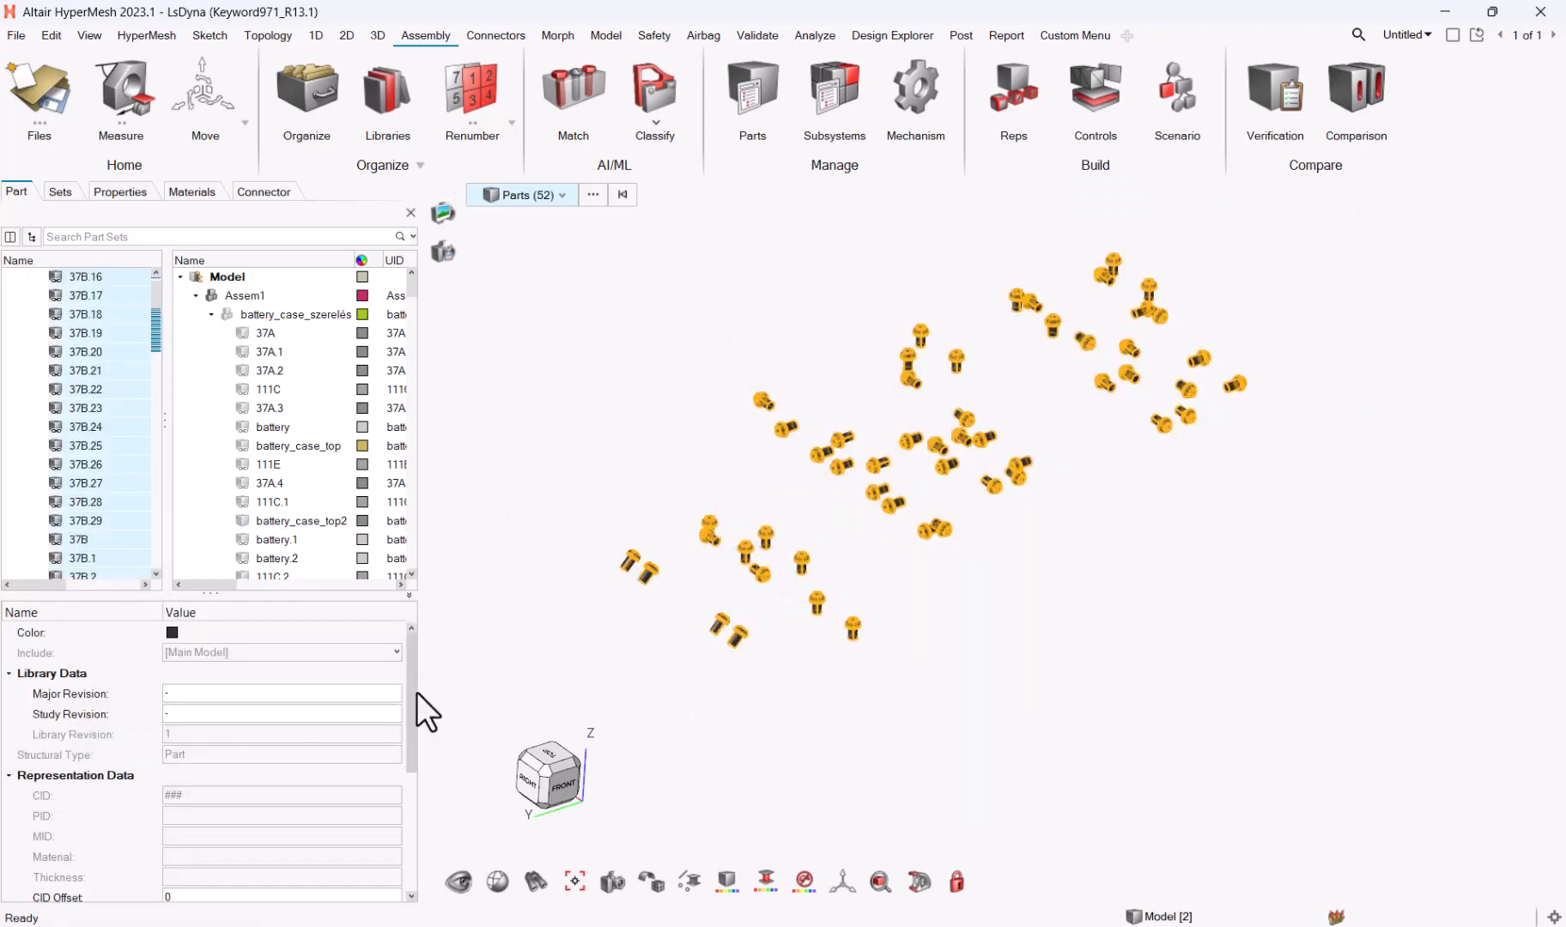
{"action": "left_click_drag", "start_coordinate": [415, 693], "coordinate": [429, 850]}
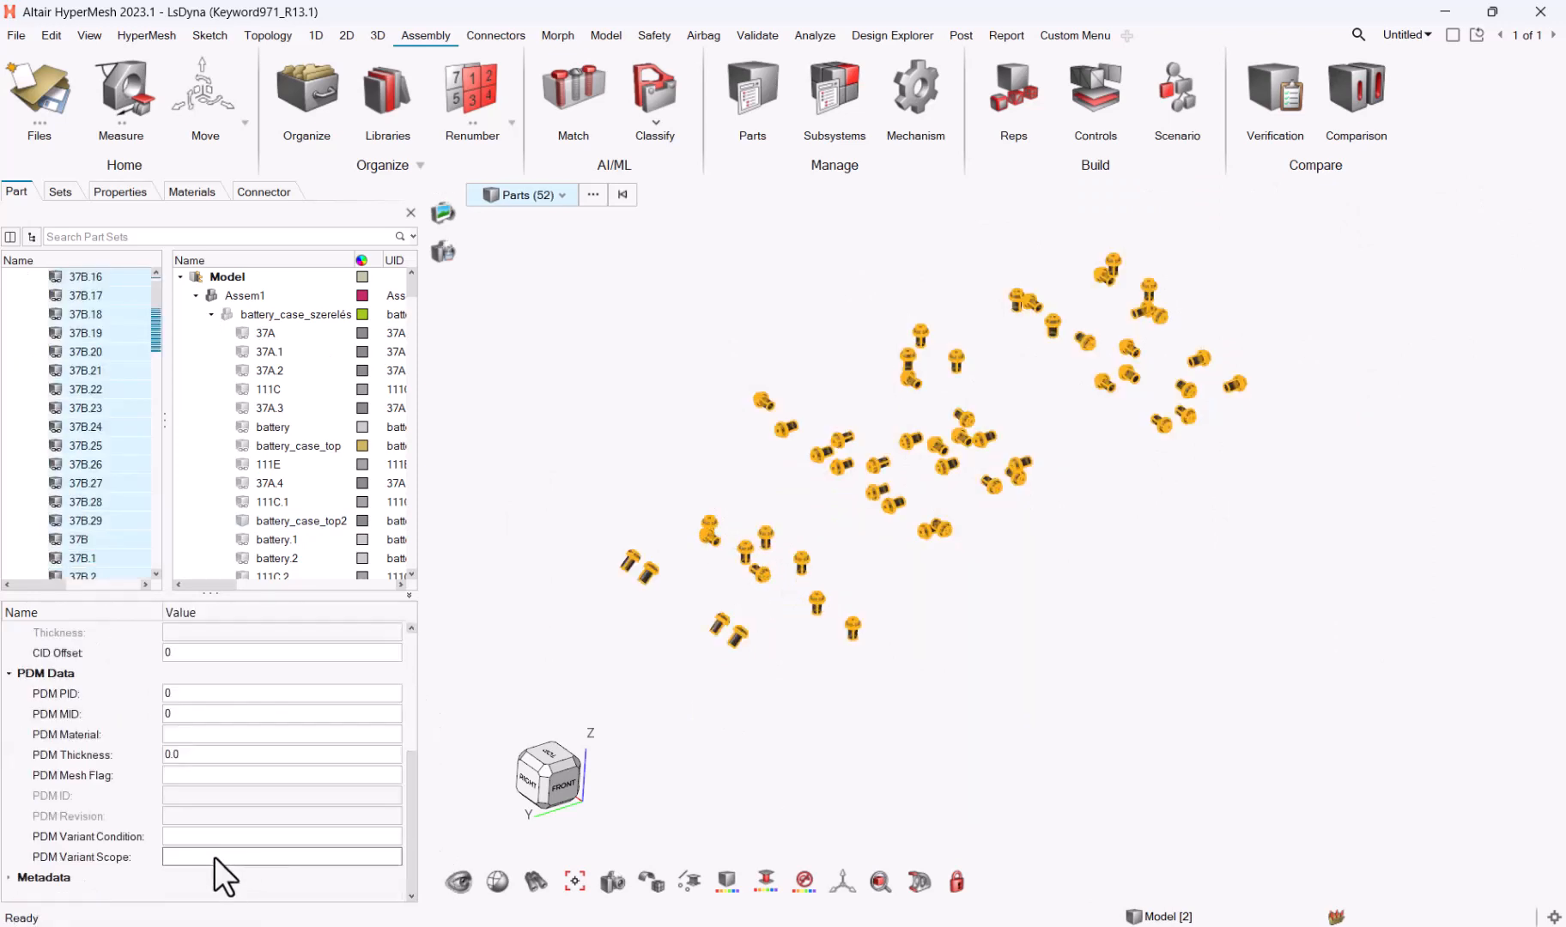
{"action": "left_click", "coordinate": [201, 773]}
{"action": "type", "text": "Fastener"}
{"action": "scroll", "coordinate": [155, 308], "scroll_direction": "up", "scroll_amount": 1}
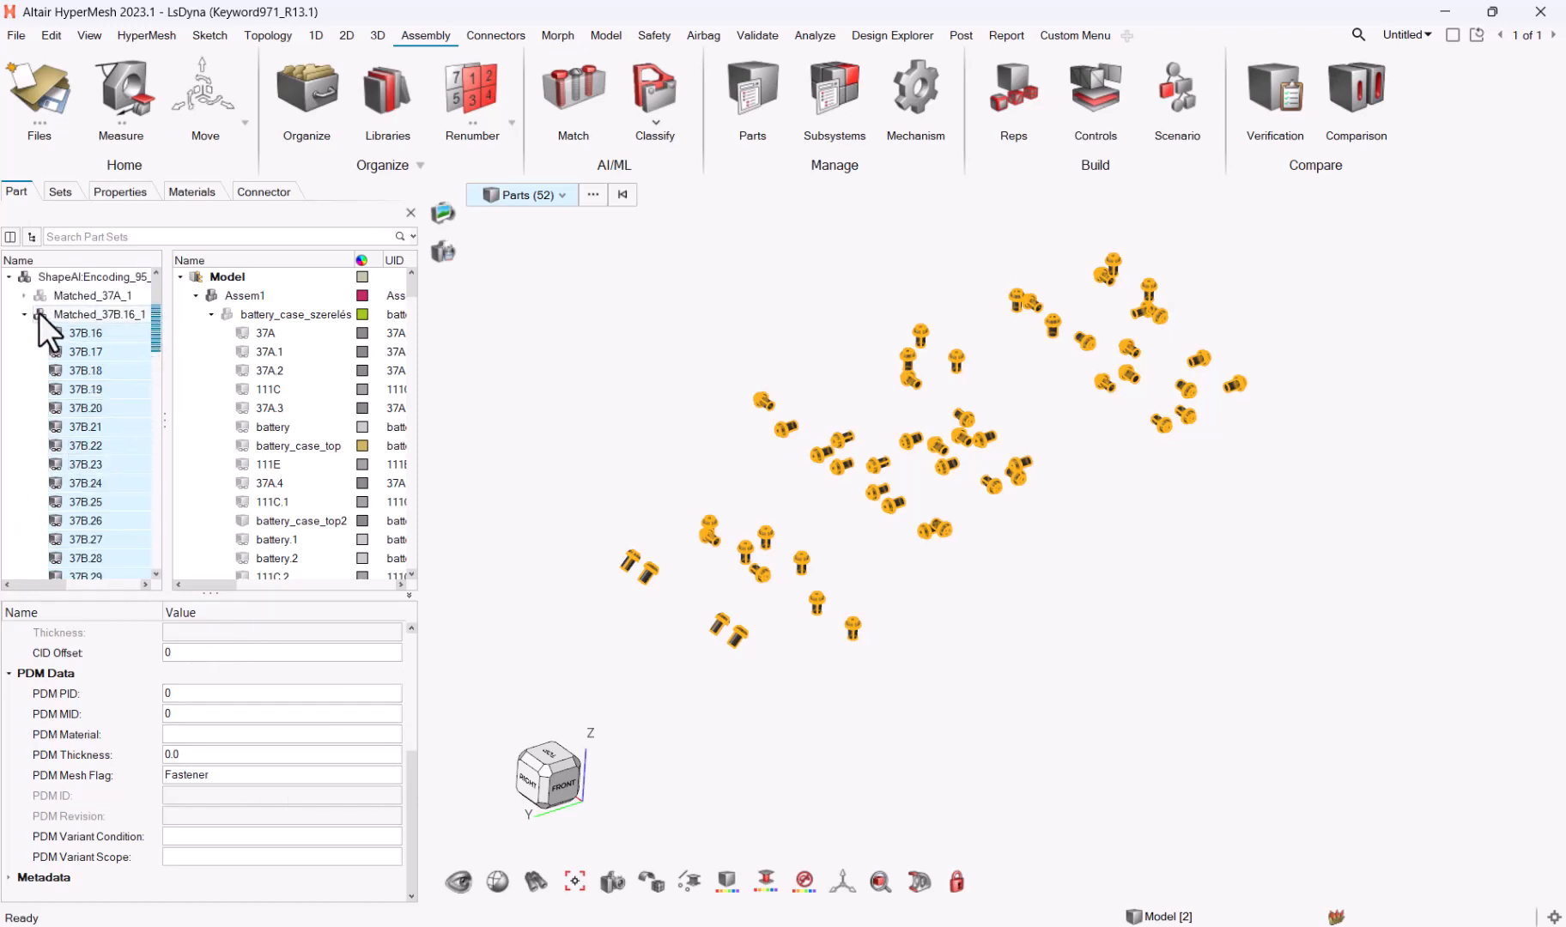
Clear the selection, reverse the part display to hide the bolts, and renew the visibility lock
{"action": "left_click", "coordinate": [1021, 659]}
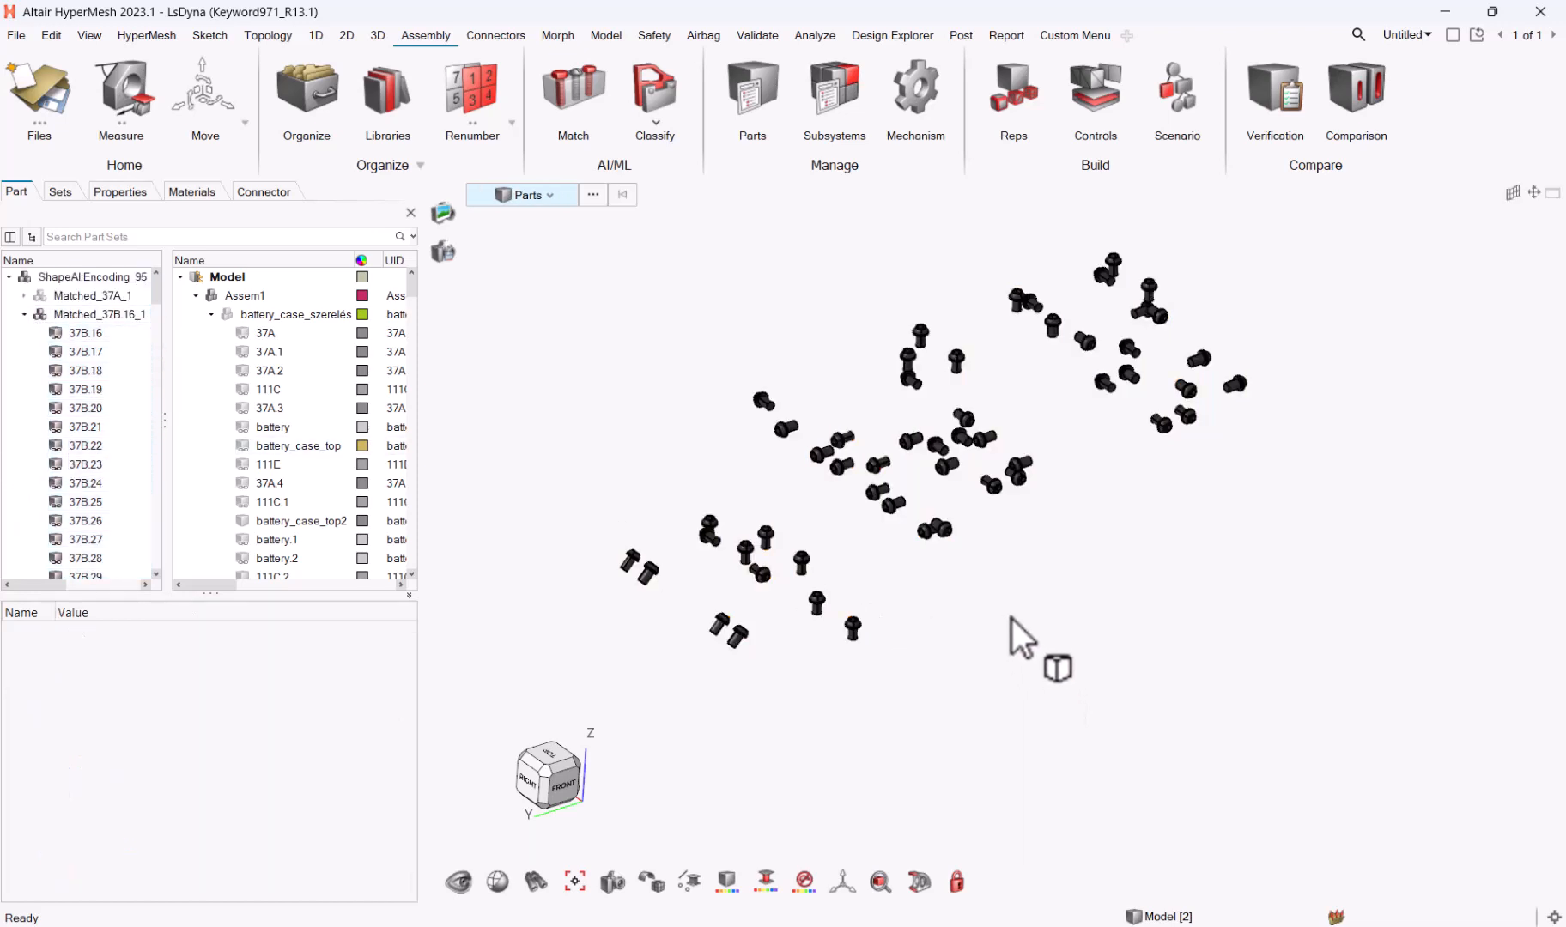
{"action": "key", "text": "r"}
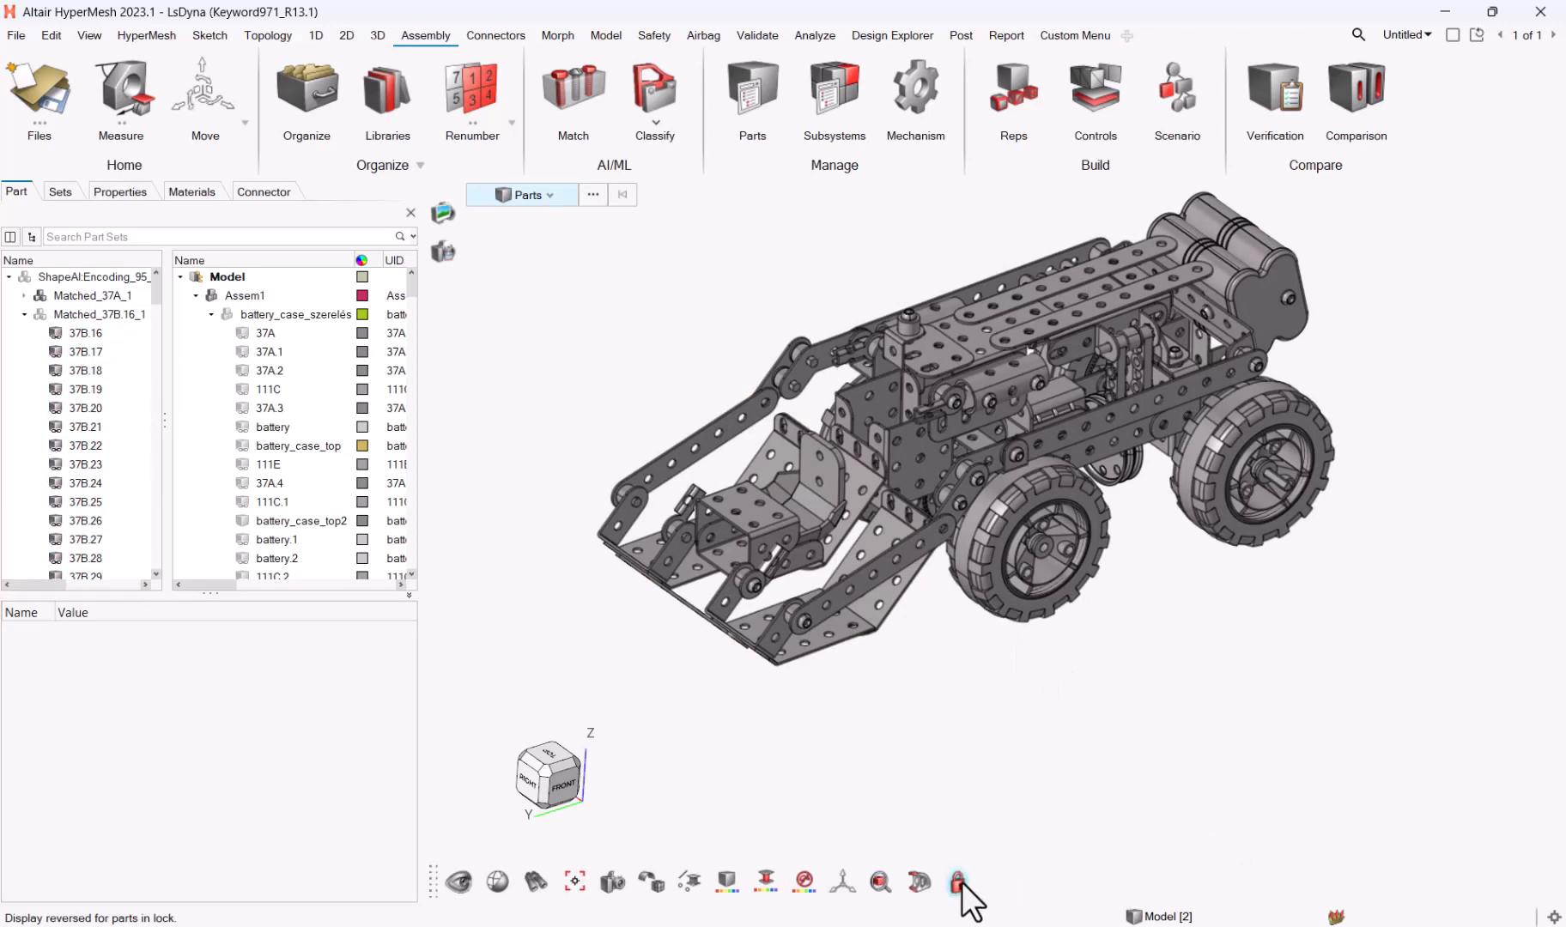
{"action": "left_click", "coordinate": [962, 882]}
{"action": "left_click", "coordinate": [962, 882]}
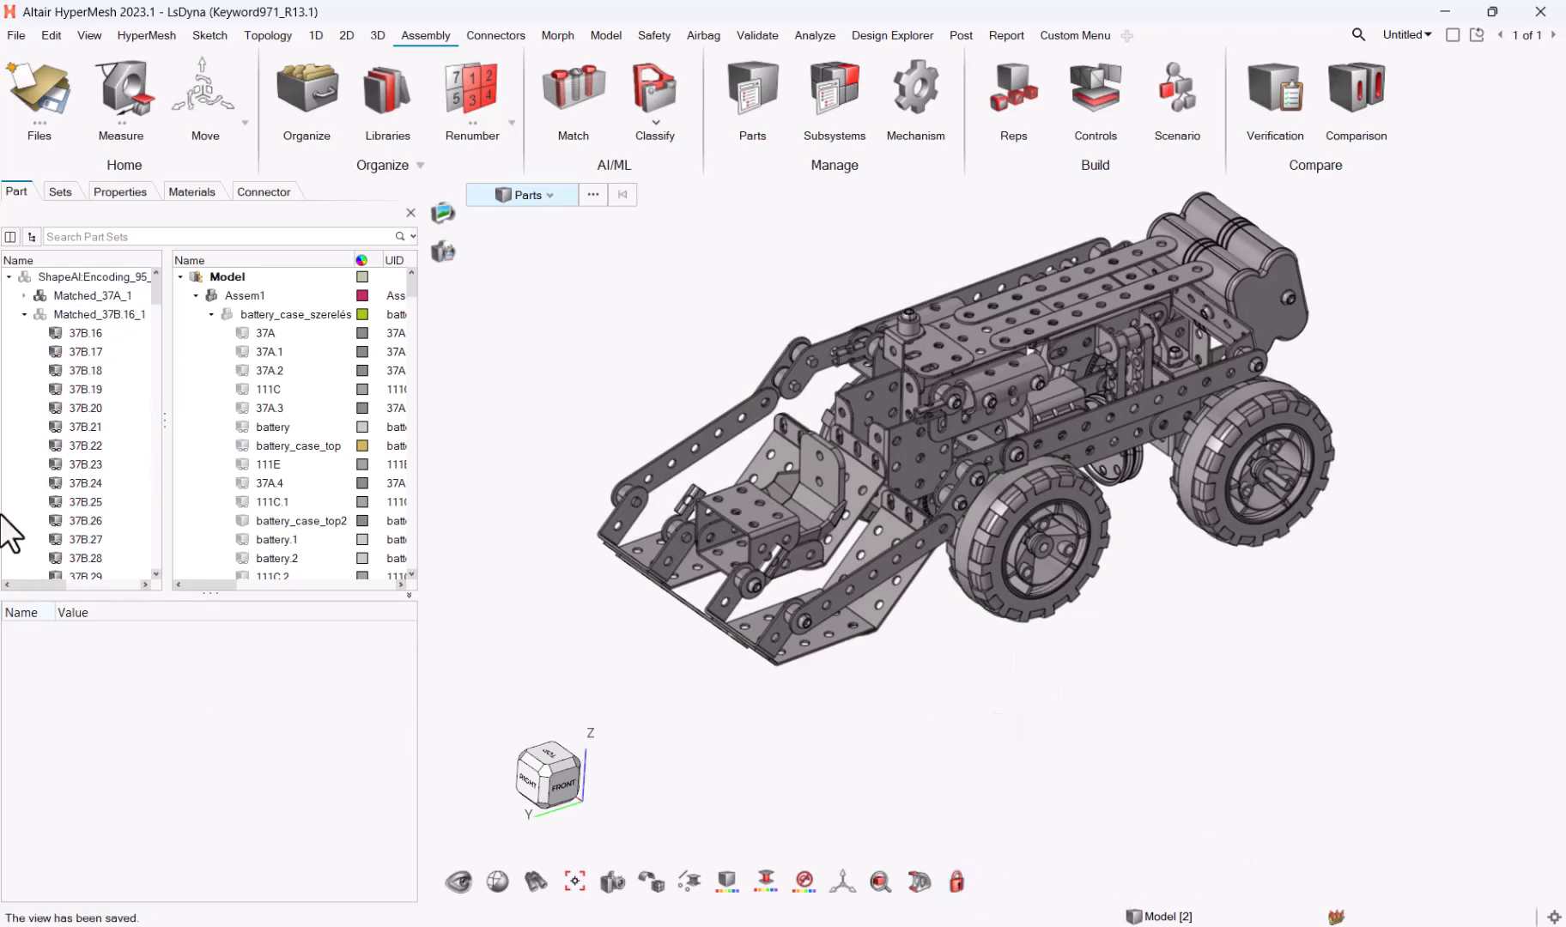
Collapse the Matched_37B.16_1 set and isolate only the Matched_38A_1 set
{"action": "left_click", "coordinate": [24, 314]}
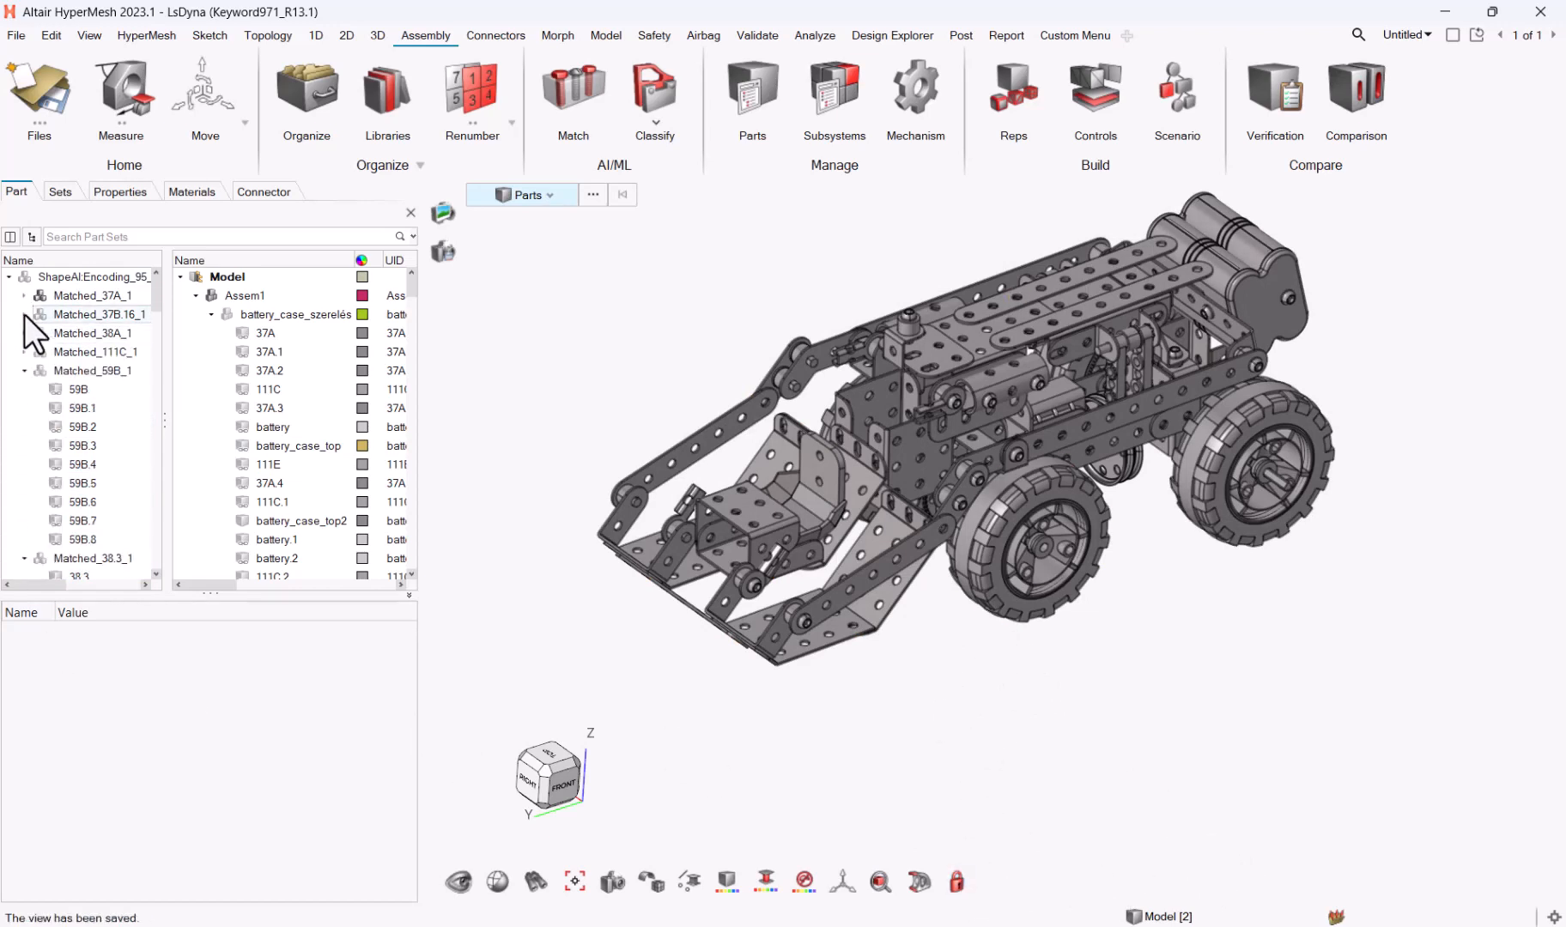
{"action": "left_click", "coordinate": [24, 334]}
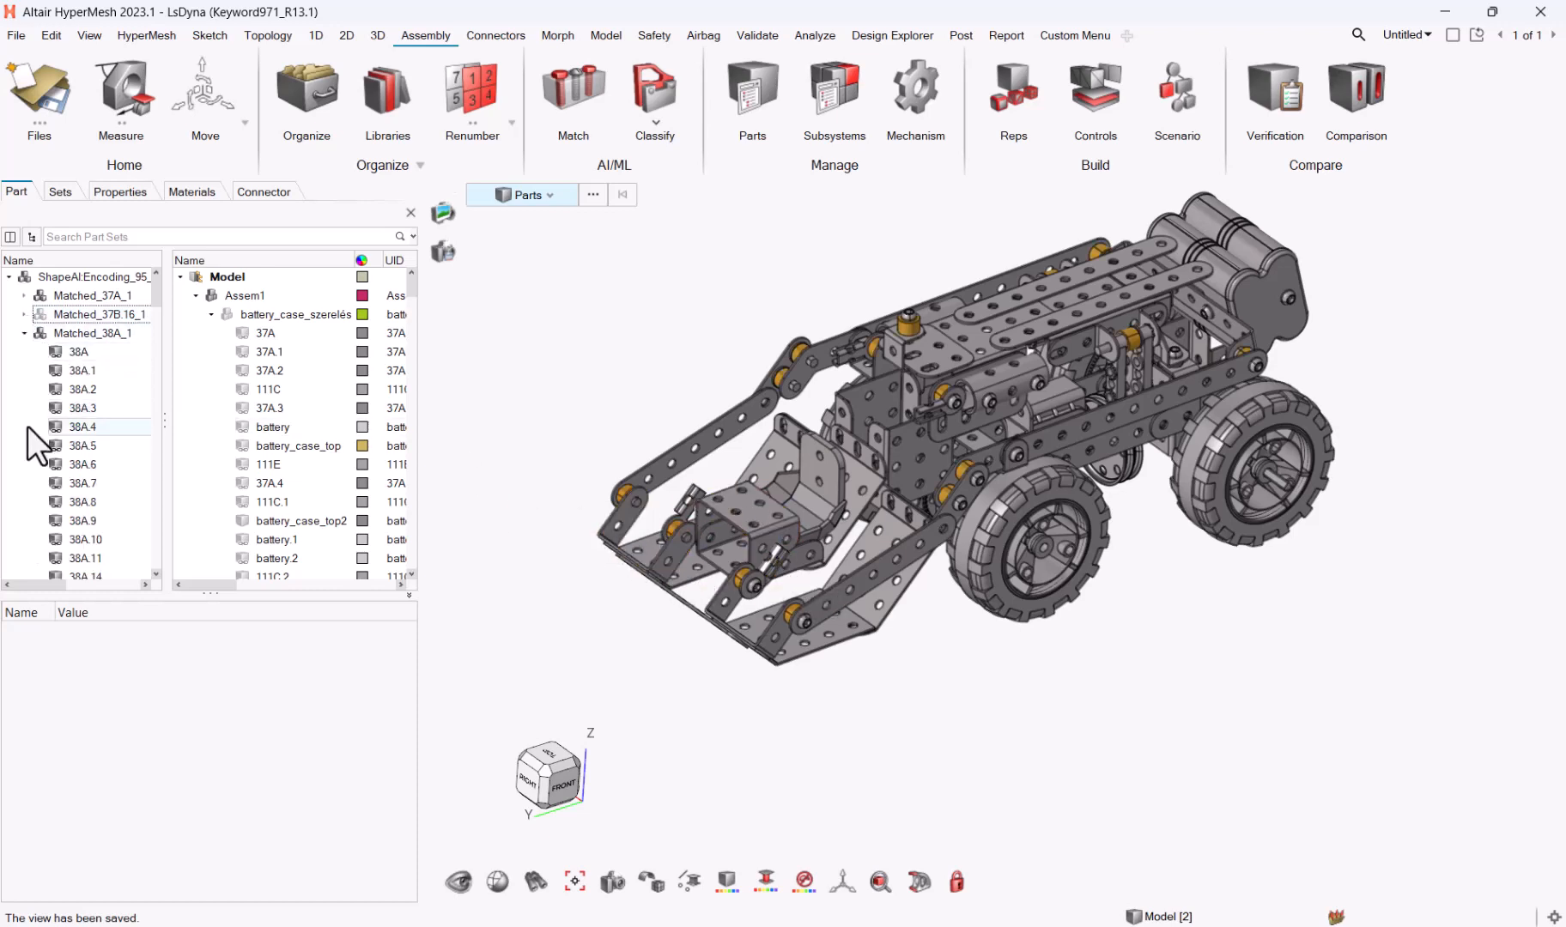
{"action": "right_click", "coordinate": [80, 338]}
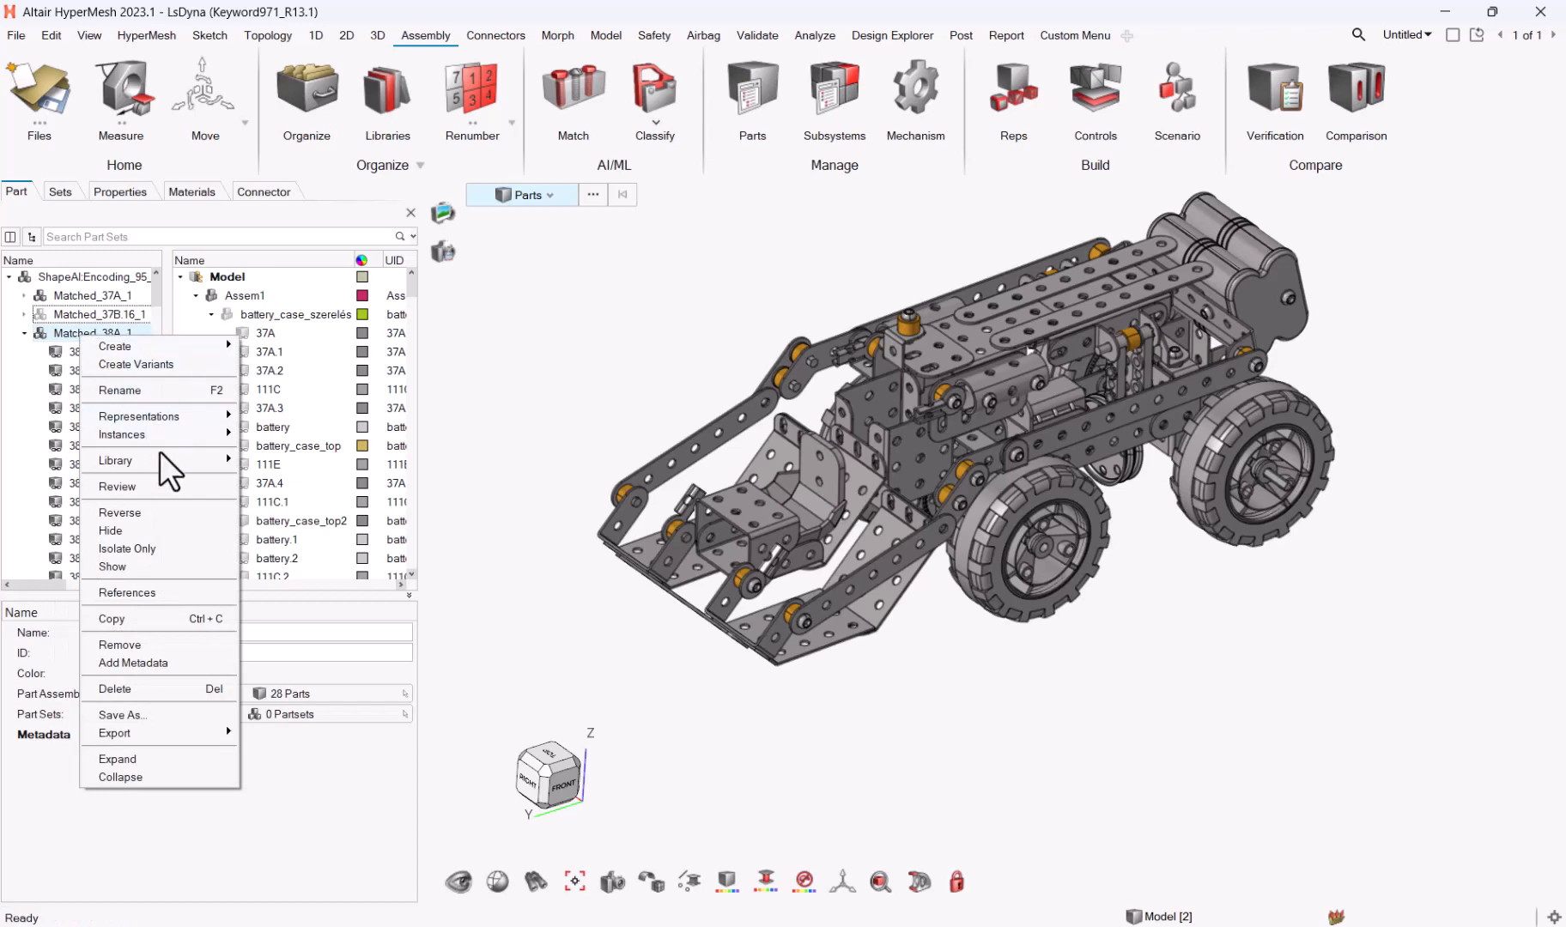
{"action": "mouse_move", "coordinate": [156, 435]}
{"action": "left_click", "coordinate": [148, 550]}
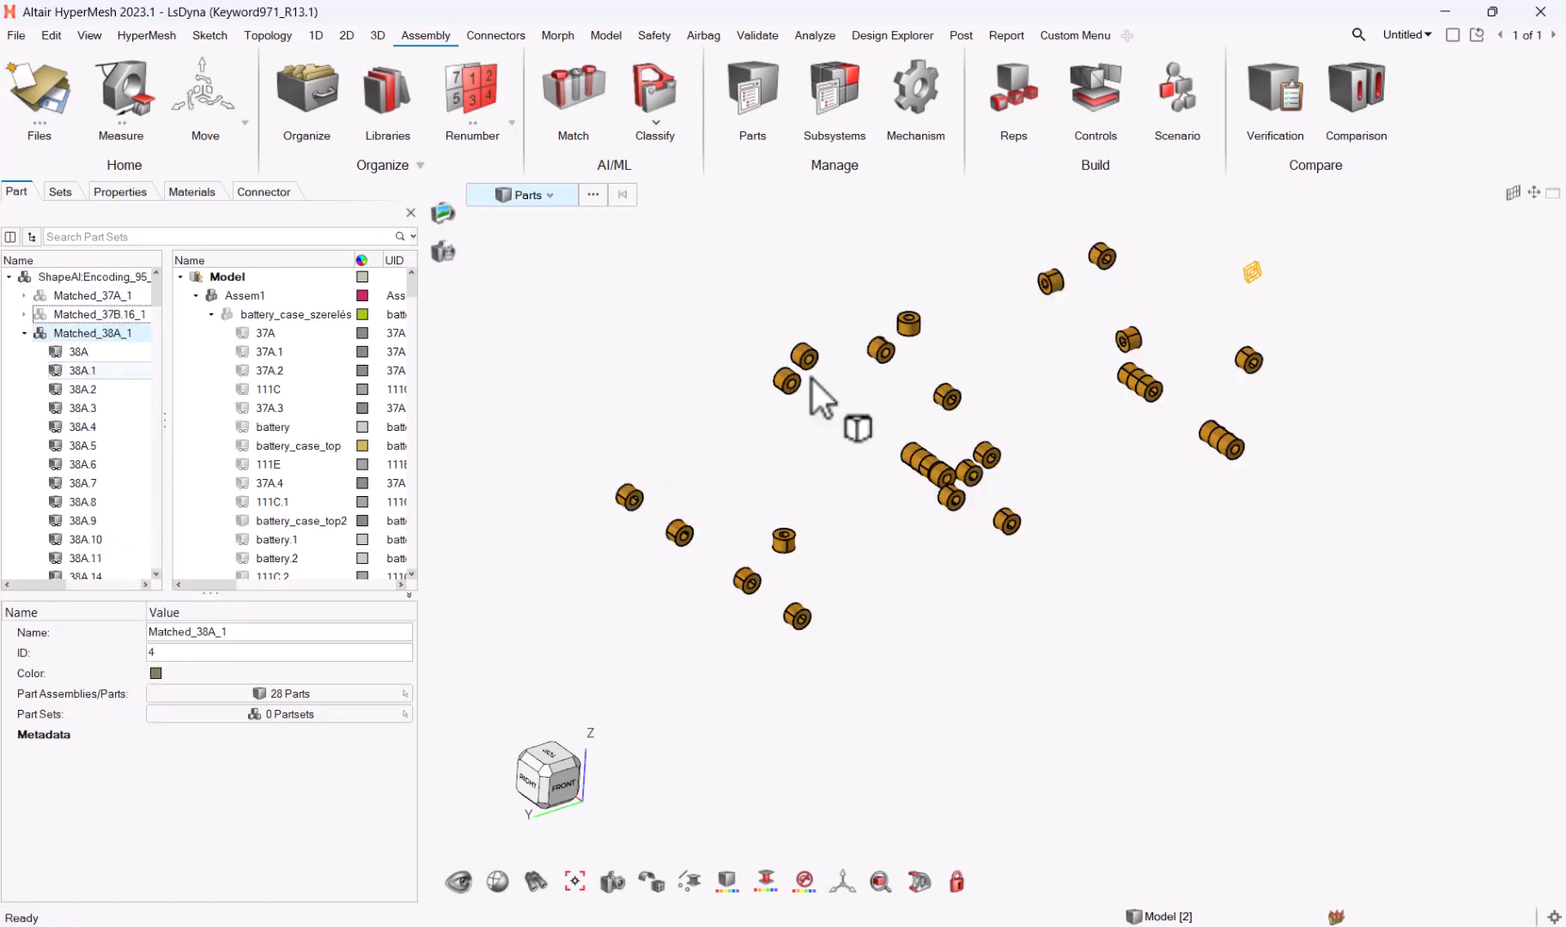
Select all displayed cylindrical spacers as parts and set their PDM Mesh Flag to hexa
{"action": "key", "text": "ctrl+a"}
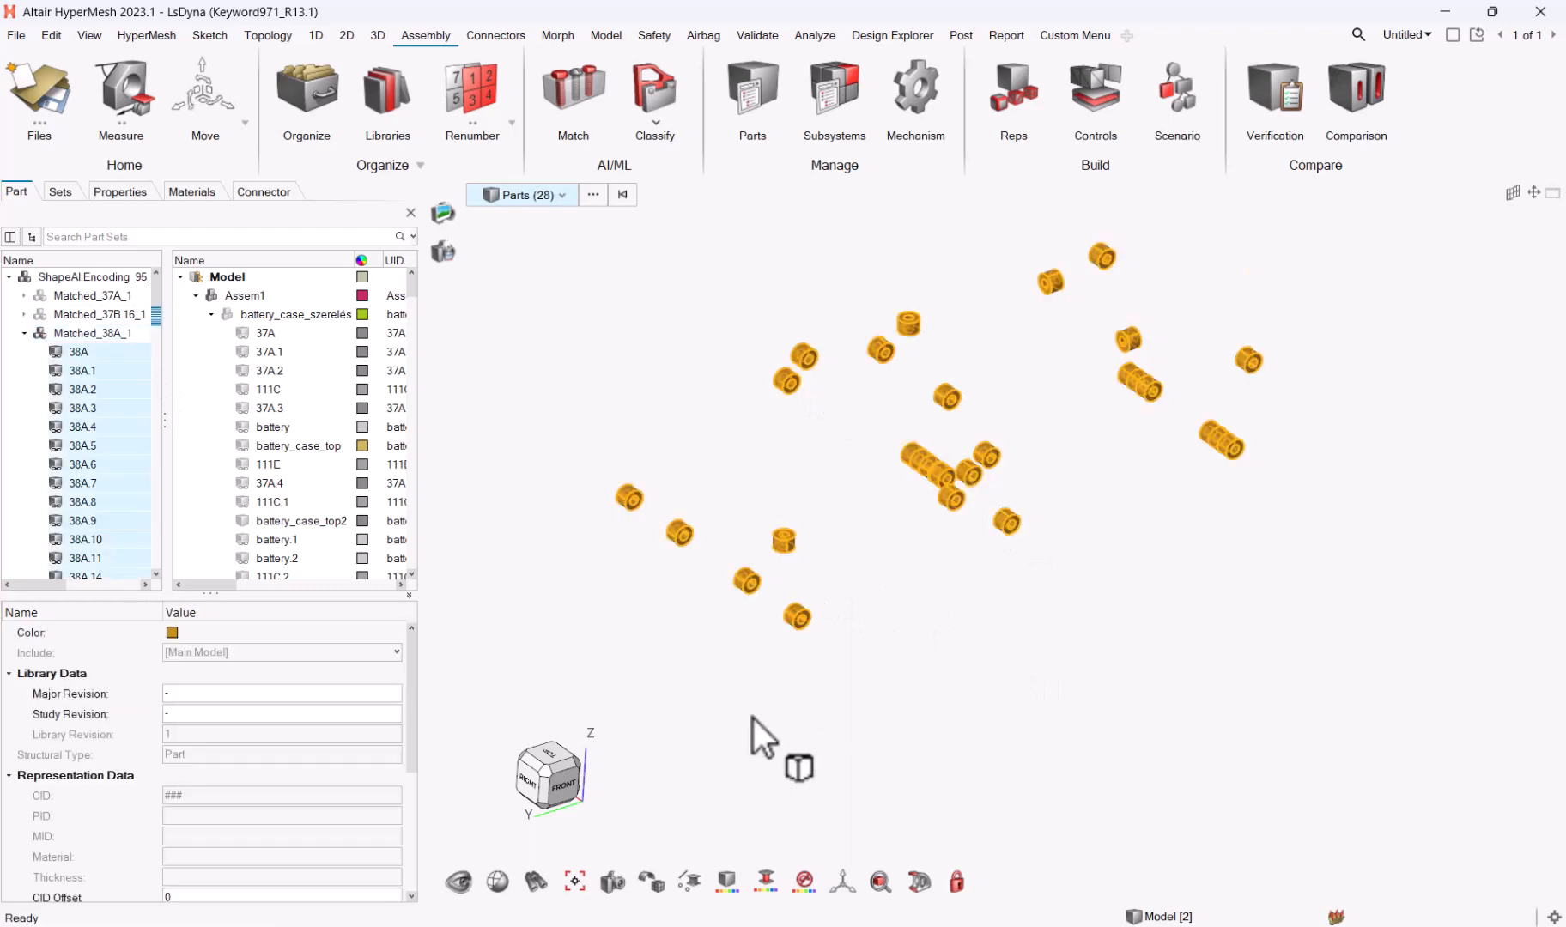
{"action": "left_click_drag", "start_coordinate": [412, 706], "coordinate": [423, 834]}
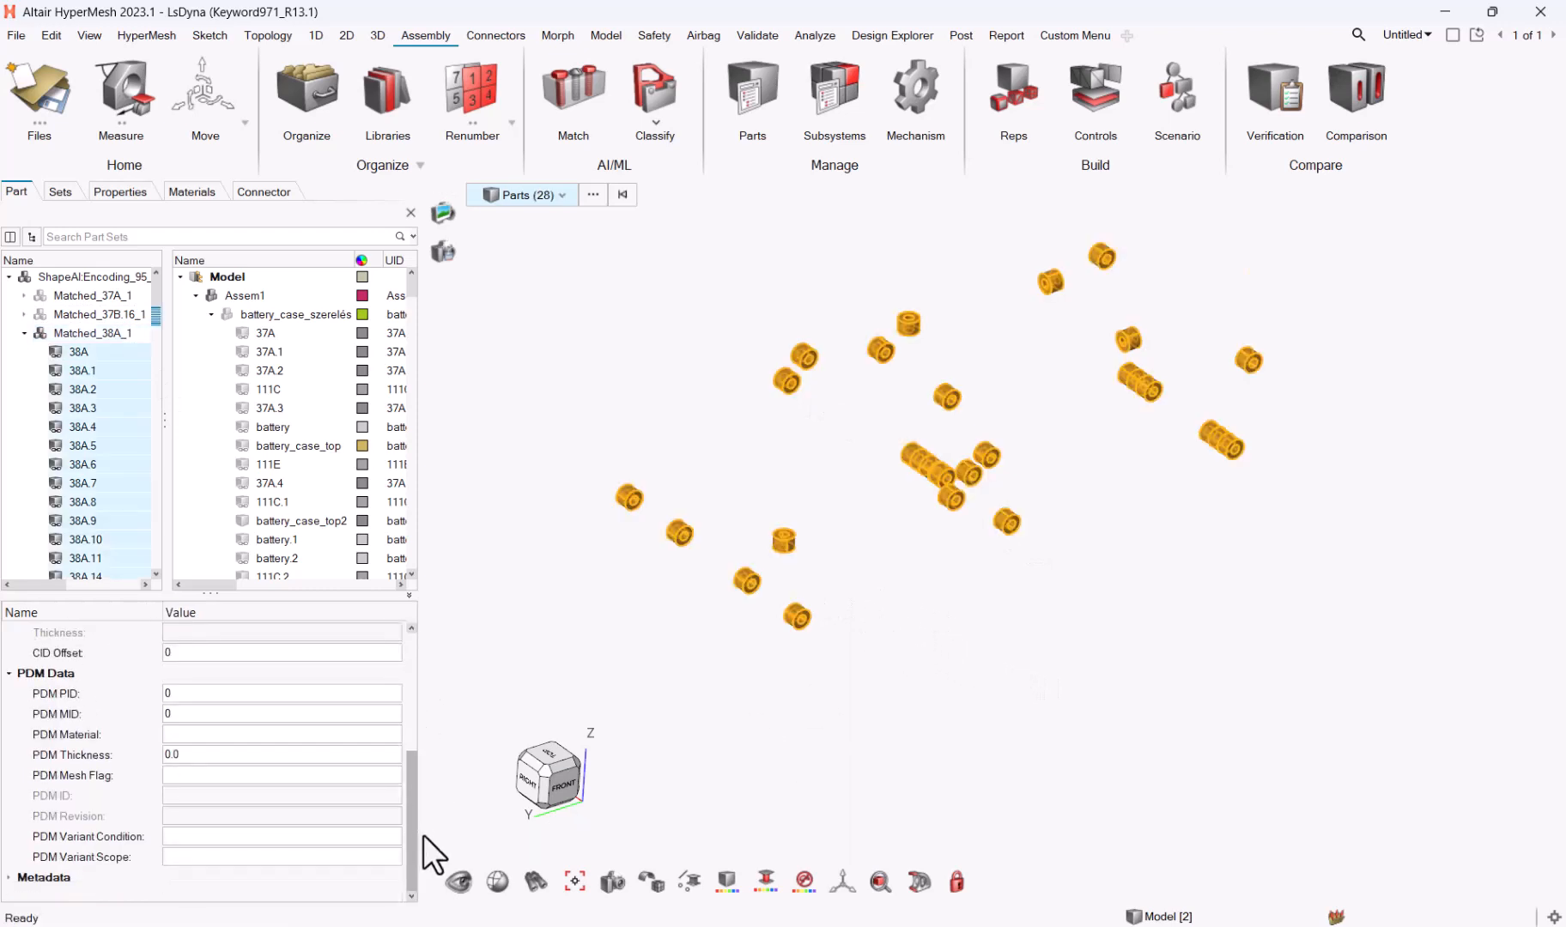
{"action": "left_click", "coordinate": [241, 761]}
{"action": "left_click", "coordinate": [241, 777]}
{"action": "type", "text": "hexa"}
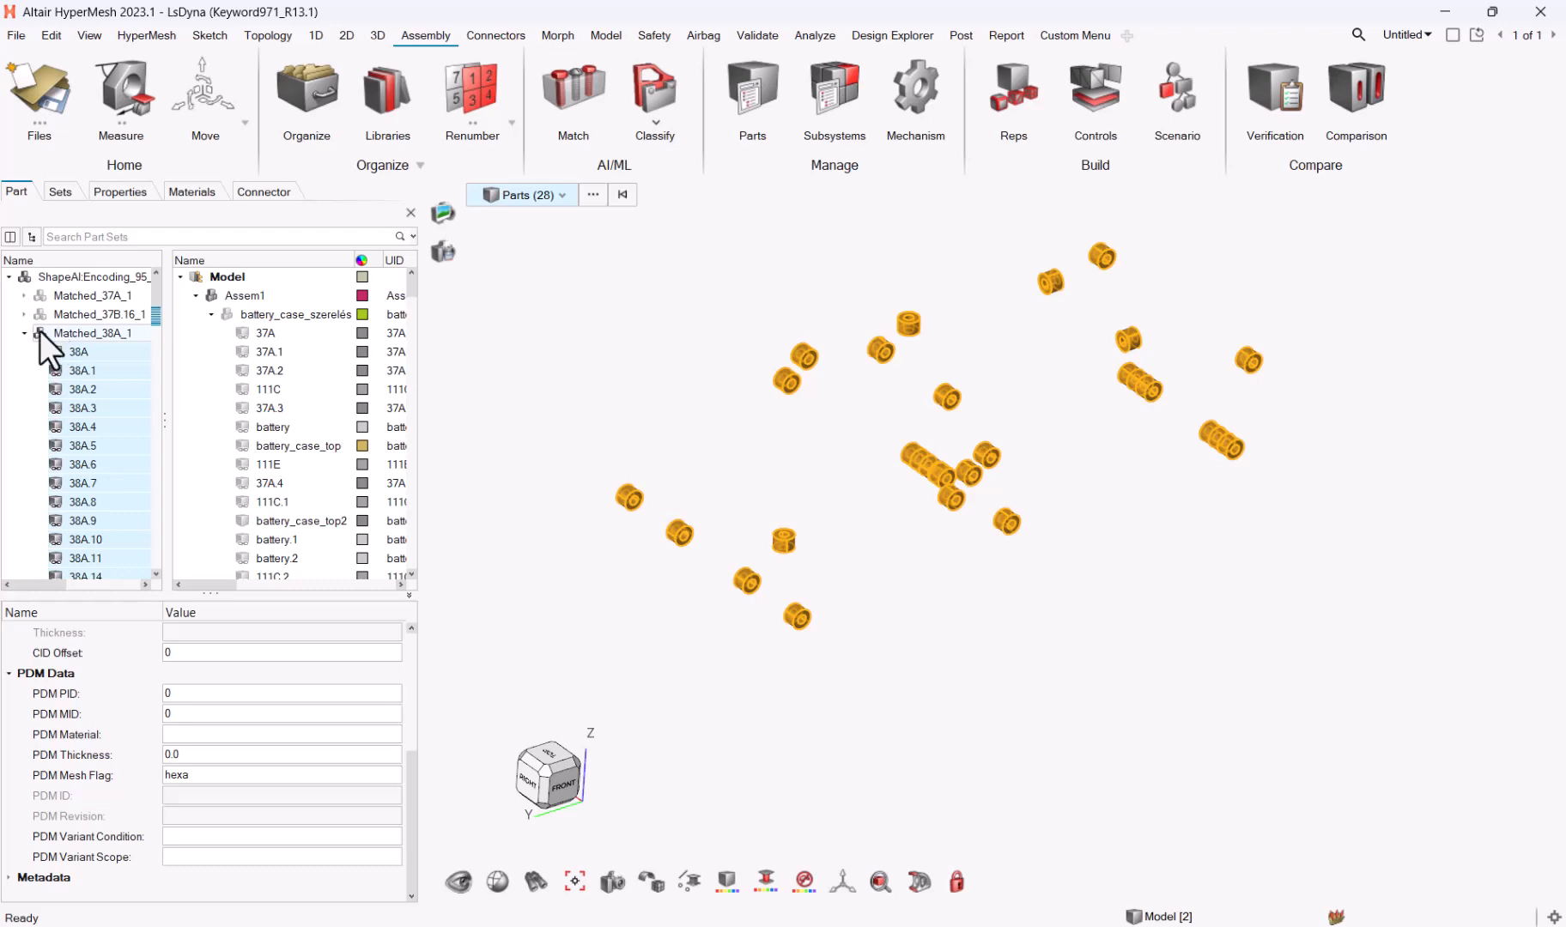
Reverse the part display to hide the spacers, renew the visibility lock, and collapse the Matched_38A_1 set
{"action": "left_click_drag", "start_coordinate": [36, 335], "coordinate": [597, 661]}
{"action": "left_click", "coordinate": [601, 655]}
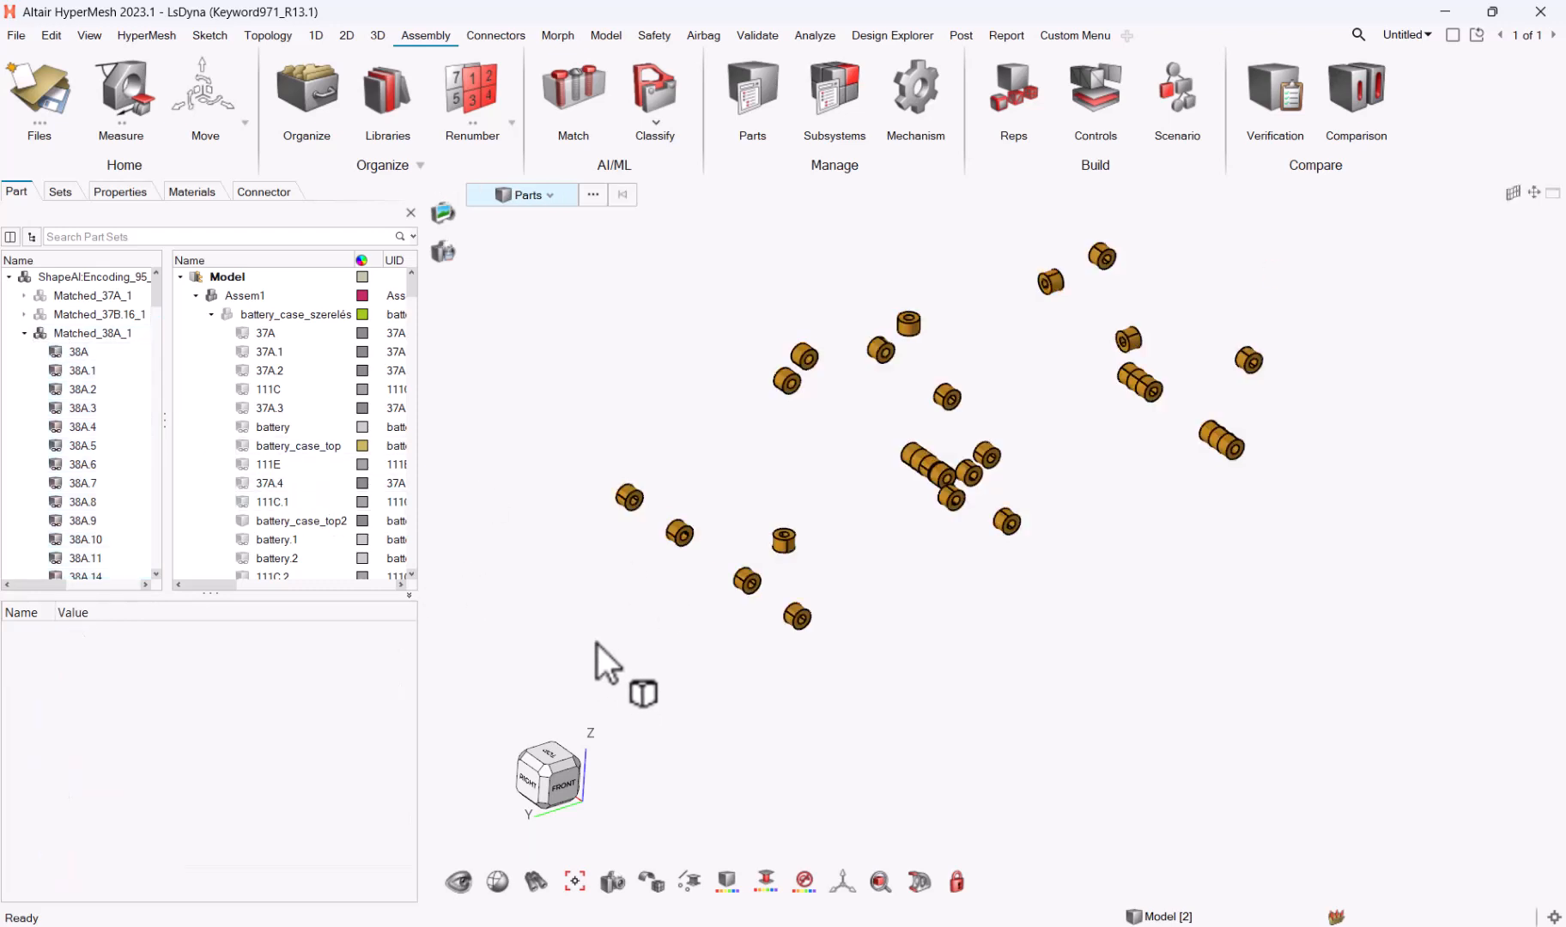
{"action": "key", "text": "r"}
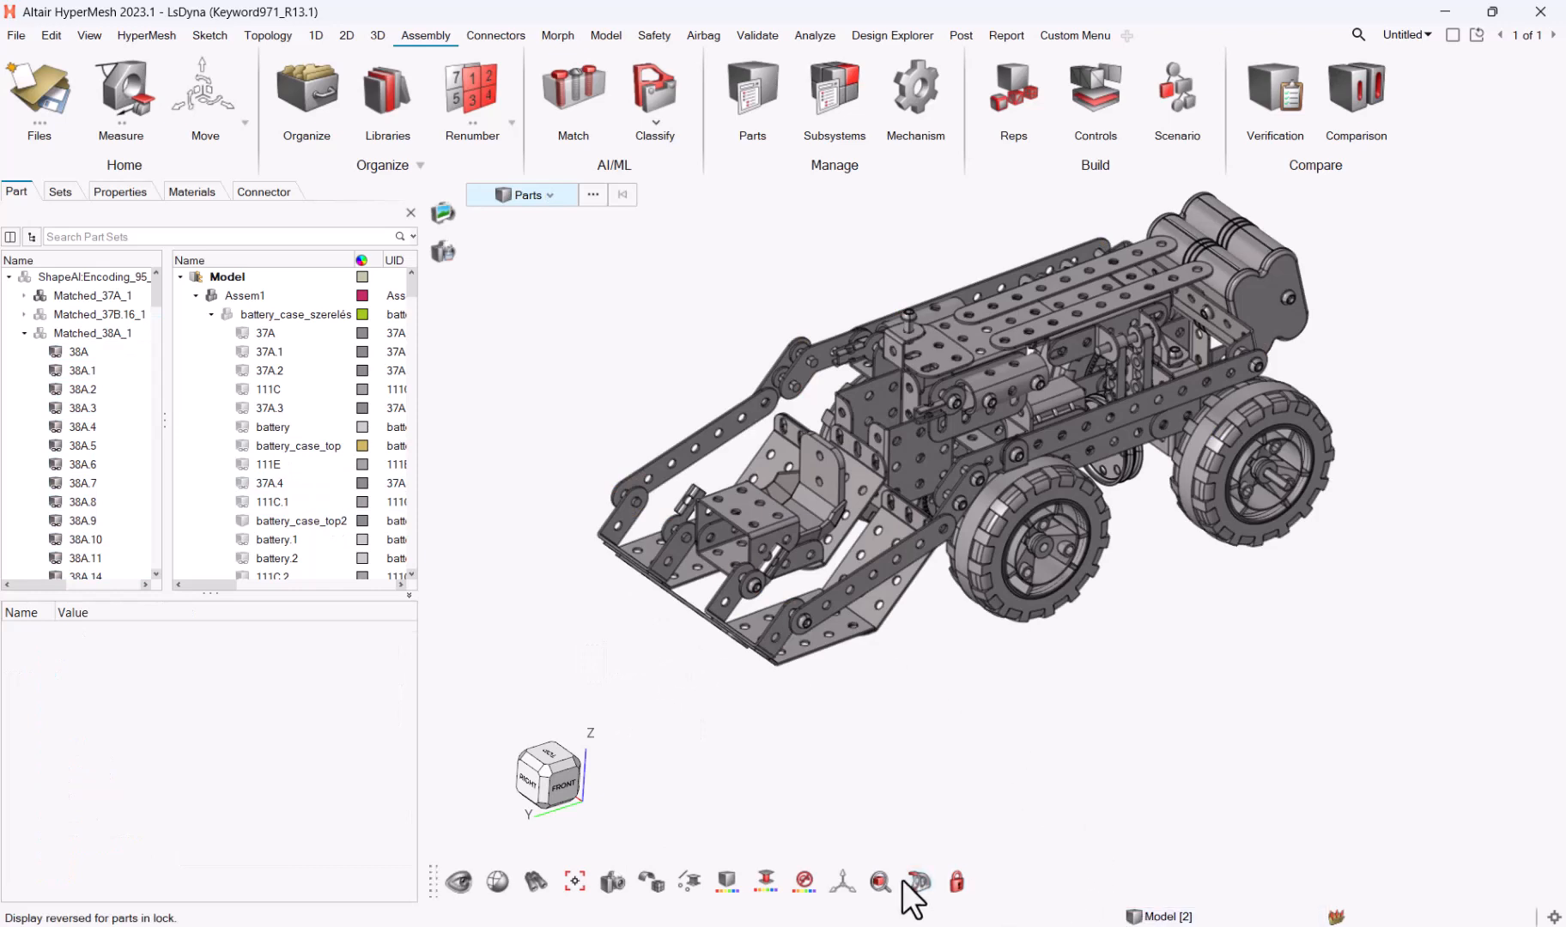
{"action": "left_click", "coordinate": [956, 893]}
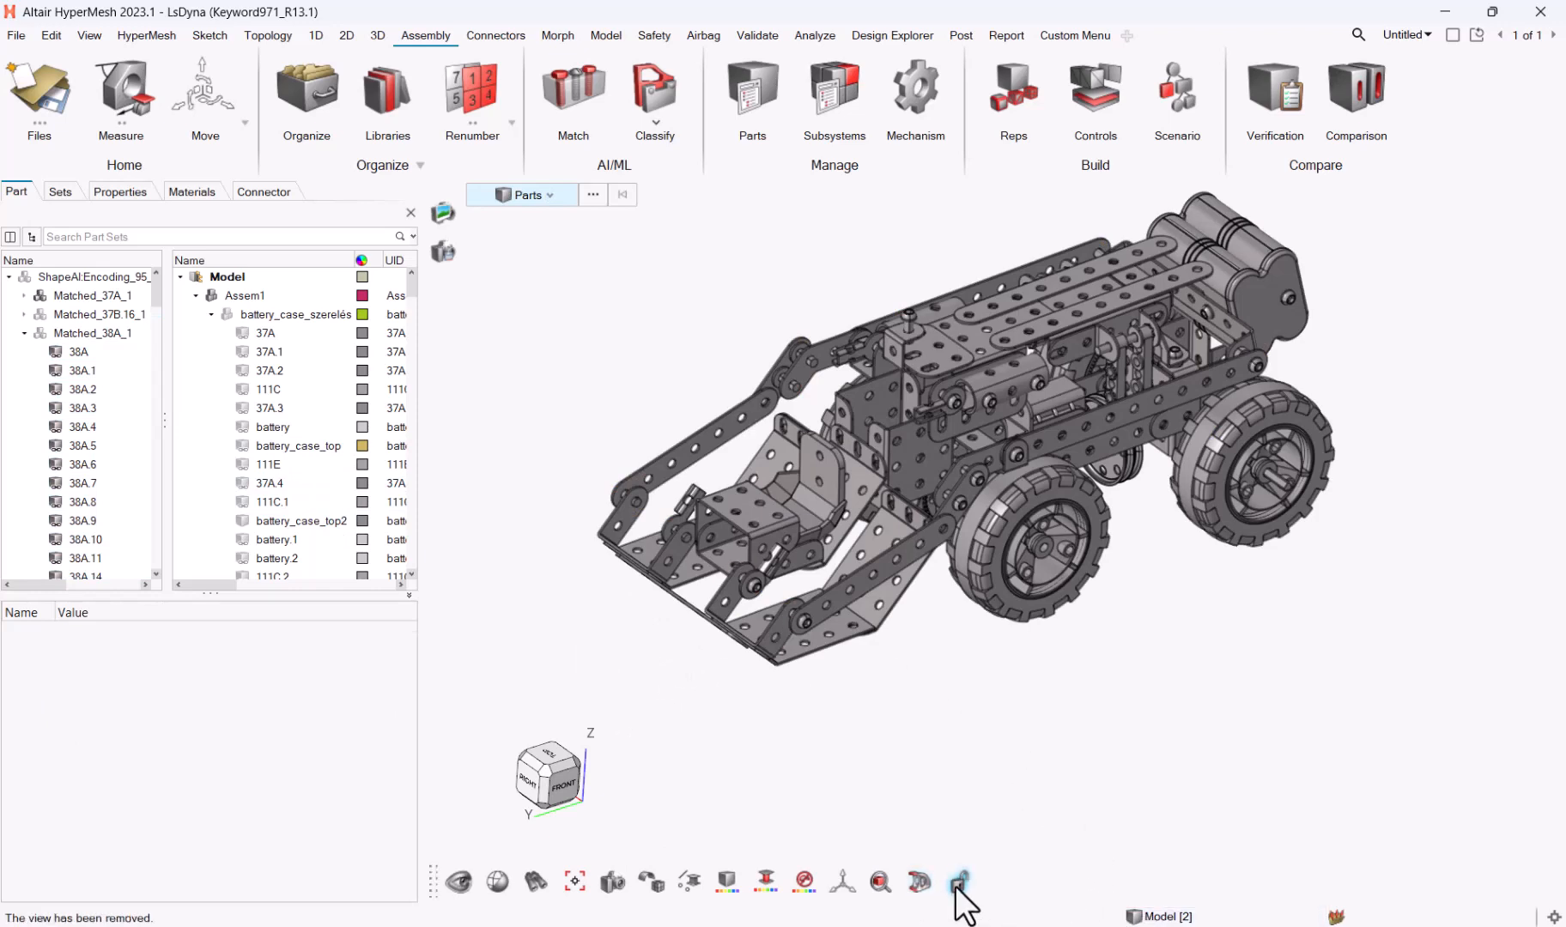
{"action": "left_click", "coordinate": [23, 334]}
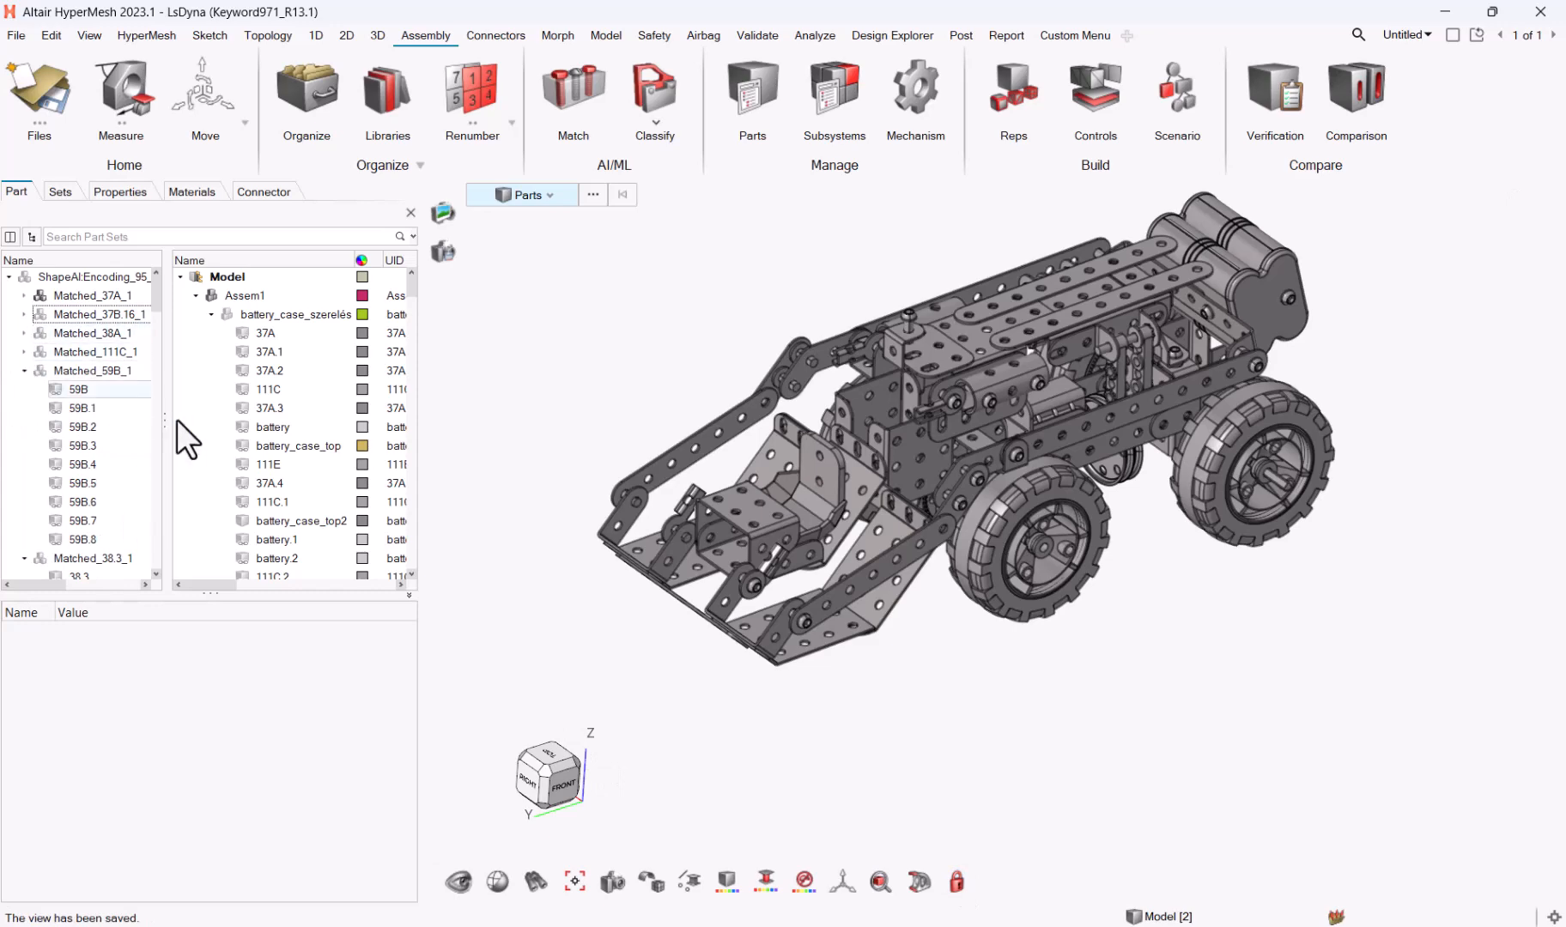
Examine the remaining vehicle parts and check the names of two bolts at the cylinder above the front wheel
{"action": "right_click_drag", "start_coordinate": [638, 611], "coordinate": [704, 623]}
{"action": "scroll", "coordinate": [778, 554], "scroll_direction": "up", "scroll_amount": 4}
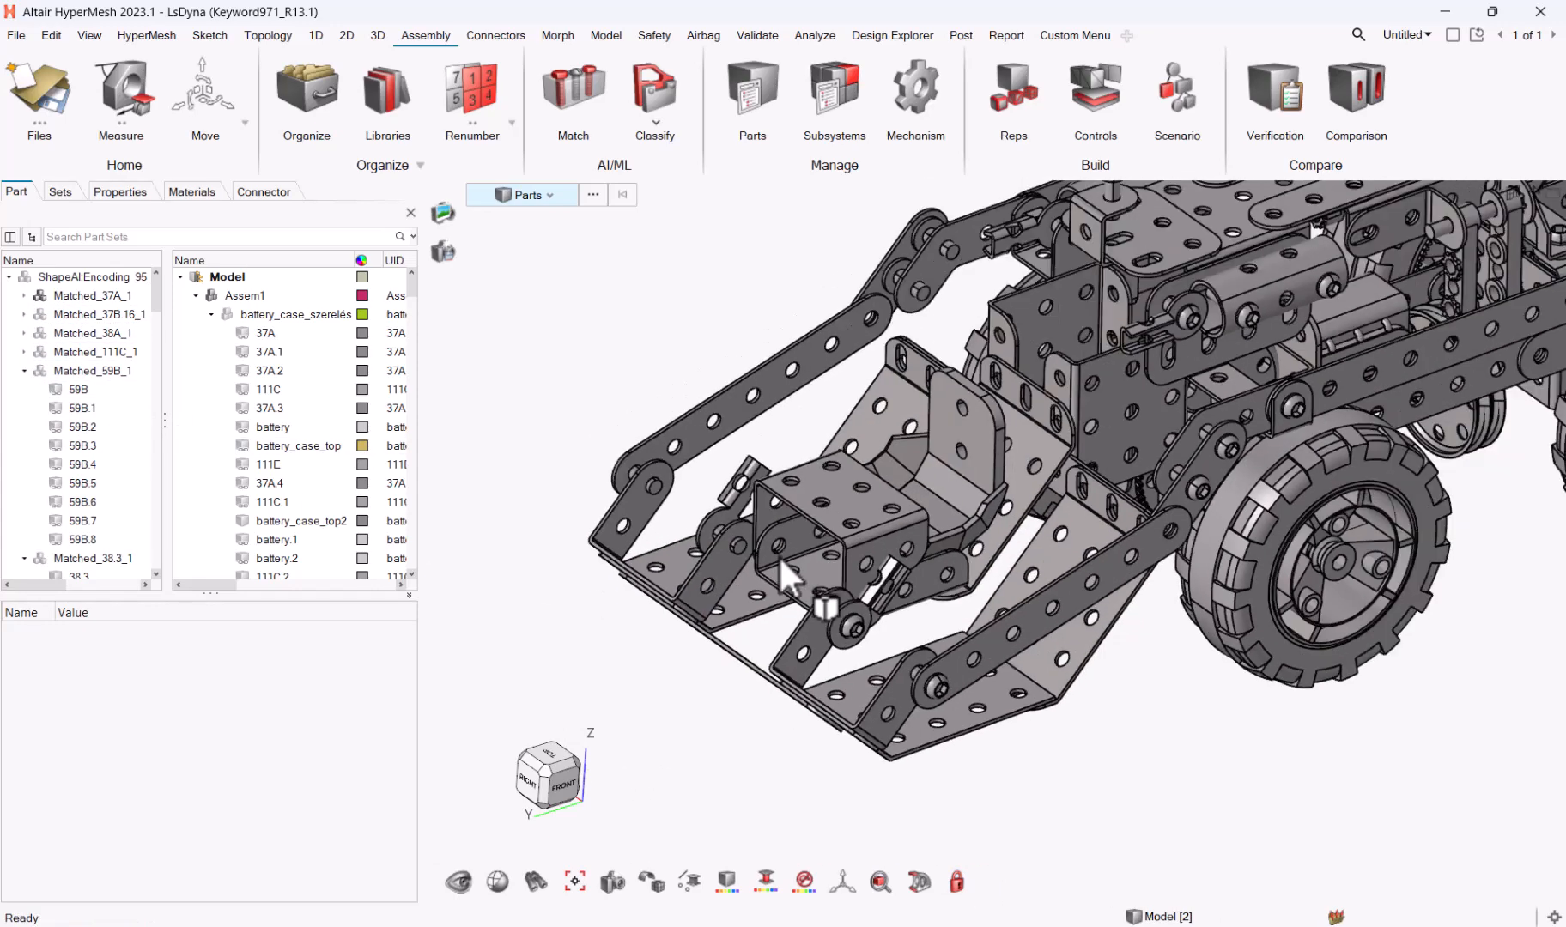
{"action": "scroll", "coordinate": [779, 555], "scroll_direction": "down", "scroll_amount": 2}
{"action": "right_click_drag", "start_coordinate": [780, 558], "coordinate": [764, 623]}
{"action": "middle_click_drag", "start_coordinate": [763, 623], "coordinate": [764, 619]}
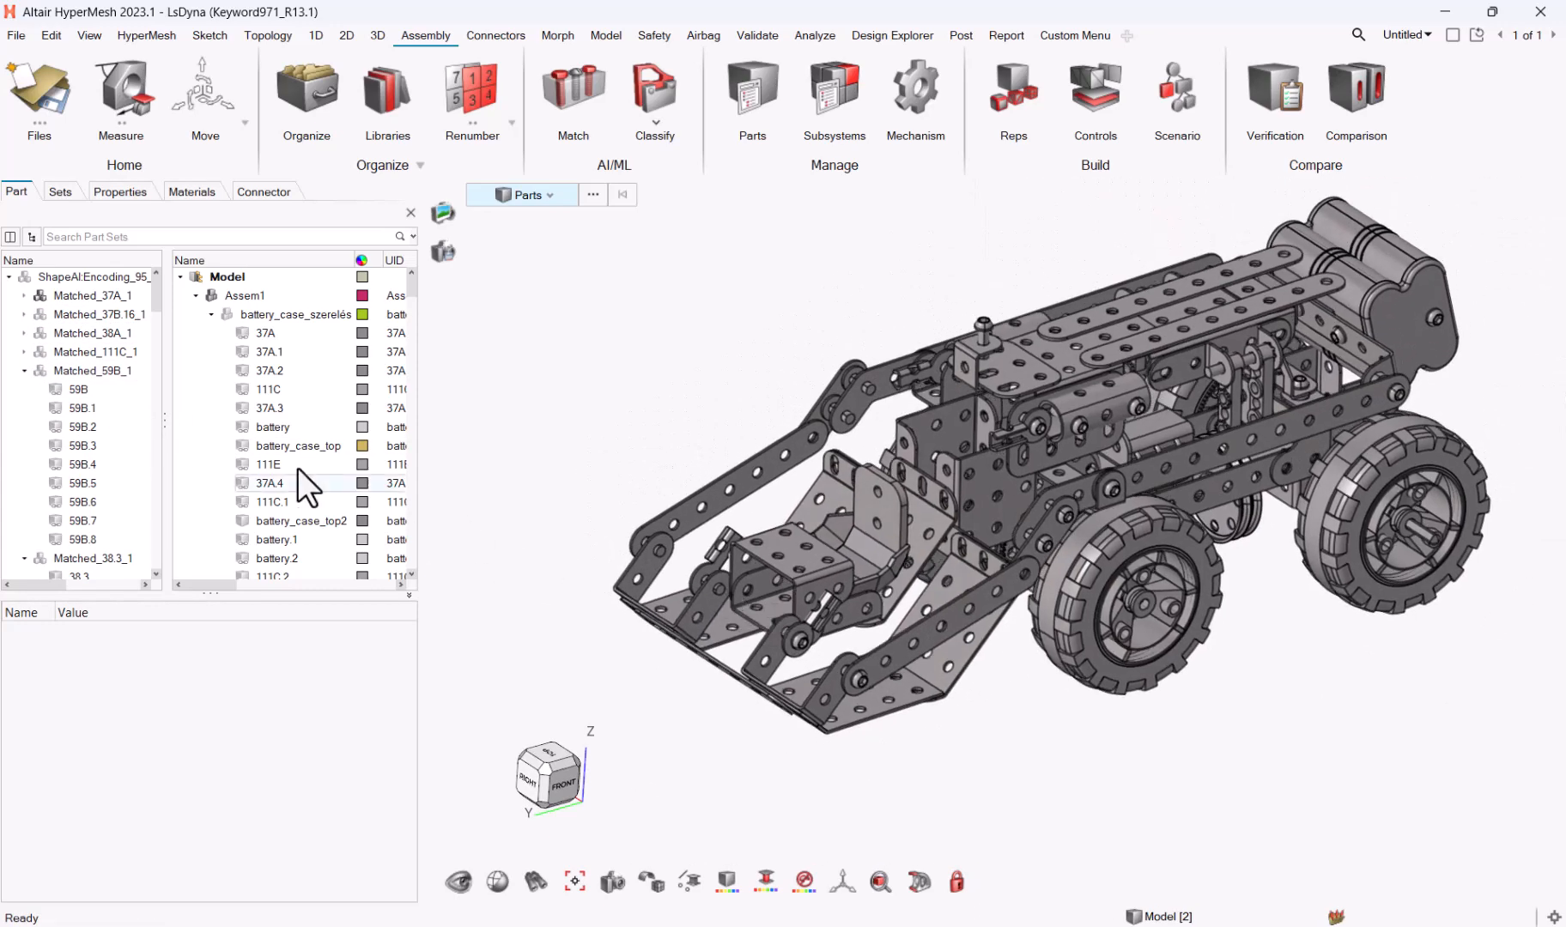
{"action": "left_click_drag", "start_coordinate": [155, 300], "coordinate": [187, 279]}
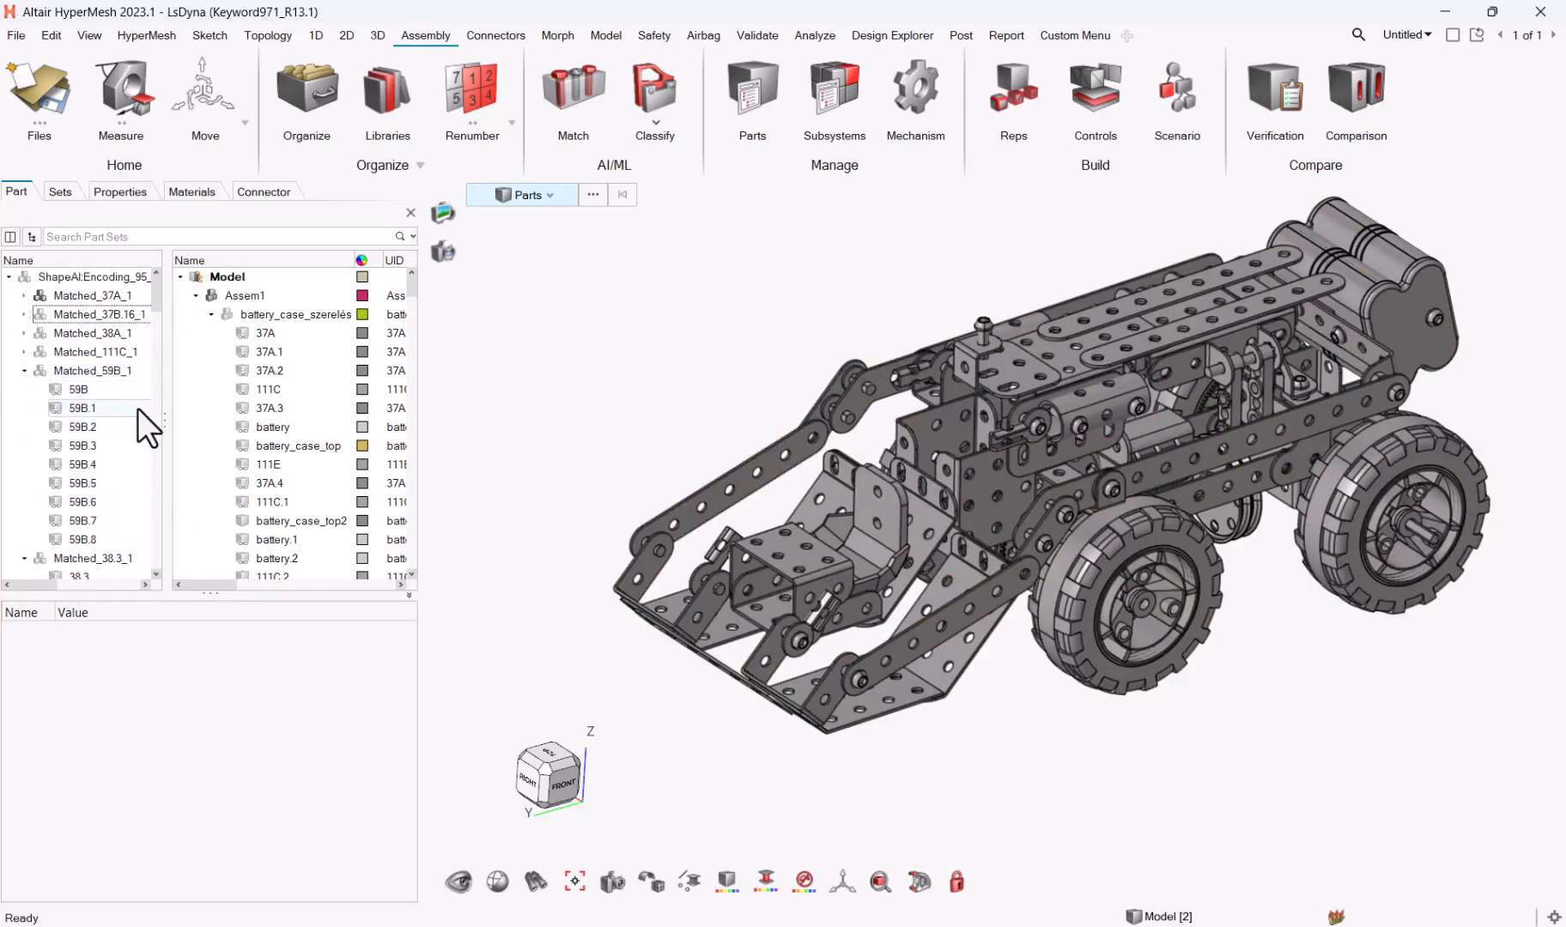
{"action": "scroll", "coordinate": [1076, 506], "scroll_direction": "up", "scroll_amount": 8}
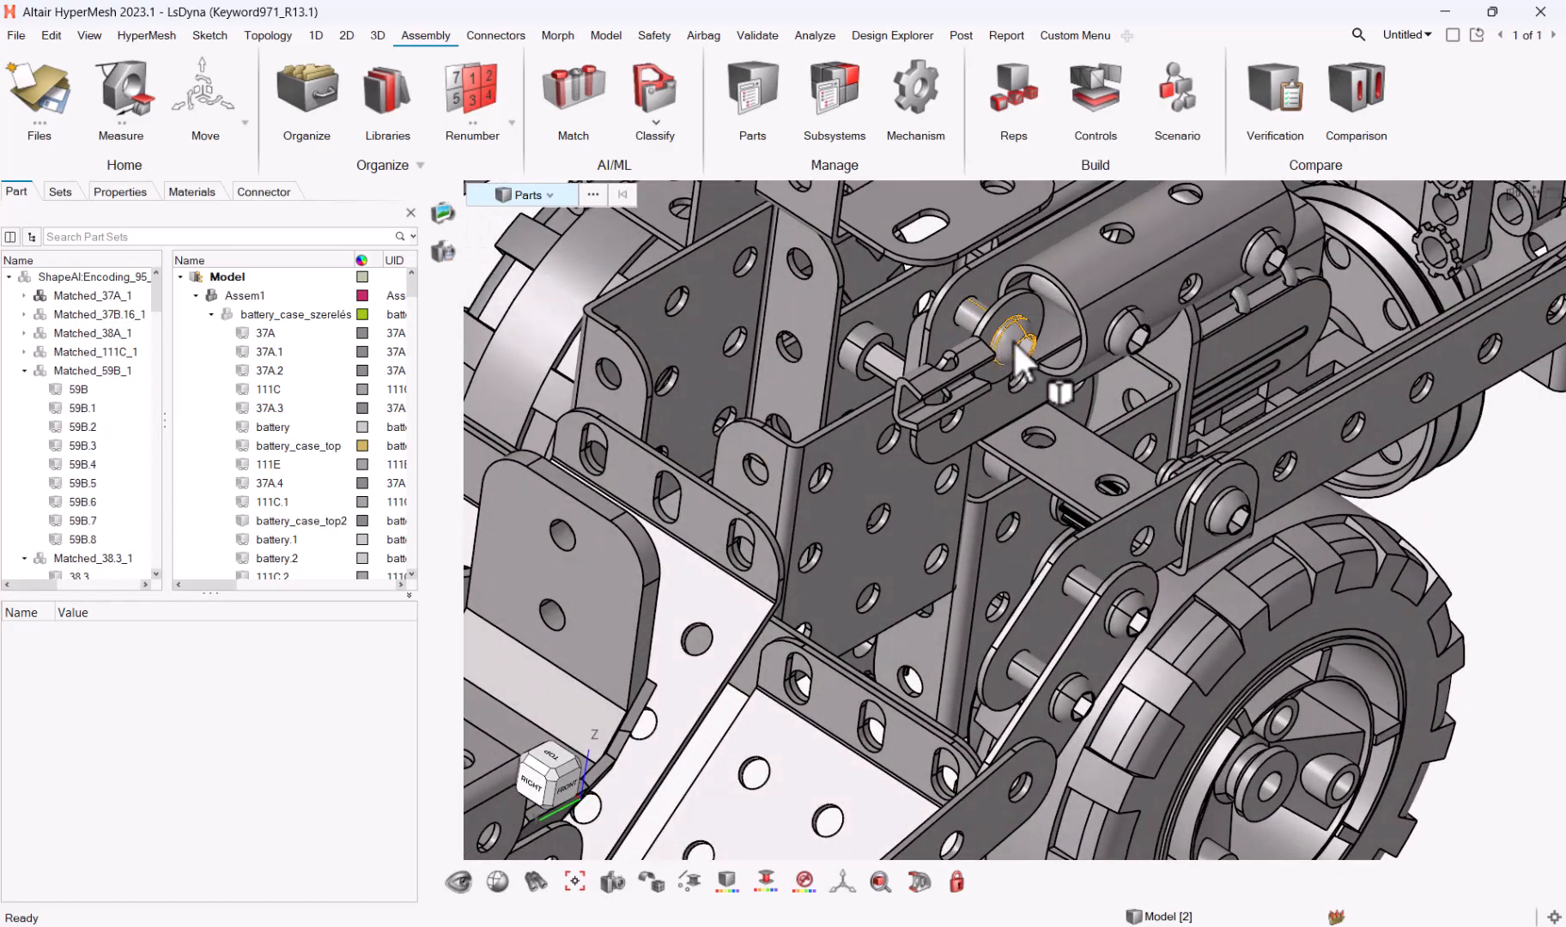
{"action": "left_click", "coordinate": [1012, 340]}
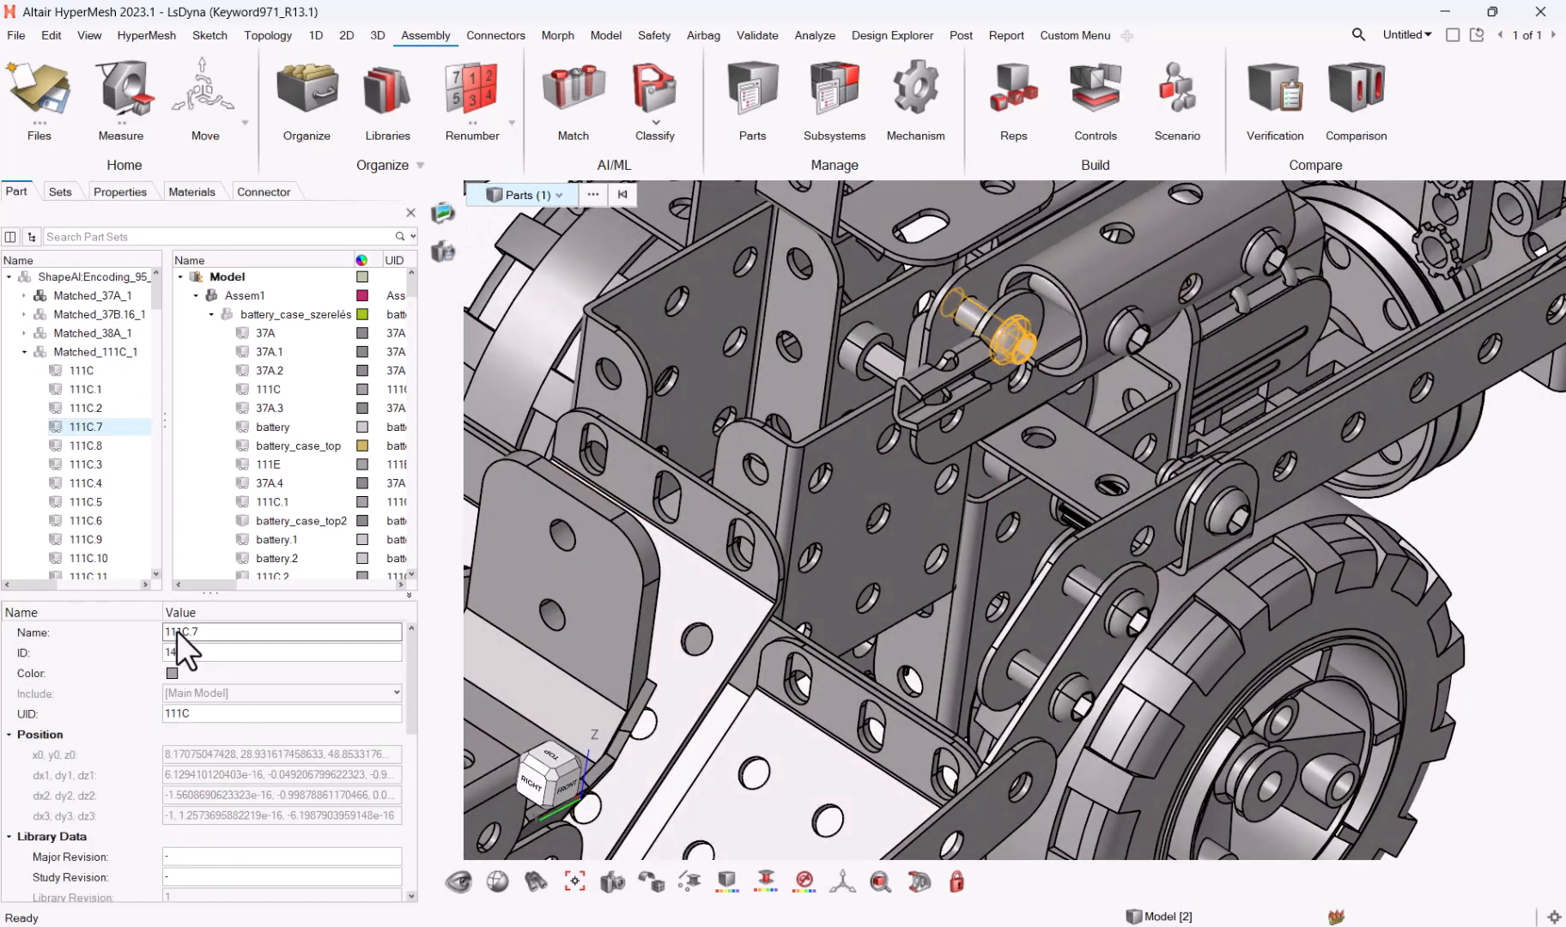
{"action": "left_click", "coordinate": [1139, 320]}
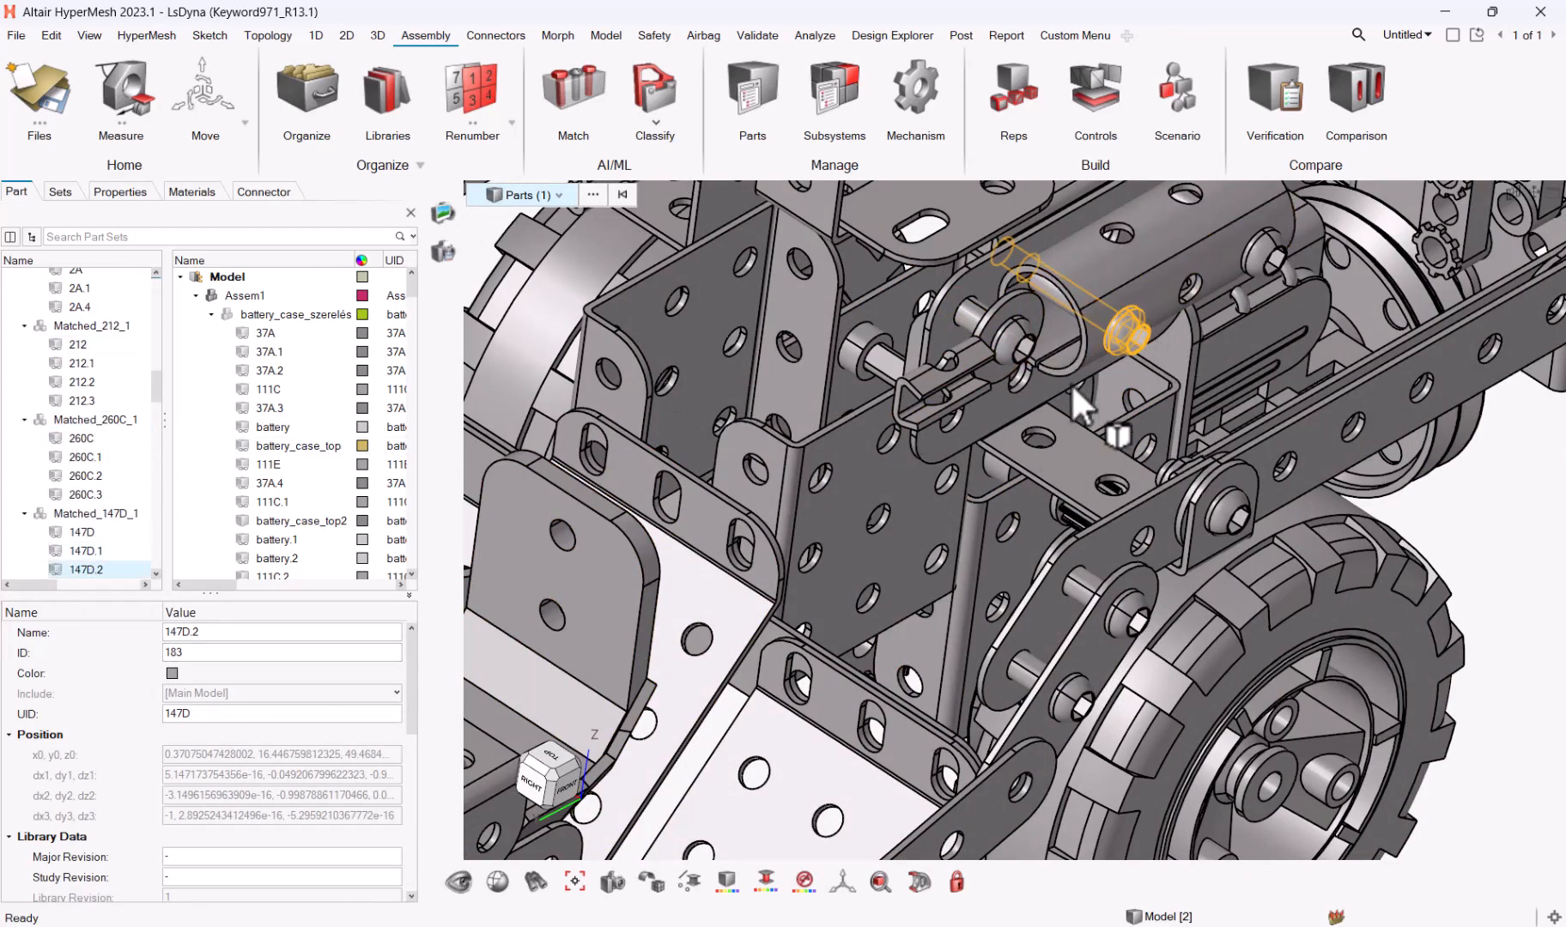
Check the names of two more bolts on the far loader arm to compare how similar fasteners are named
{"action": "scroll", "coordinate": [1065, 429], "scroll_direction": "down", "scroll_amount": 5}
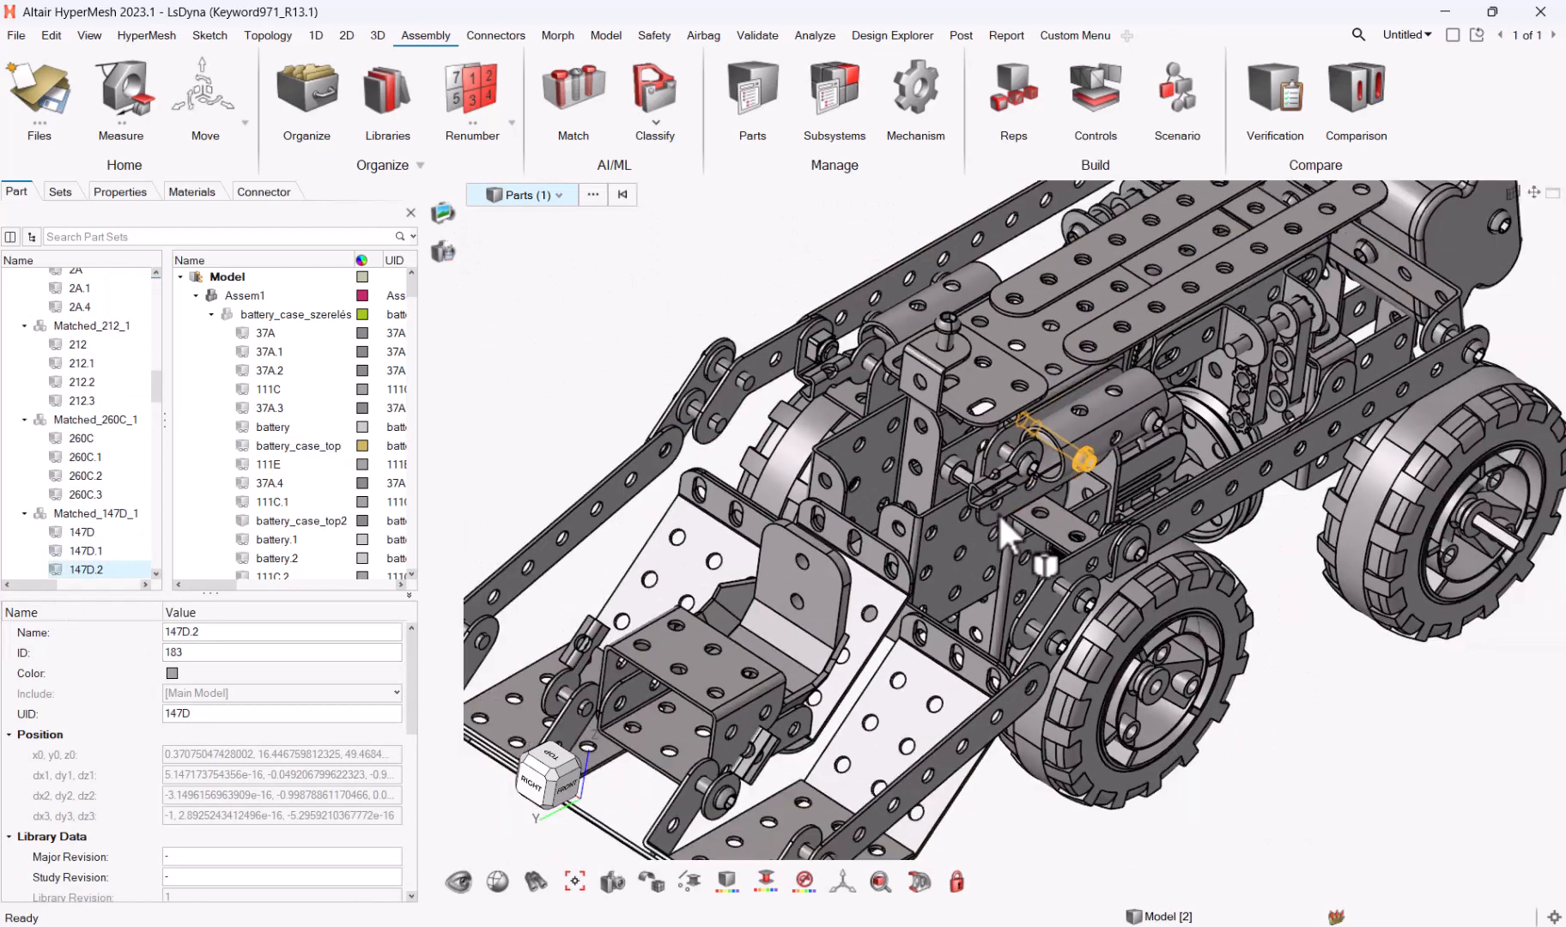
{"action": "middle_click_drag", "start_coordinate": [999, 512], "coordinate": [899, 489]}
{"action": "scroll", "coordinate": [899, 489], "scroll_direction": "up", "scroll_amount": 5}
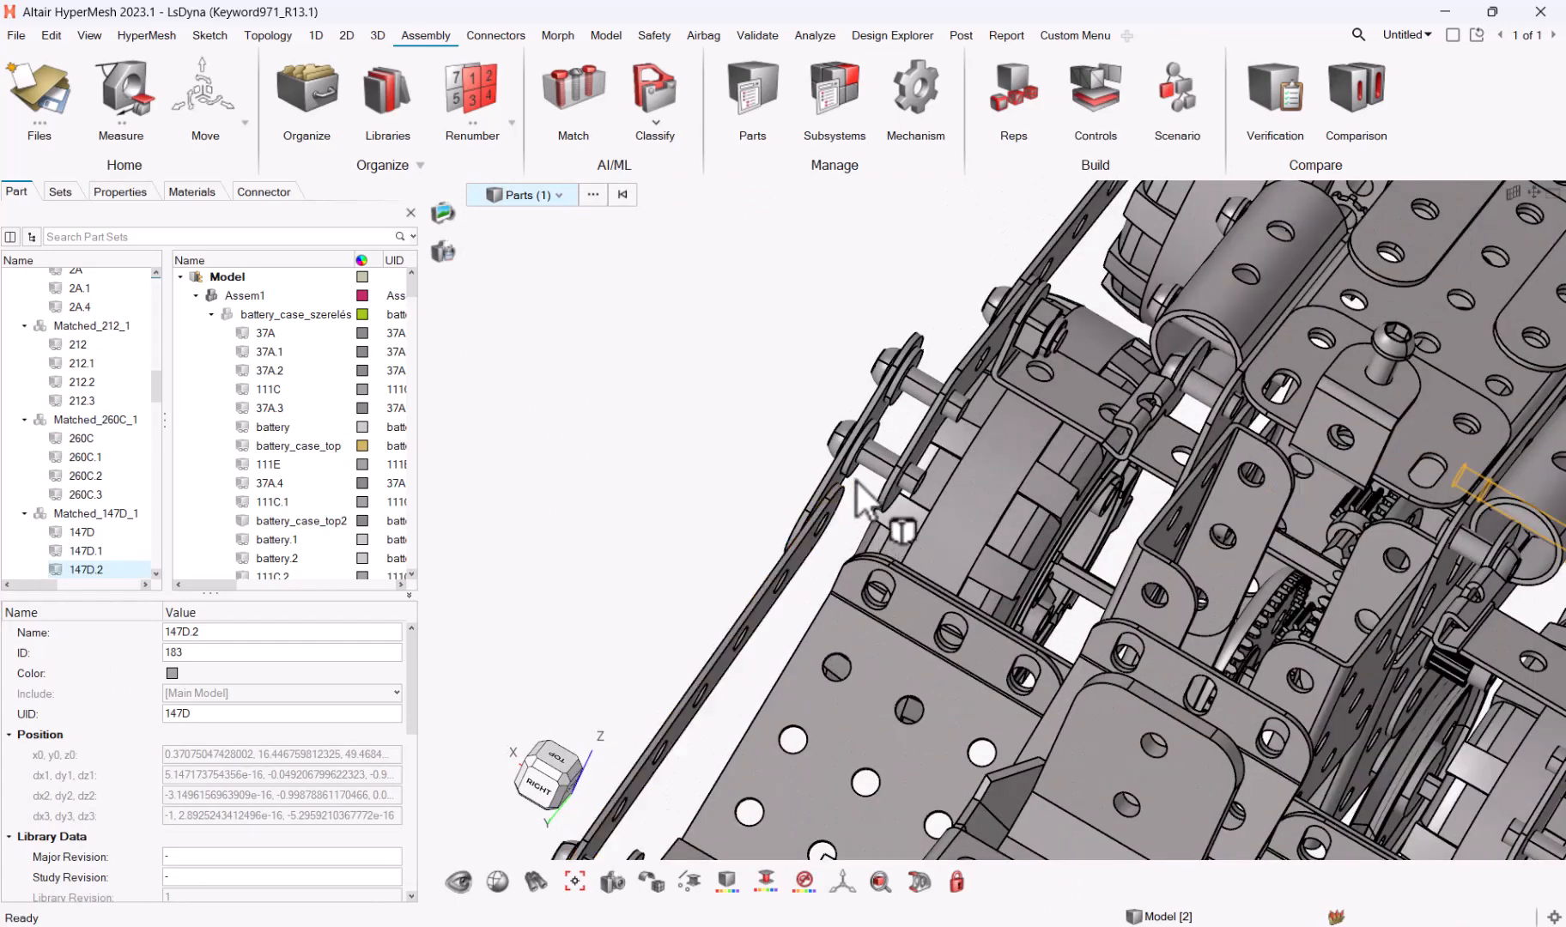
{"action": "left_click", "coordinate": [887, 446]}
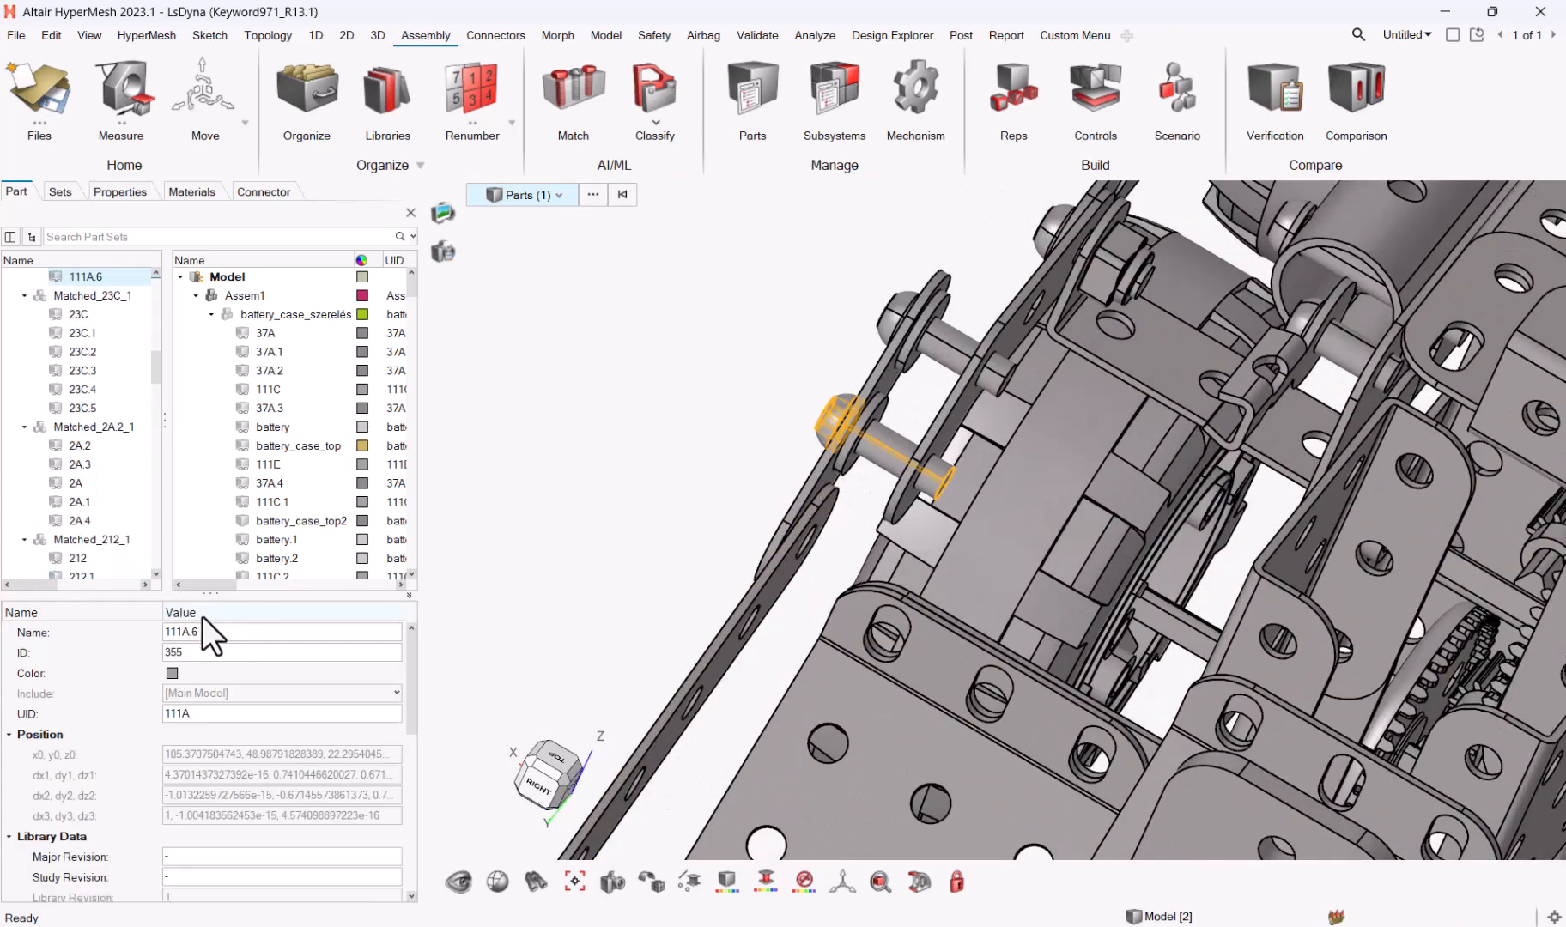
{"action": "mouse_move", "coordinate": [1039, 547]}
{"action": "middle_mouse_down"}
{"action": "mouse_move", "coordinate": [1099, 570]}
{"action": "mouse_move", "coordinate": [1032, 554]}
{"action": "middle_mouse_up"}
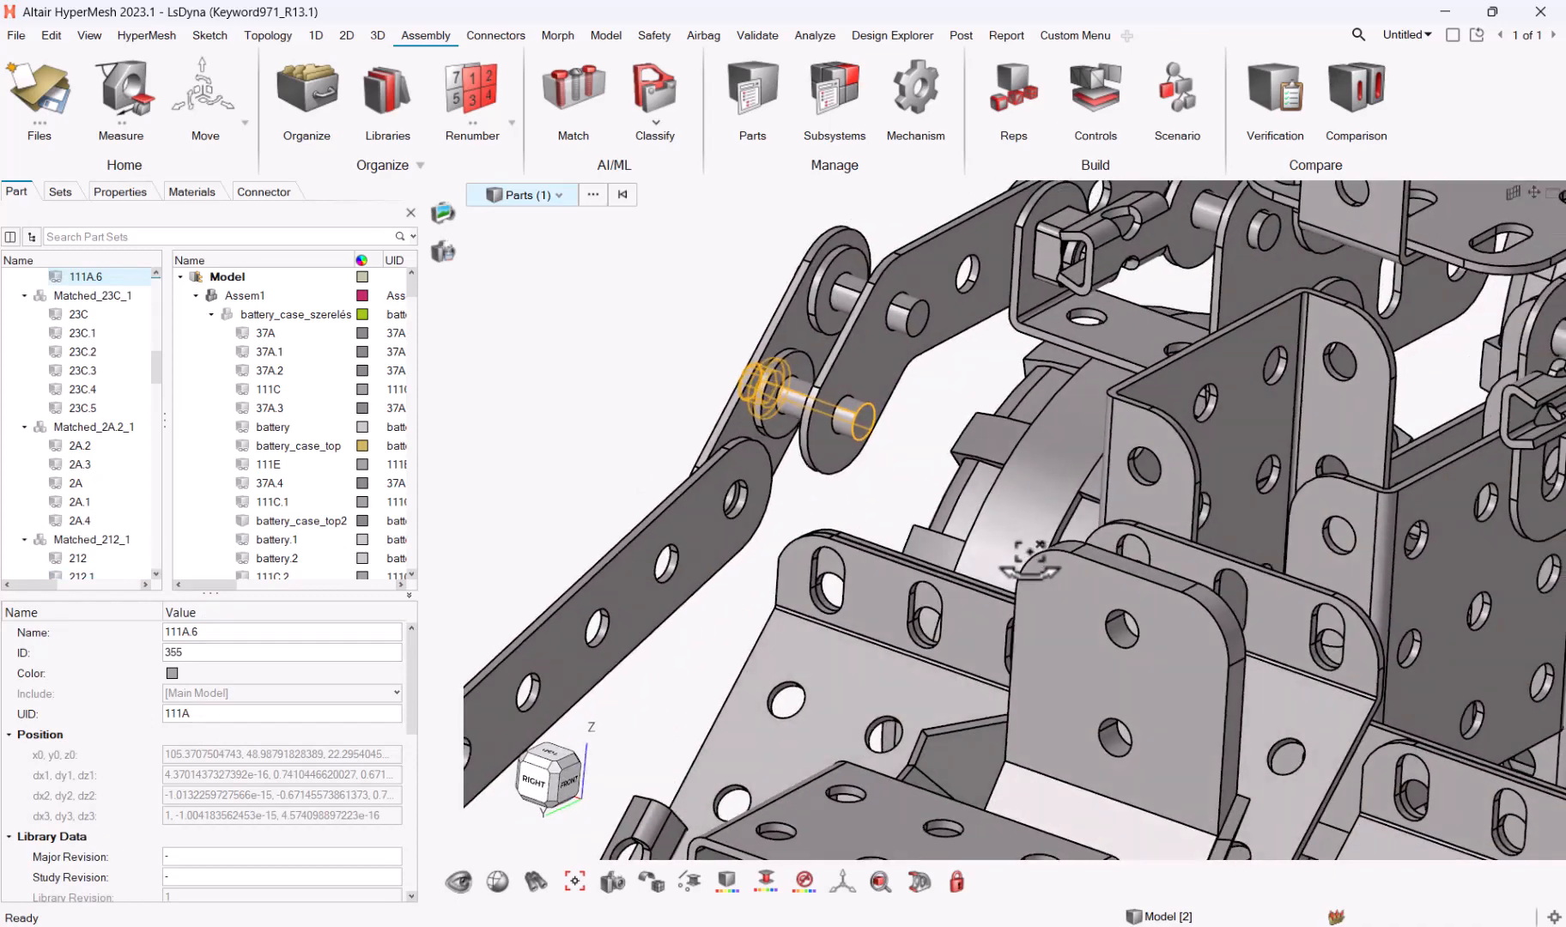
{"action": "right_click_drag", "start_coordinate": [1135, 562], "coordinate": [1126, 601]}
{"action": "middle_click_drag", "start_coordinate": [1095, 354], "coordinate": [1189, 408]}
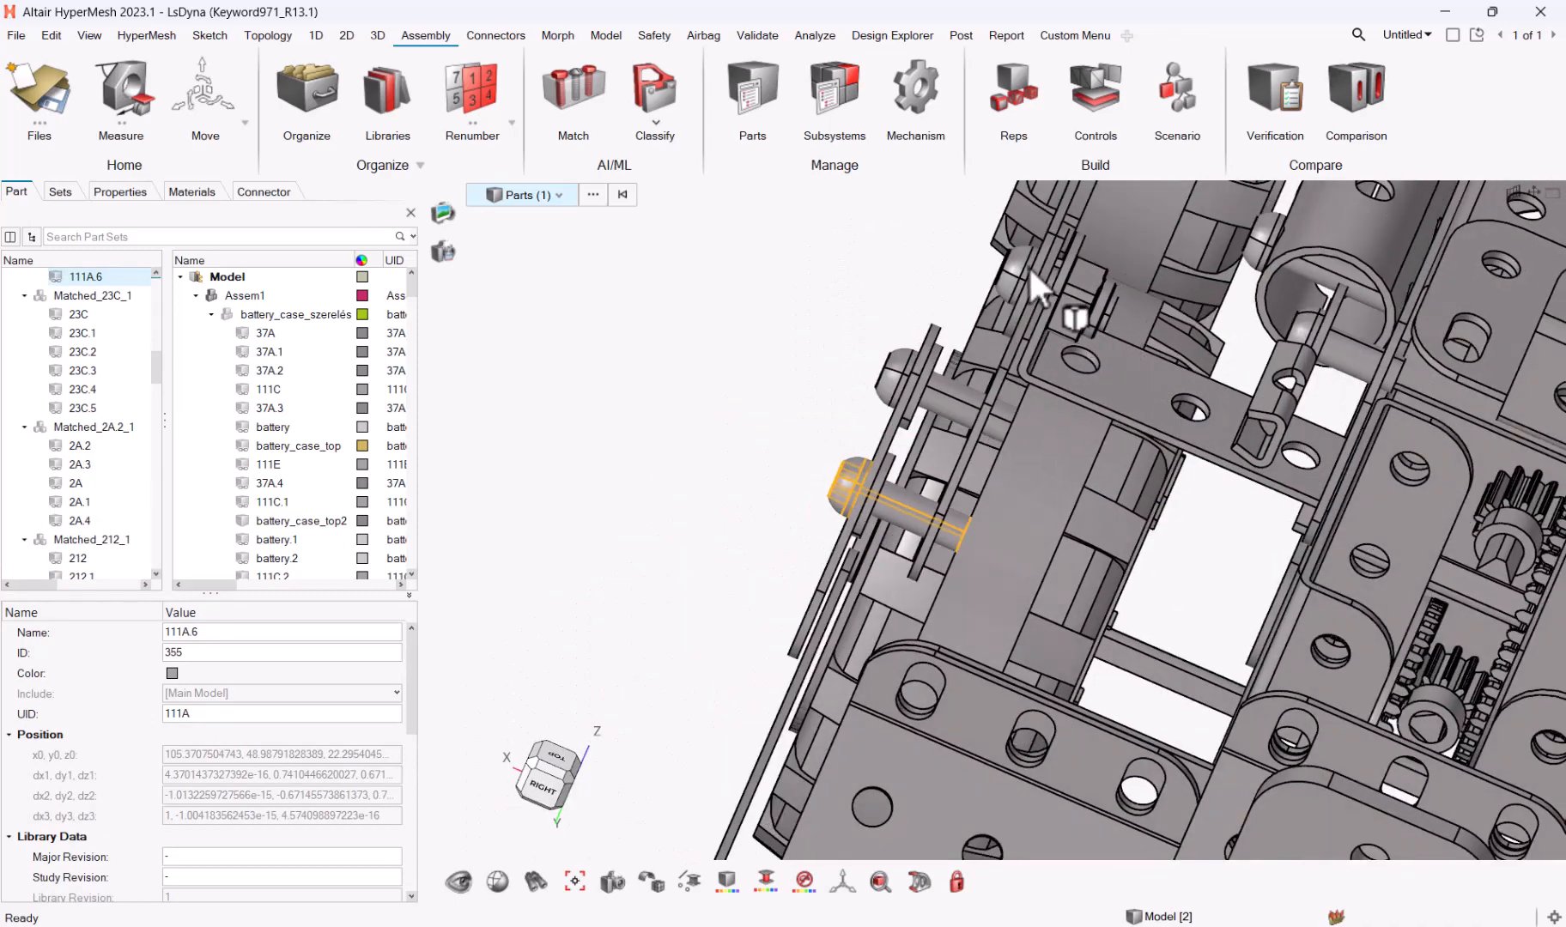
{"action": "left_click", "coordinate": [1018, 270]}
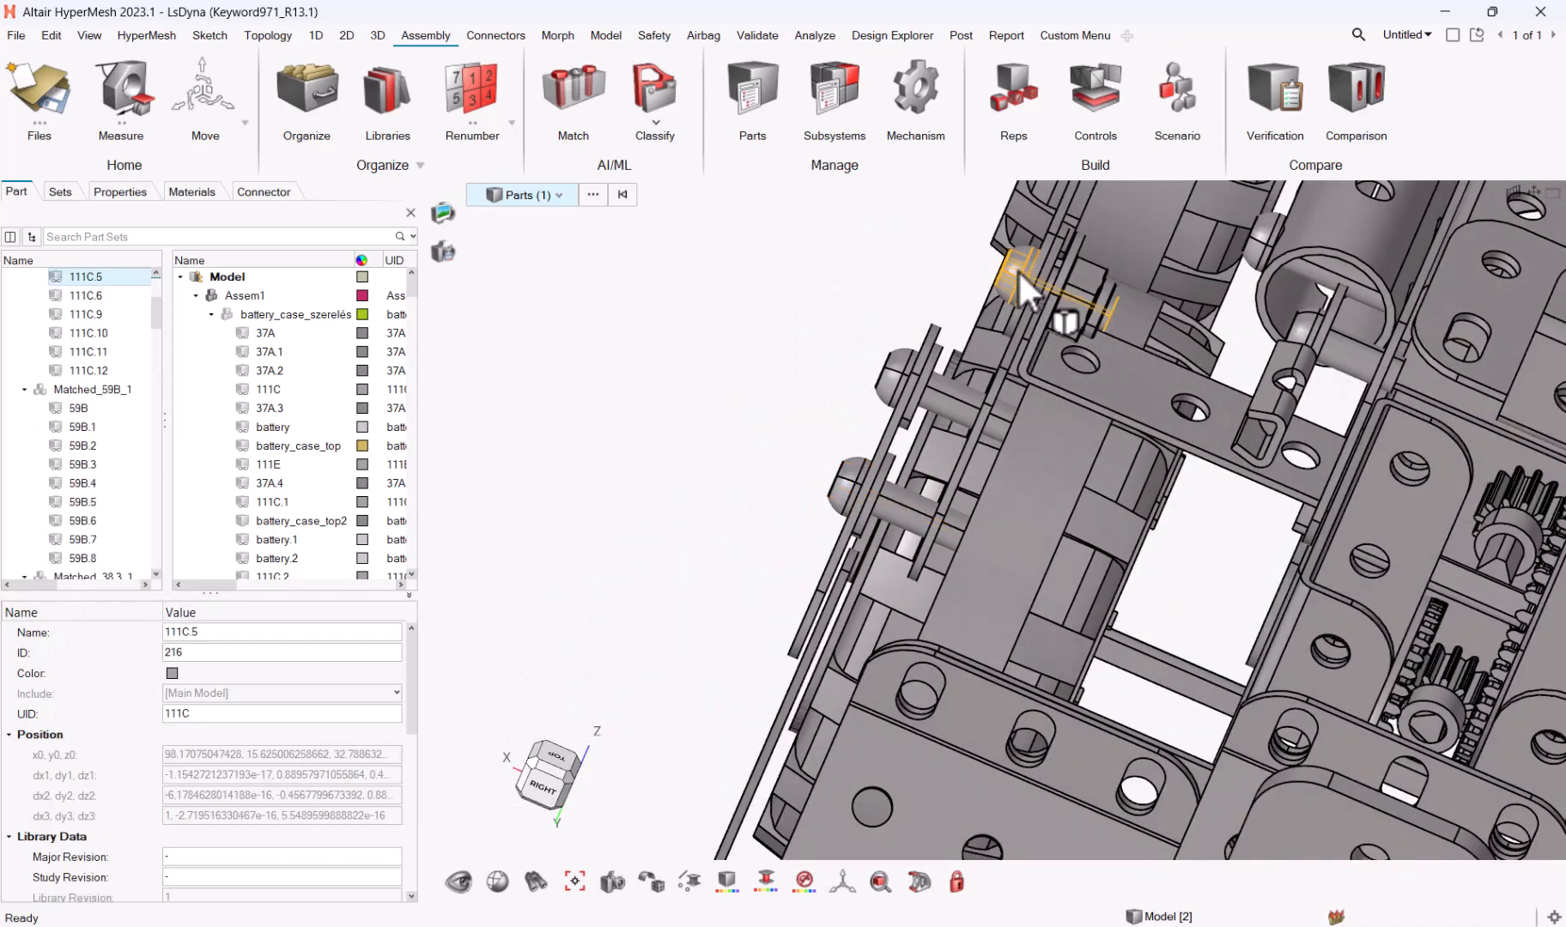
{"action": "scroll", "coordinate": [577, 551], "scroll_direction": "down", "scroll_amount": 4}
{"action": "middle_click_drag", "start_coordinate": [622, 544], "coordinate": [1010, 541]}
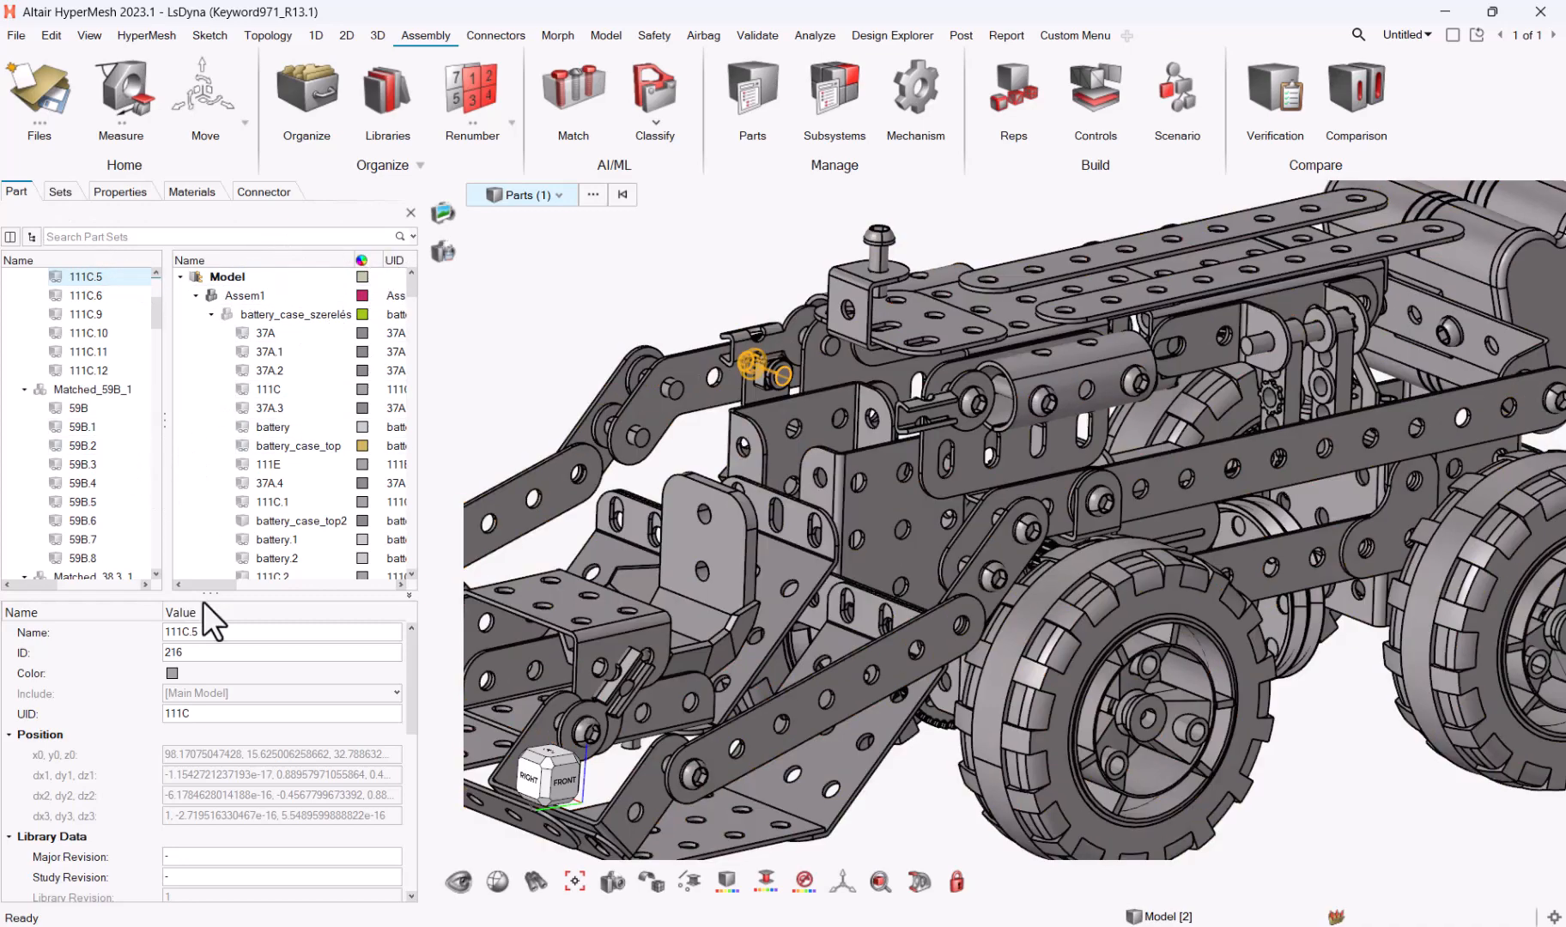
Filter the part list by UID so only entries containing 111 are listed
{"action": "left_click_drag", "start_coordinate": [201, 582], "coordinate": [237, 583]}
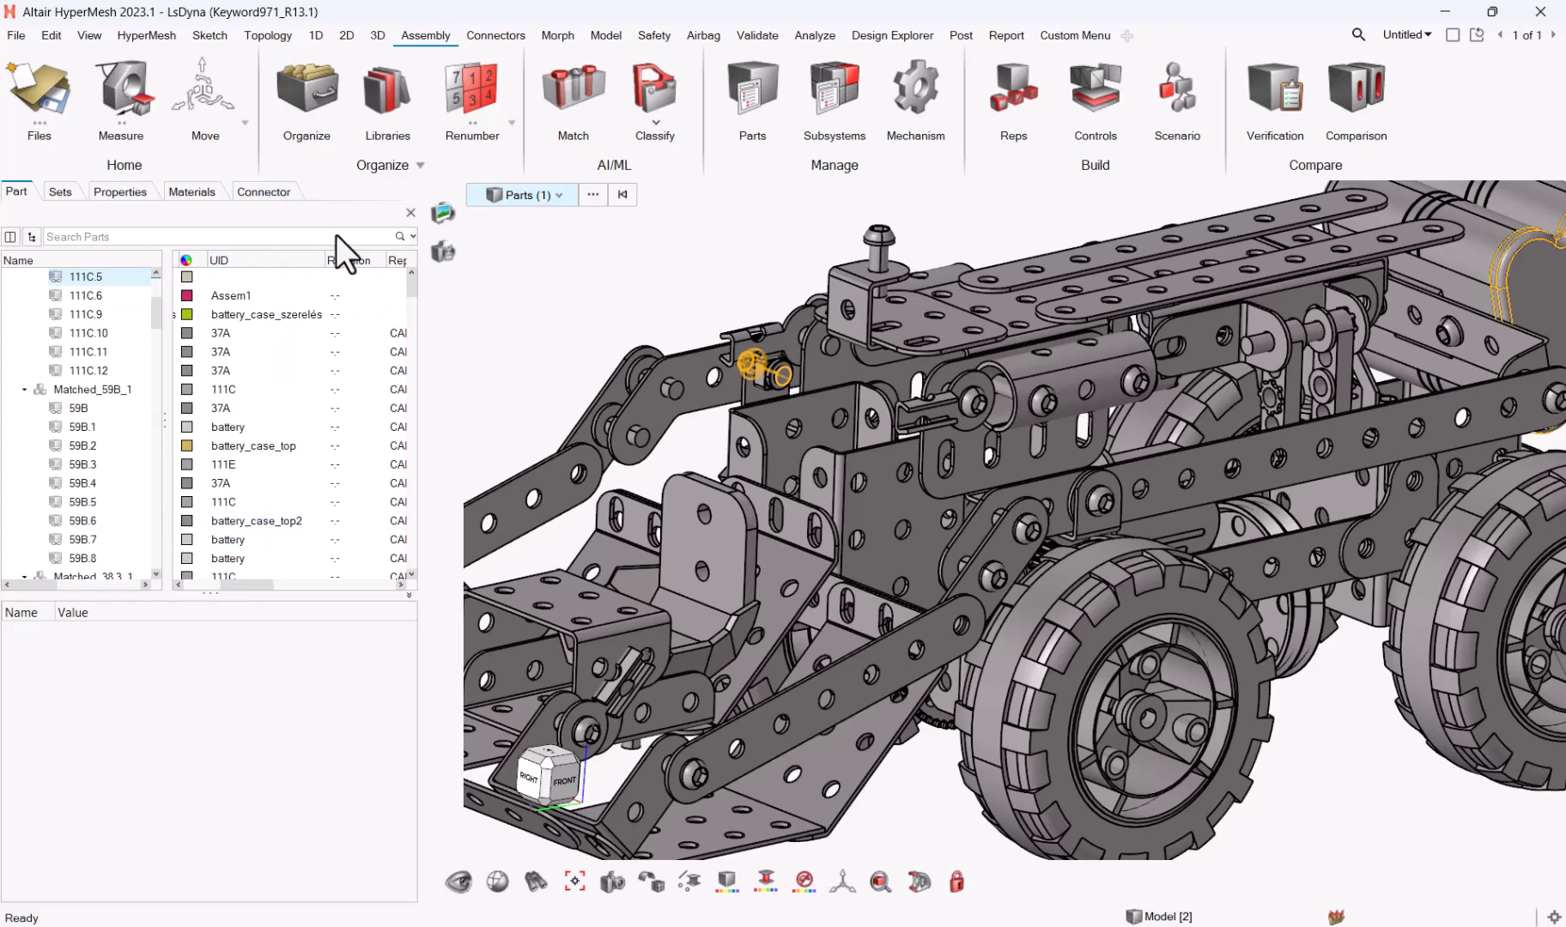
{"action": "left_click", "coordinate": [320, 259]}
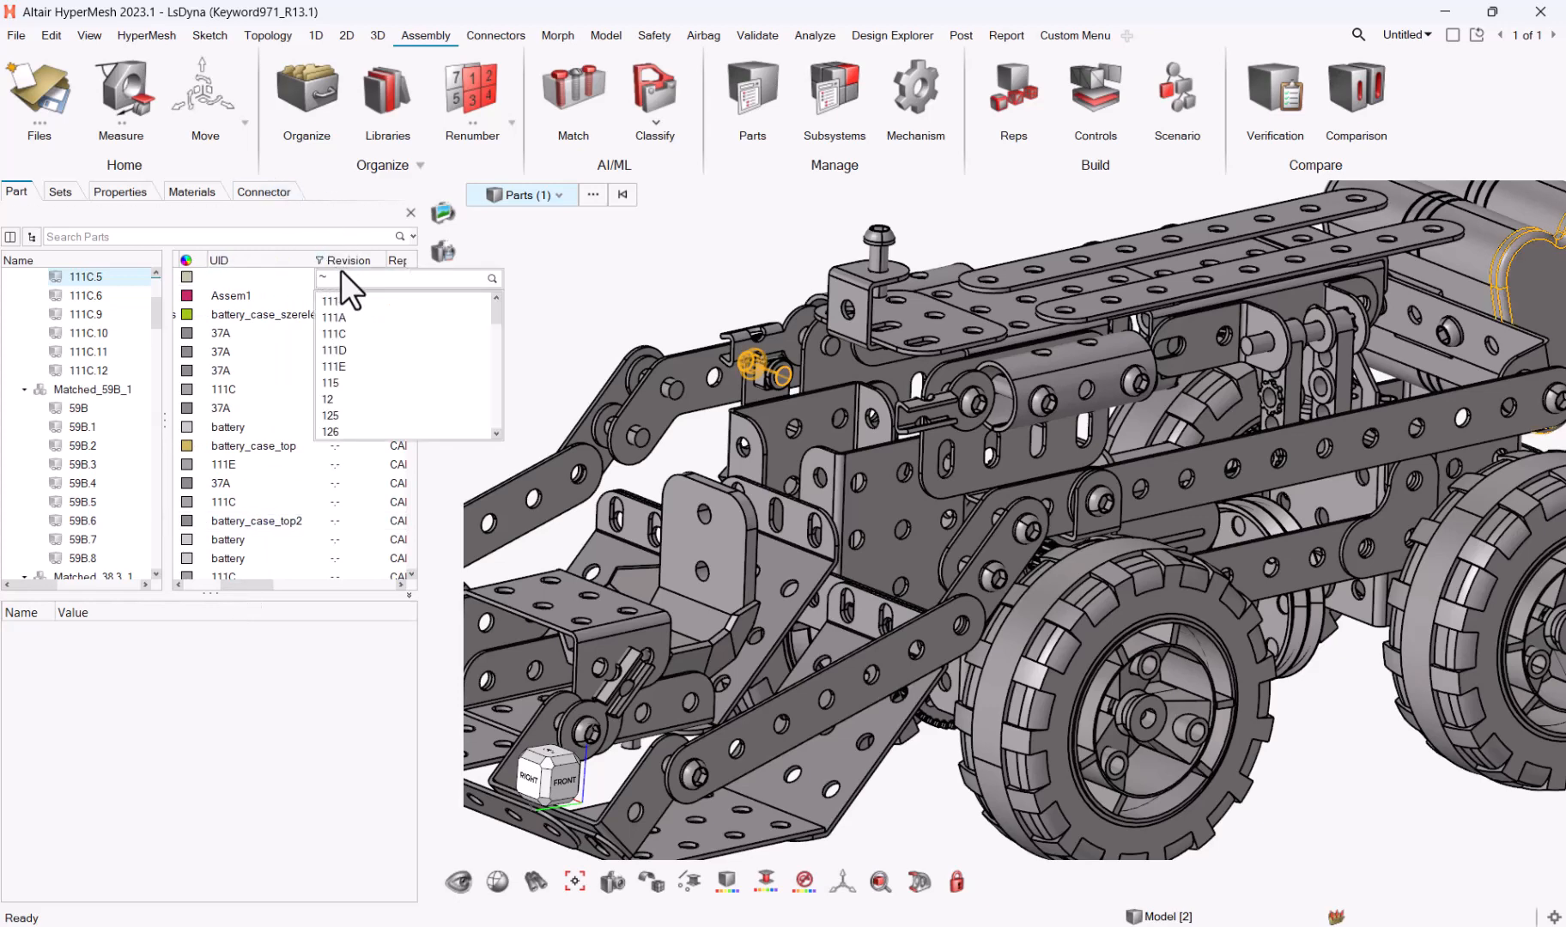
{"action": "type", "text": "11"}
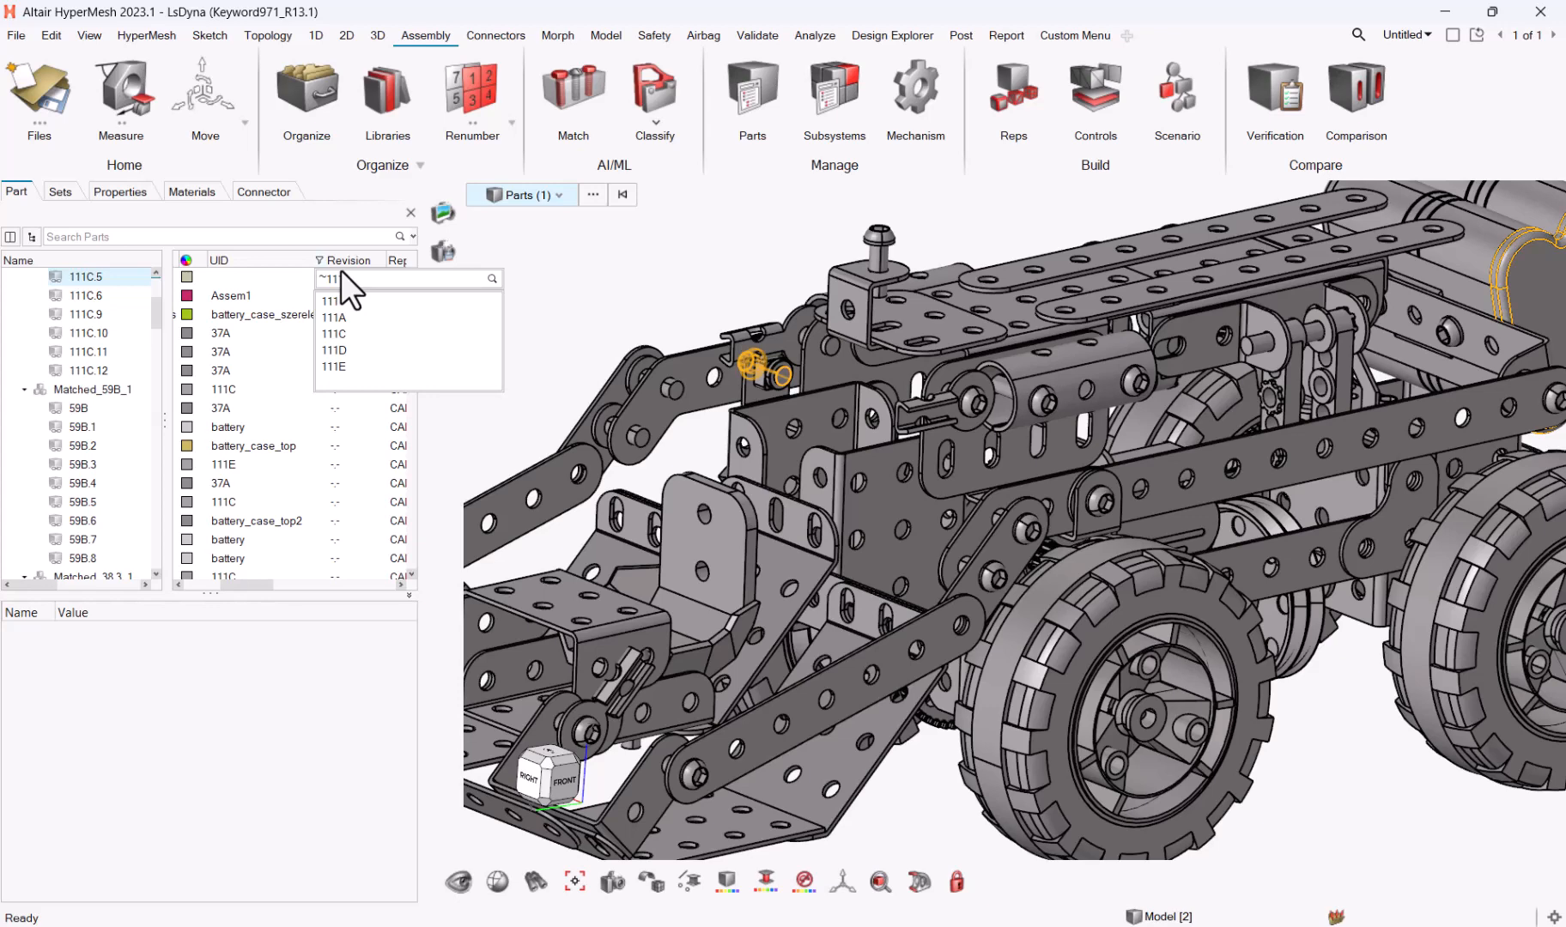
{"action": "key", "text": "Return"}
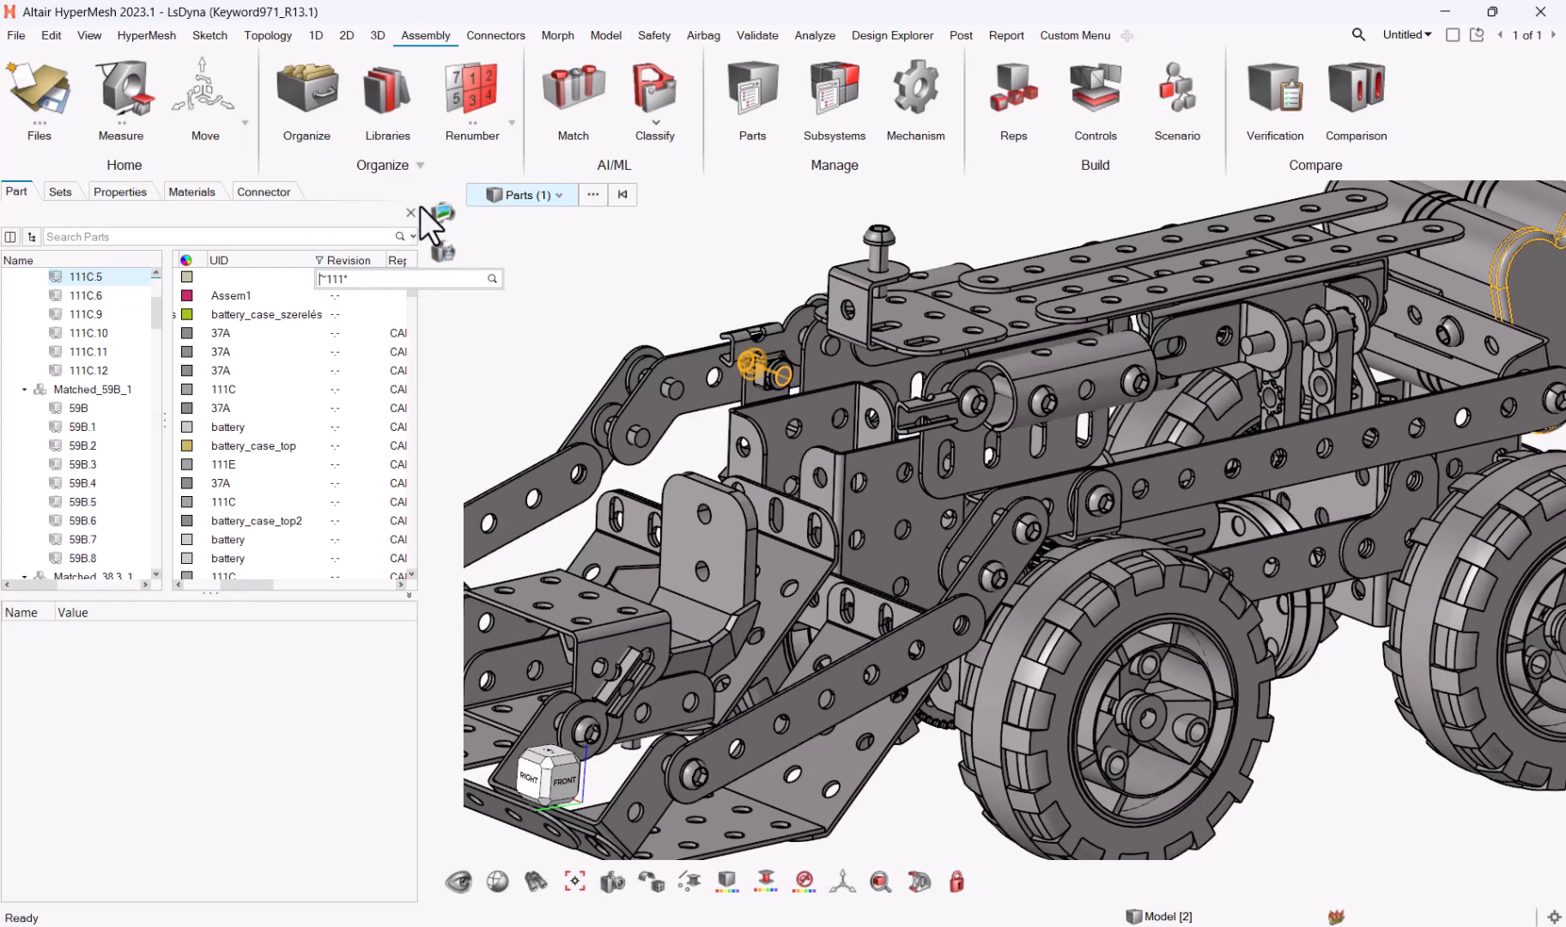
{"action": "key", "text": "Return"}
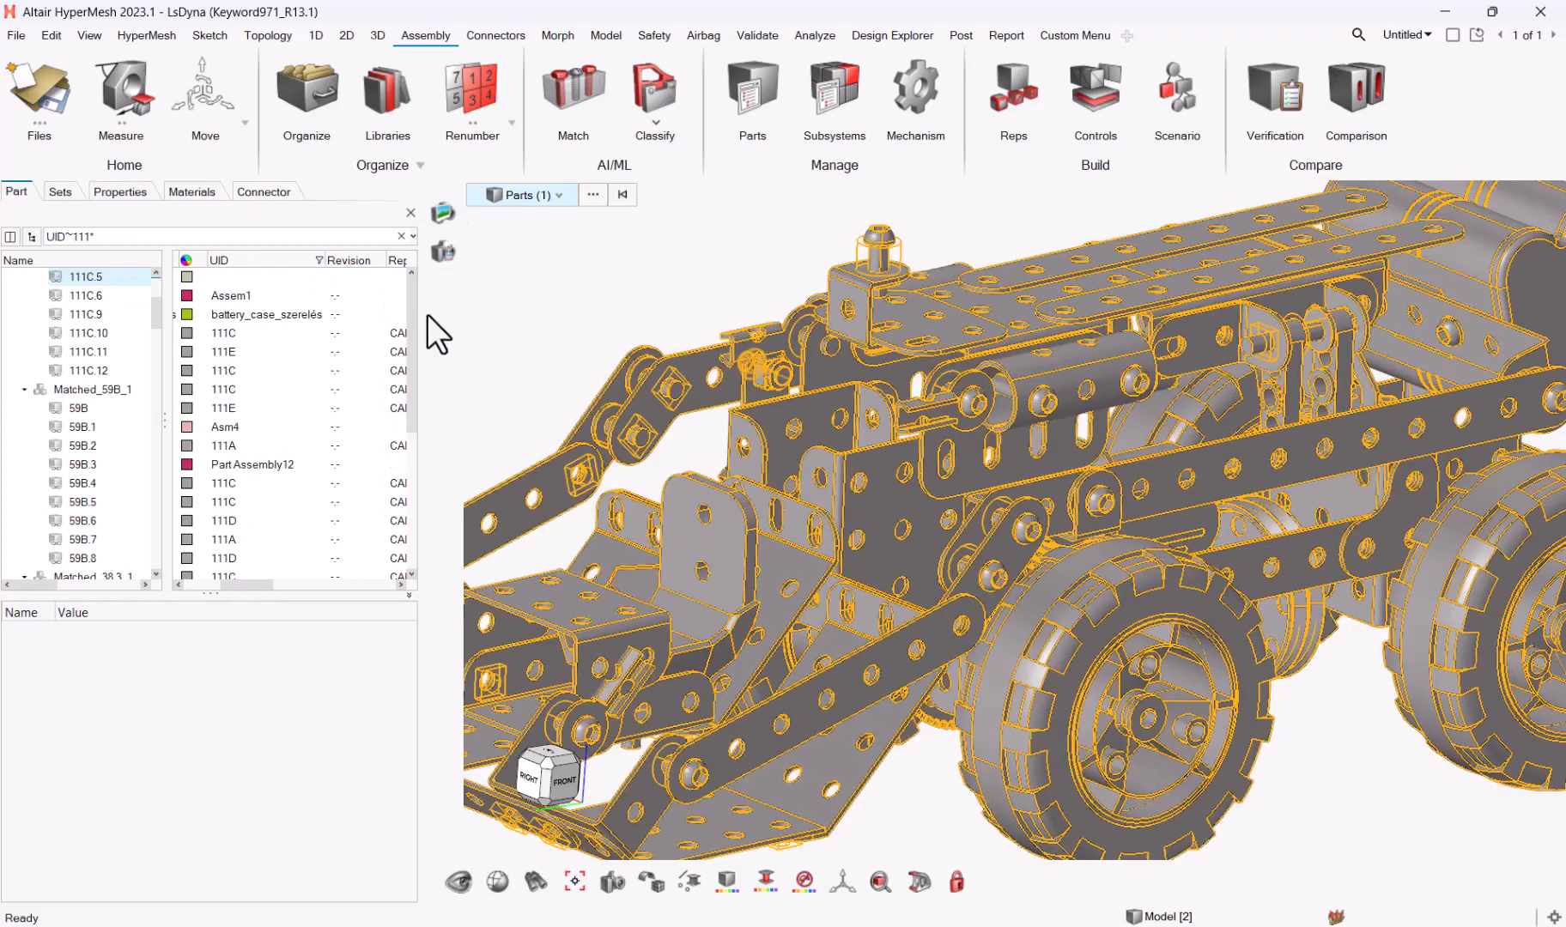
Try to set the PDM Mesh Flag of every entry in the filtered list, assemblies included, to Fastener
{"action": "right_click_drag", "start_coordinate": [659, 274], "coordinate": [754, 339]}
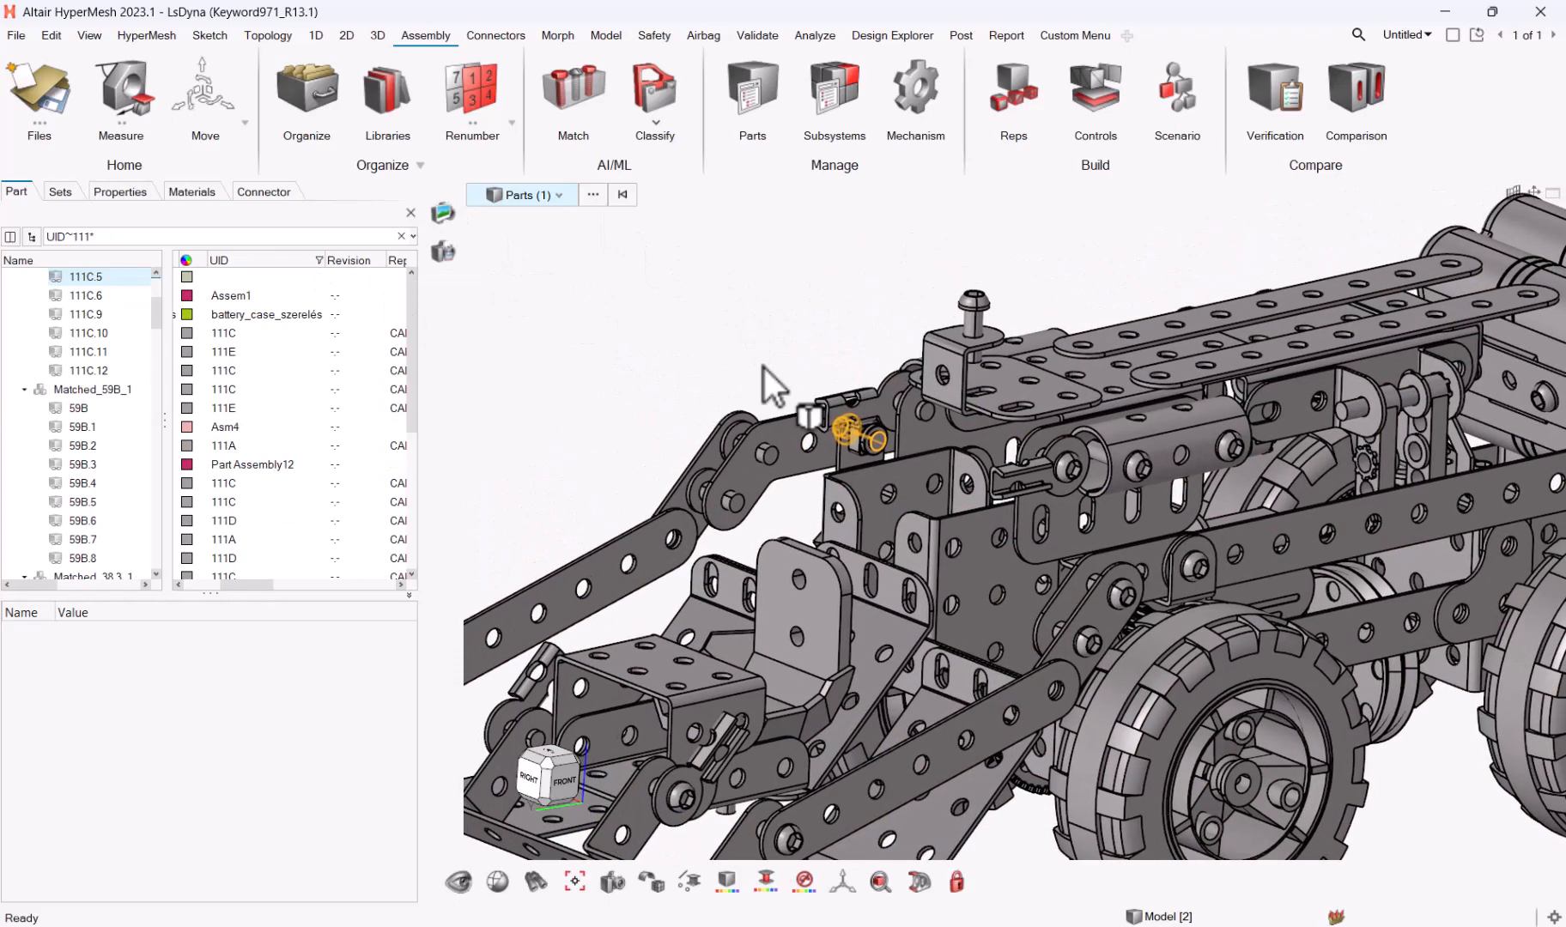
{"action": "middle_click_drag", "start_coordinate": [742, 433], "coordinate": [799, 511]}
{"action": "left_click", "coordinate": [270, 485]}
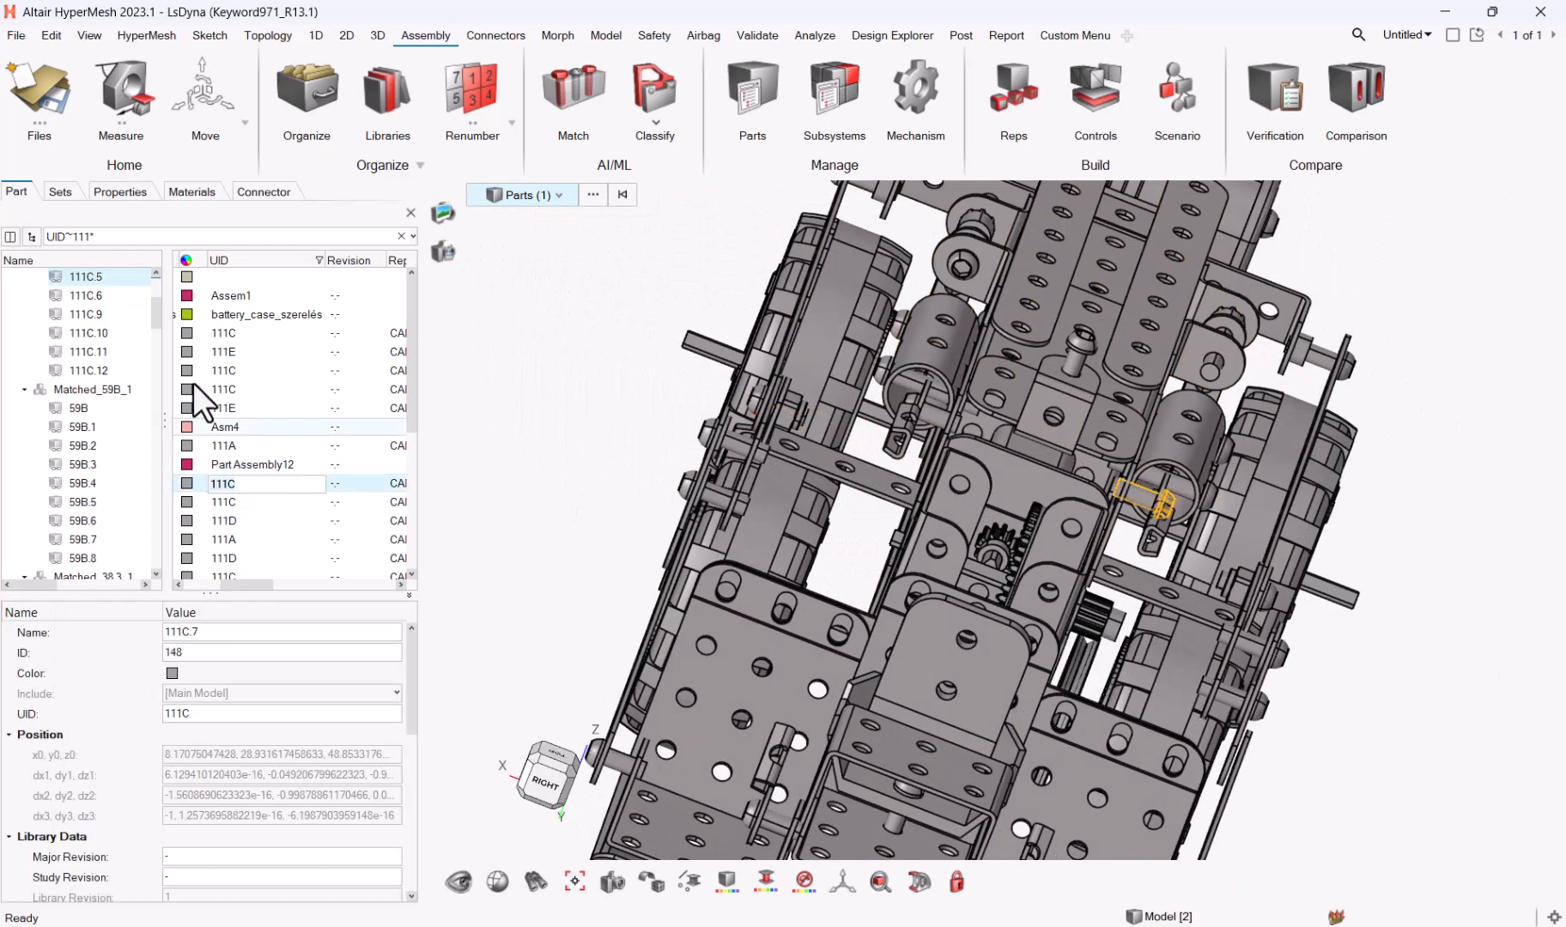
{"action": "left_click", "coordinate": [225, 407]}
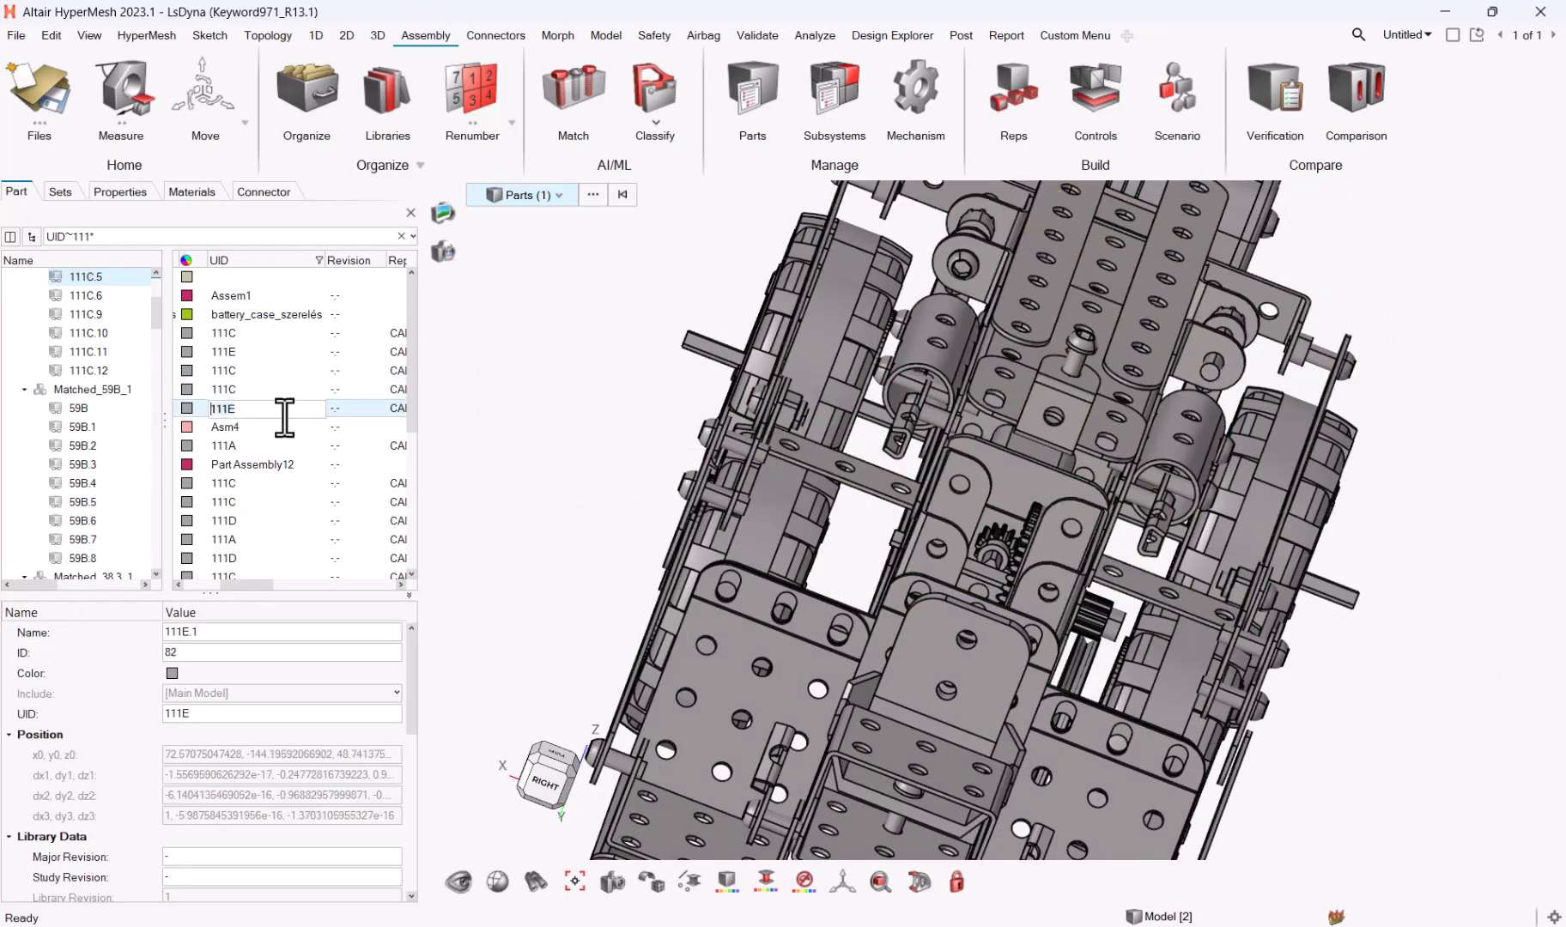
{"action": "mouse_move", "coordinate": [266, 575]}
{"action": "left_mouse_down"}
{"action": "mouse_move", "coordinate": [176, 593]}
{"action": "mouse_move", "coordinate": [263, 555]}
{"action": "left_mouse_up"}
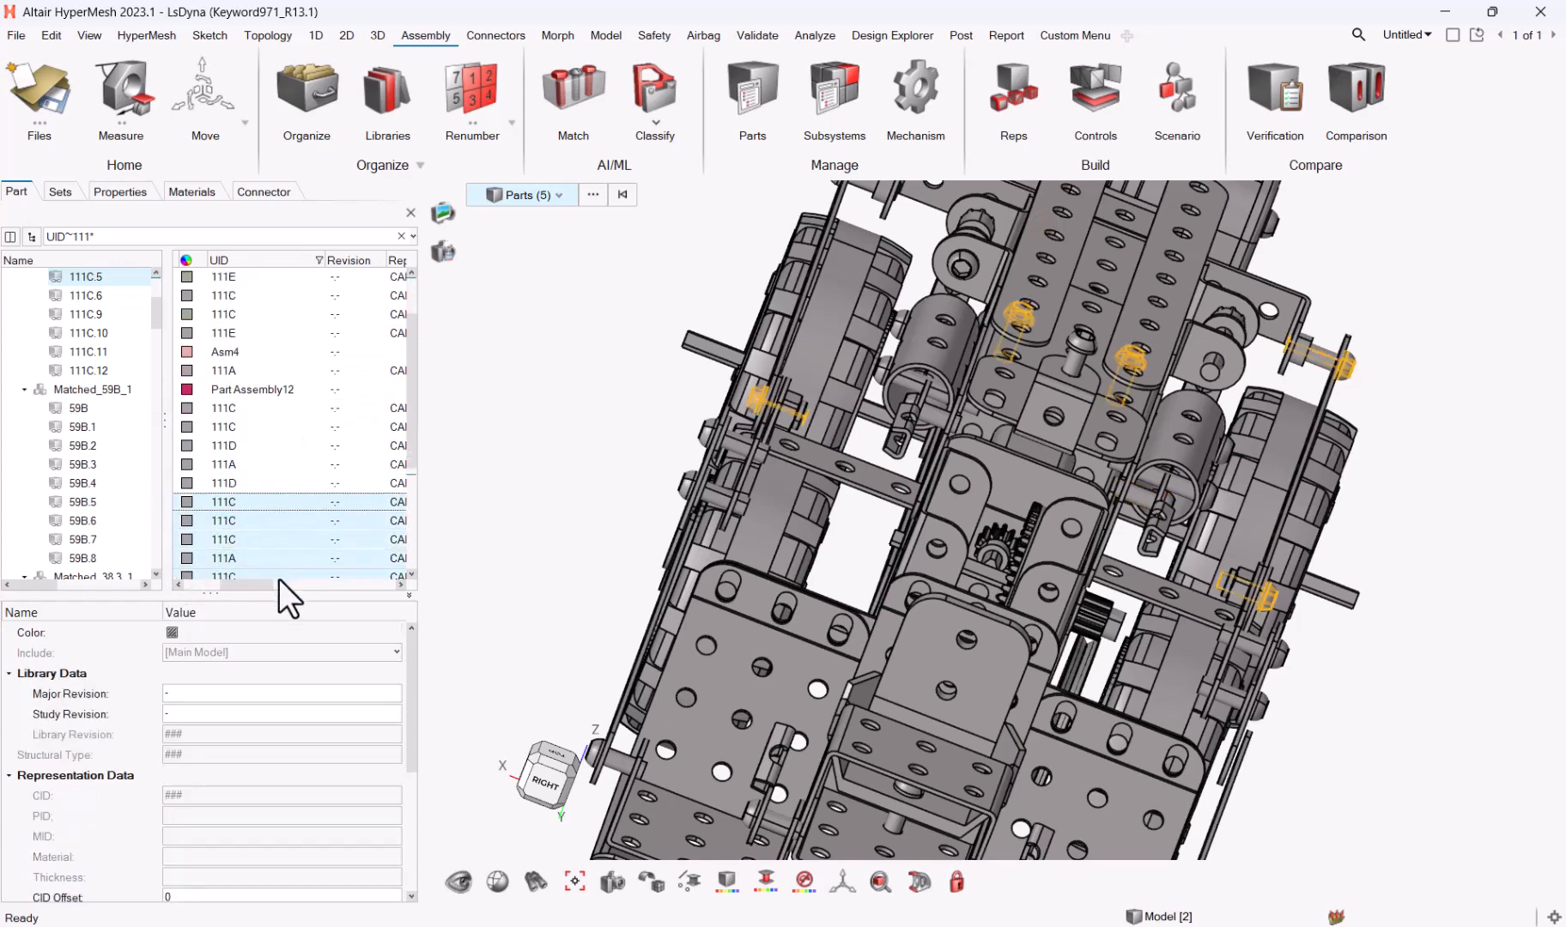
{"action": "key", "text": "ctrl+a"}
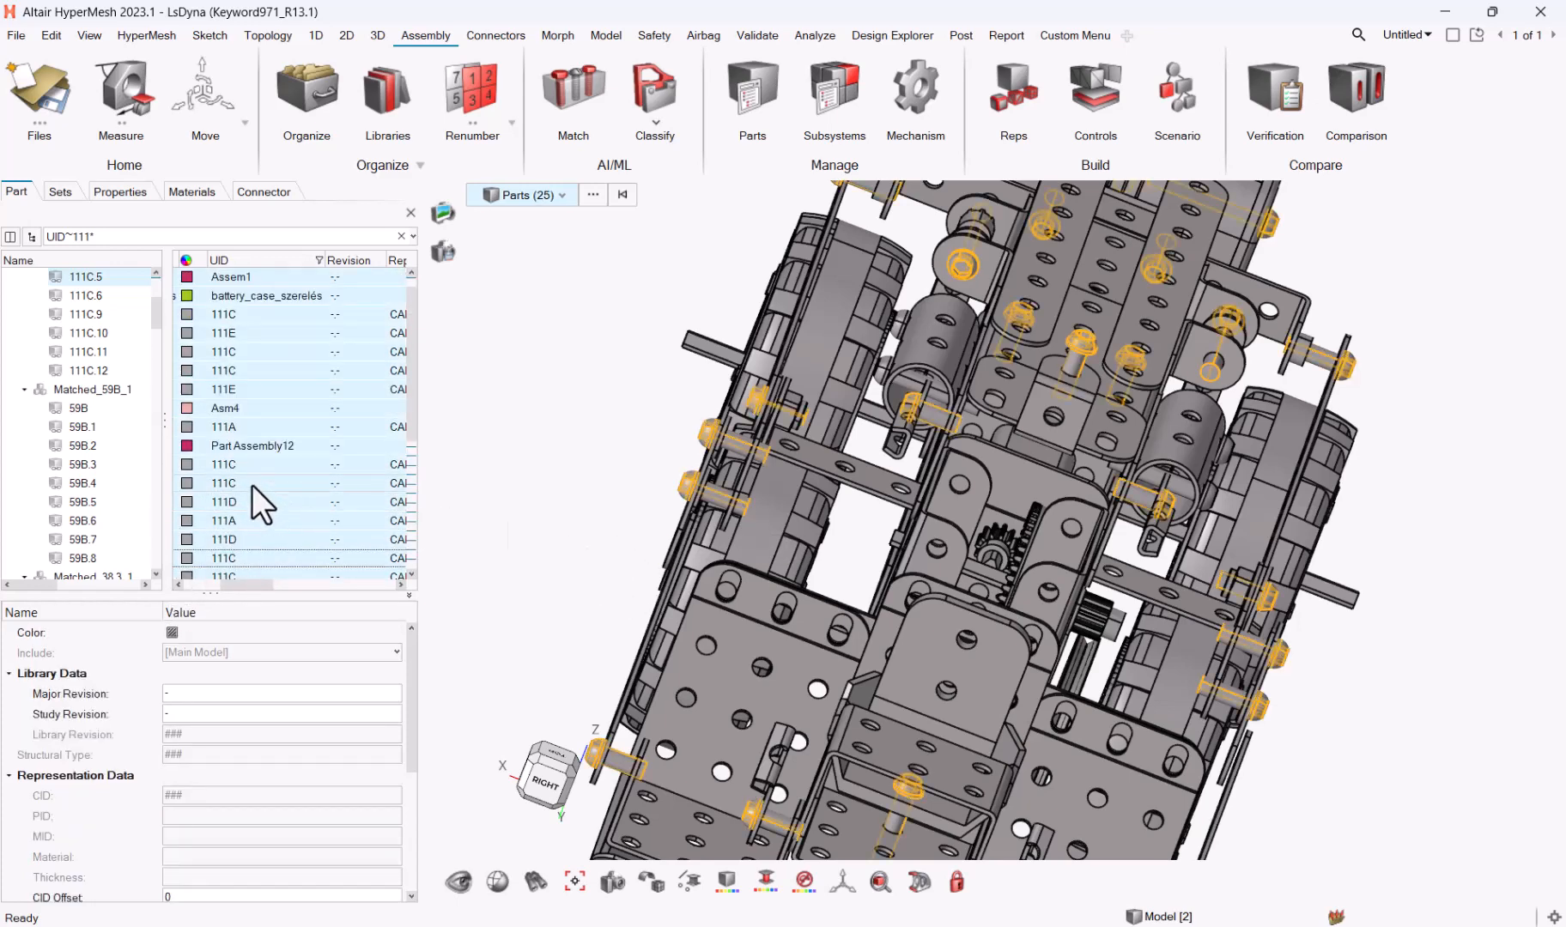
{"action": "scroll", "coordinate": [411, 696], "scroll_direction": "down", "scroll_amount": 5}
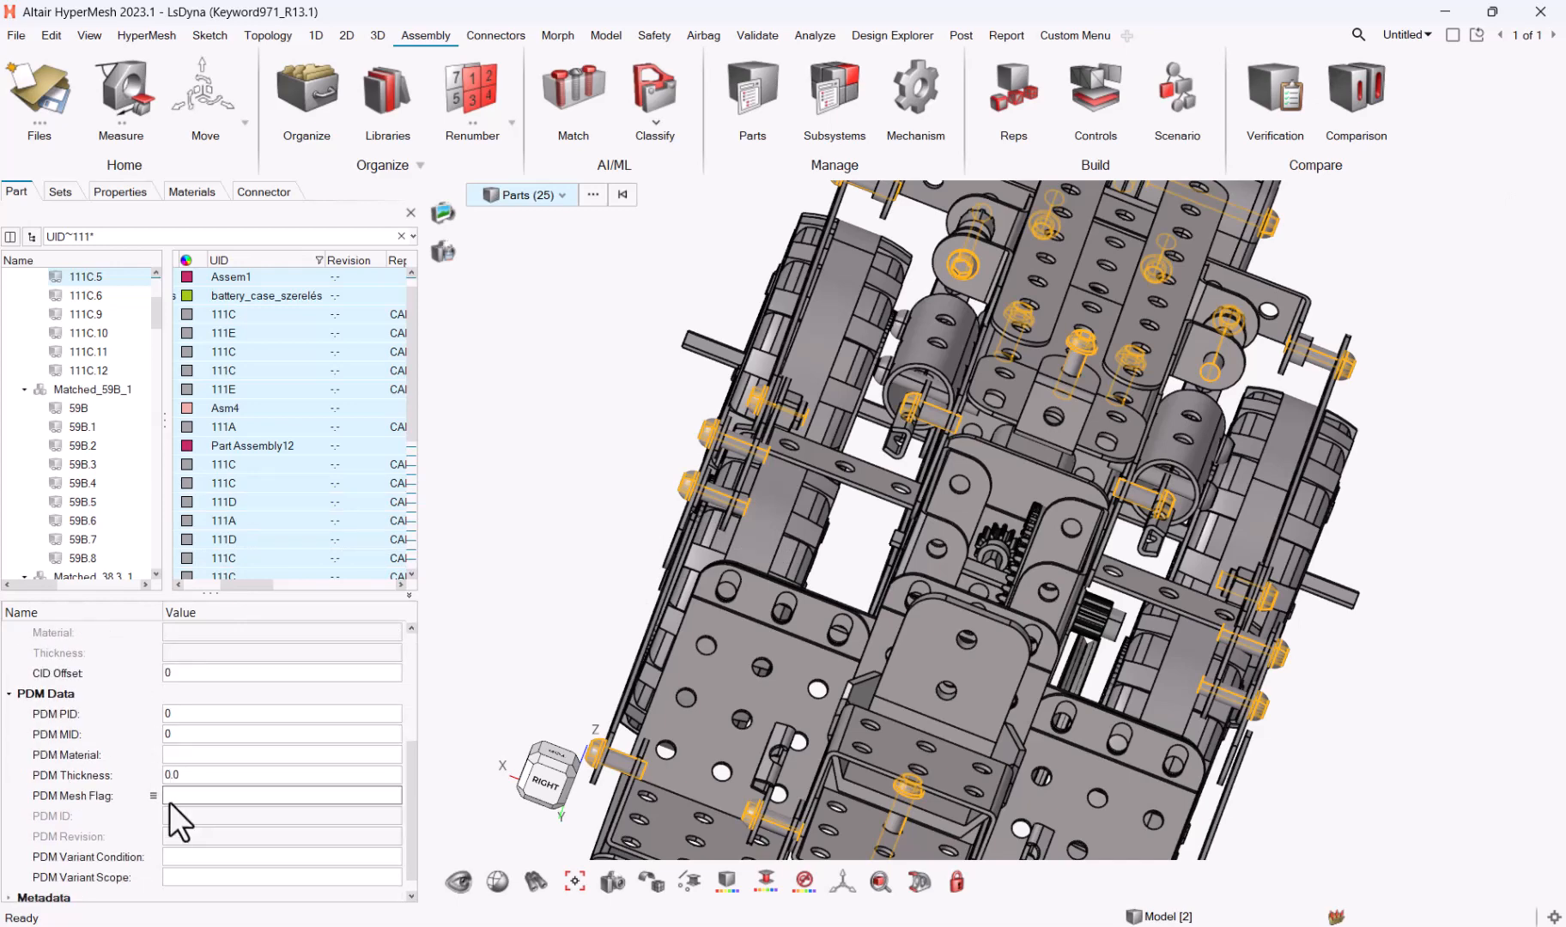
{"action": "left_click", "coordinate": [176, 797]}
{"action": "type", "text": "Fastener"}
{"action": "key", "text": "Return"}
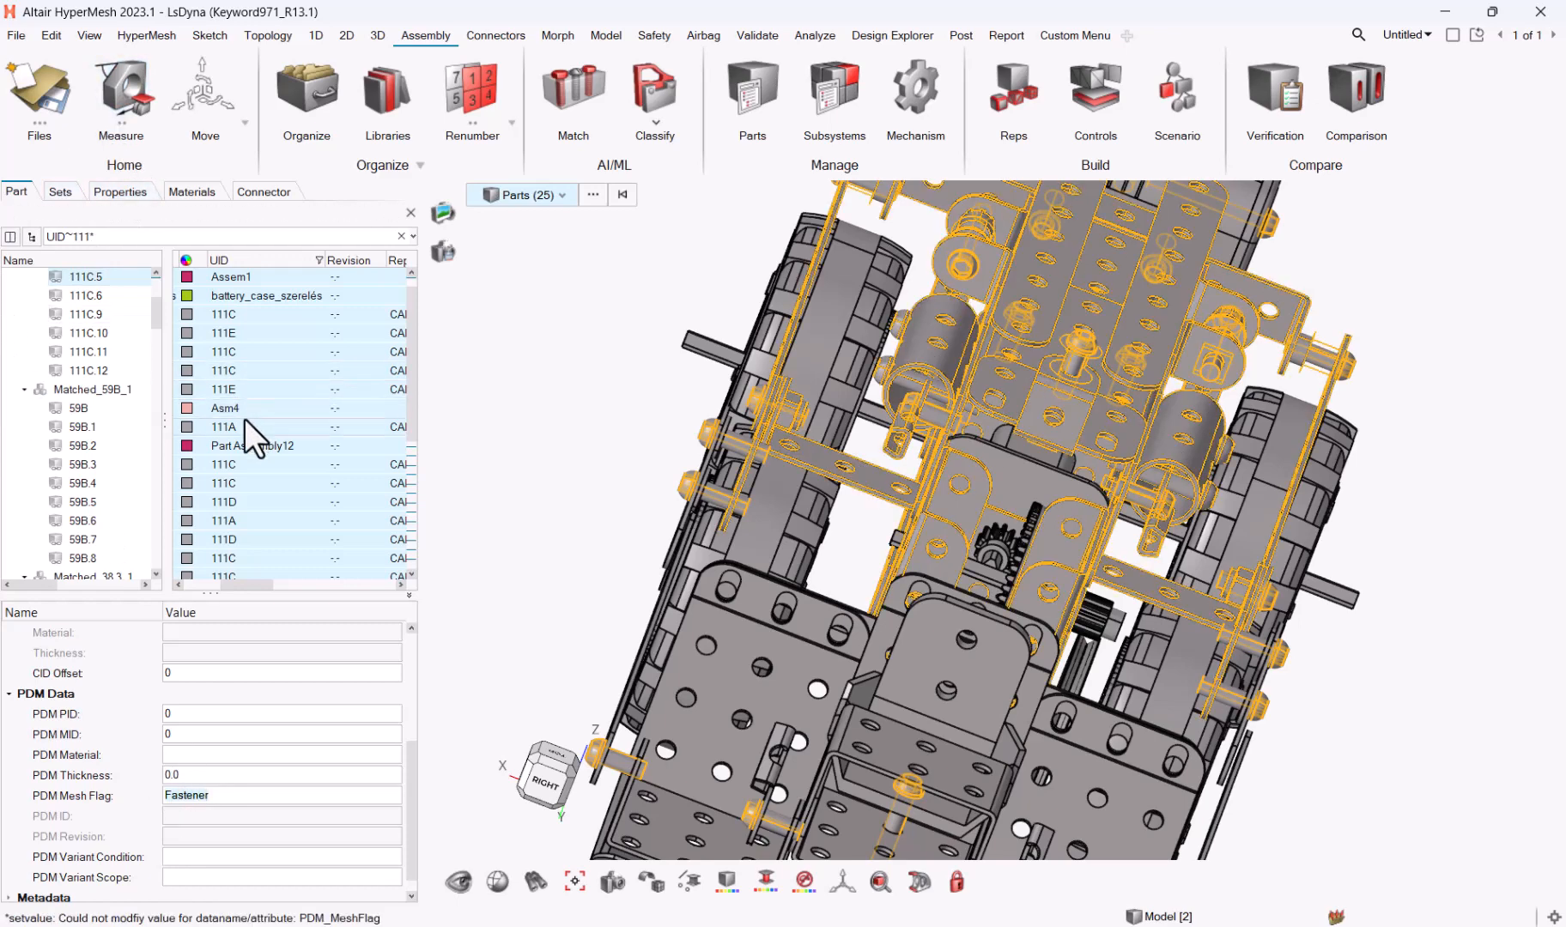
Select only the filtered 111 parts without their assemblies, set their PDM Mesh Flag to Fastener, and check the flag on 111C.7
{"action": "left_click_drag", "start_coordinate": [242, 586], "coordinate": [147, 582]}
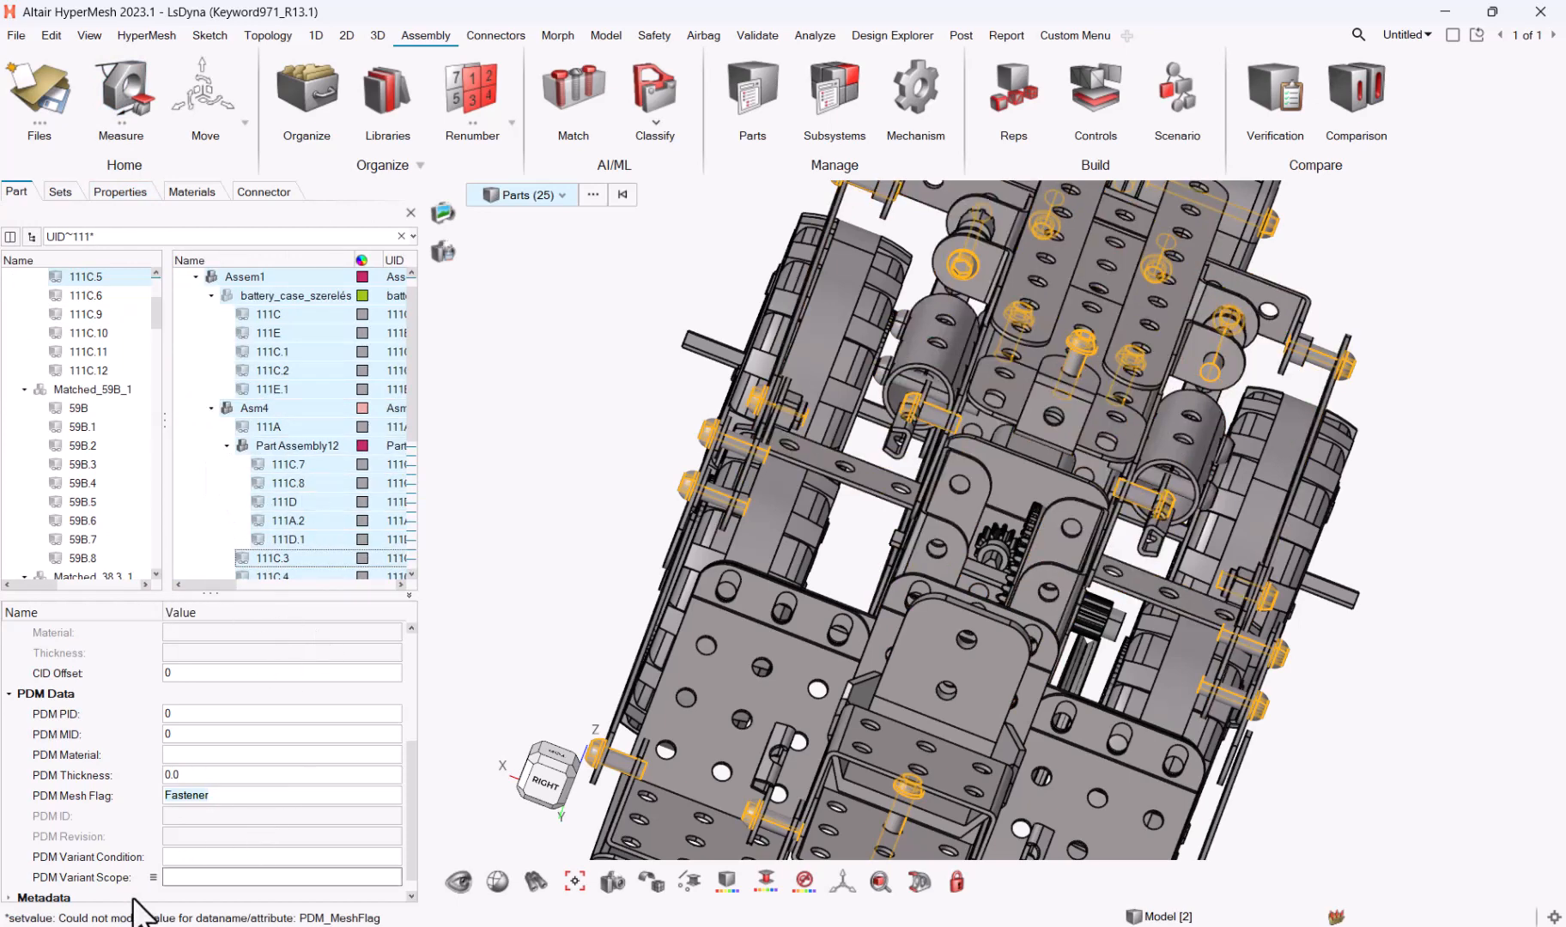
{"action": "left_click", "coordinate": [206, 520]}
{"action": "left_click", "coordinate": [269, 486]}
{"action": "key", "text": "ctrl+a"}
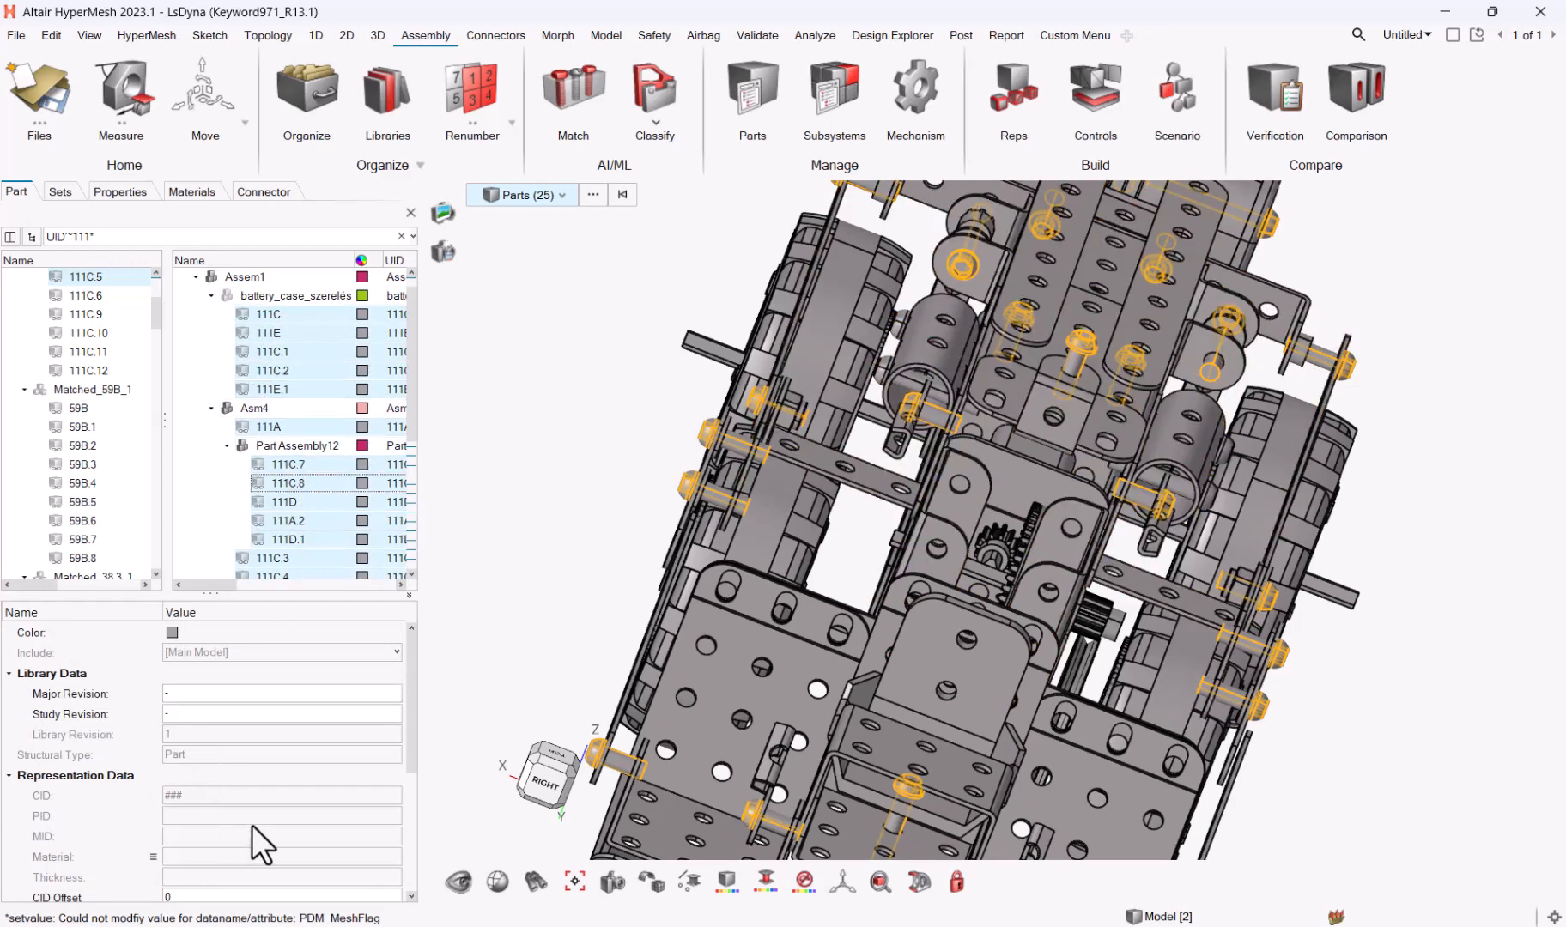
{"action": "left_click_drag", "start_coordinate": [412, 720], "coordinate": [442, 835]}
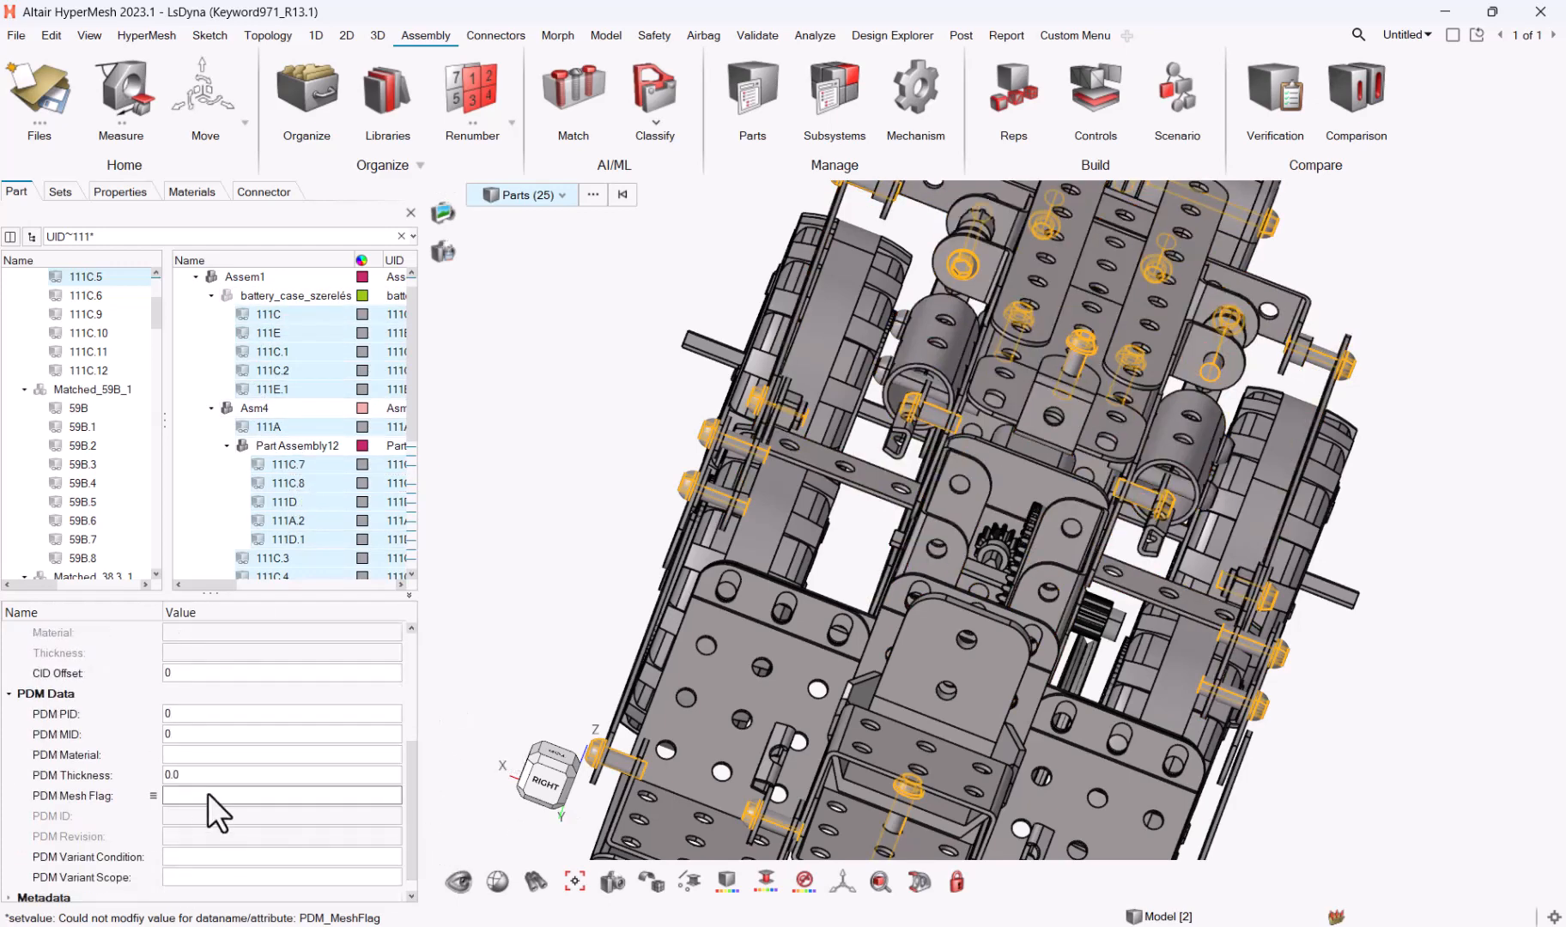
{"action": "left_click", "coordinate": [182, 803]}
{"action": "type", "text": "Fastener"}
{"action": "left_click", "coordinate": [154, 495]}
{"action": "left_click", "coordinate": [280, 472]}
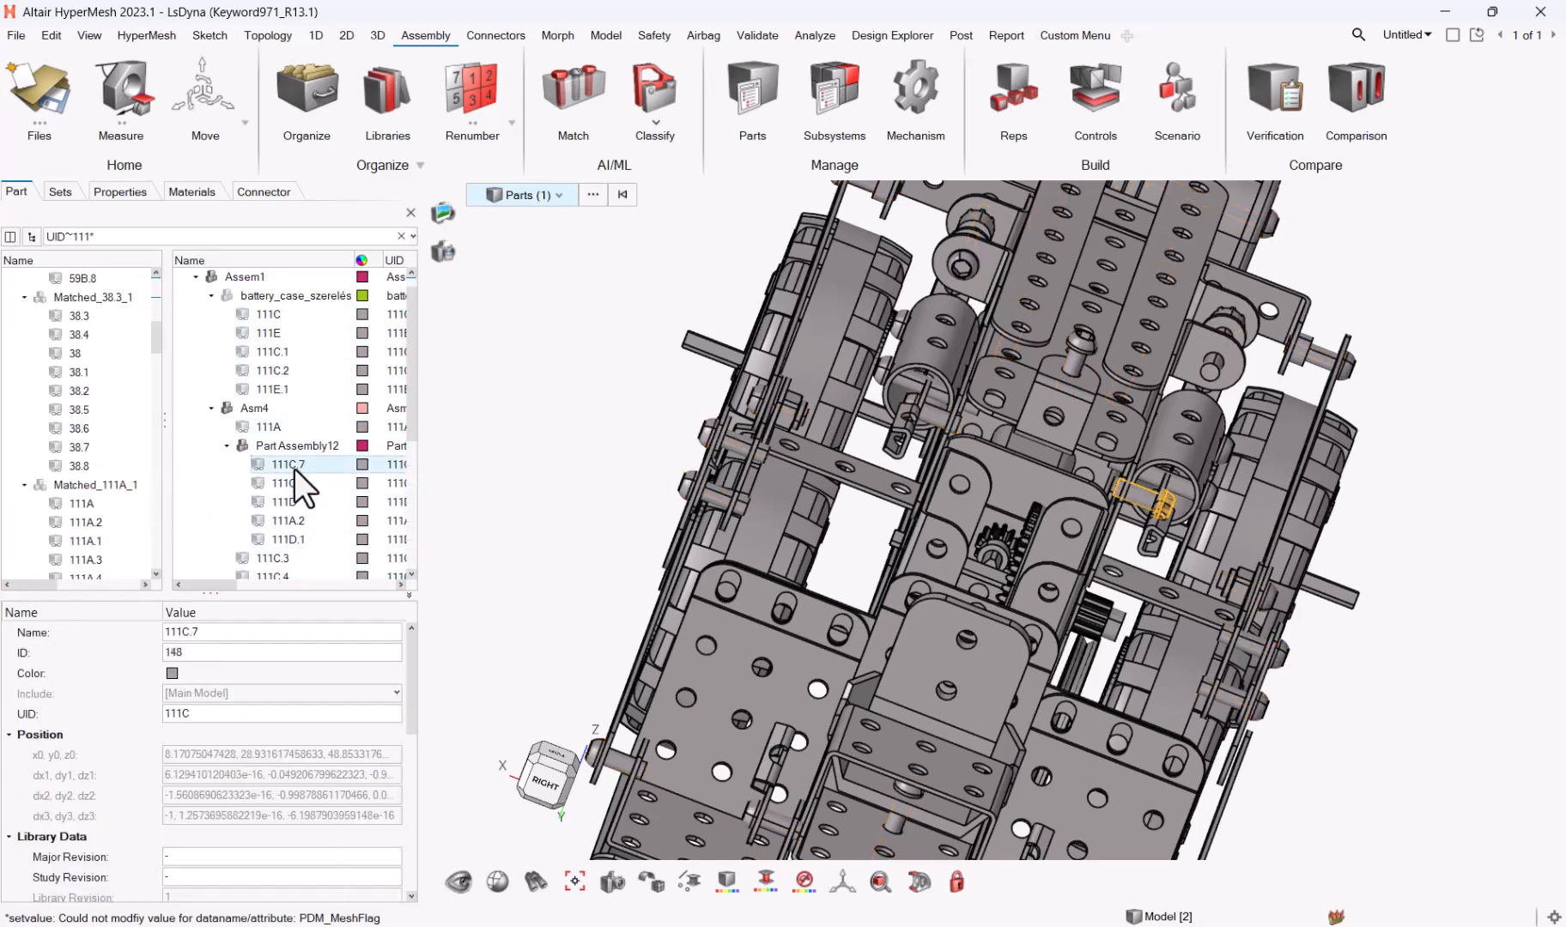
{"action": "left_click_drag", "start_coordinate": [412, 698], "coordinate": [431, 847]}
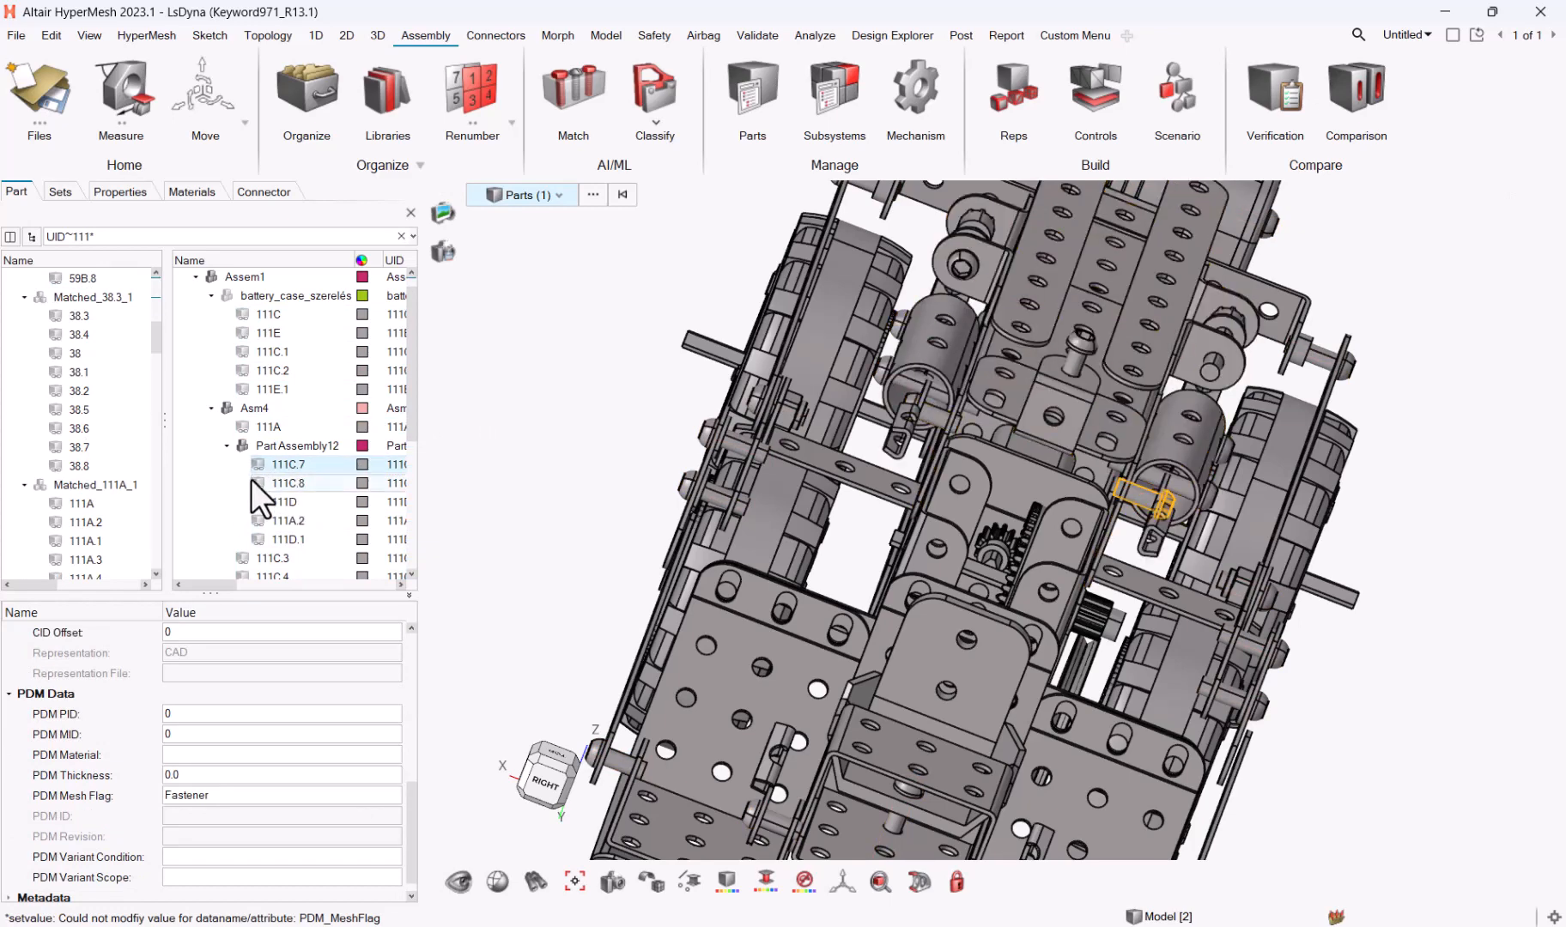
Select all filtered 111 parts again, hide them, and renew the visibility lock for the remaining vehicle parts
{"action": "key", "text": "ctrl+a"}
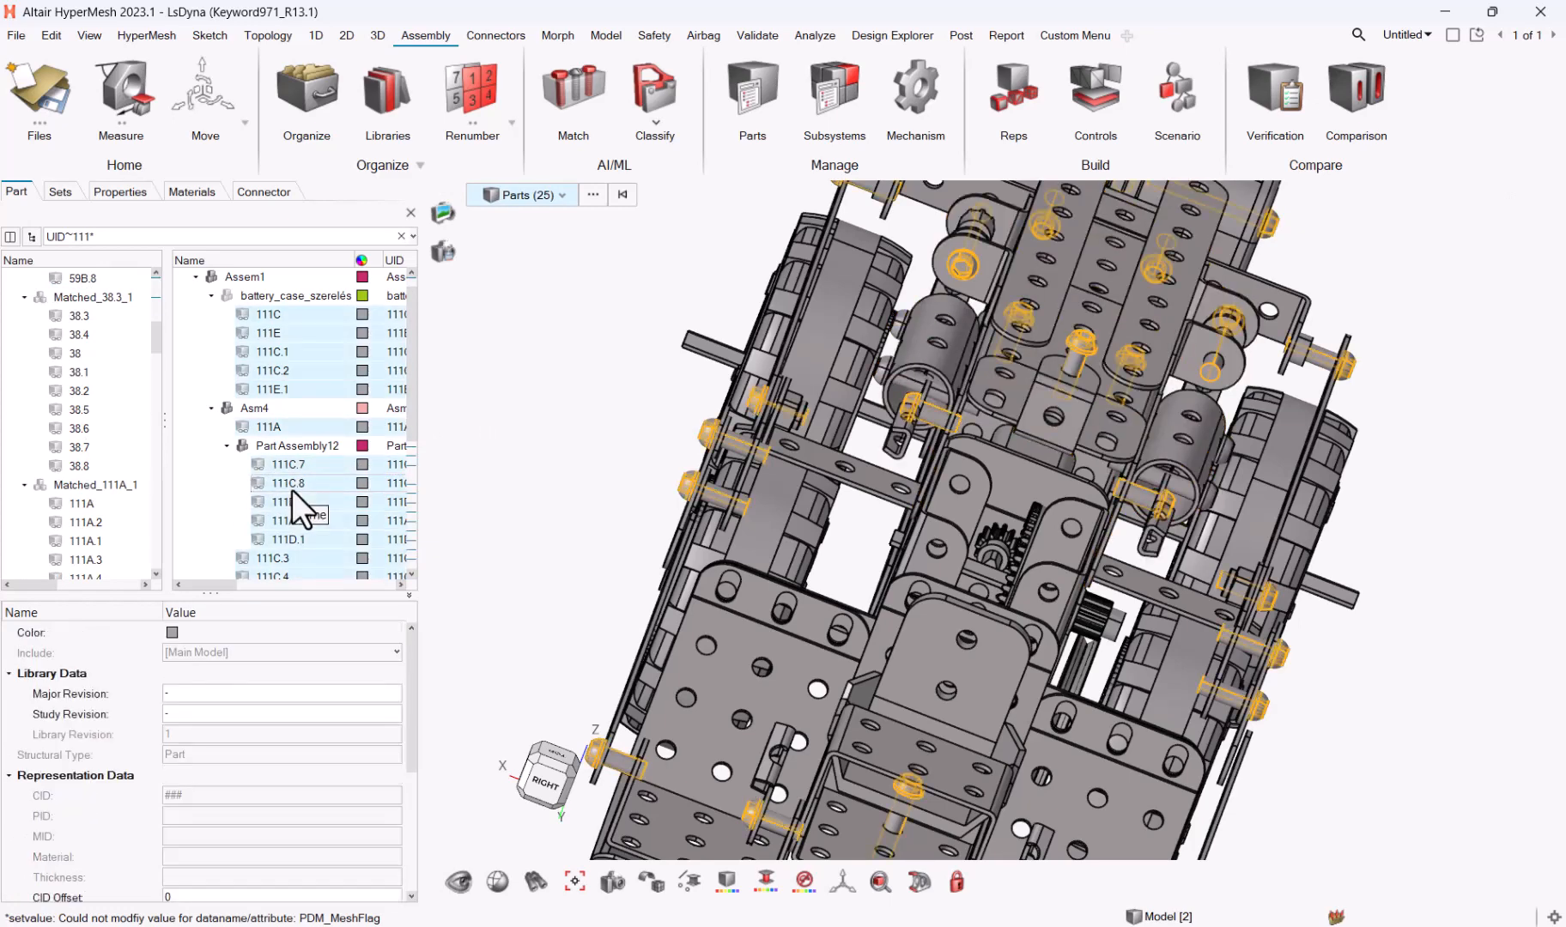
{"action": "right_click", "coordinate": [293, 490]}
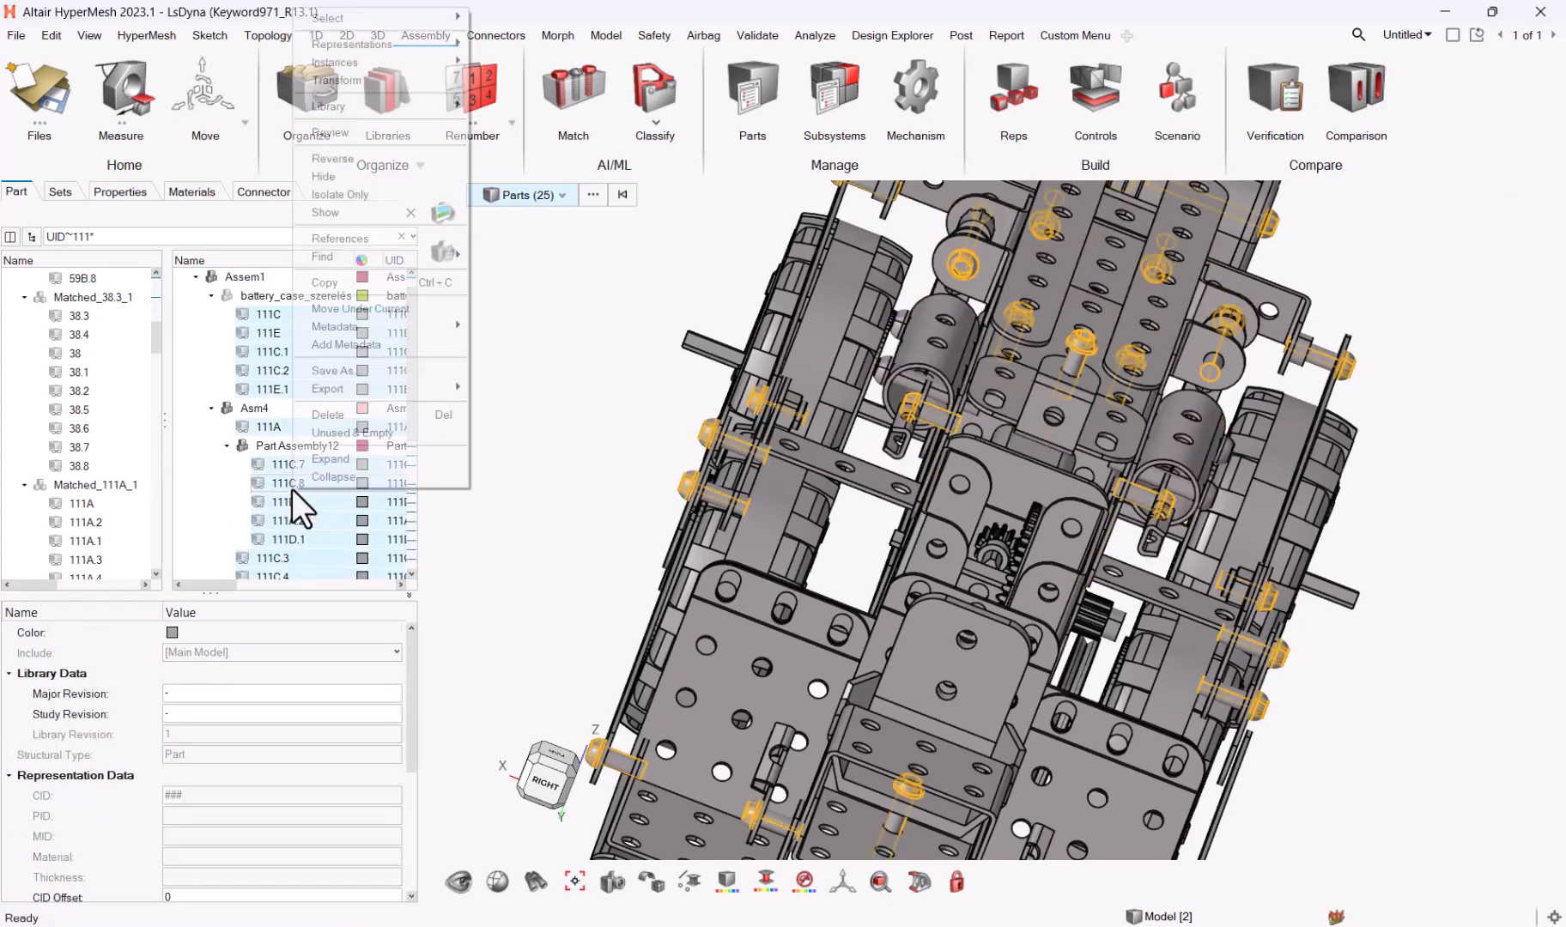
{"action": "left_click", "coordinate": [344, 175]}
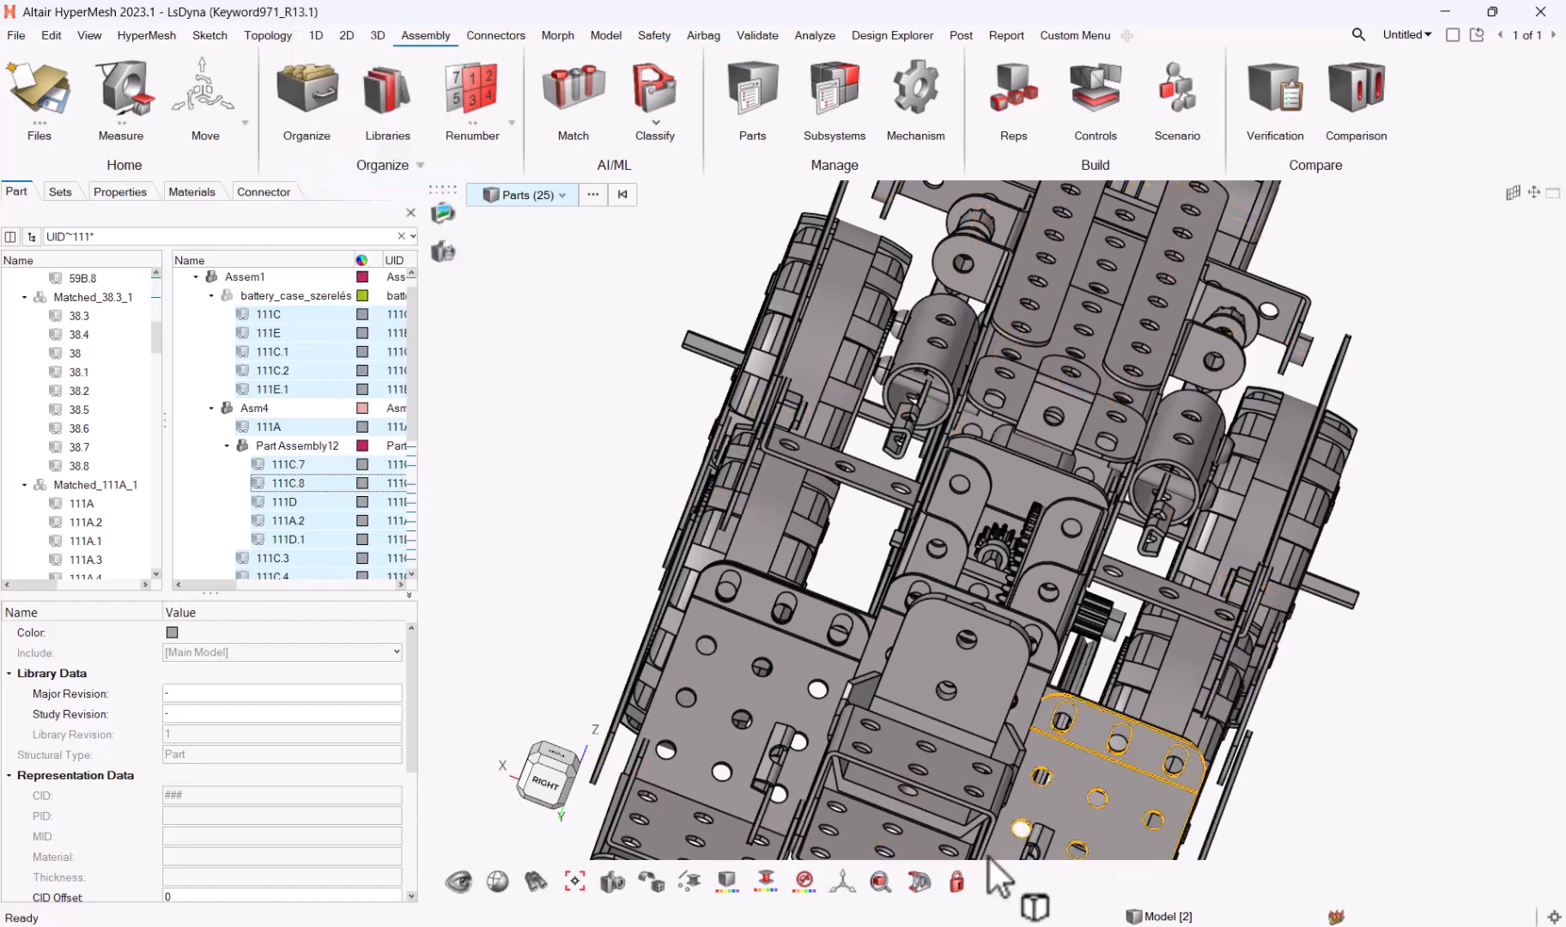
{"action": "left_click", "coordinate": [957, 884]}
{"action": "left_click", "coordinate": [956, 885]}
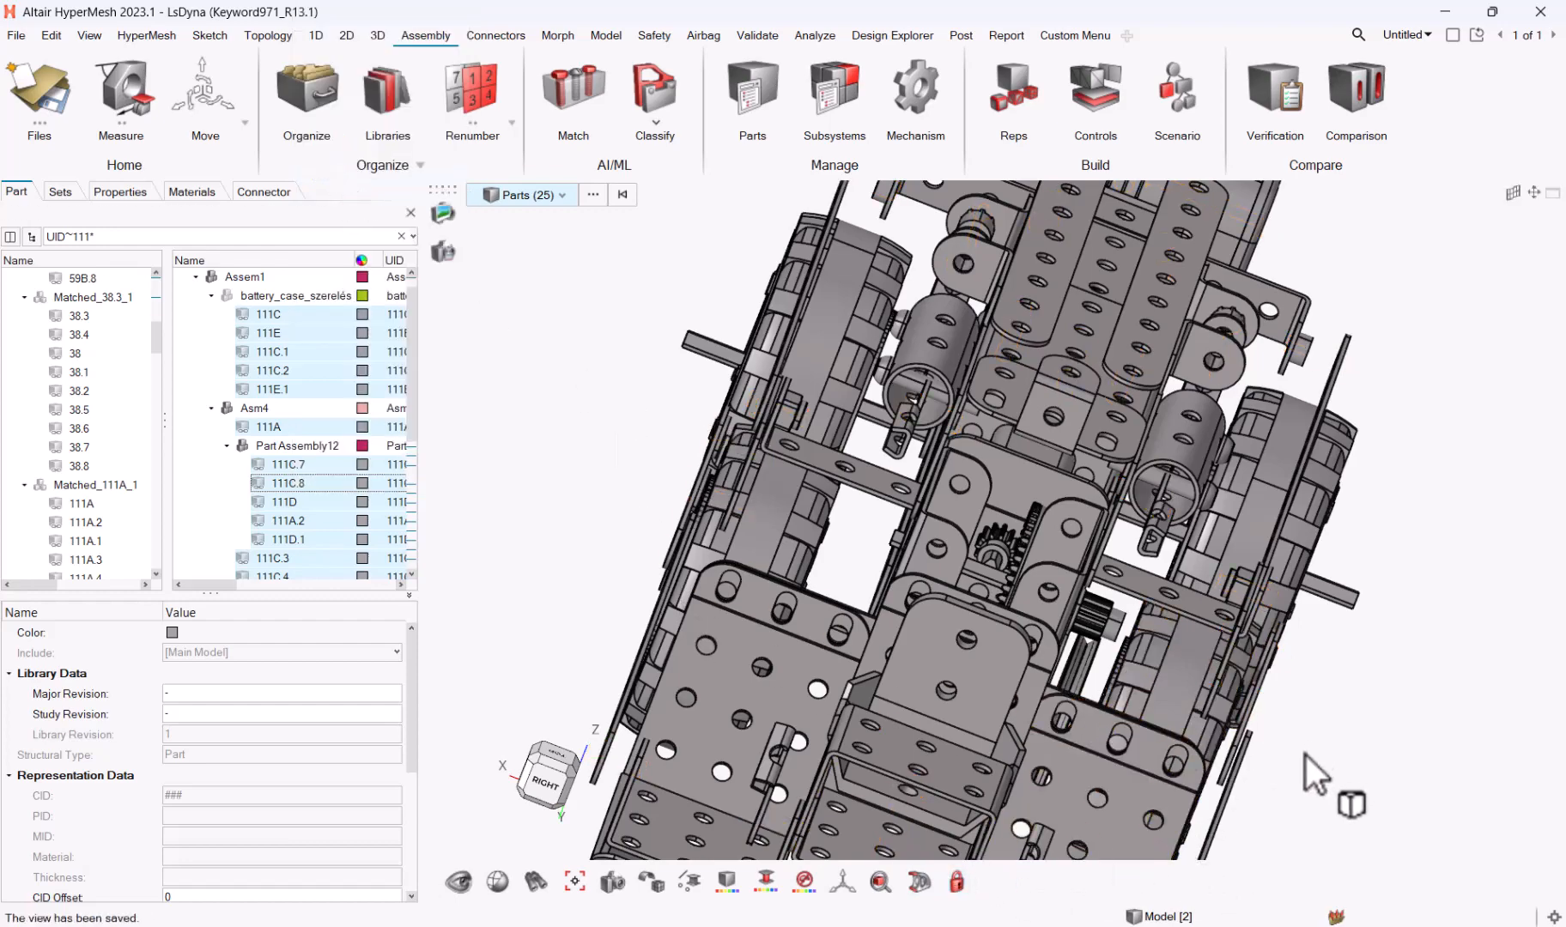
{"action": "middle_click_drag", "start_coordinate": [1306, 754], "coordinate": [1228, 686]}
{"action": "scroll", "coordinate": [1042, 676], "scroll_direction": "down", "scroll_amount": 2}
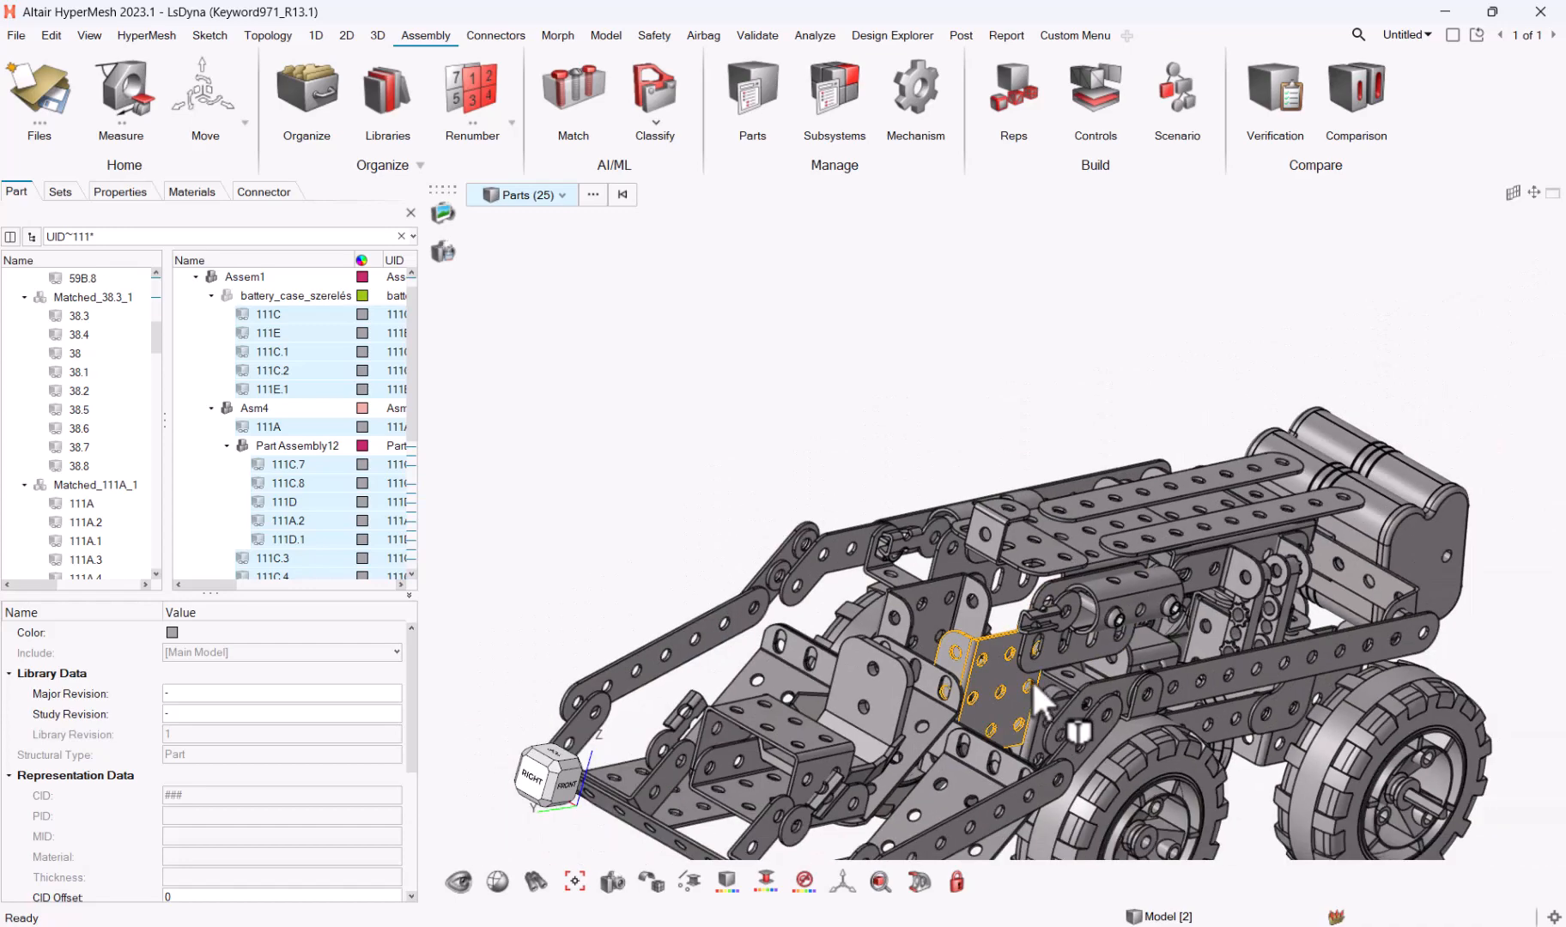
{"action": "right_click_drag", "start_coordinate": [1033, 679], "coordinate": [1022, 614]}
{"action": "middle_click_drag", "start_coordinate": [957, 634], "coordinate": [986, 707]}
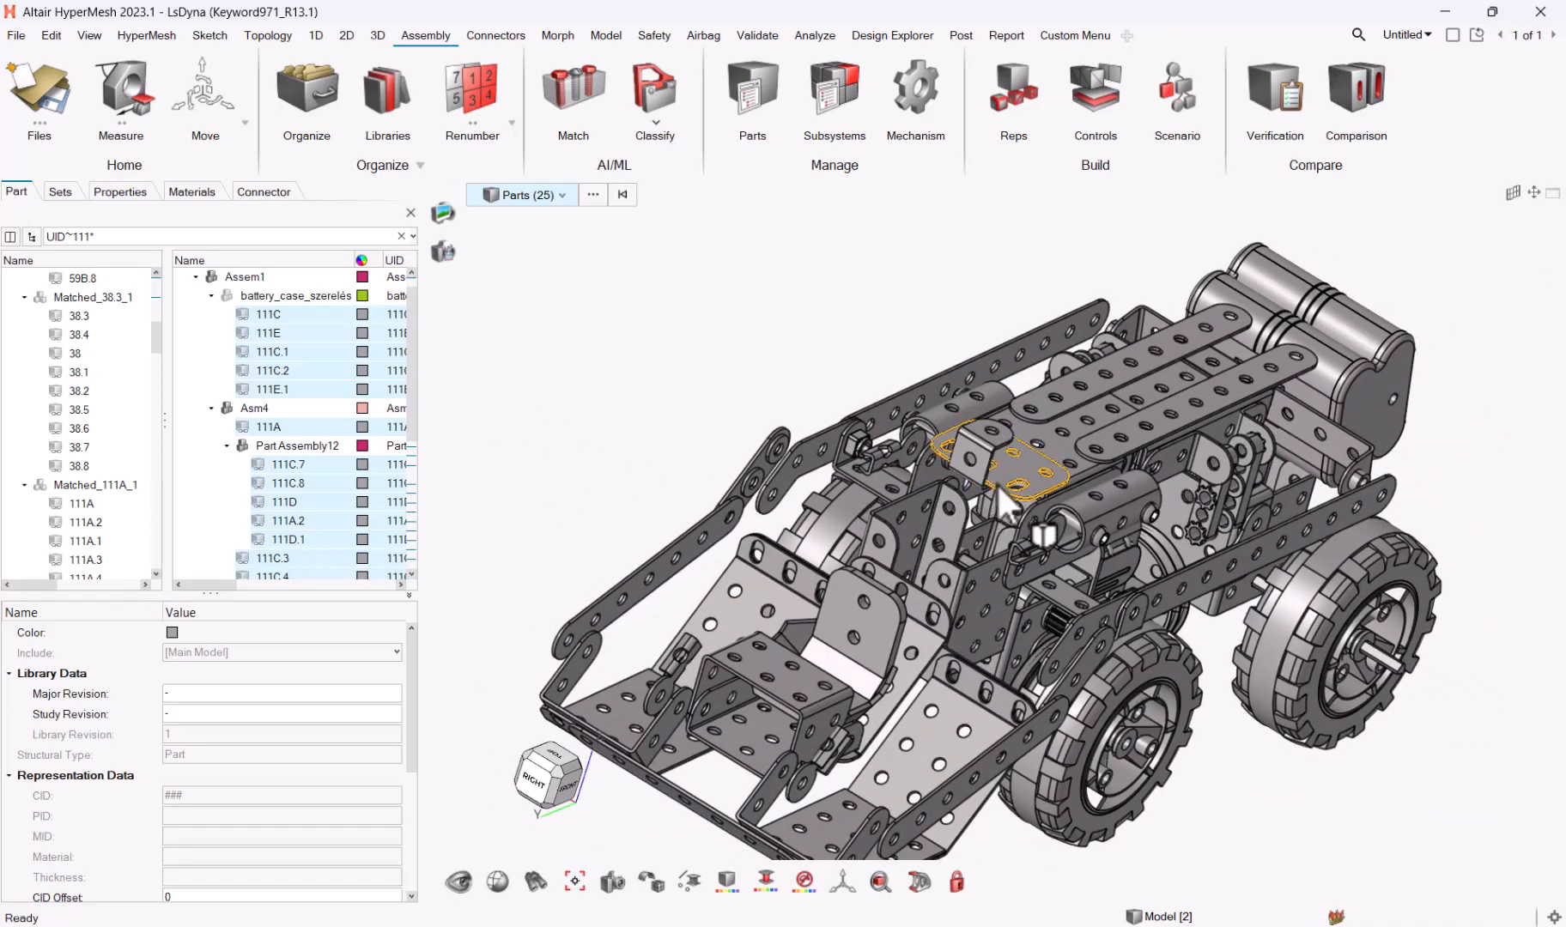
{"action": "left_click", "coordinate": [977, 440]}
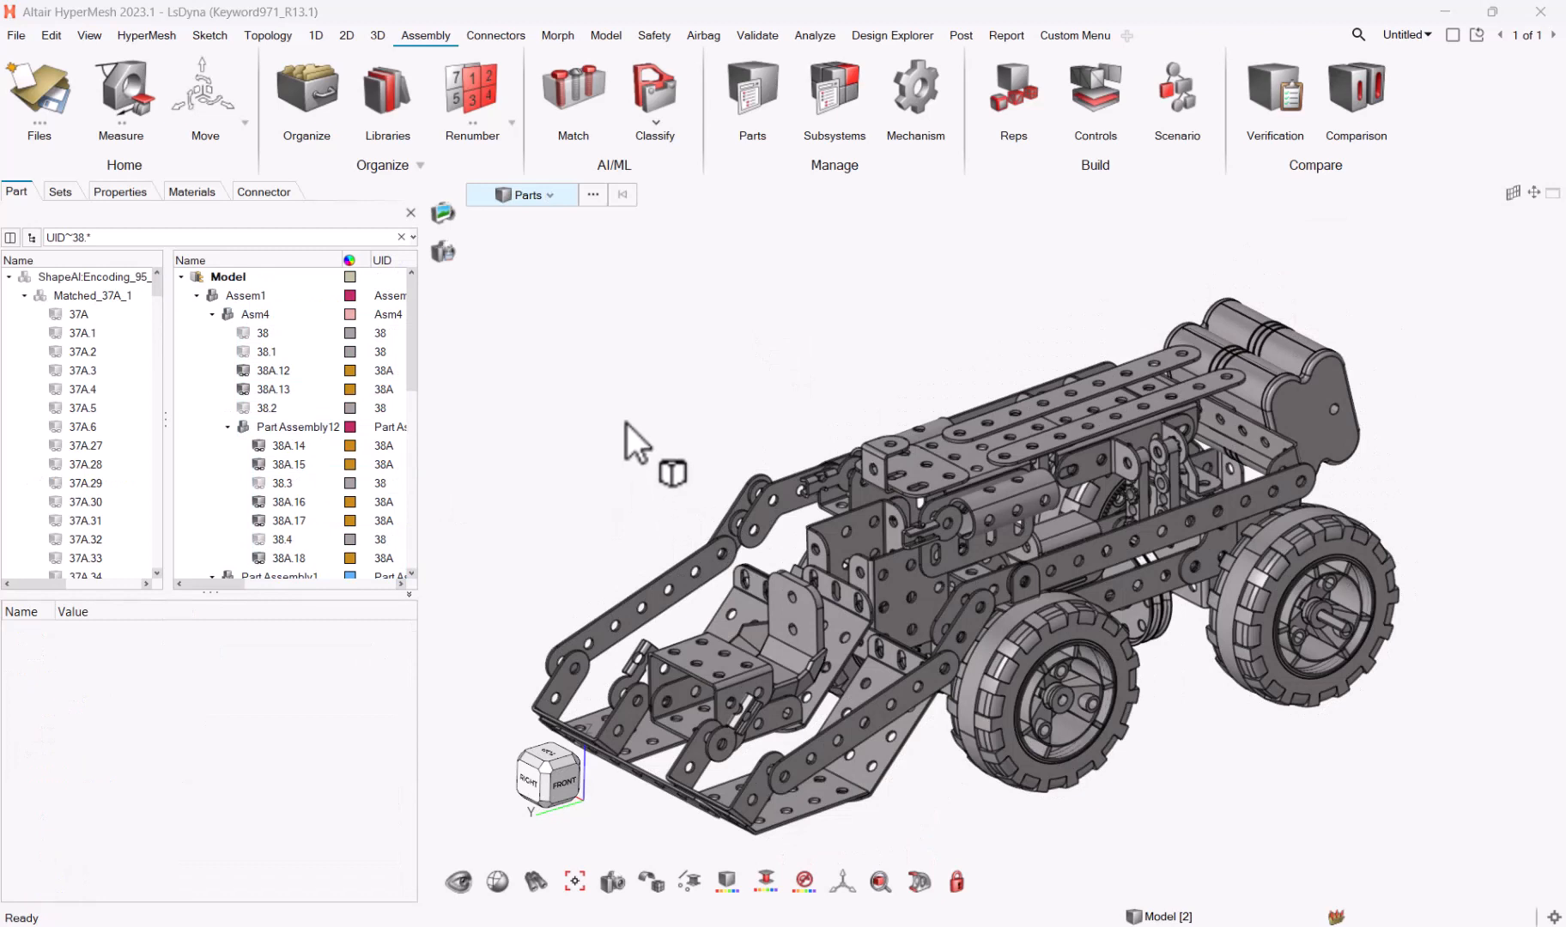
Release the visibility lock and reverse the whole display to examine only the hidden fasteners
{"action": "left_click", "coordinate": [955, 888]}
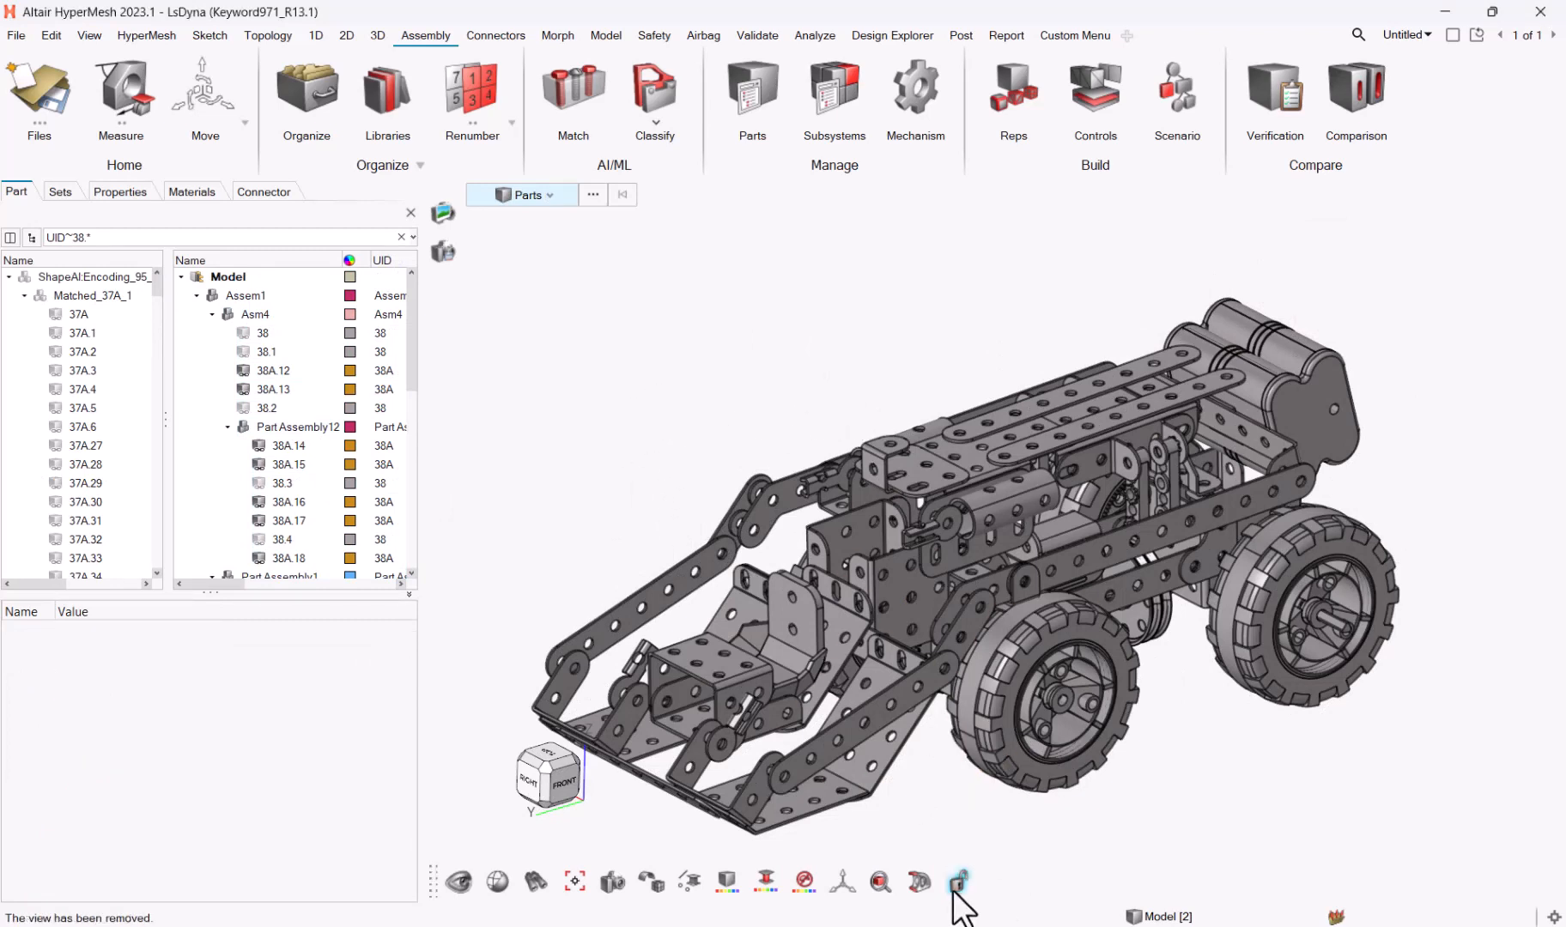
{"action": "key", "text": "r"}
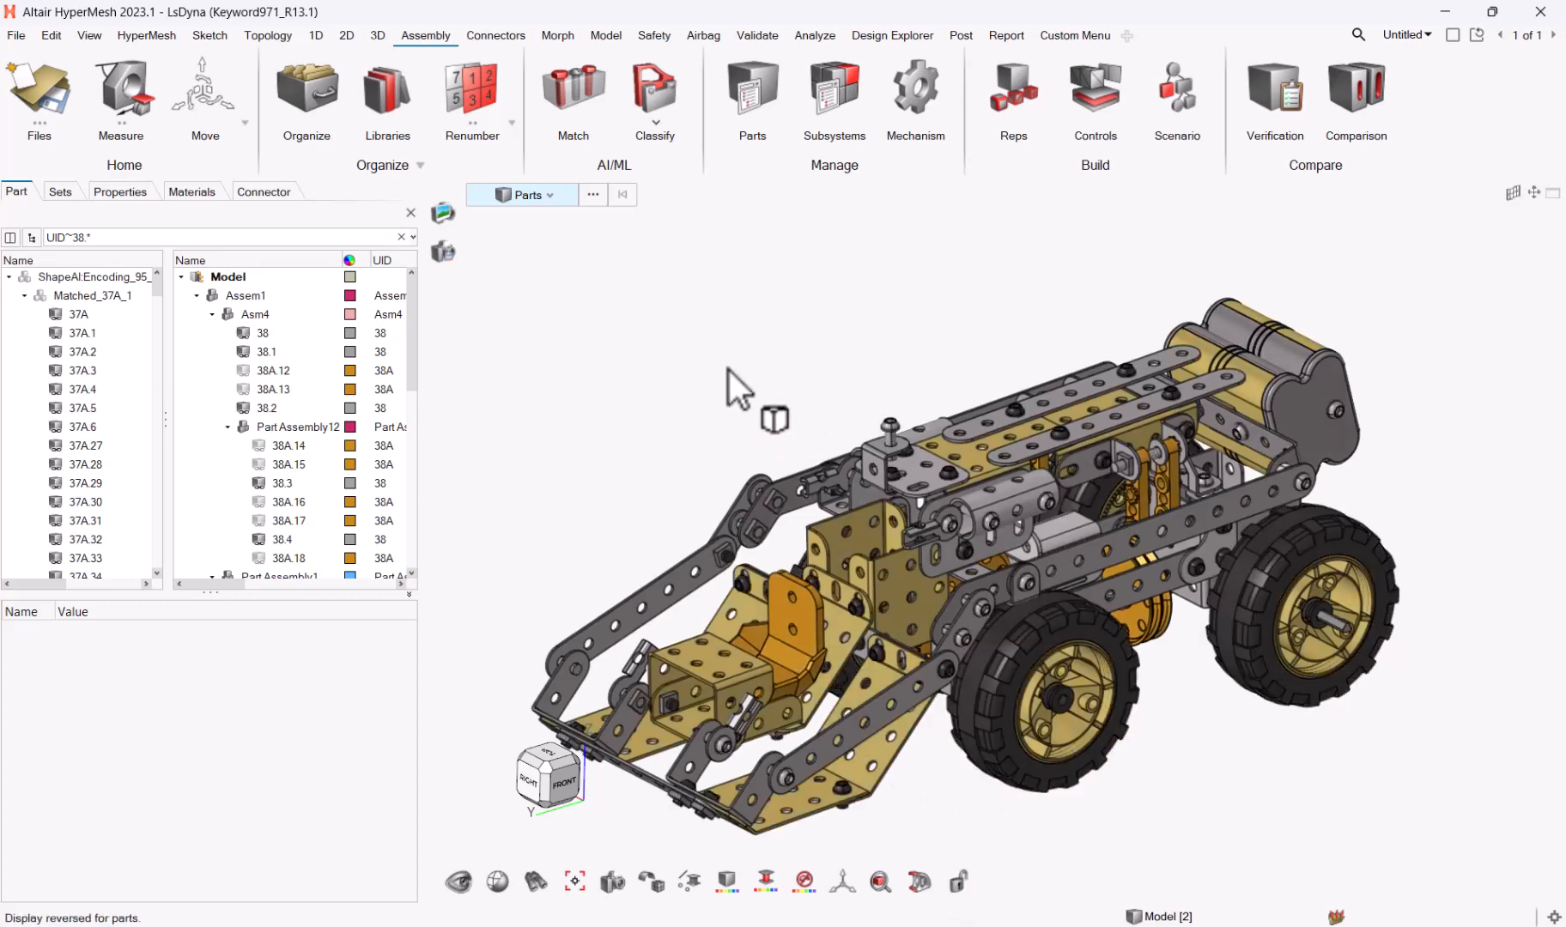
{"action": "key", "text": "ctrl+z"}
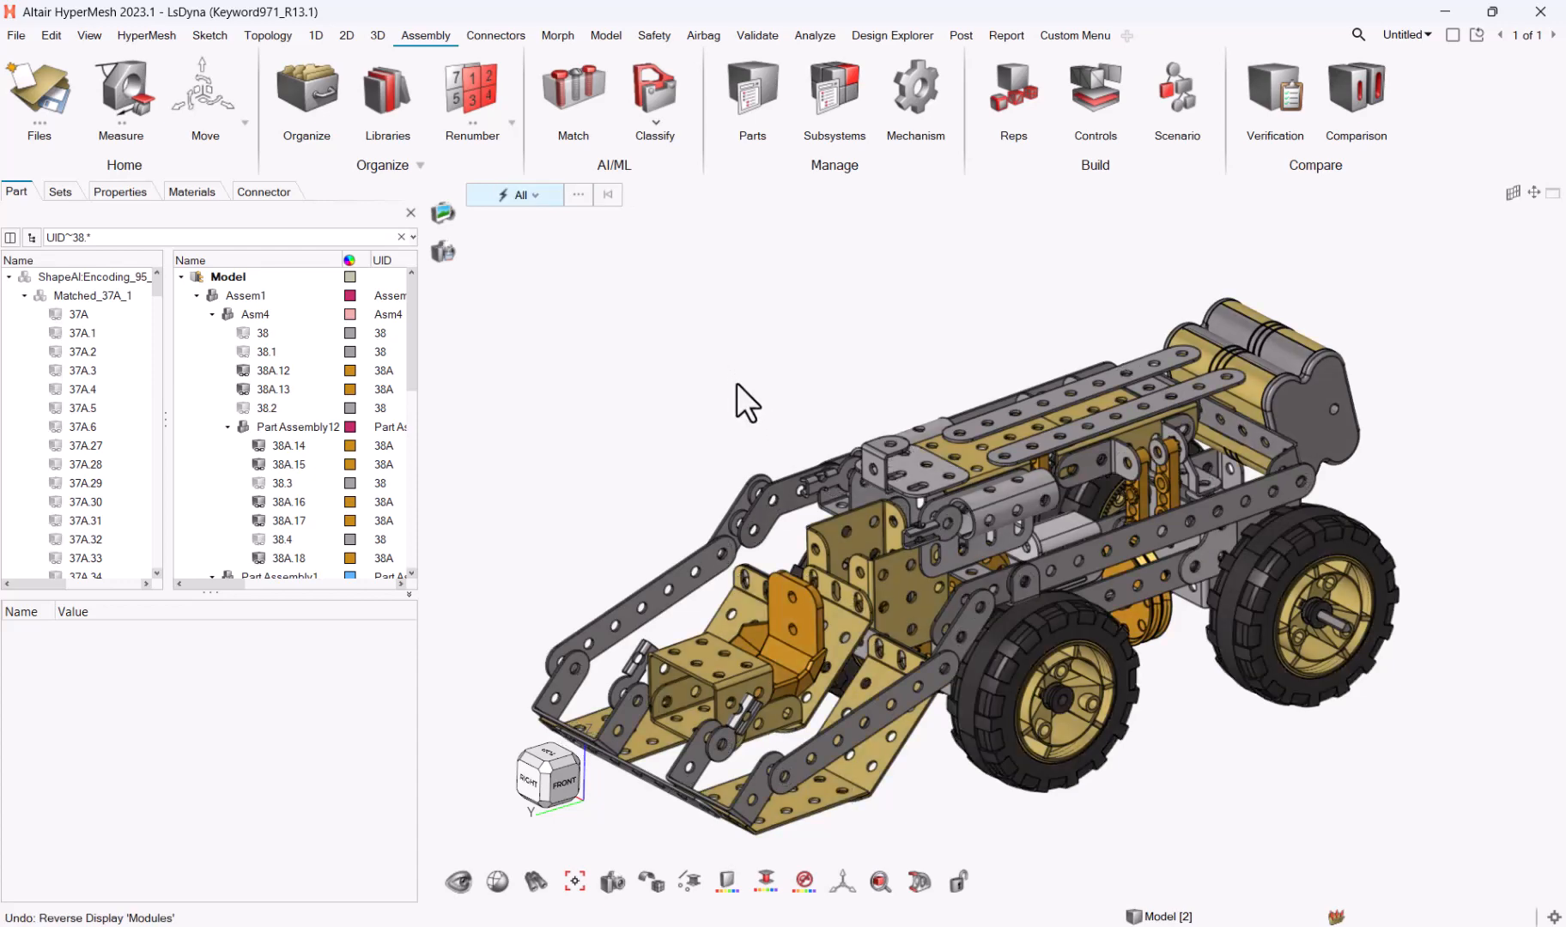
{"action": "key", "text": "r"}
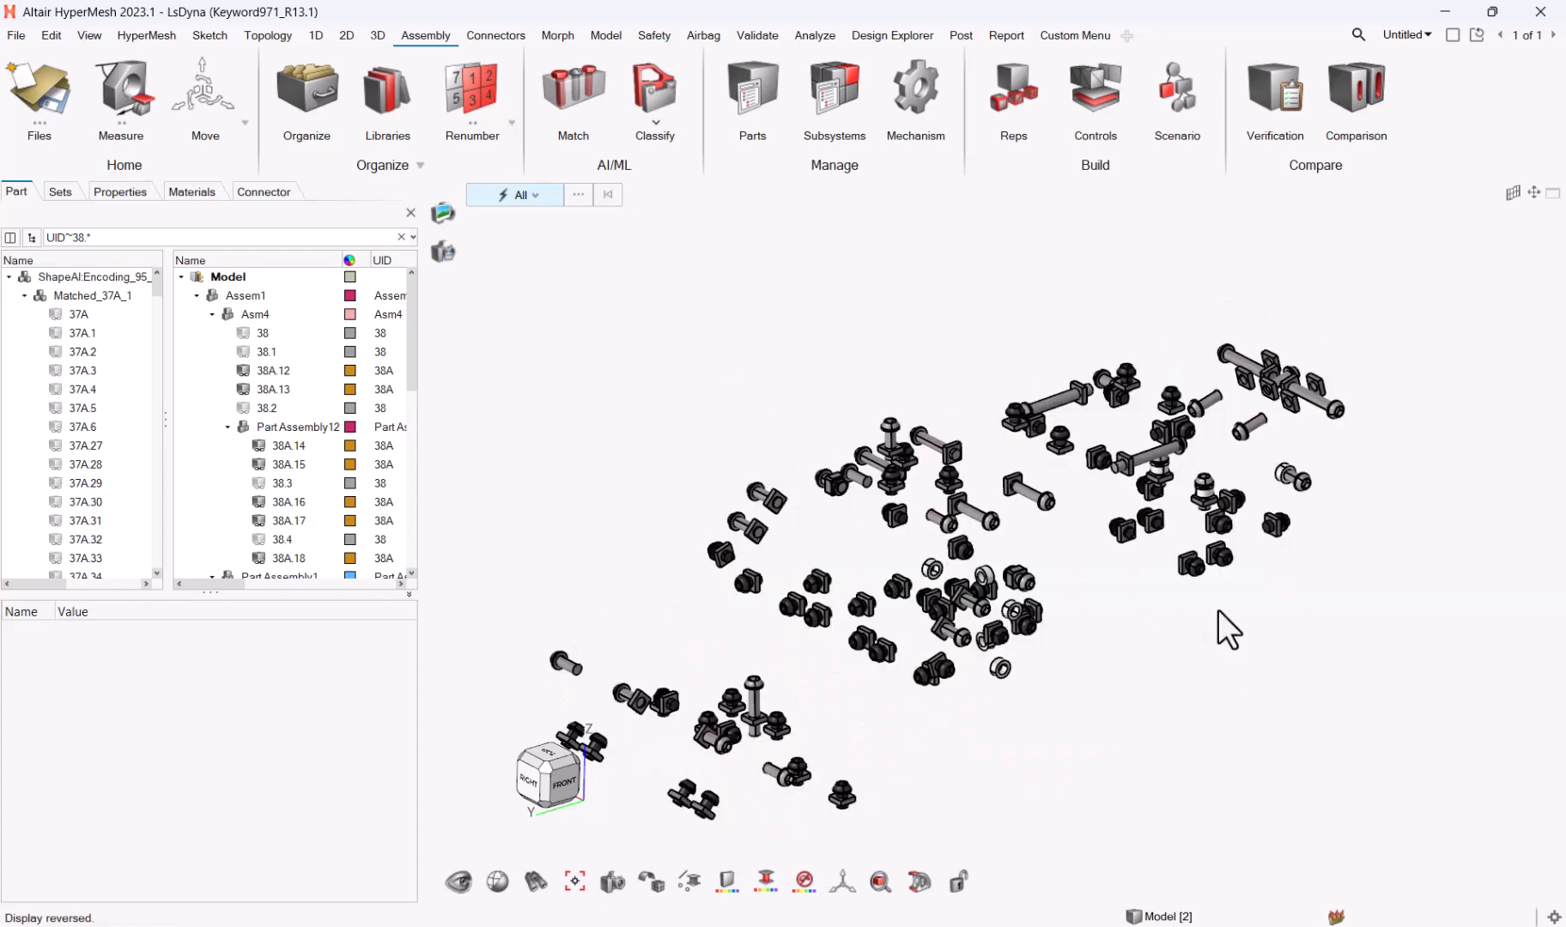
{"action": "left_click_drag", "start_coordinate": [1361, 665], "coordinate": [1236, 620], "text": "ctrl"}
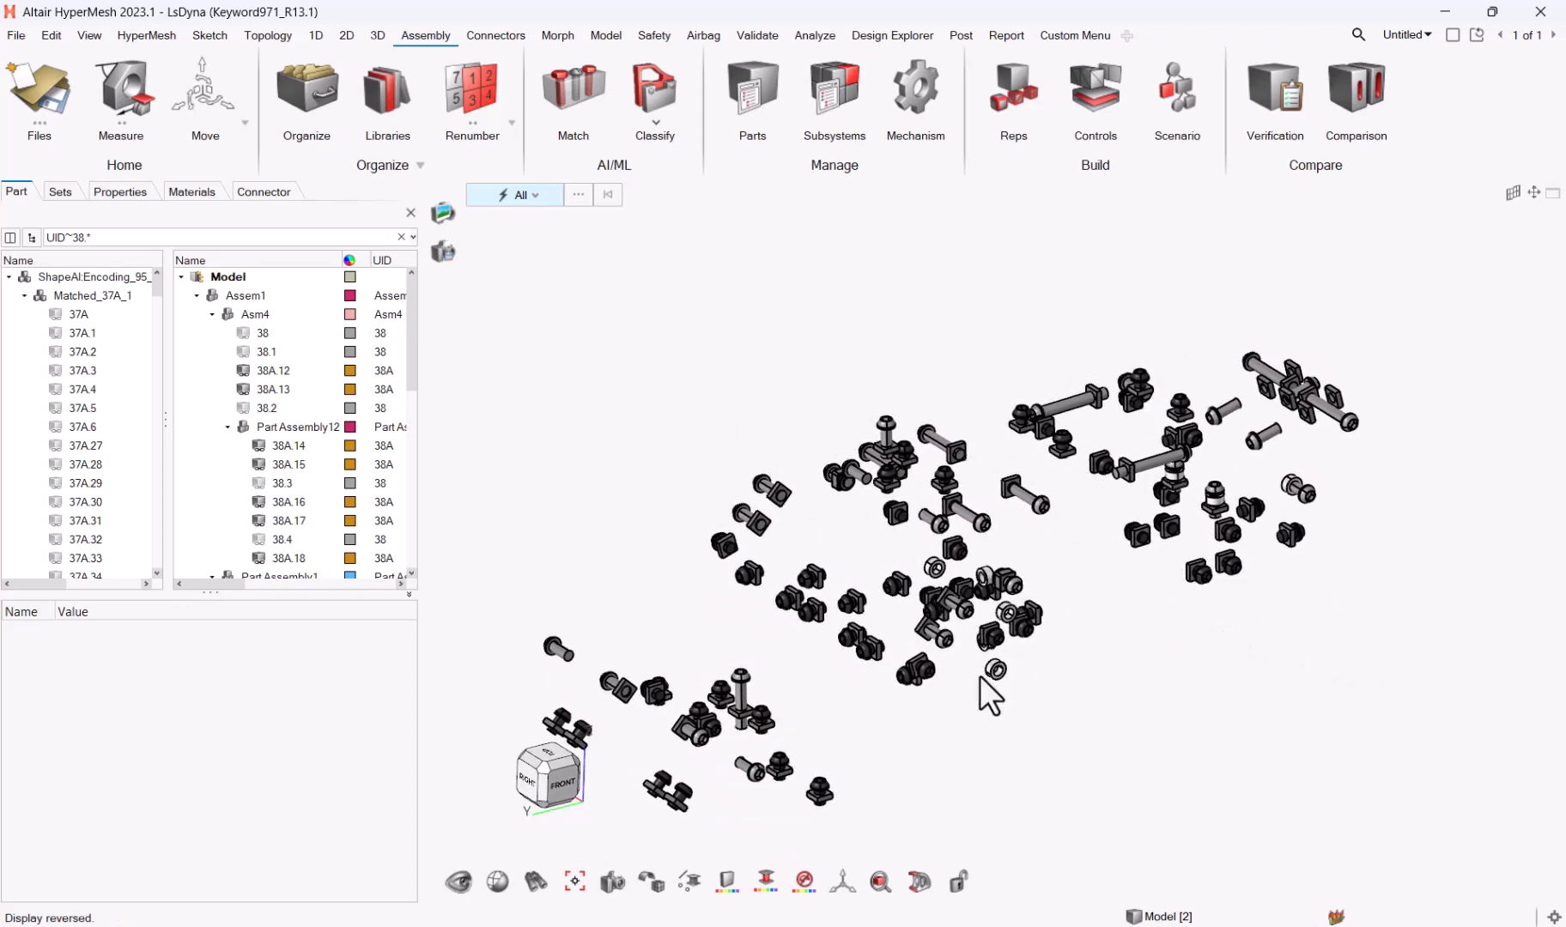
Reverse the display back to the vehicle parts without fasteners and lock the visibility again
{"action": "key", "text": "r"}
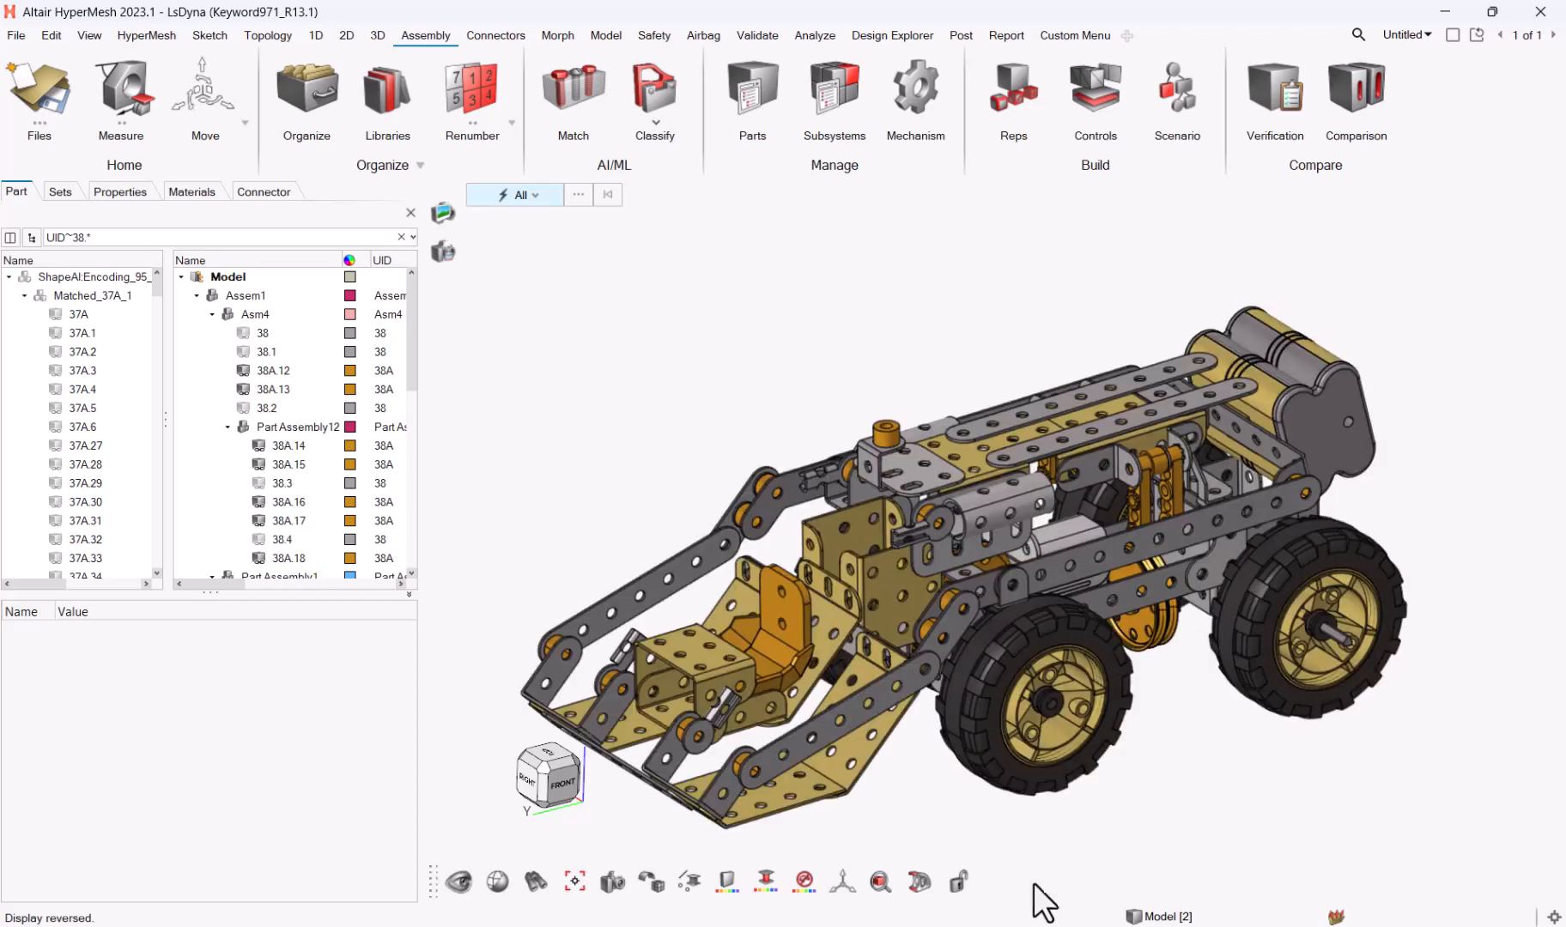
{"action": "left_click", "coordinate": [965, 881]}
{"action": "mouse_move", "coordinate": [767, 386]}
{"action": "right_mouse_down"}
{"action": "mouse_move", "coordinate": [787, 395]}
{"action": "mouse_move", "coordinate": [792, 375]}
{"action": "right_mouse_up"}
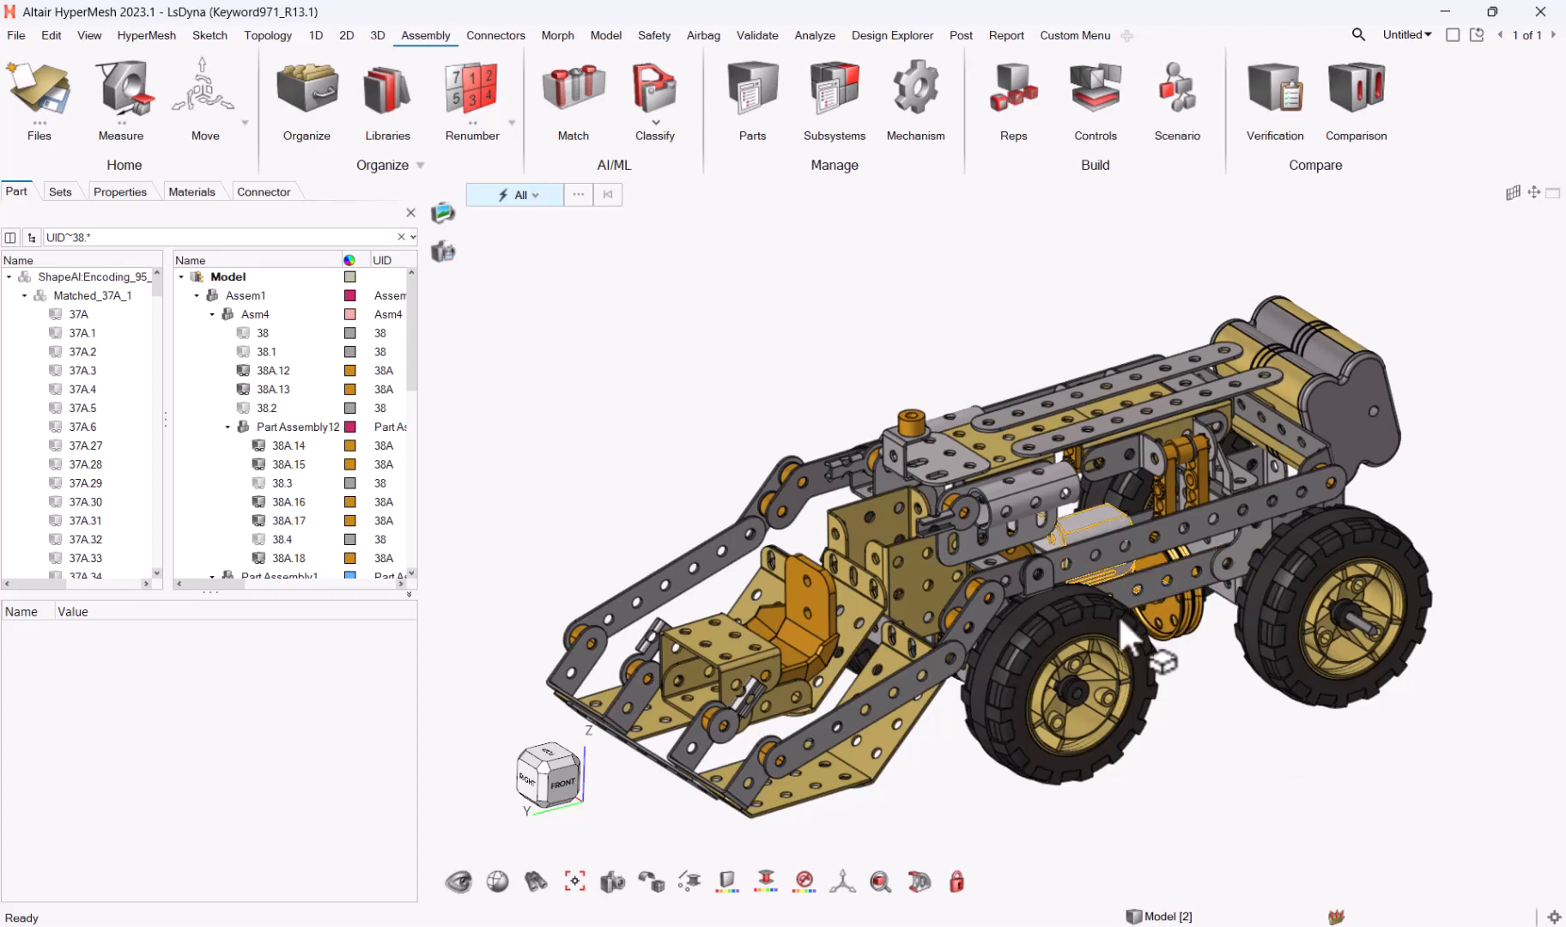
Search the tools for matrix and open the Matrix browser
{"action": "key", "text": "ctrl+f"}
{"action": "type", "text": "matrix"}
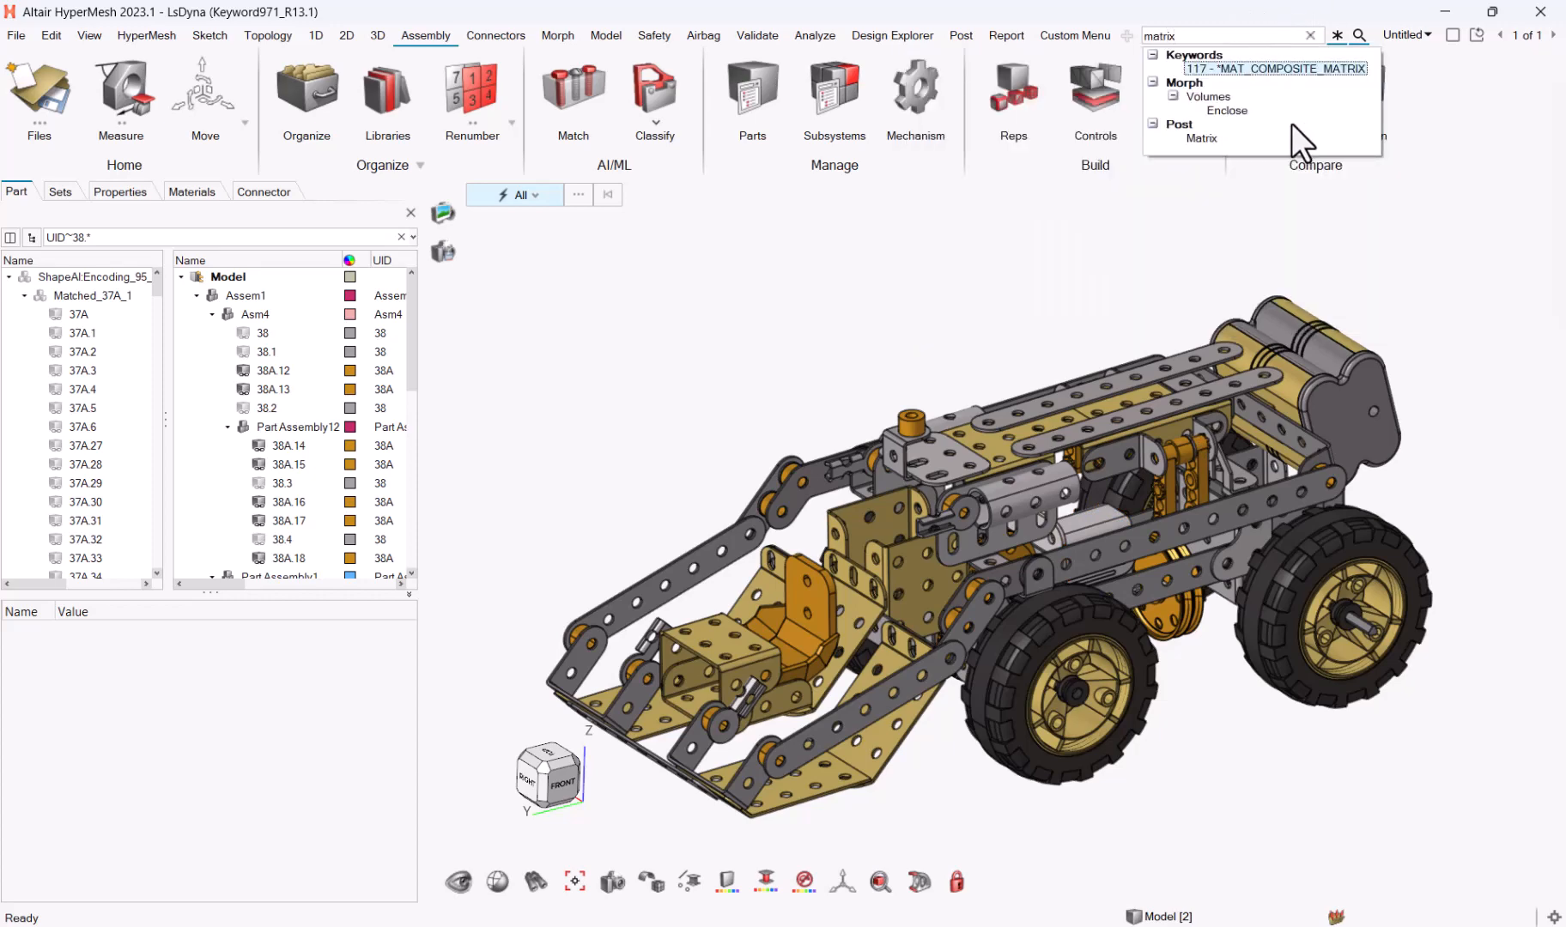
{"action": "left_click", "coordinate": [1212, 136]}
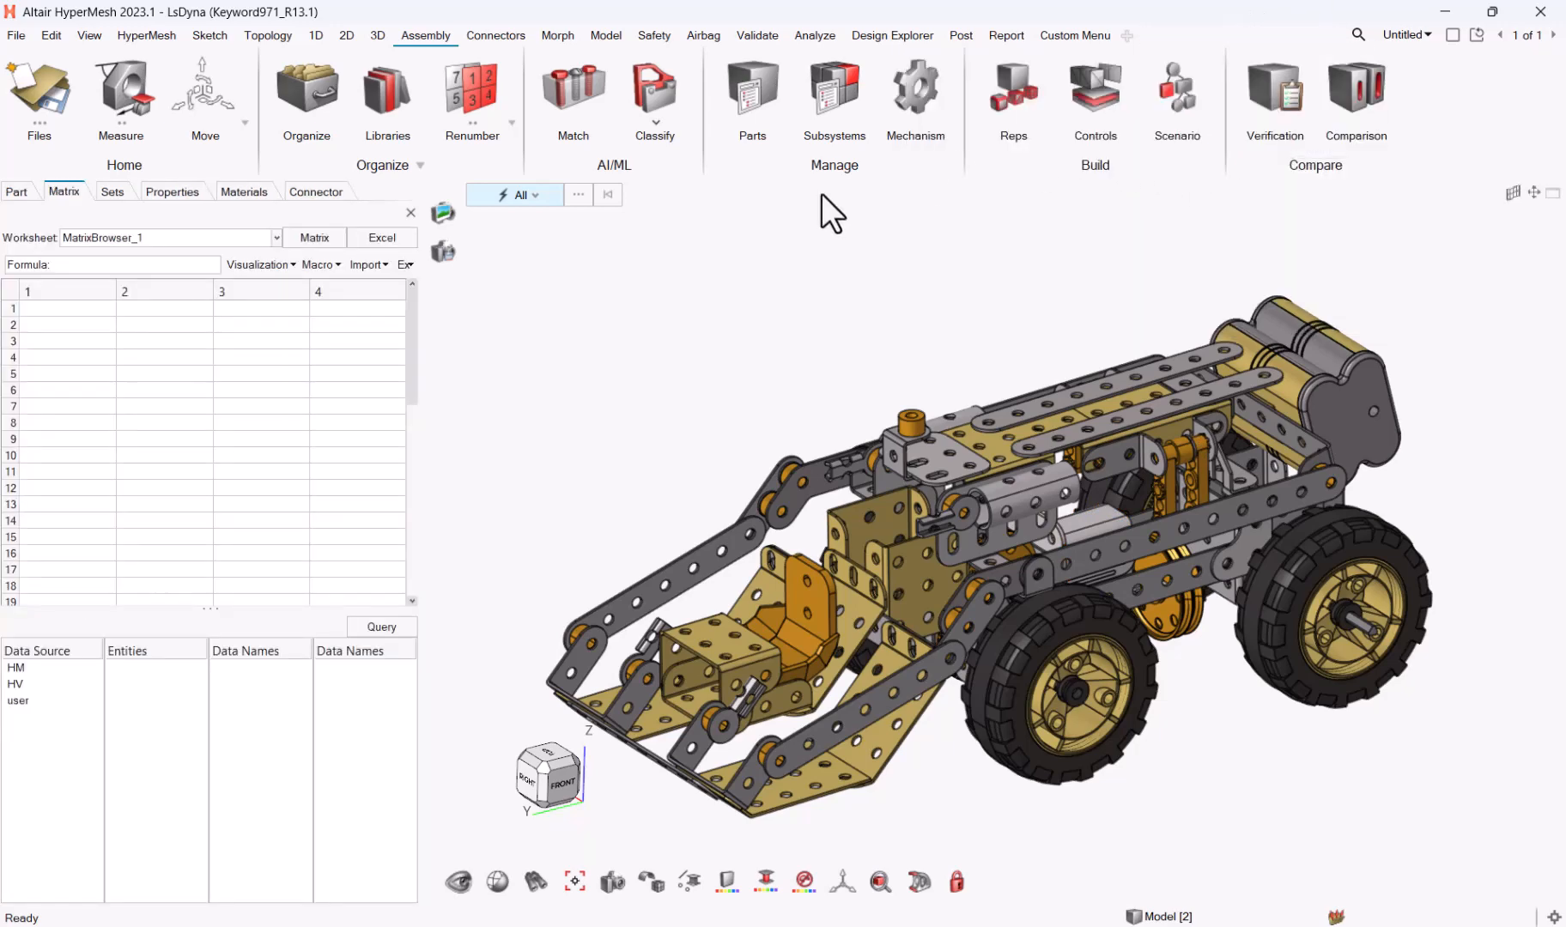
Query six HM solids into the matrix, including the near front wheel's tire and rim and the rear cylinders with their end plate
{"action": "left_click", "coordinate": [59, 669]}
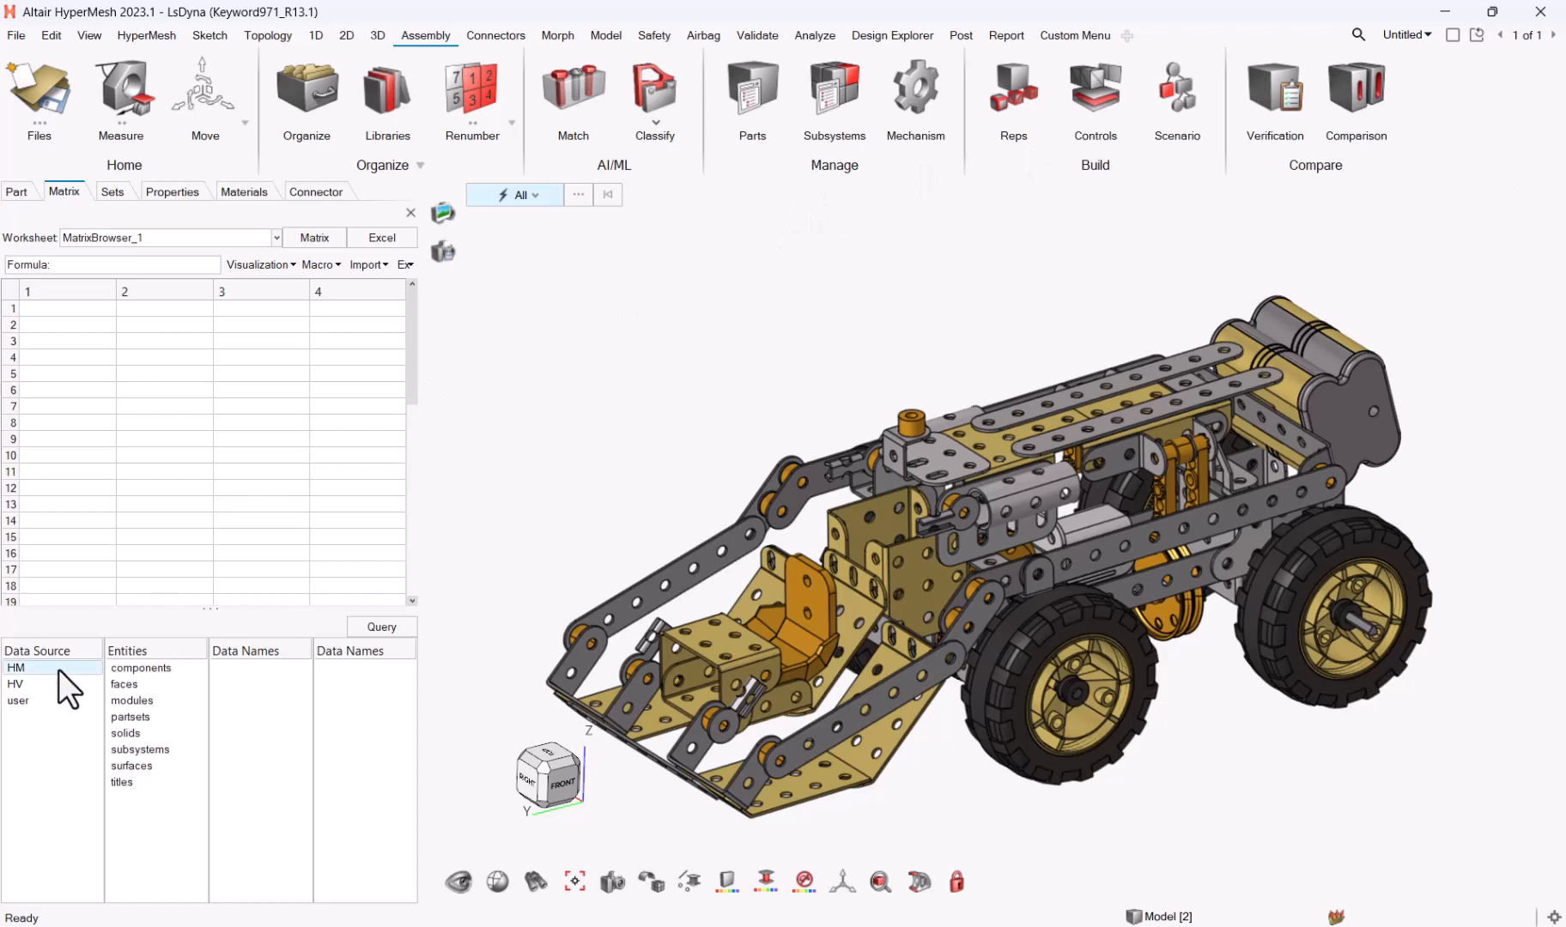
{"action": "left_click", "coordinate": [130, 734]}
{"action": "left_click", "coordinate": [371, 628]}
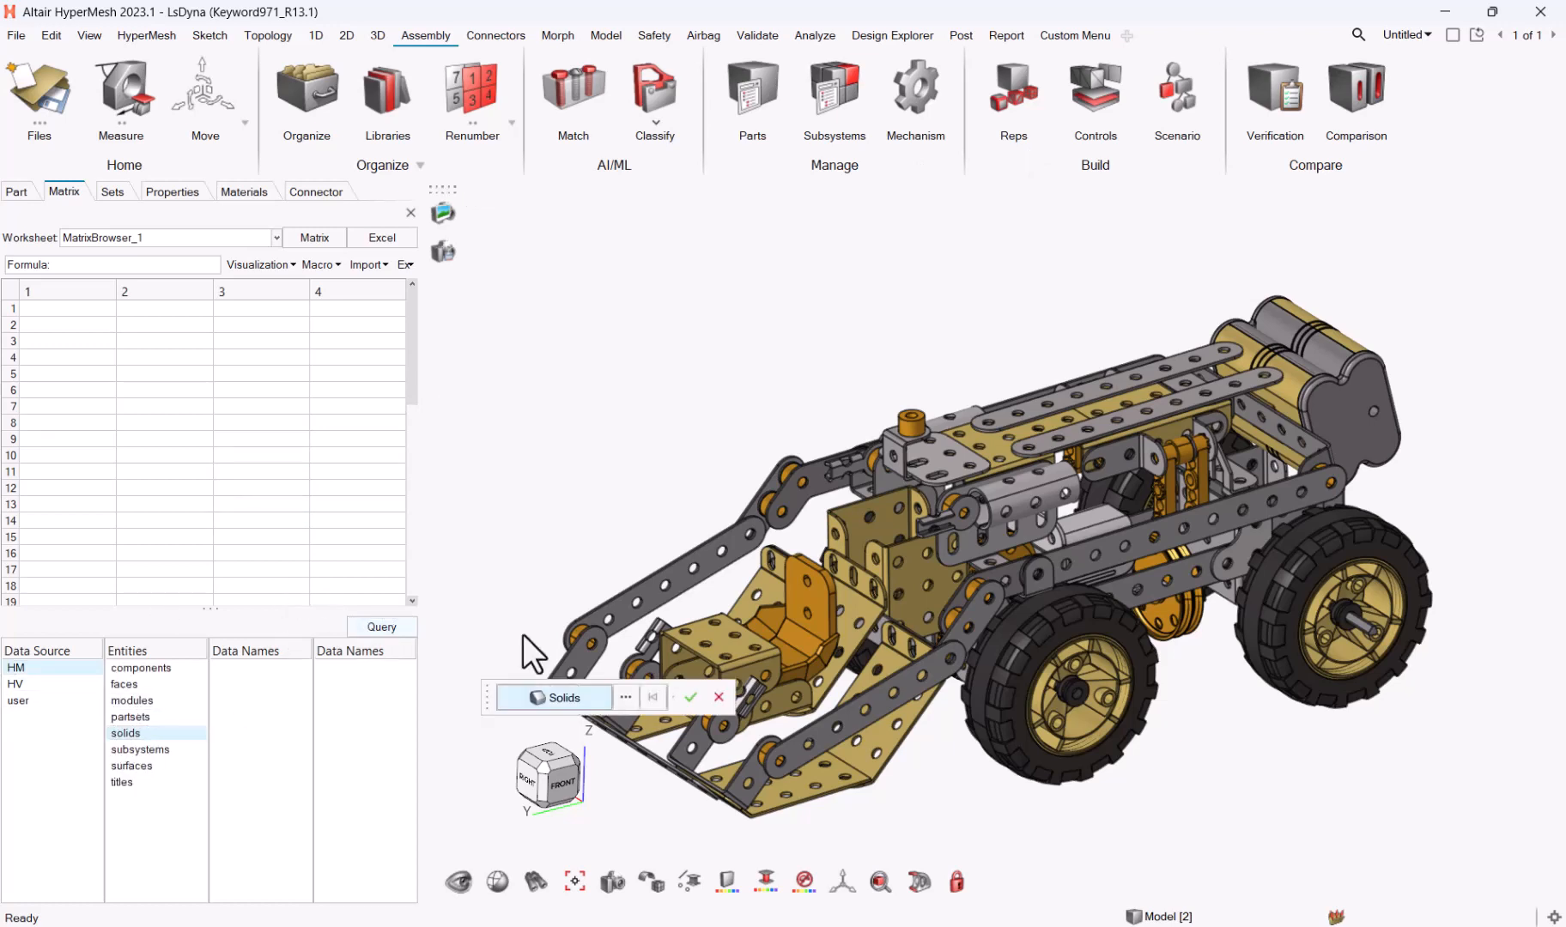
{"action": "left_click", "coordinate": [1101, 654]}
{"action": "left_click", "coordinate": [1092, 620]}
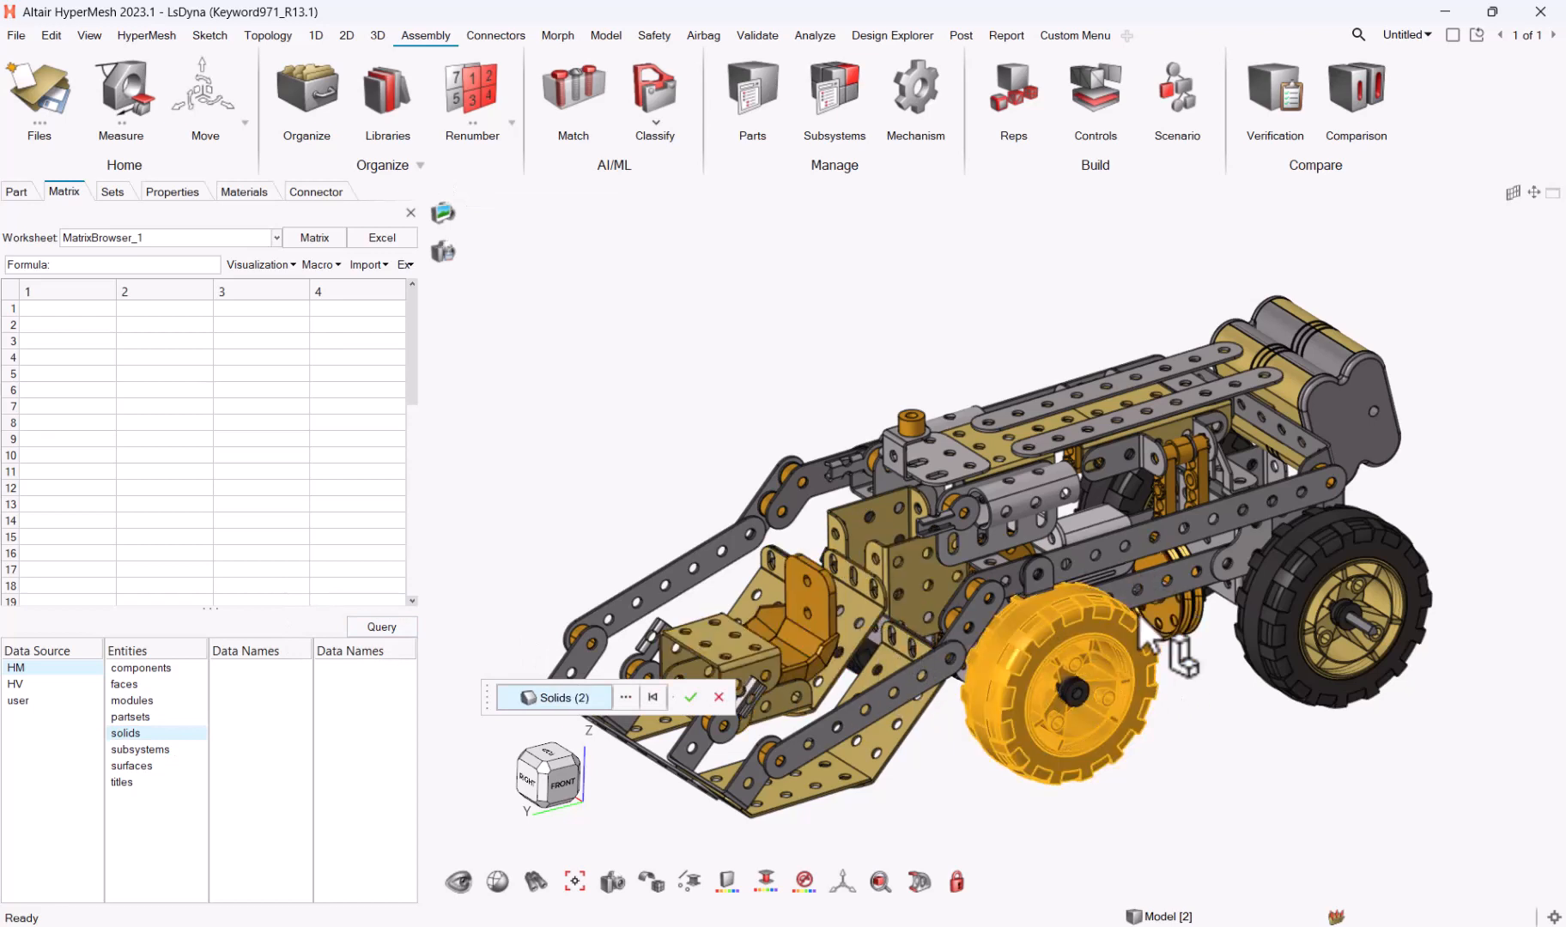
{"action": "left_click", "coordinate": [1305, 377]}
{"action": "left_click", "coordinate": [1322, 360]}
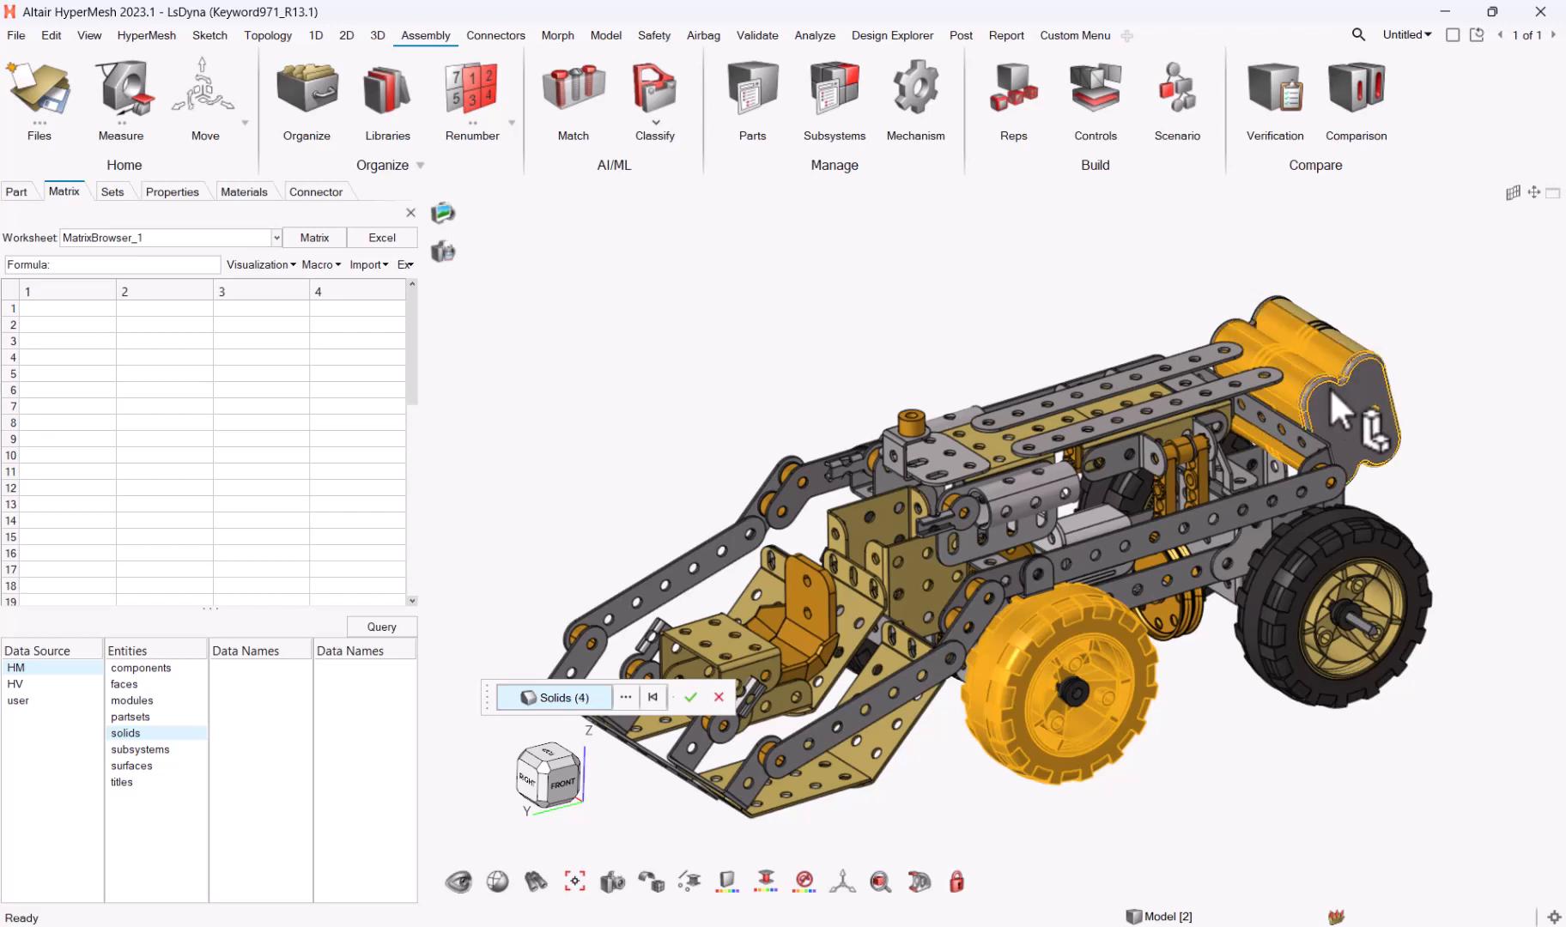
{"action": "left_click", "coordinate": [1331, 388]}
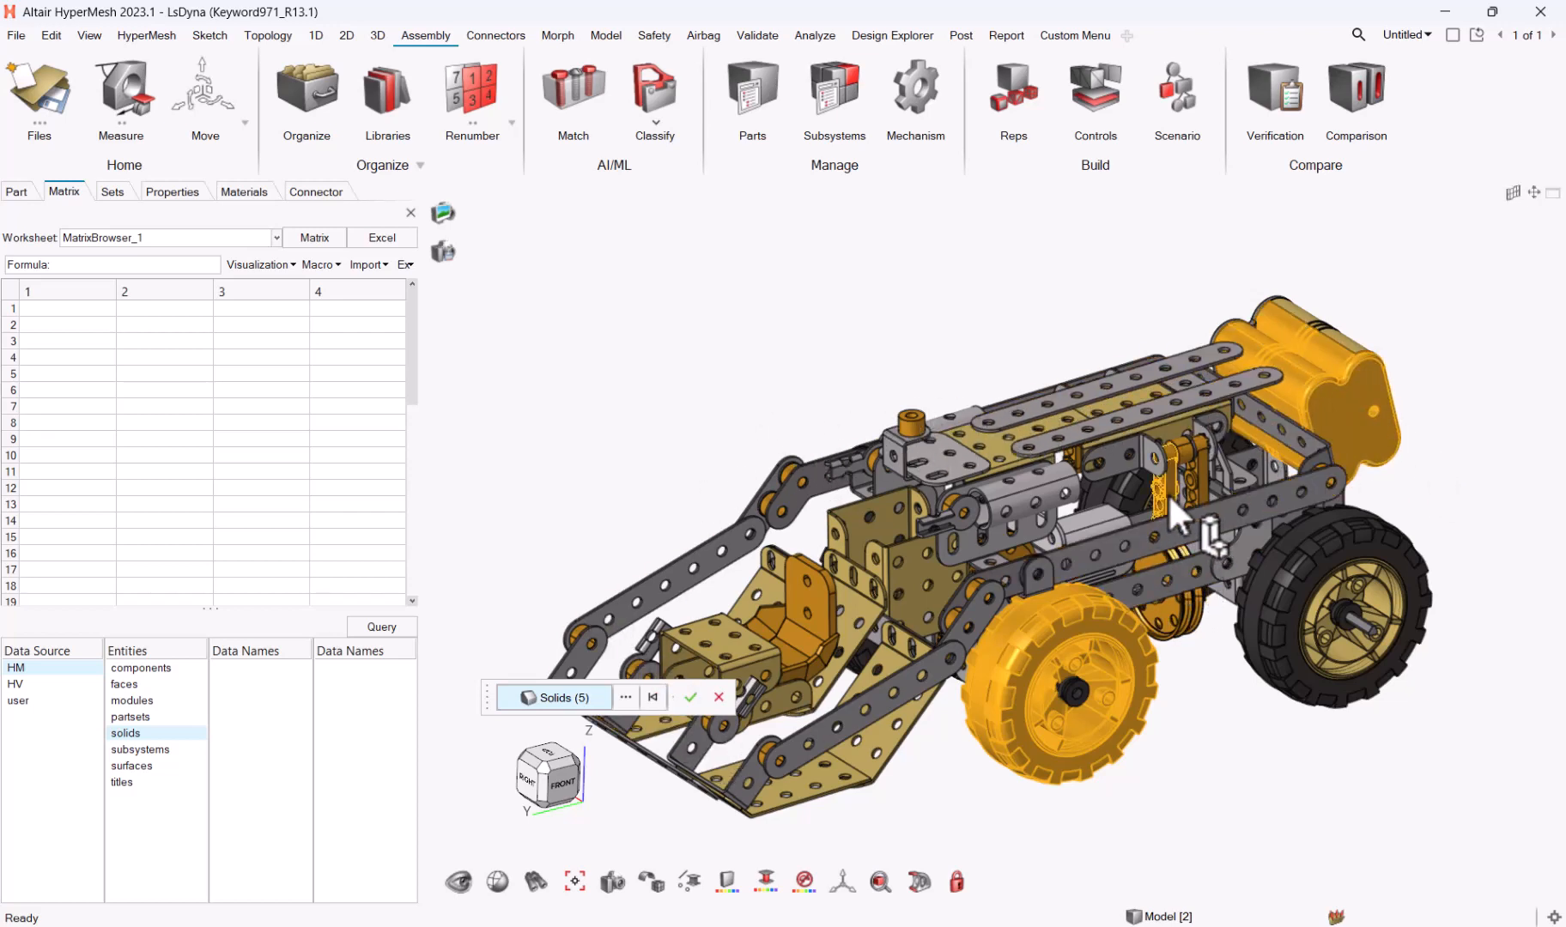
{"action": "left_click", "coordinate": [872, 592]}
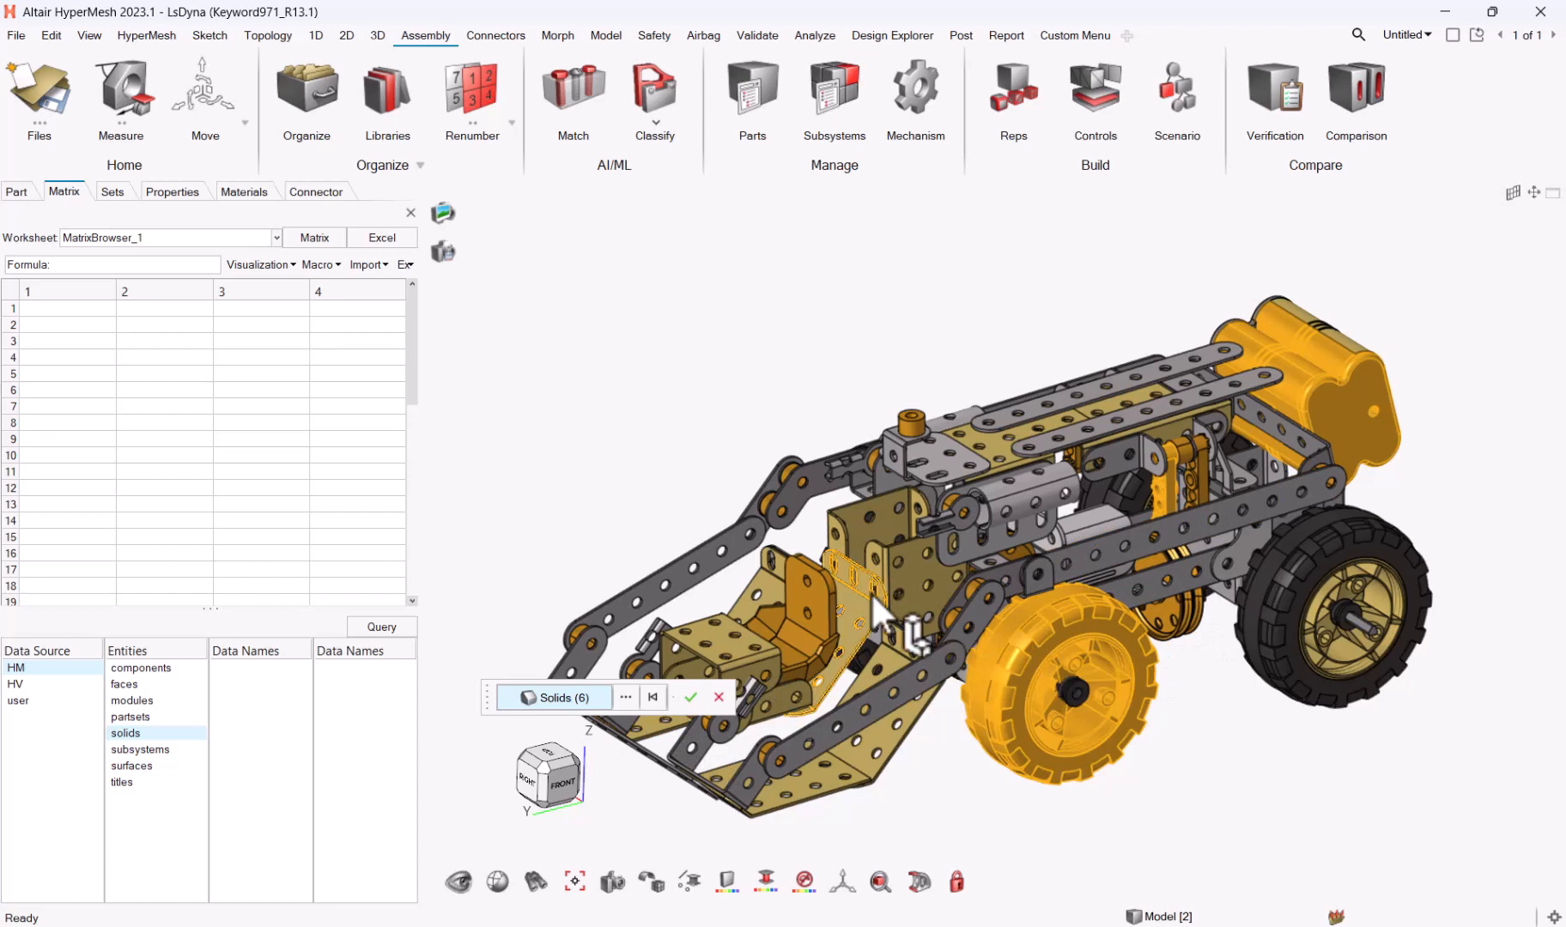
{"action": "left_click", "coordinate": [692, 695]}
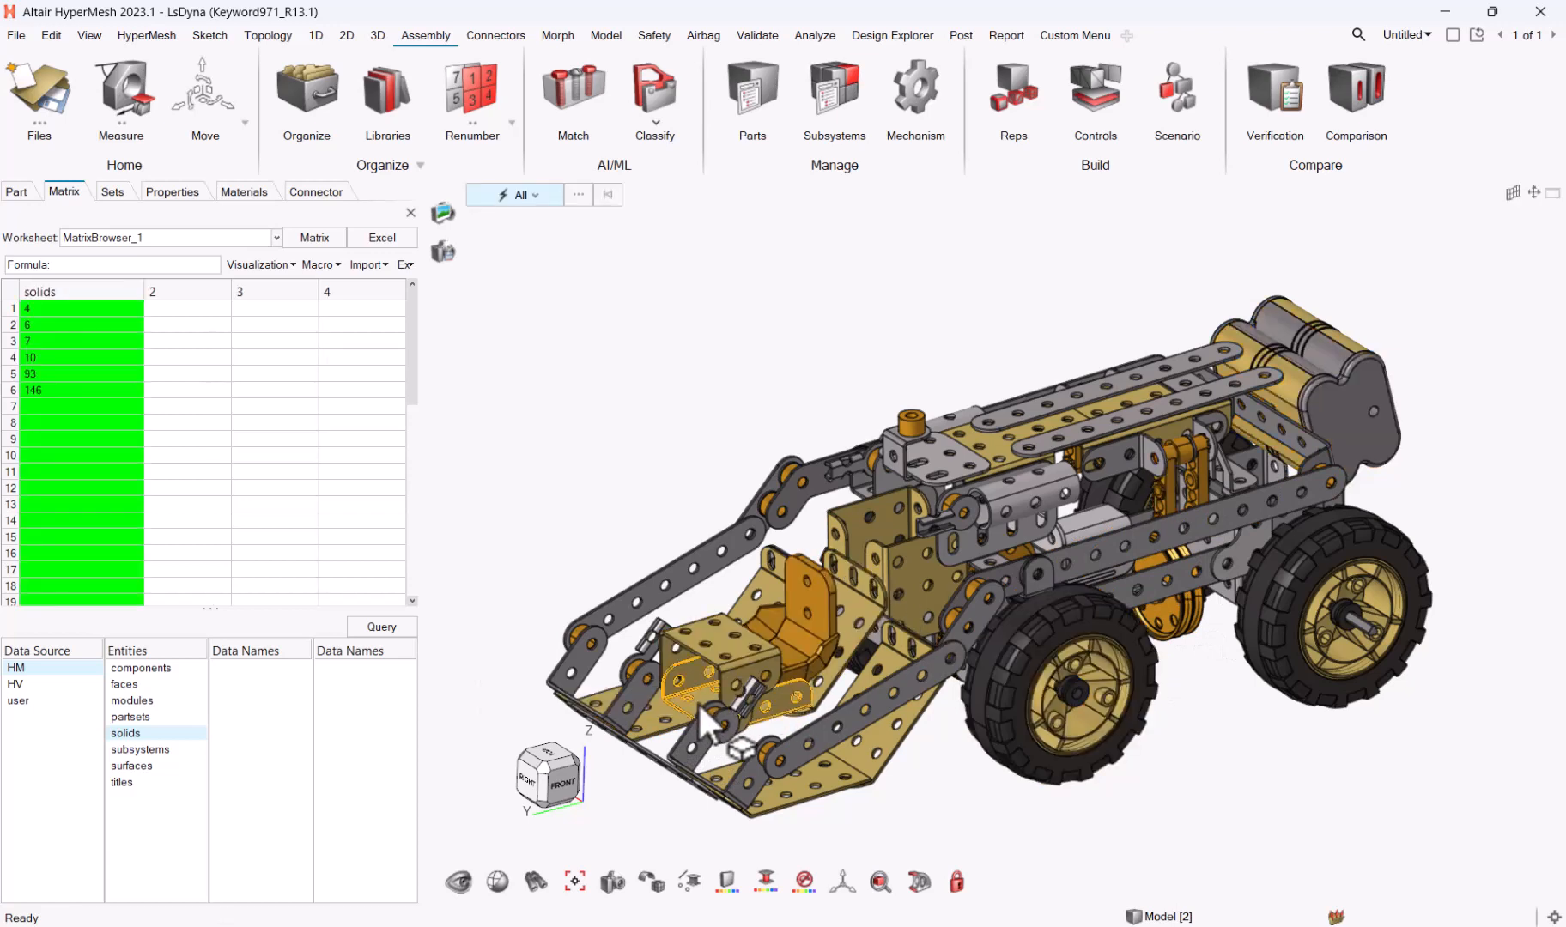
Query the volume data for the solids column of the matrix
{"action": "left_click", "coordinate": [41, 290]}
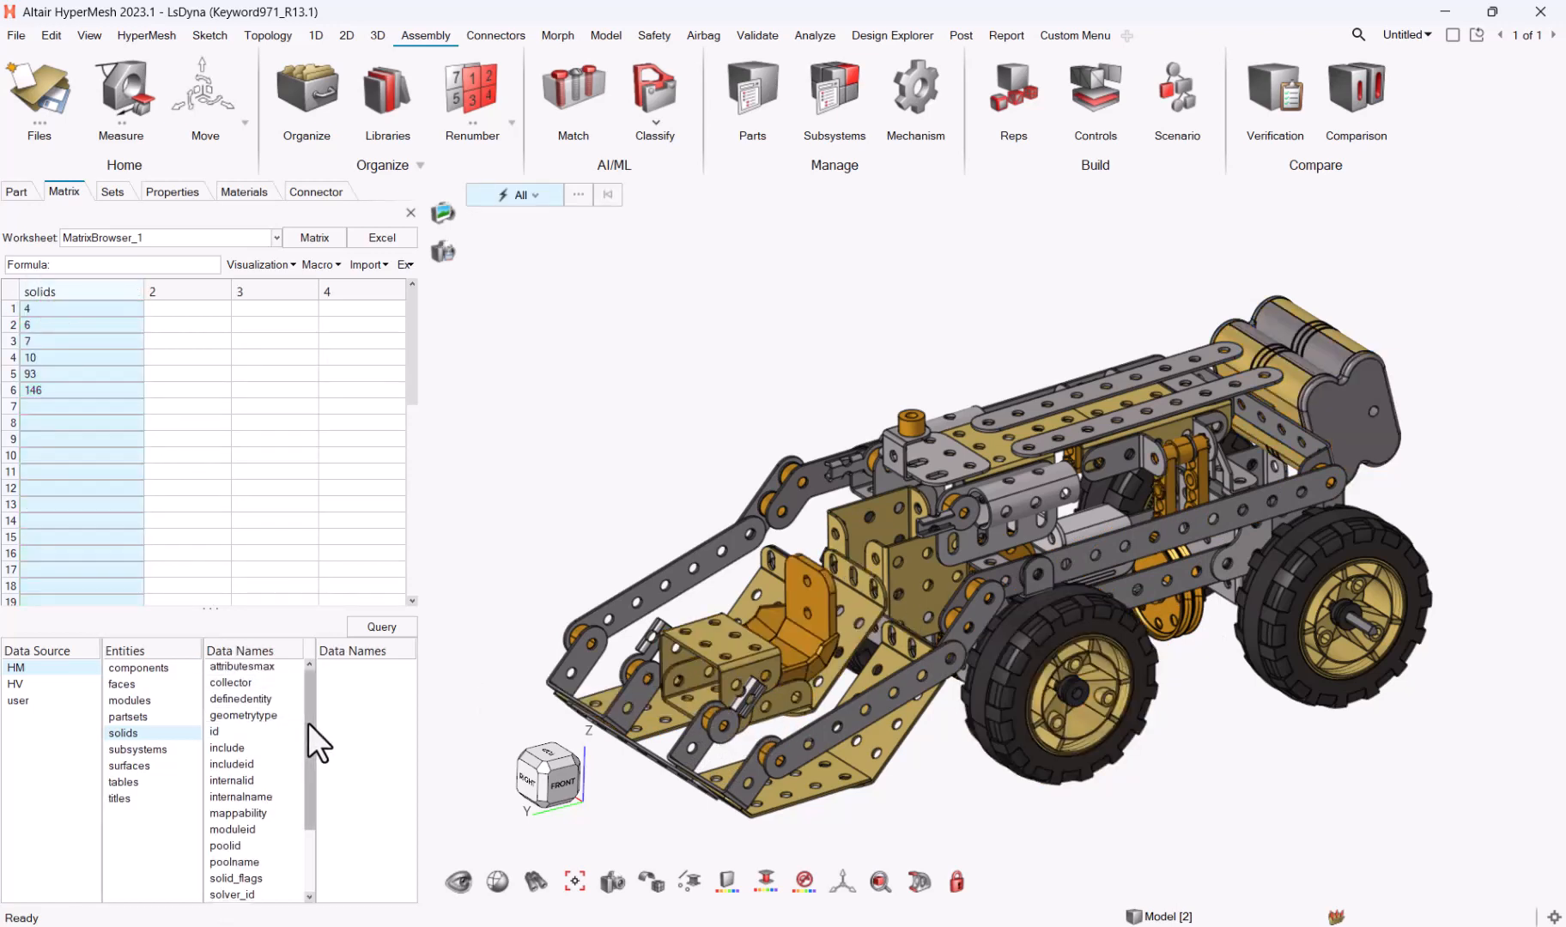
{"action": "left_click_drag", "start_coordinate": [308, 723], "coordinate": [310, 826]}
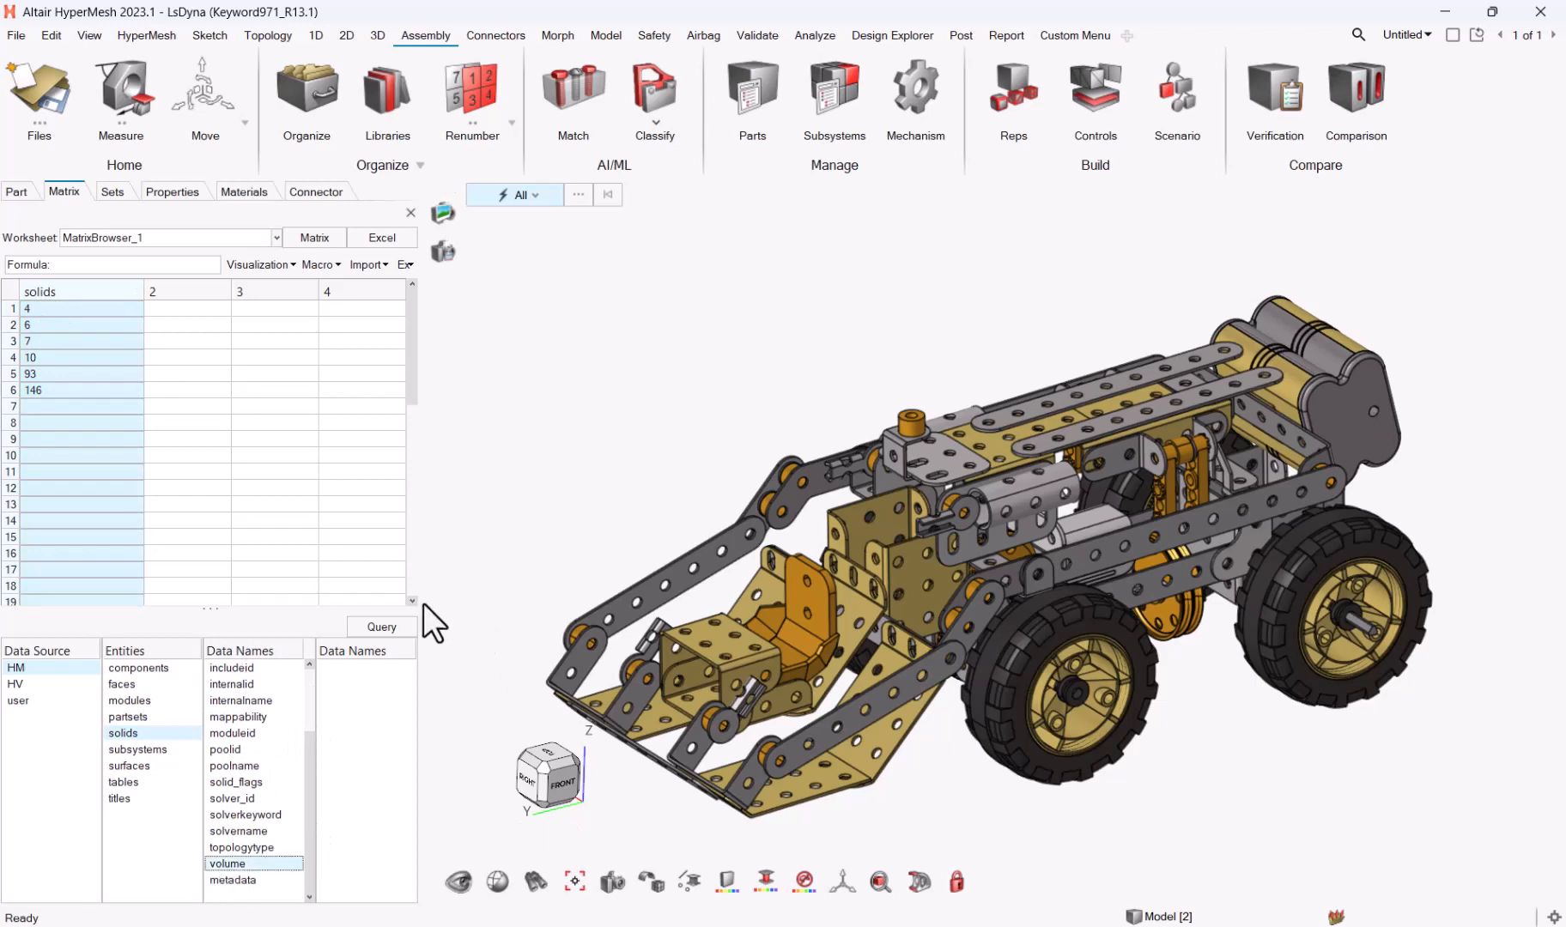
{"action": "left_click", "coordinate": [382, 627]}
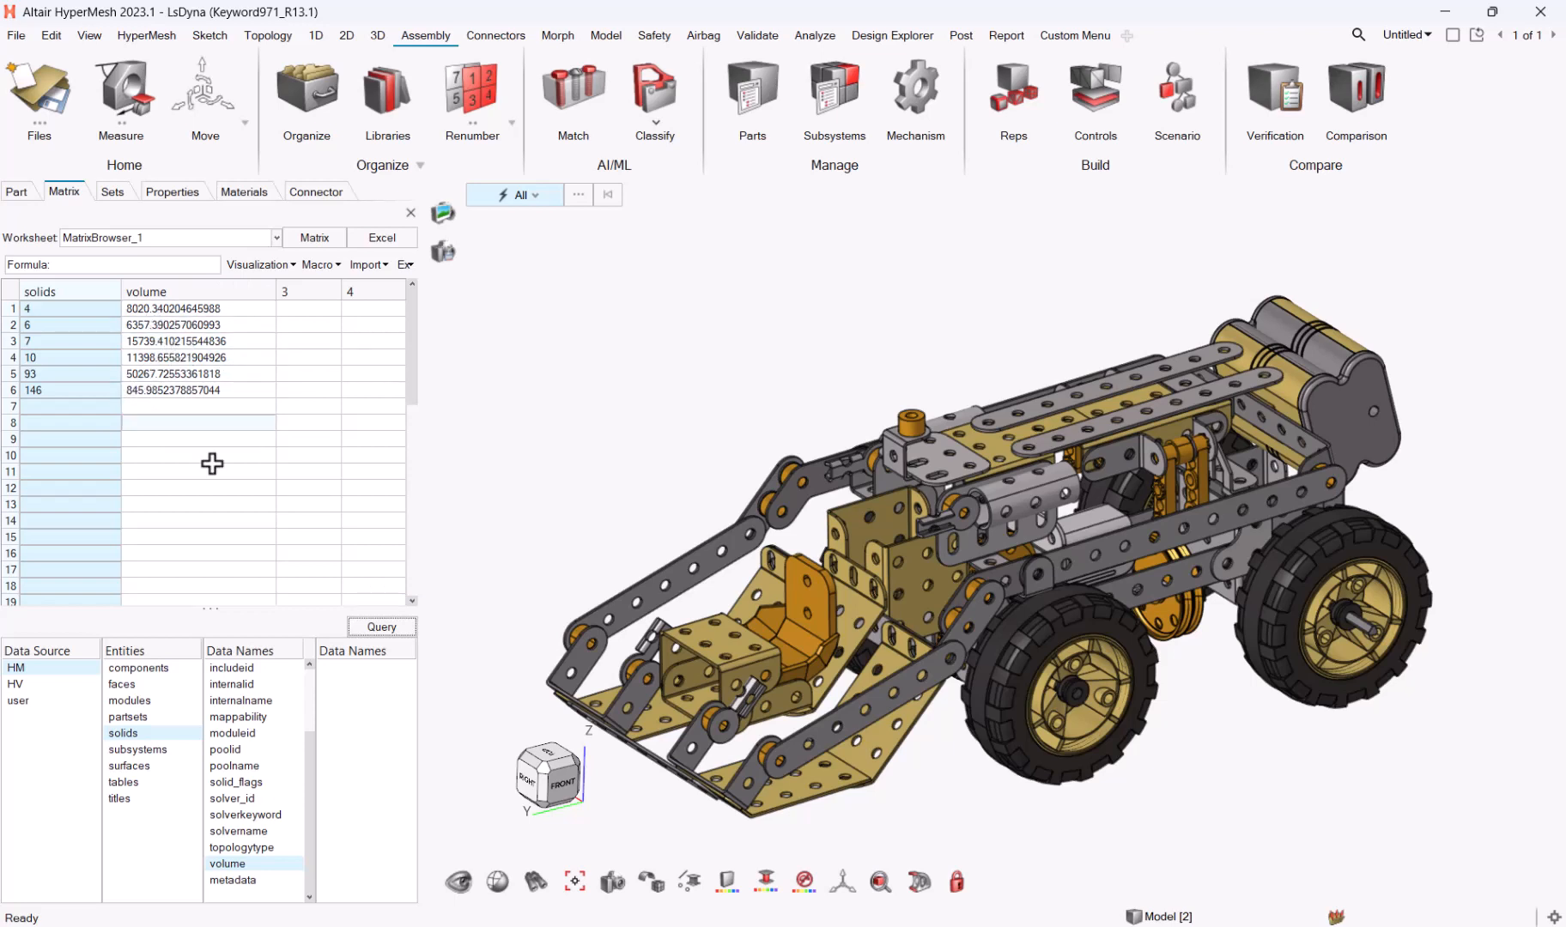
Start a second HM solids query and pick the angled bucket side plate and the perforated box bracket behind the seat
{"action": "left_click", "coordinate": [40, 667]}
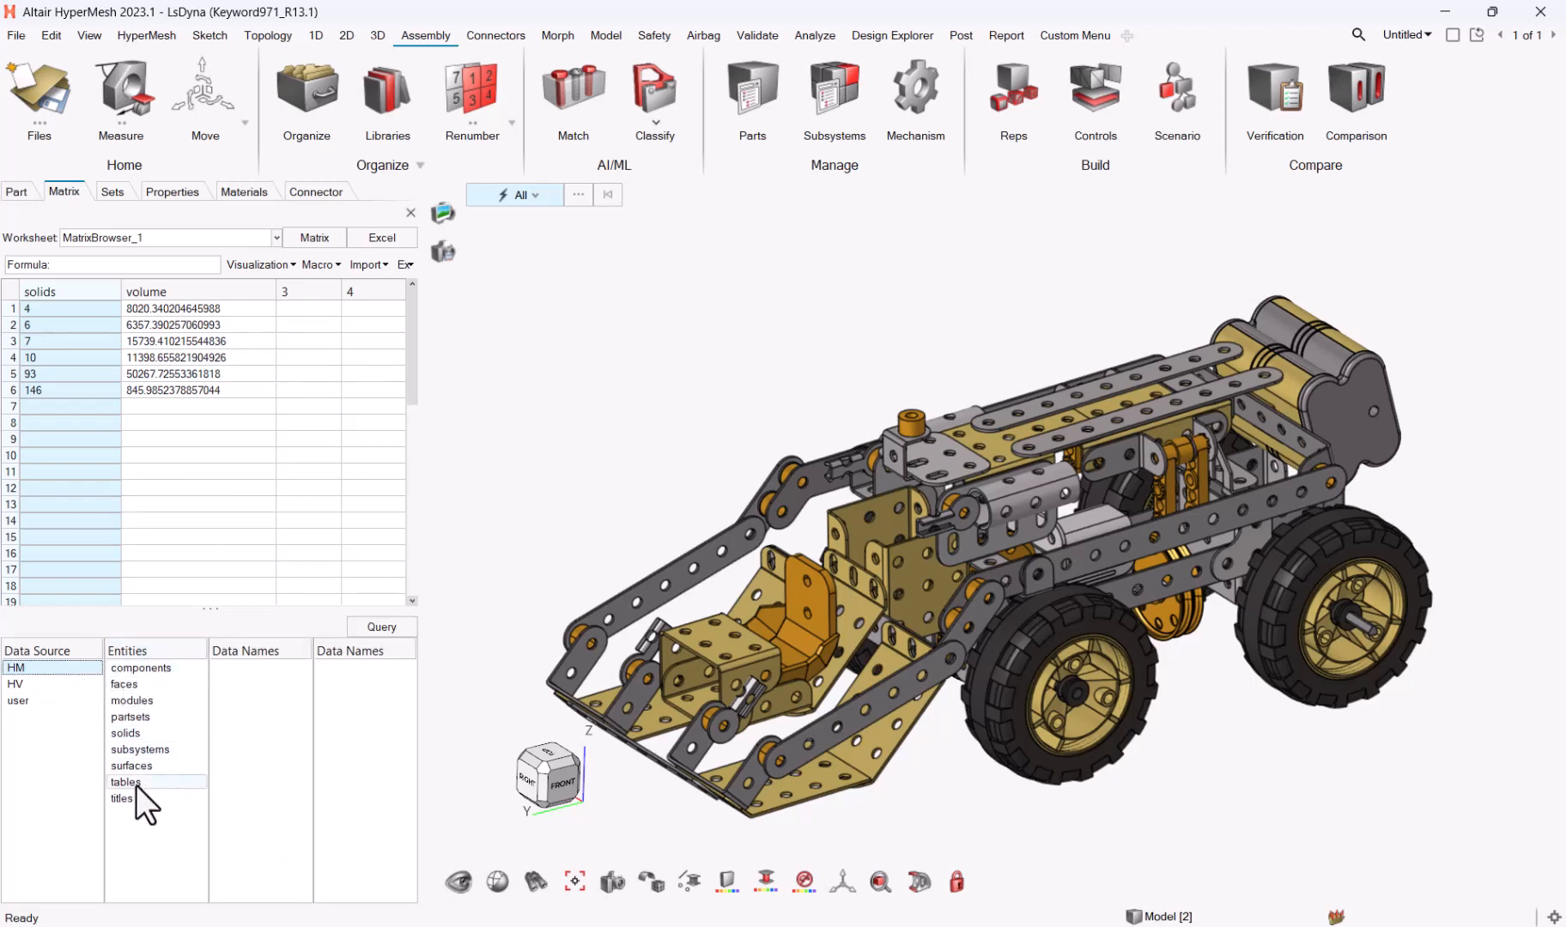
{"action": "left_click", "coordinate": [133, 733]}
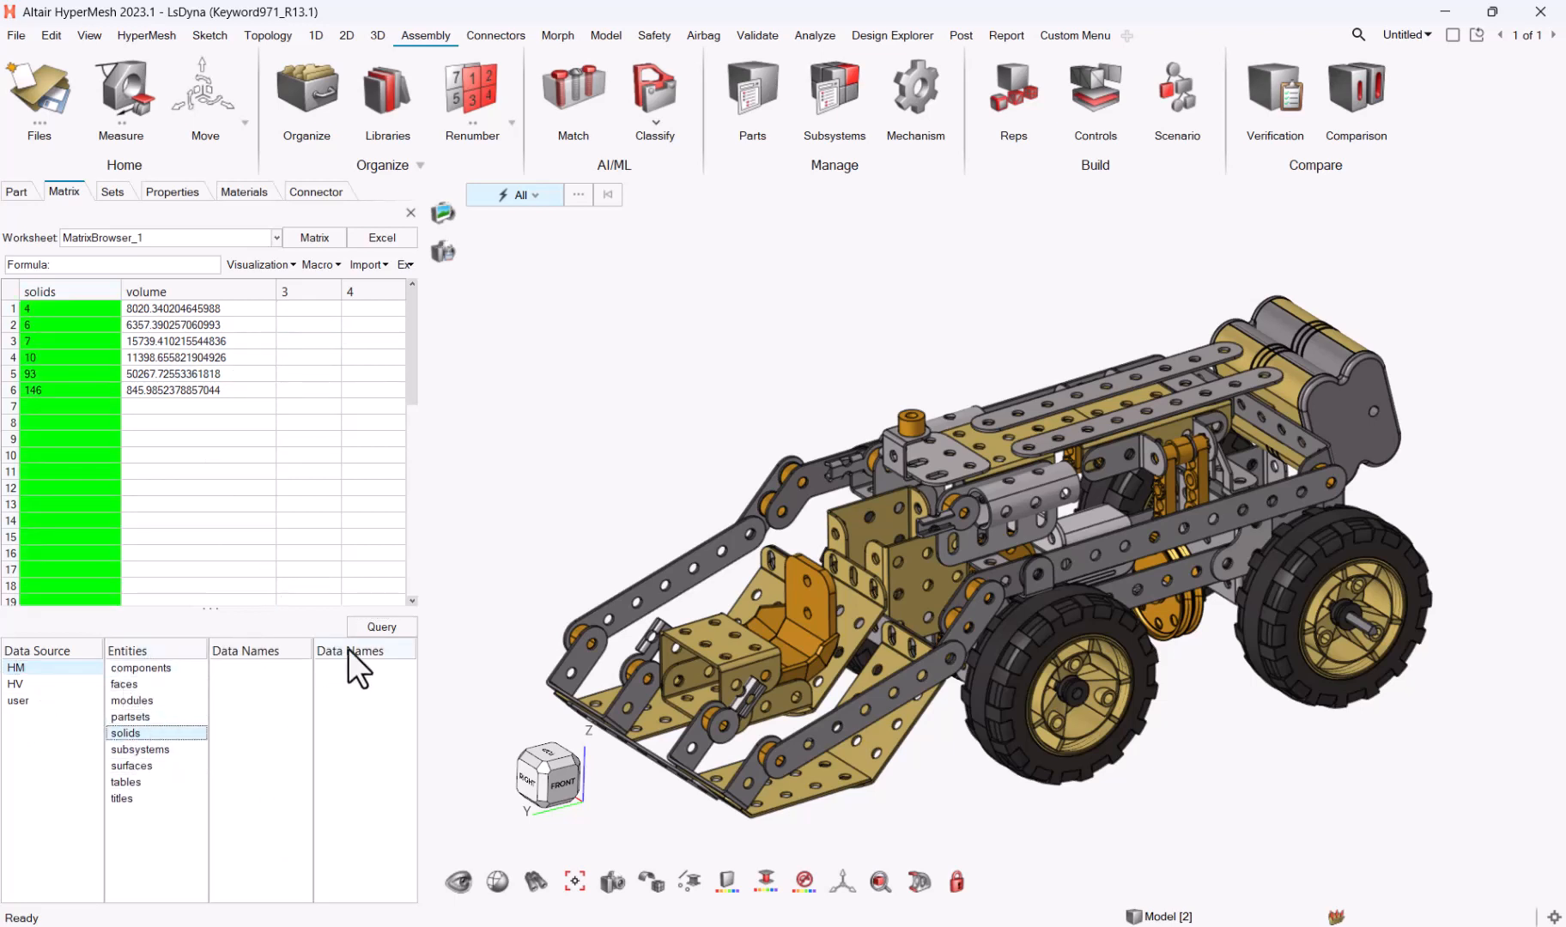
{"action": "left_click", "coordinate": [359, 623]}
{"action": "scroll", "coordinate": [689, 489], "scroll_direction": "up", "scroll_amount": 5}
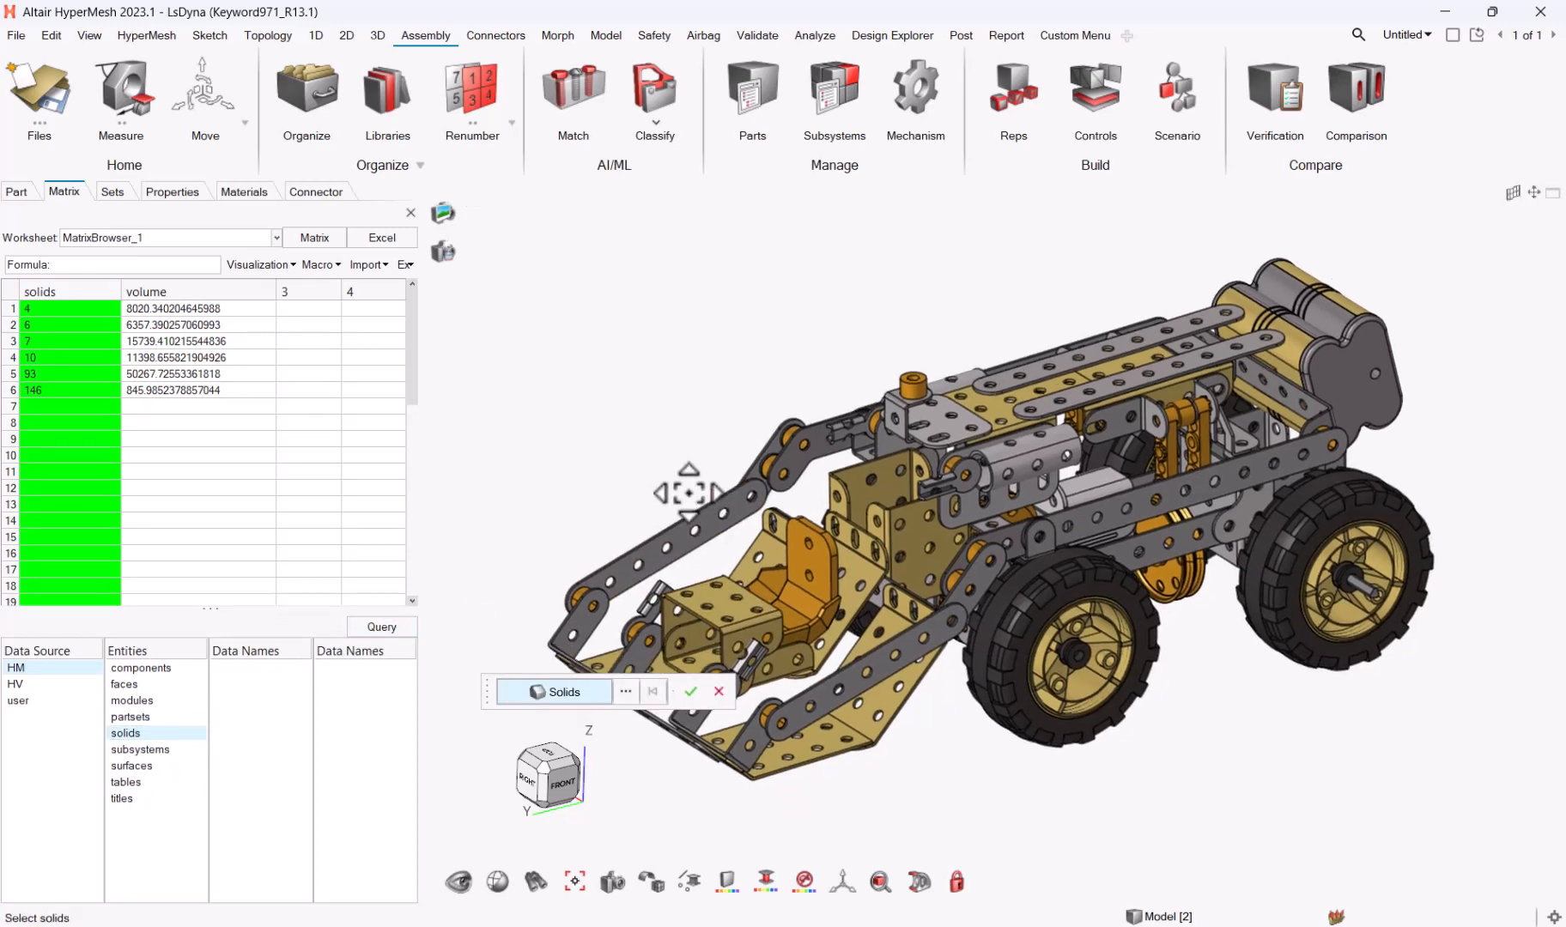
{"action": "left_click", "coordinate": [975, 777]}
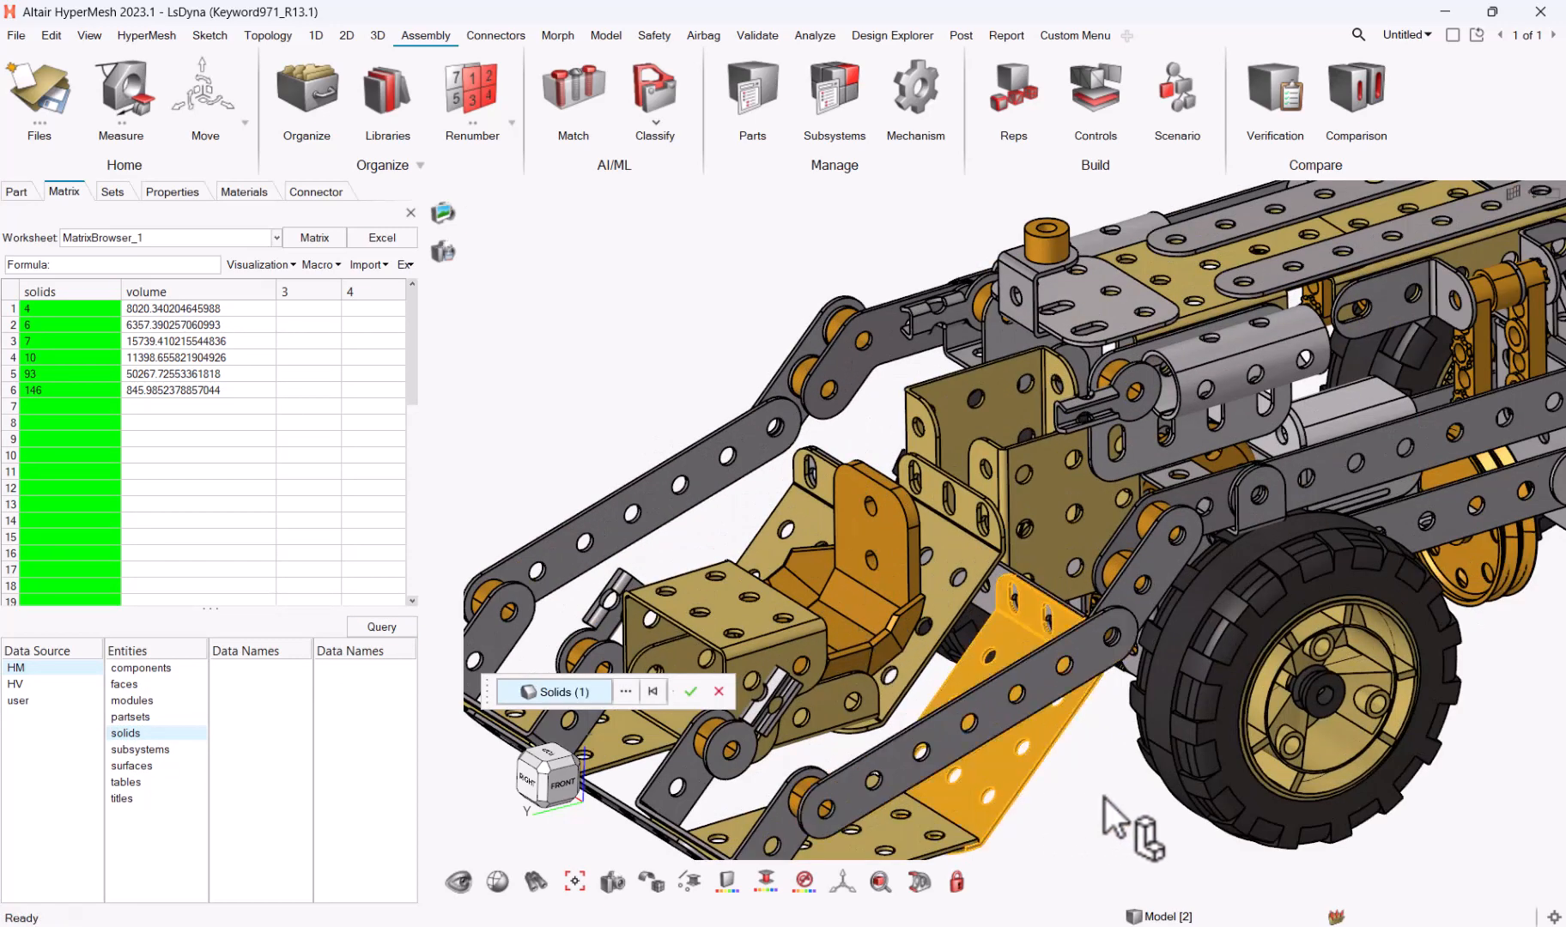
{"action": "middle_click_drag", "start_coordinate": [1105, 799], "coordinate": [984, 527]}
{"action": "left_click", "coordinate": [908, 472]}
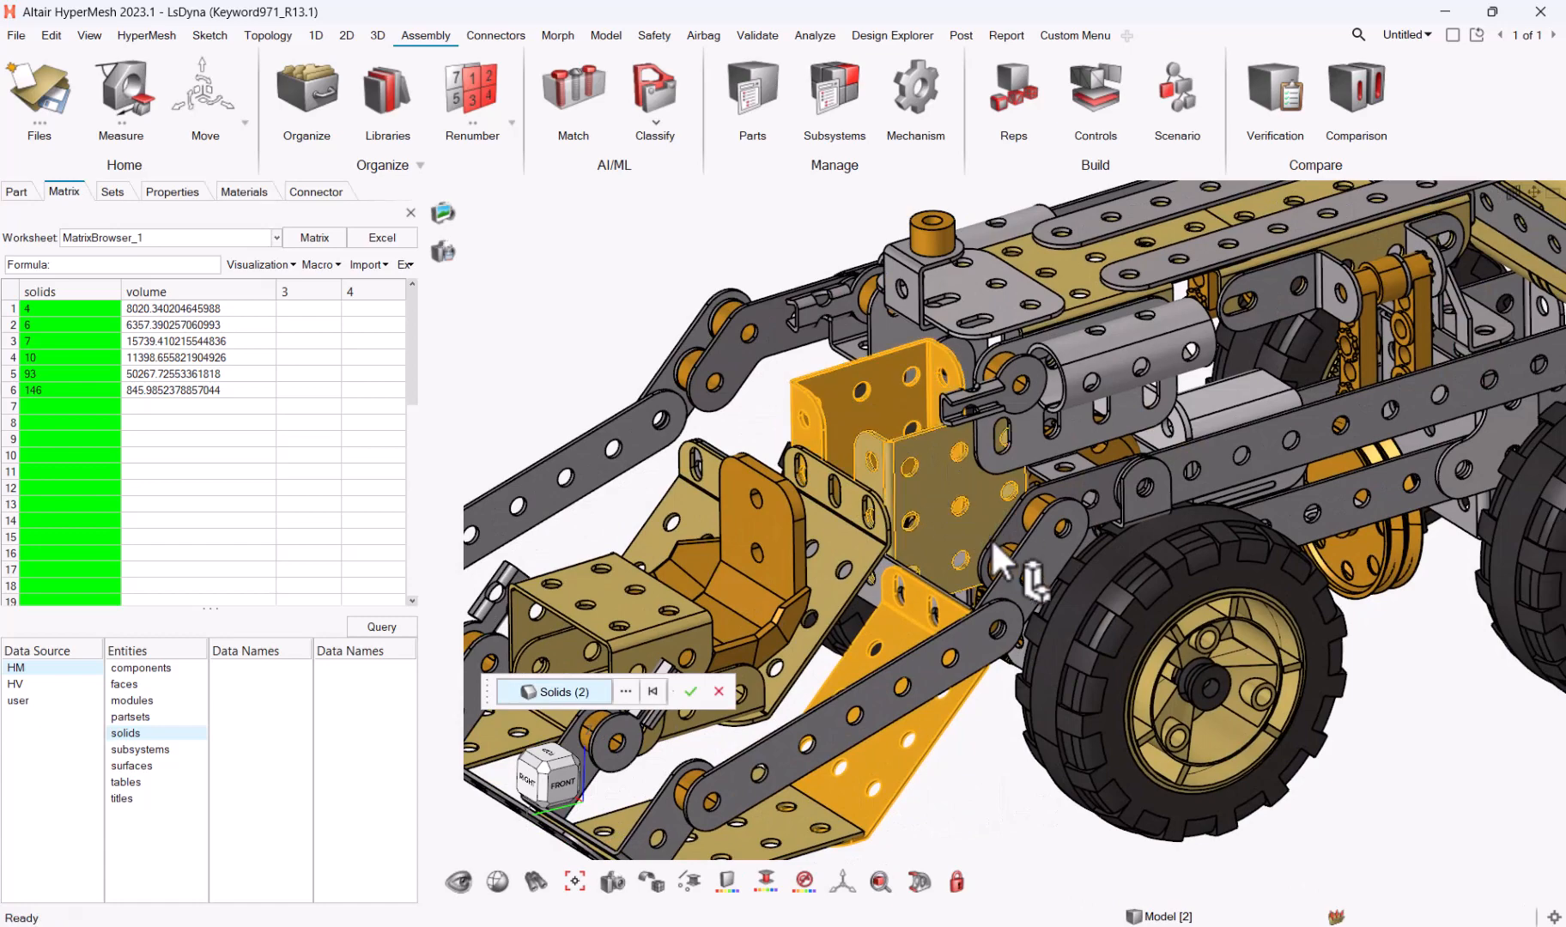
Add the plate ahead of the rear wheel, the long side strip and the small front pin, and complete the five-solid query
{"action": "scroll", "coordinate": [1147, 556], "scroll_direction": "down", "scroll_amount": 3}
{"action": "middle_click_drag", "start_coordinate": [1144, 550], "coordinate": [1258, 584]}
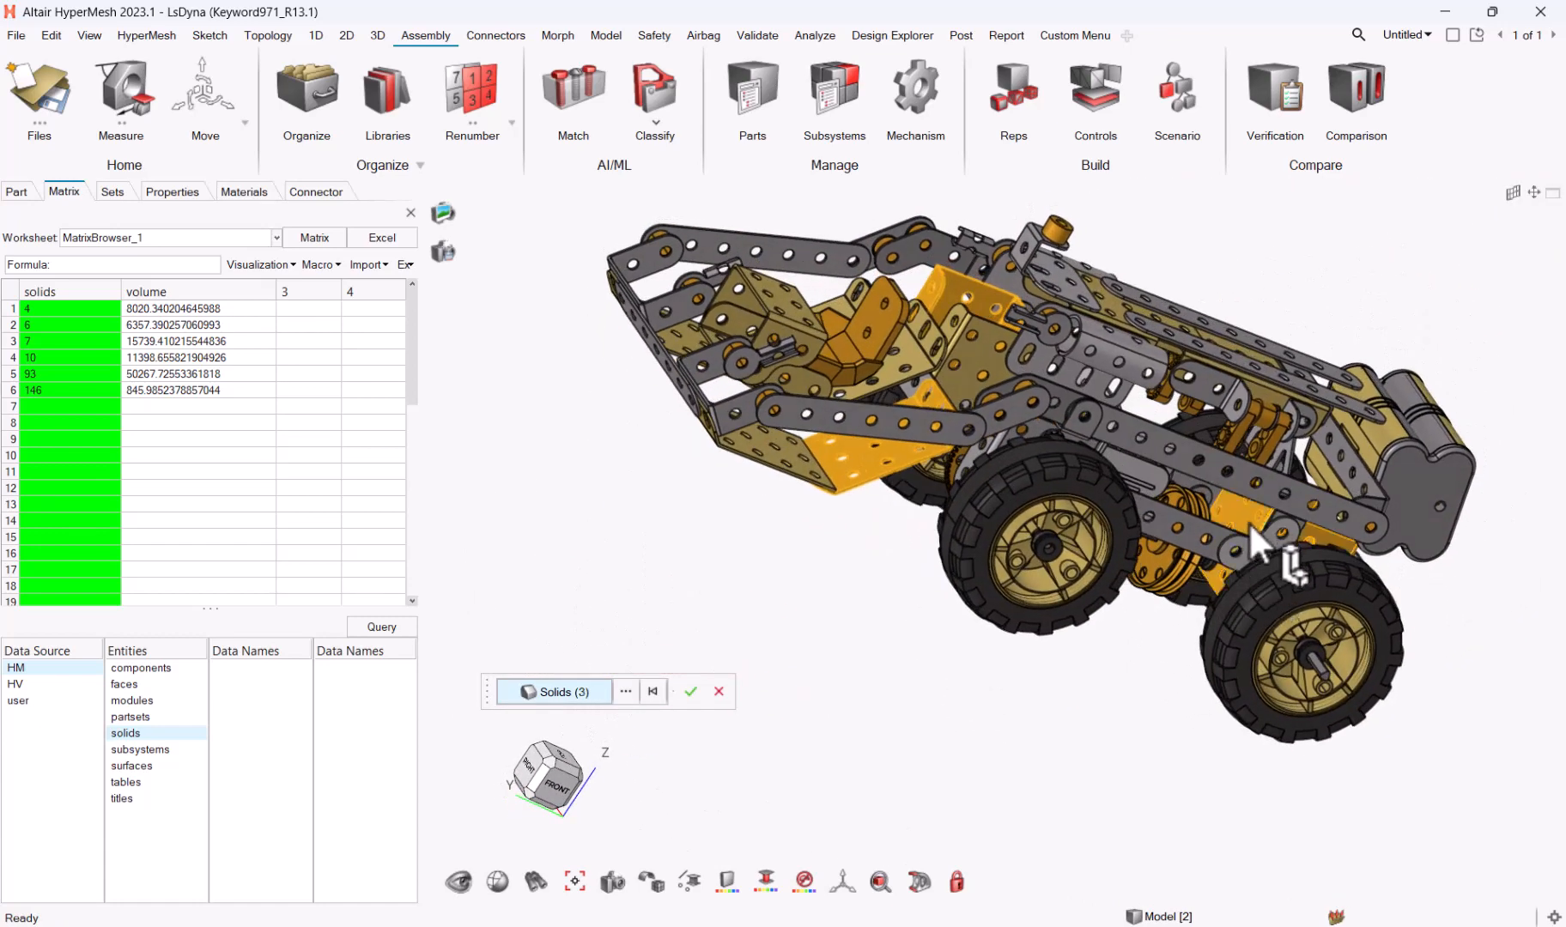
{"action": "left_click", "coordinate": [1235, 537]}
{"action": "left_click", "coordinate": [1242, 488]}
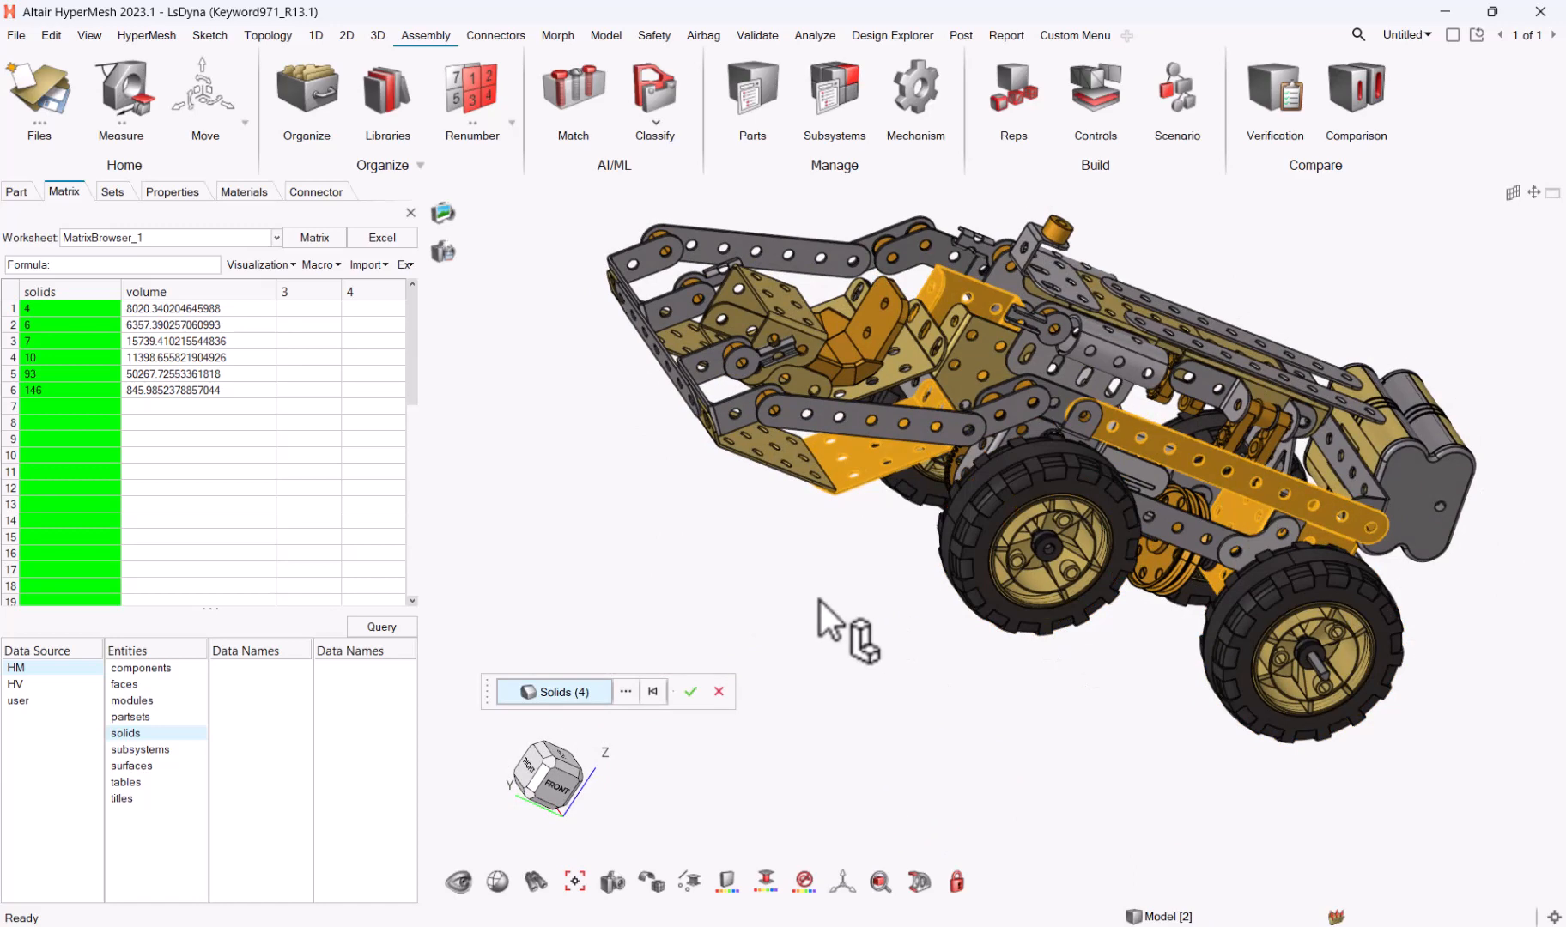
{"action": "middle_click_drag", "start_coordinate": [821, 601], "coordinate": [949, 754]}
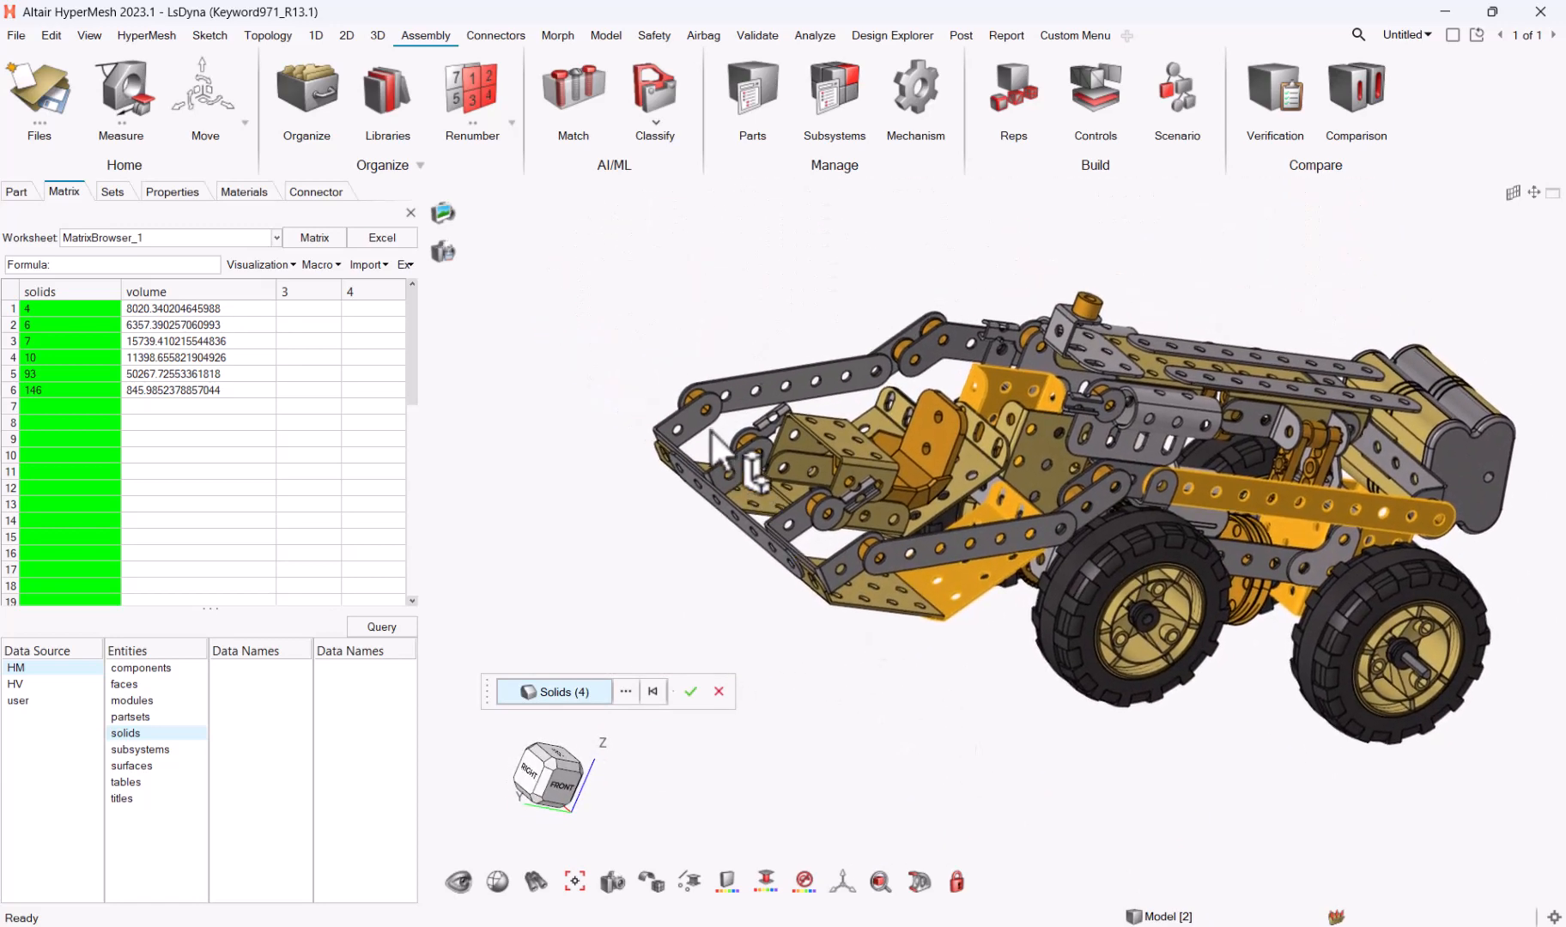
{"action": "middle_click_drag", "start_coordinate": [659, 391], "coordinate": [729, 429]}
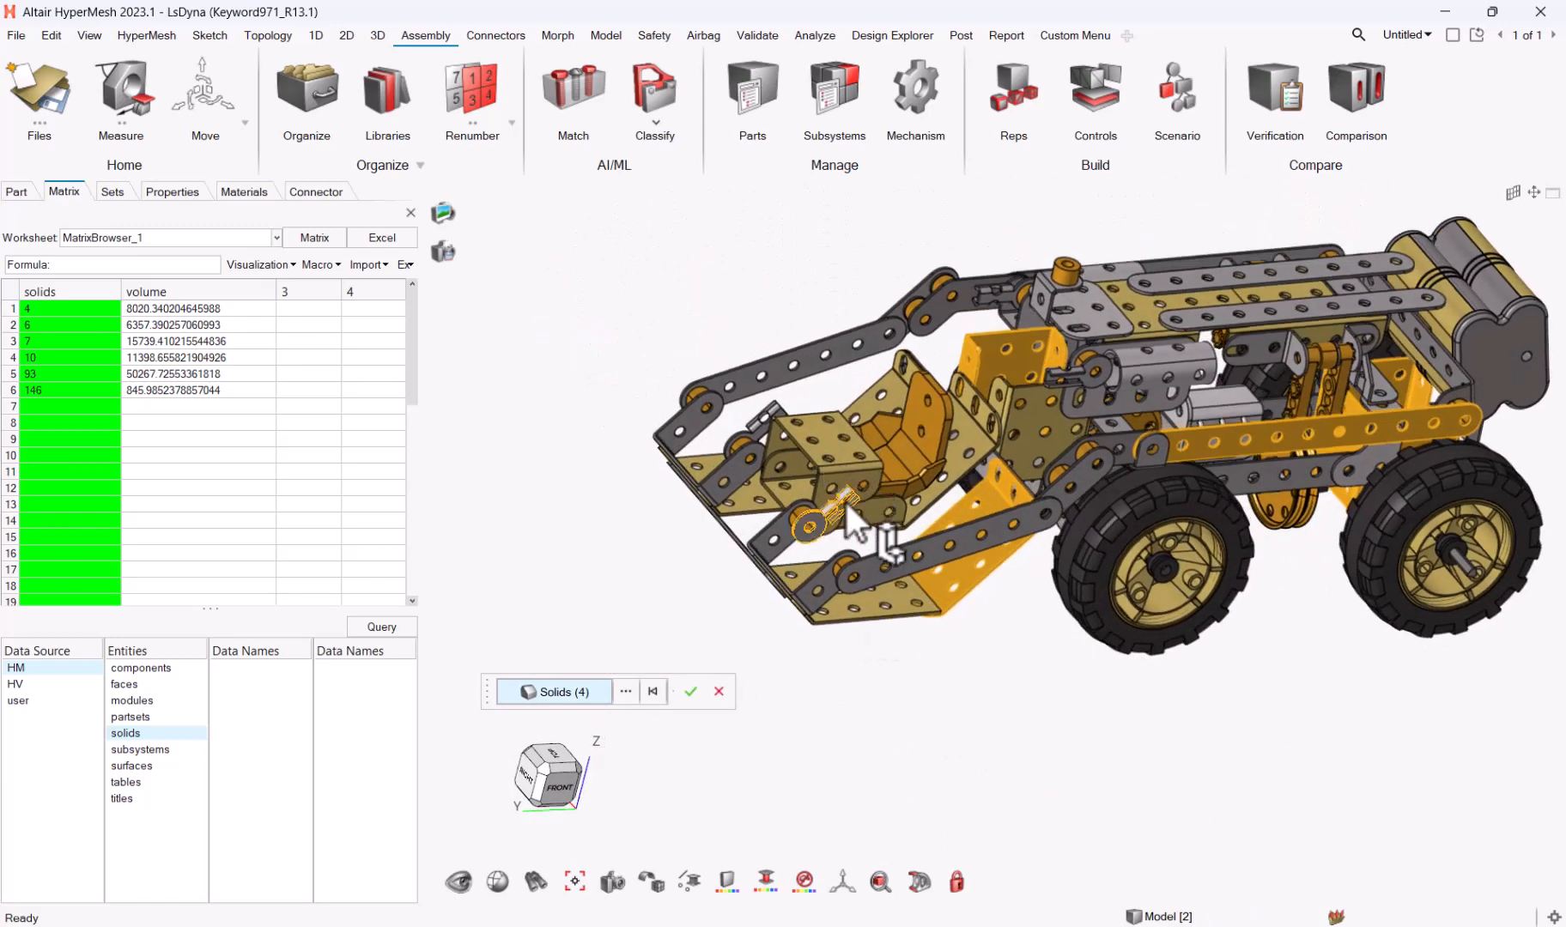
{"action": "left_click", "coordinate": [797, 588]}
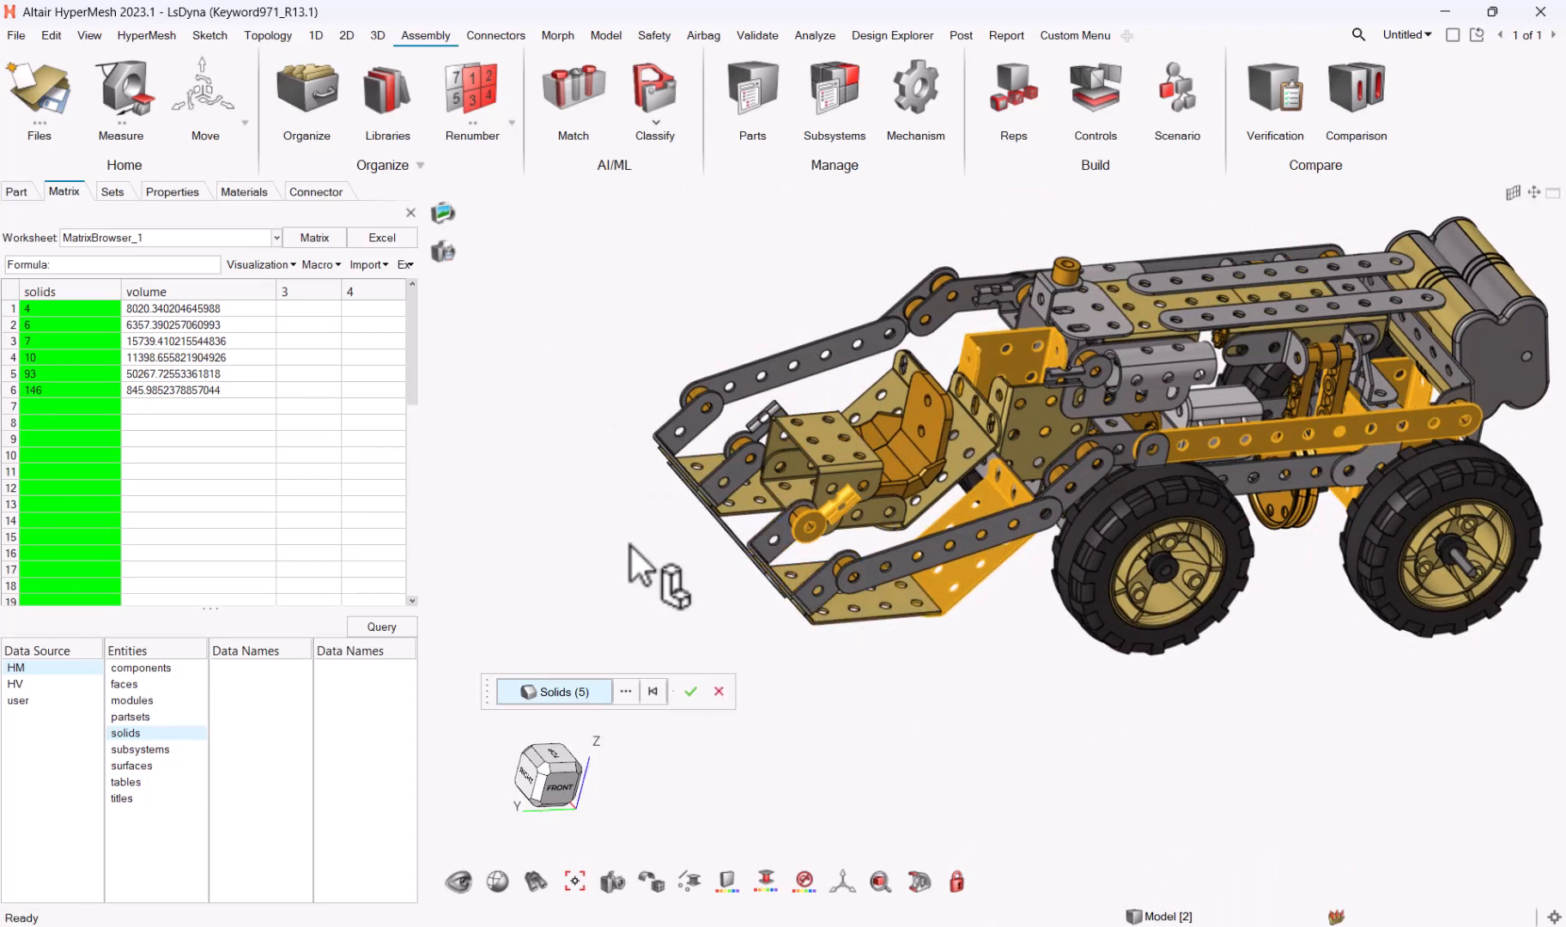
{"action": "left_click", "coordinate": [691, 692]}
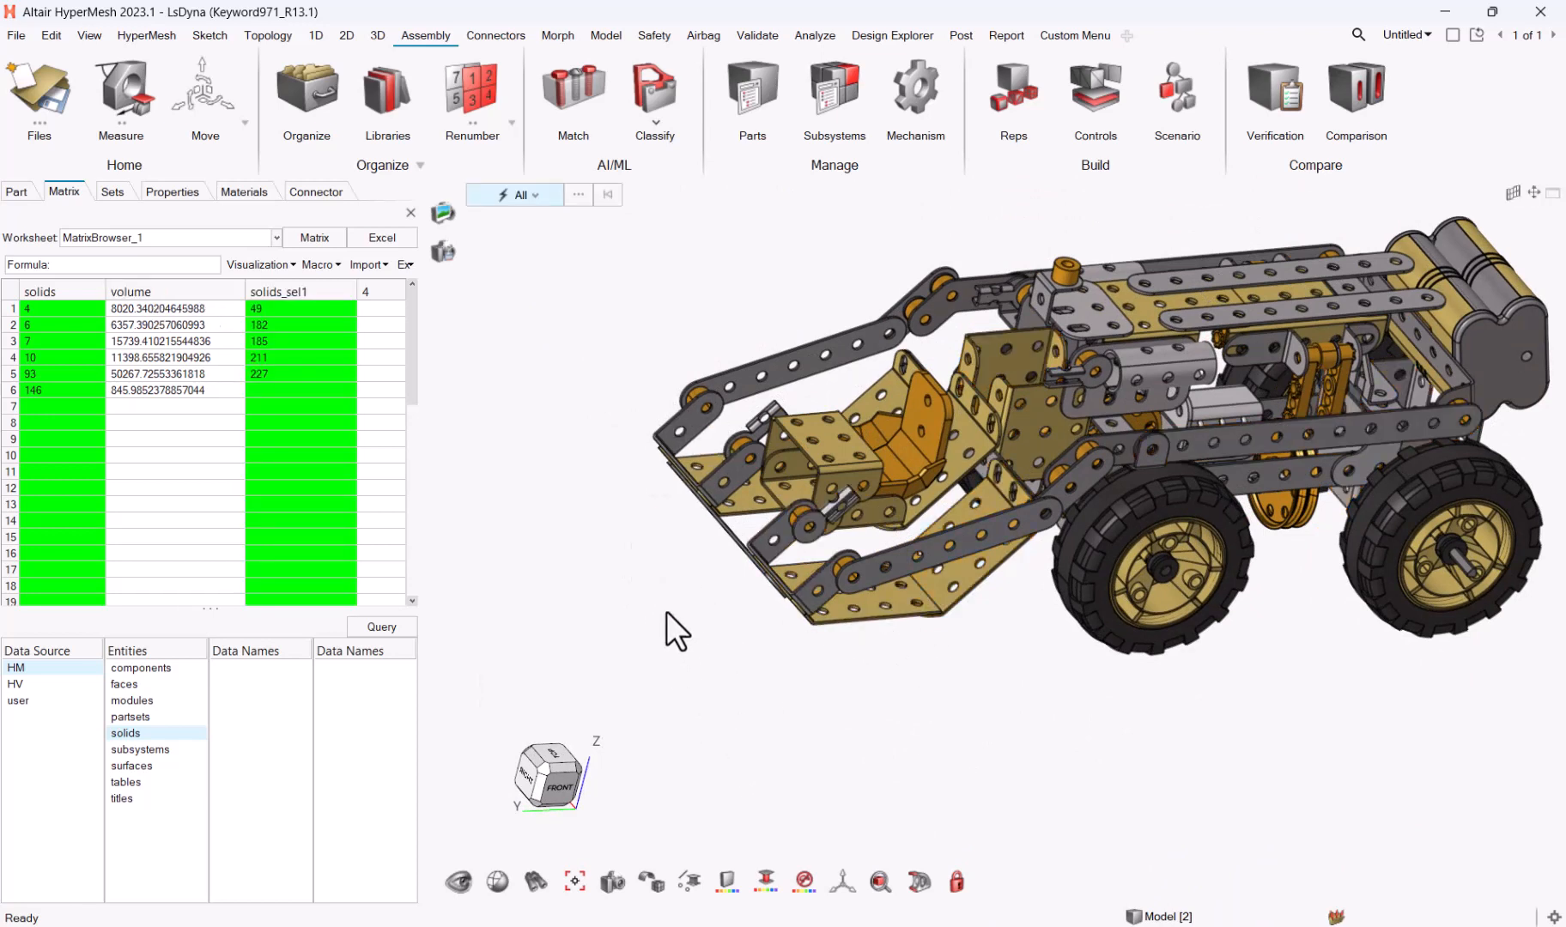
Query the volume data for the solids_sel1 column of the matrix
{"action": "left_click", "coordinate": [322, 293]}
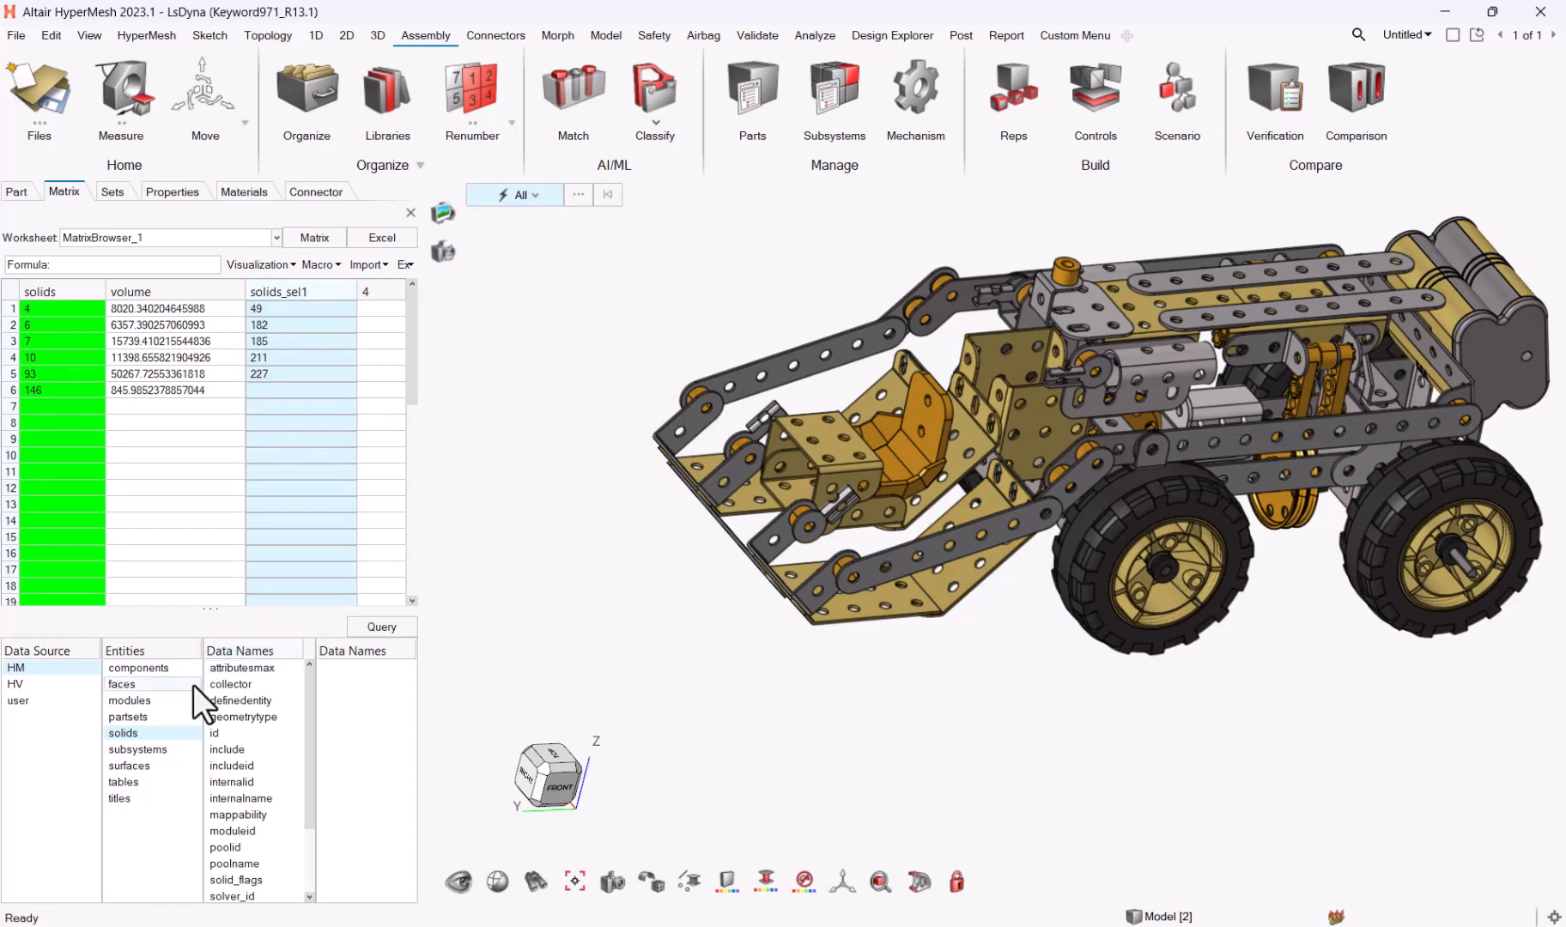
{"action": "left_click_drag", "start_coordinate": [307, 723], "coordinate": [295, 849]}
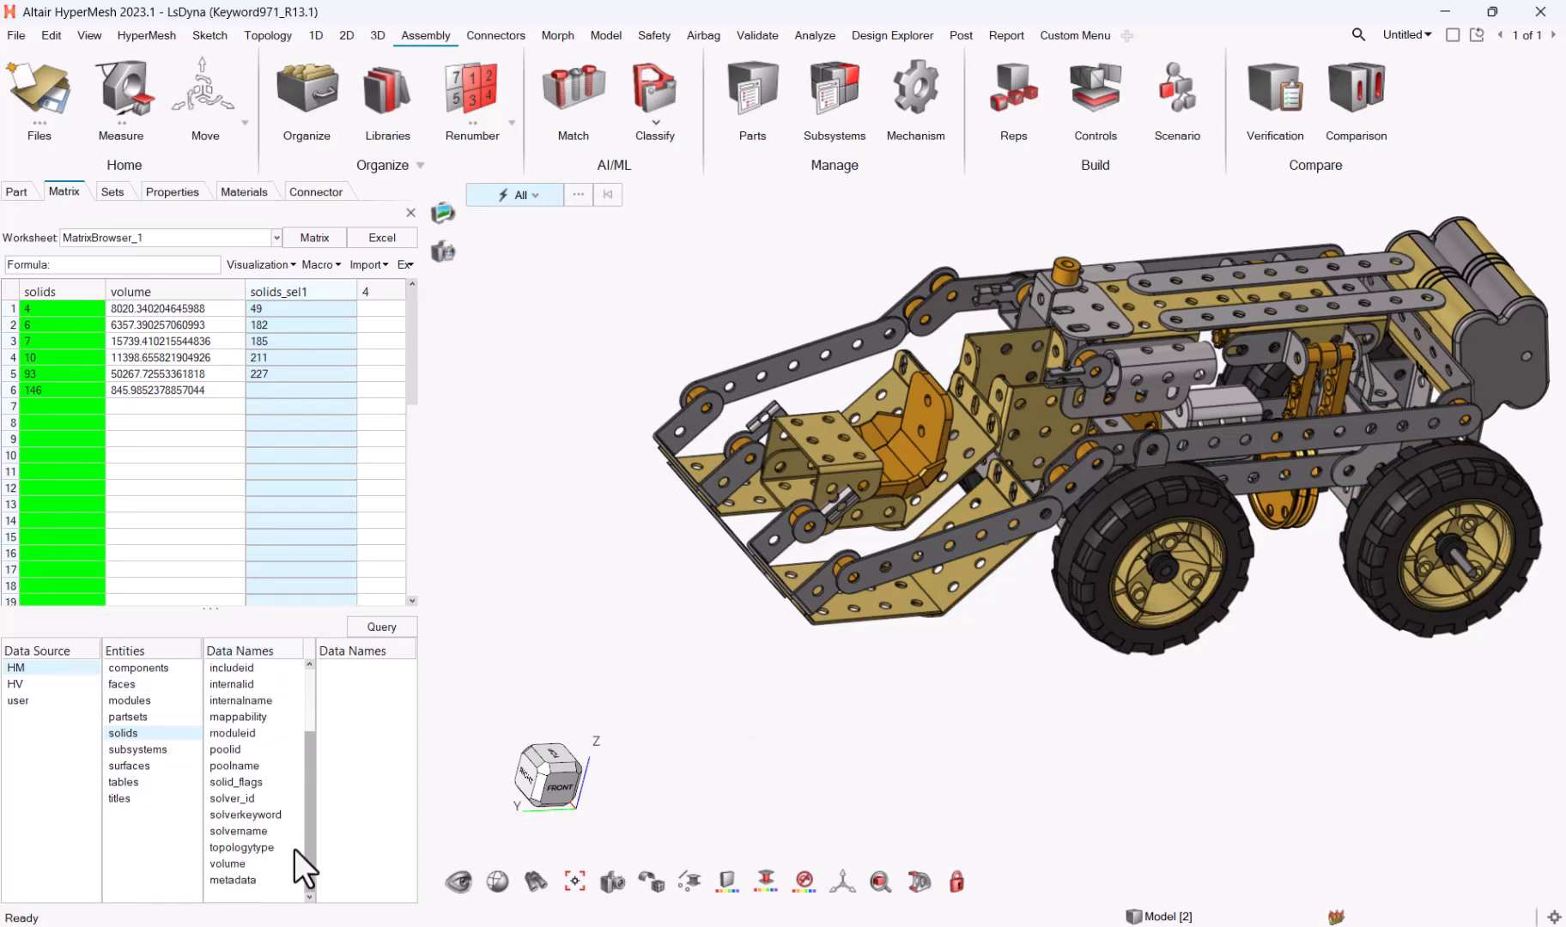
{"action": "left_click", "coordinate": [230, 864]}
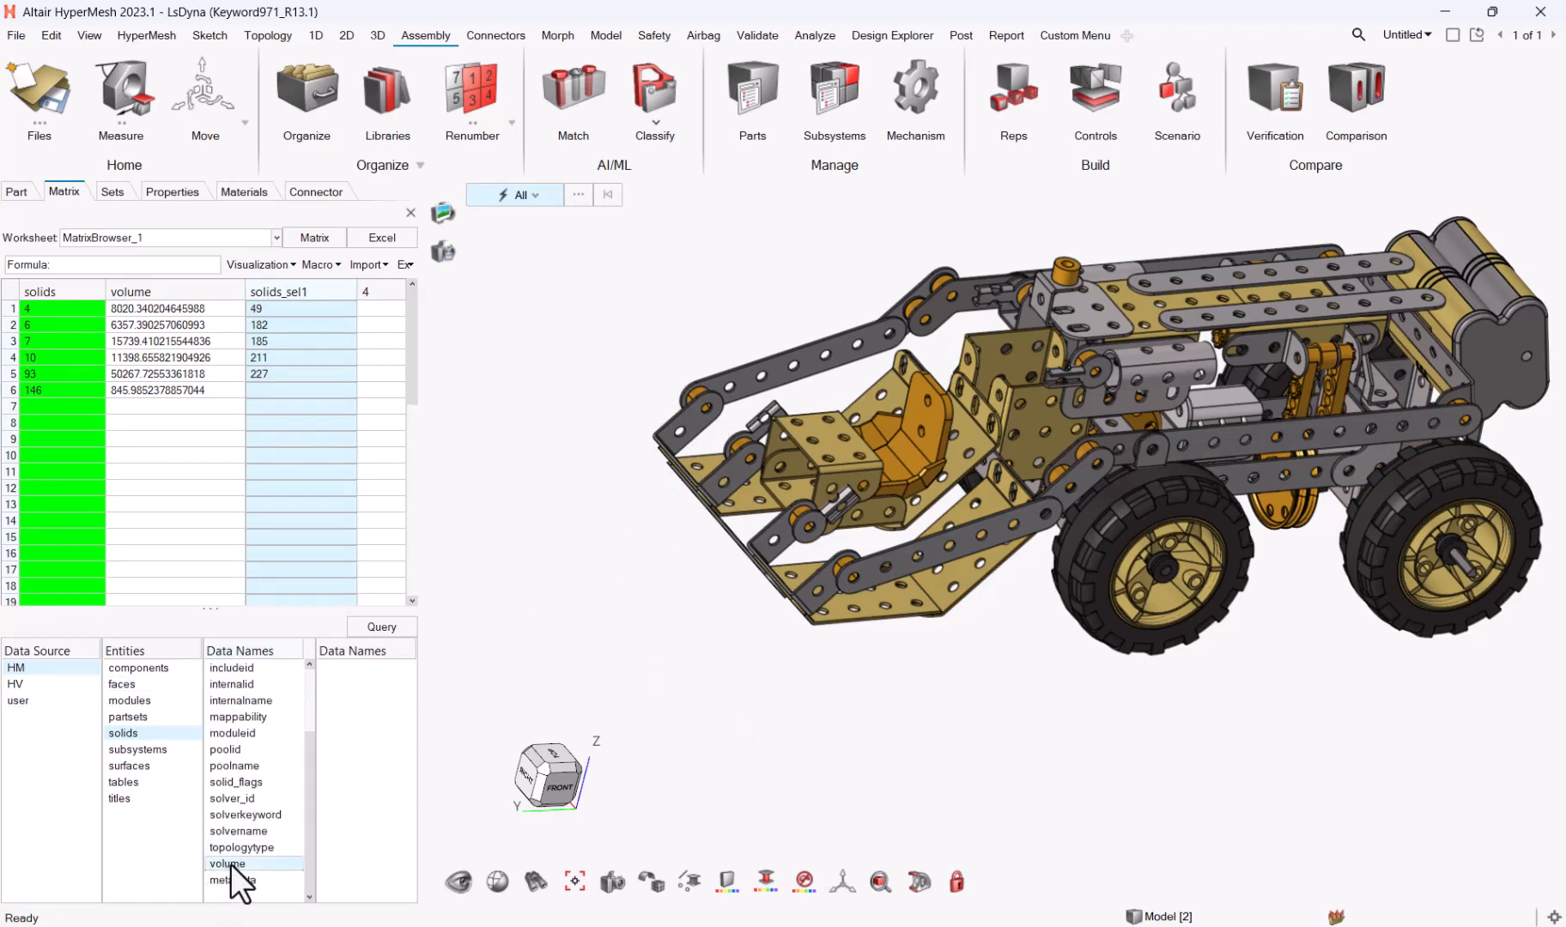
{"action": "left_click", "coordinate": [365, 628]}
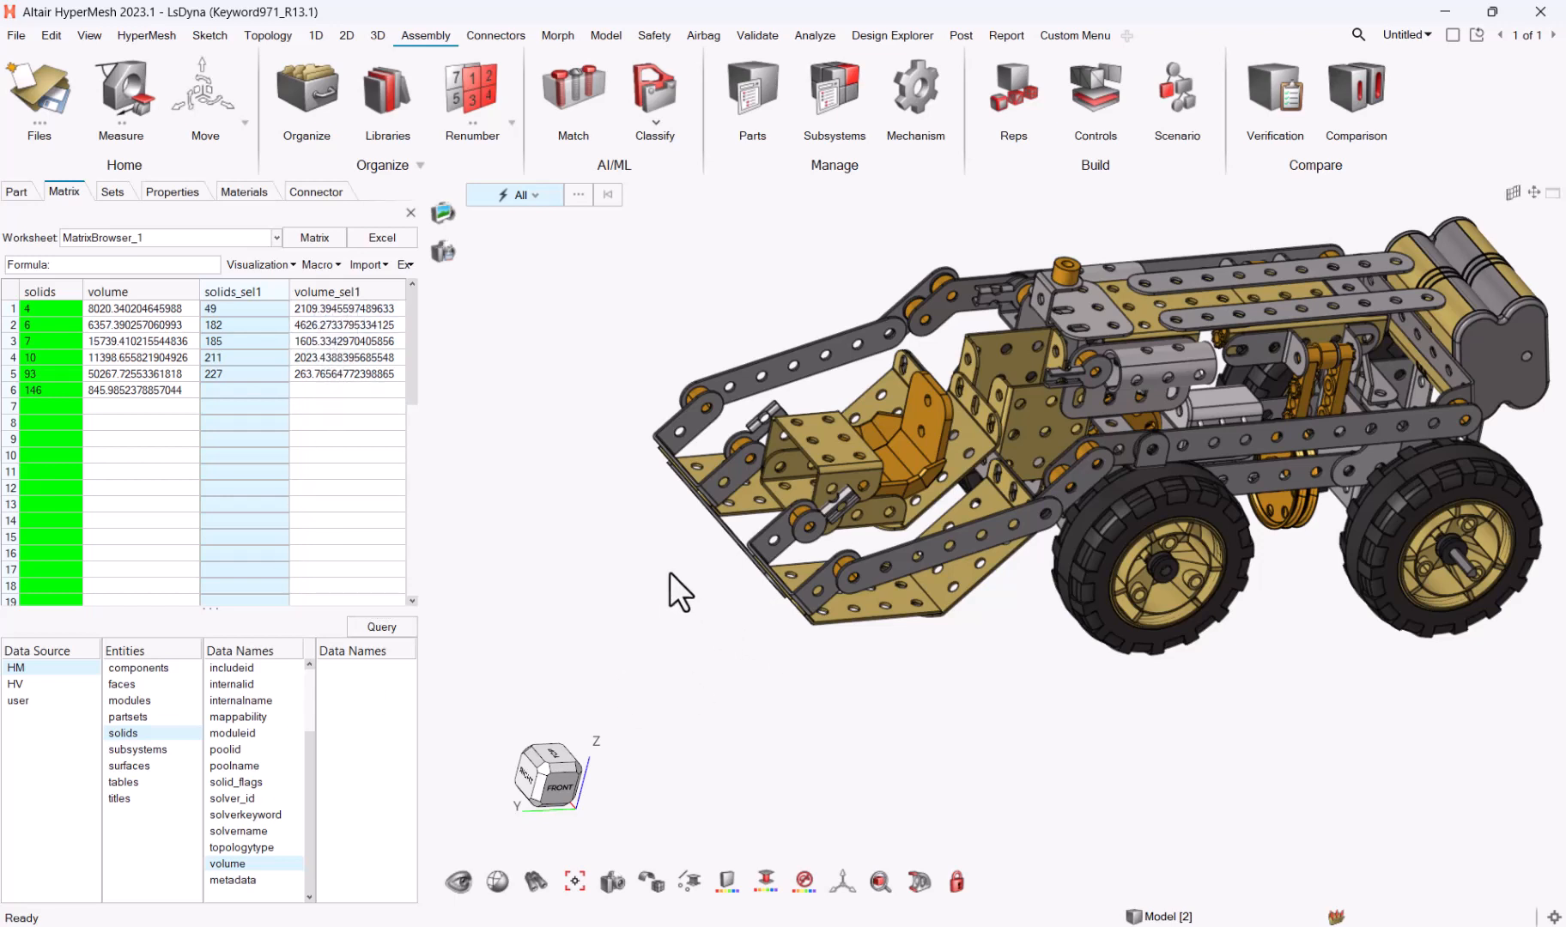
{"action": "middle_click_drag", "start_coordinate": [669, 571], "coordinate": [619, 596]}
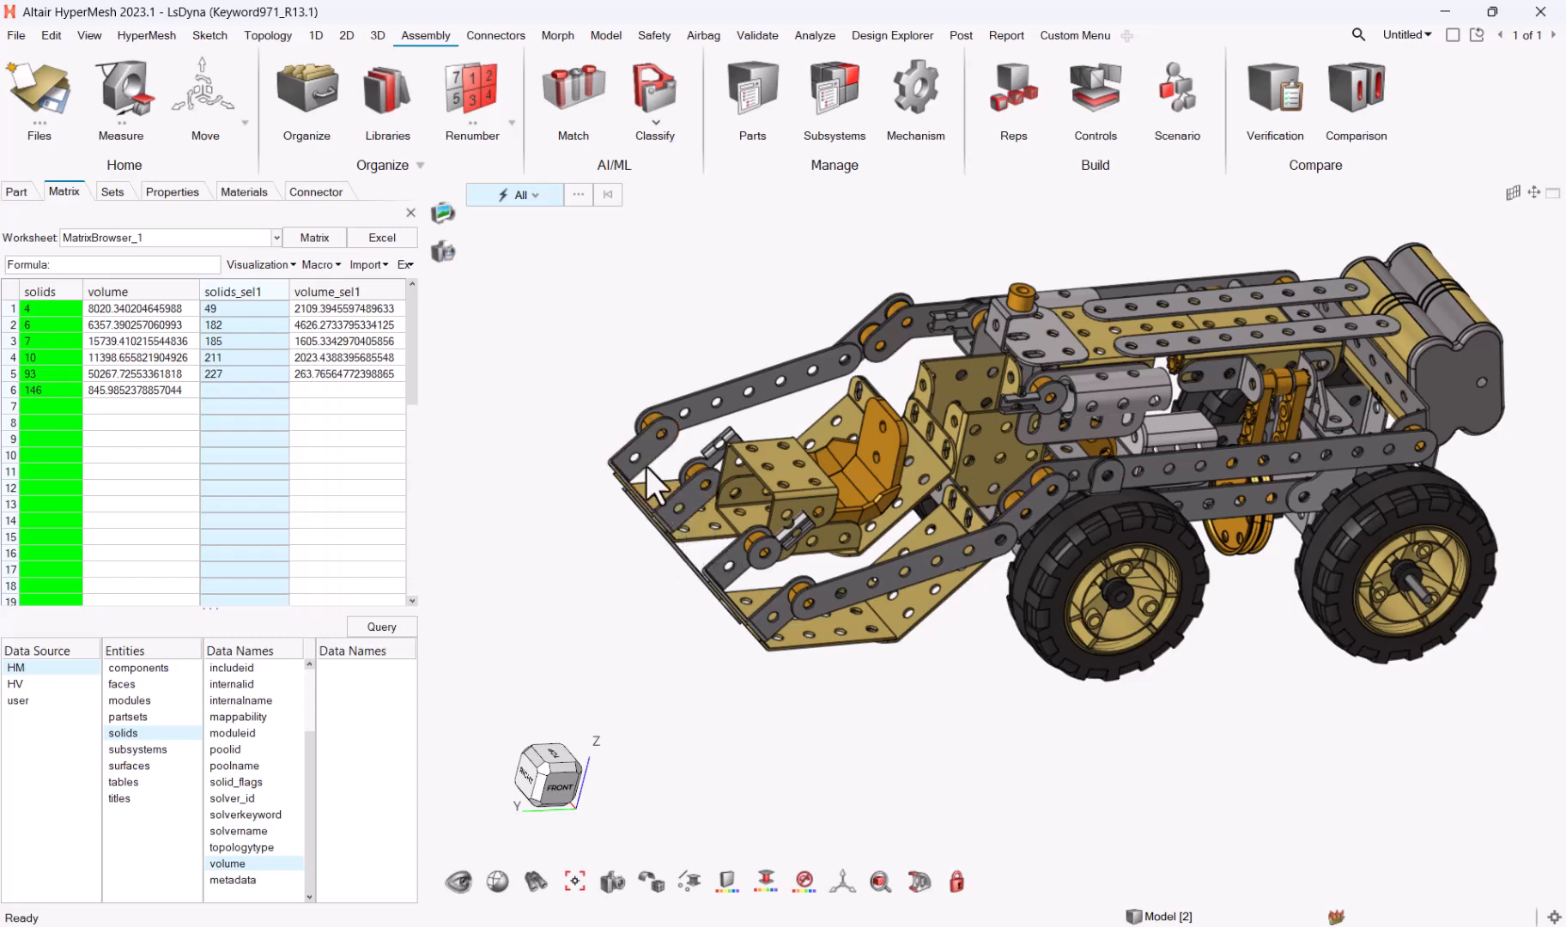
{"action": "middle_click_drag", "start_coordinate": [614, 317], "coordinate": [605, 326]}
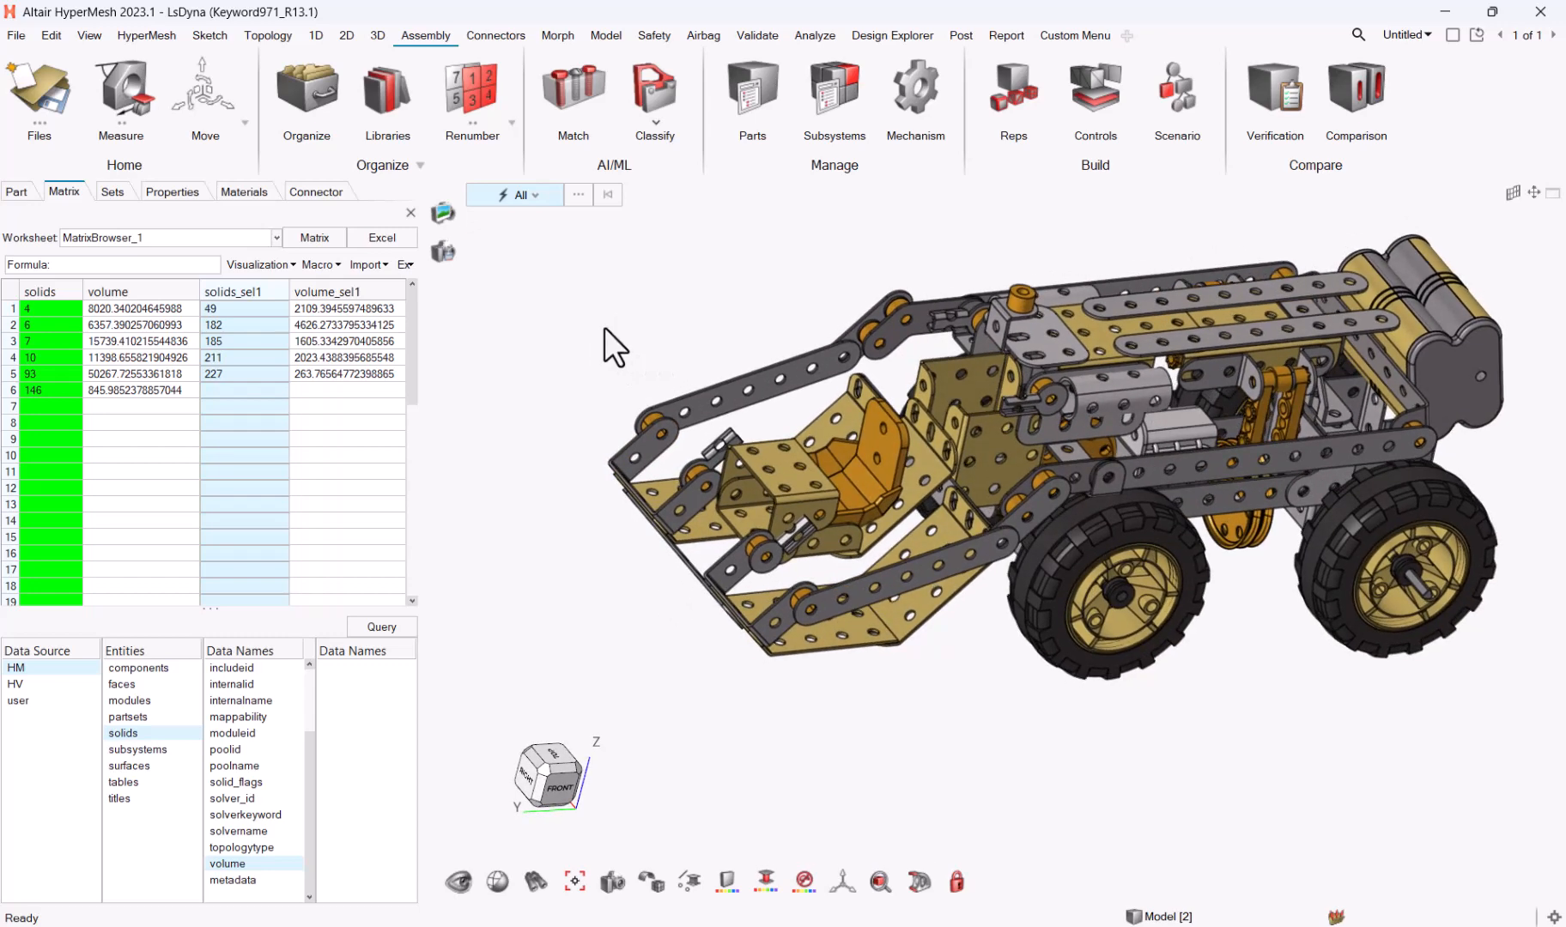
{"action": "right_click_drag", "start_coordinate": [596, 337], "coordinate": [581, 394]}
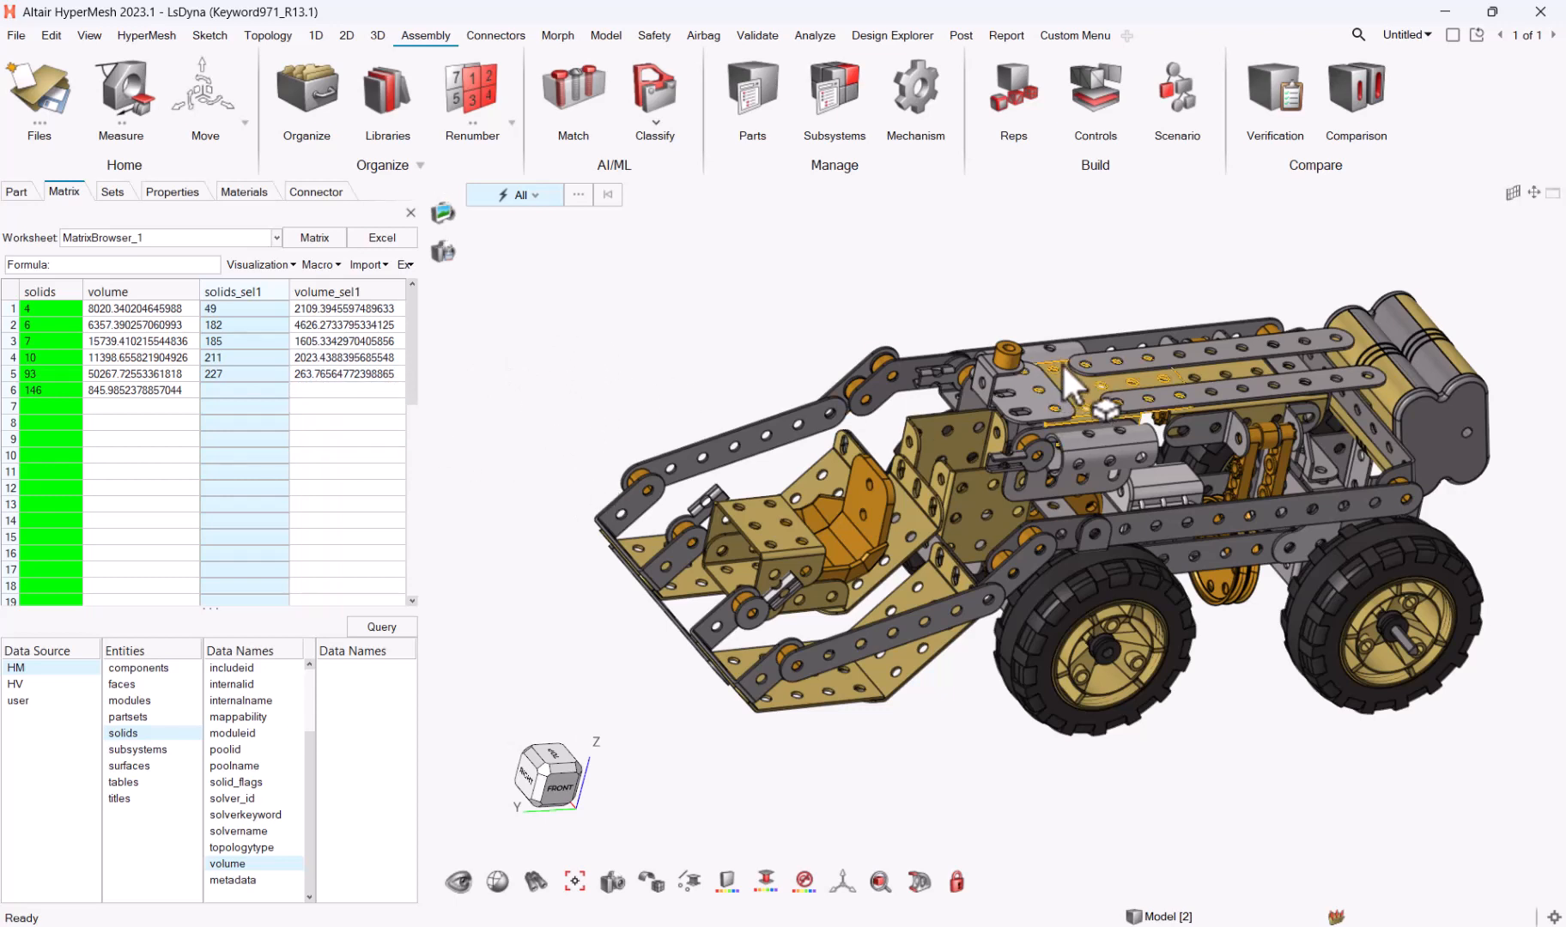
{"action": "mouse_move", "coordinate": [1006, 359]}
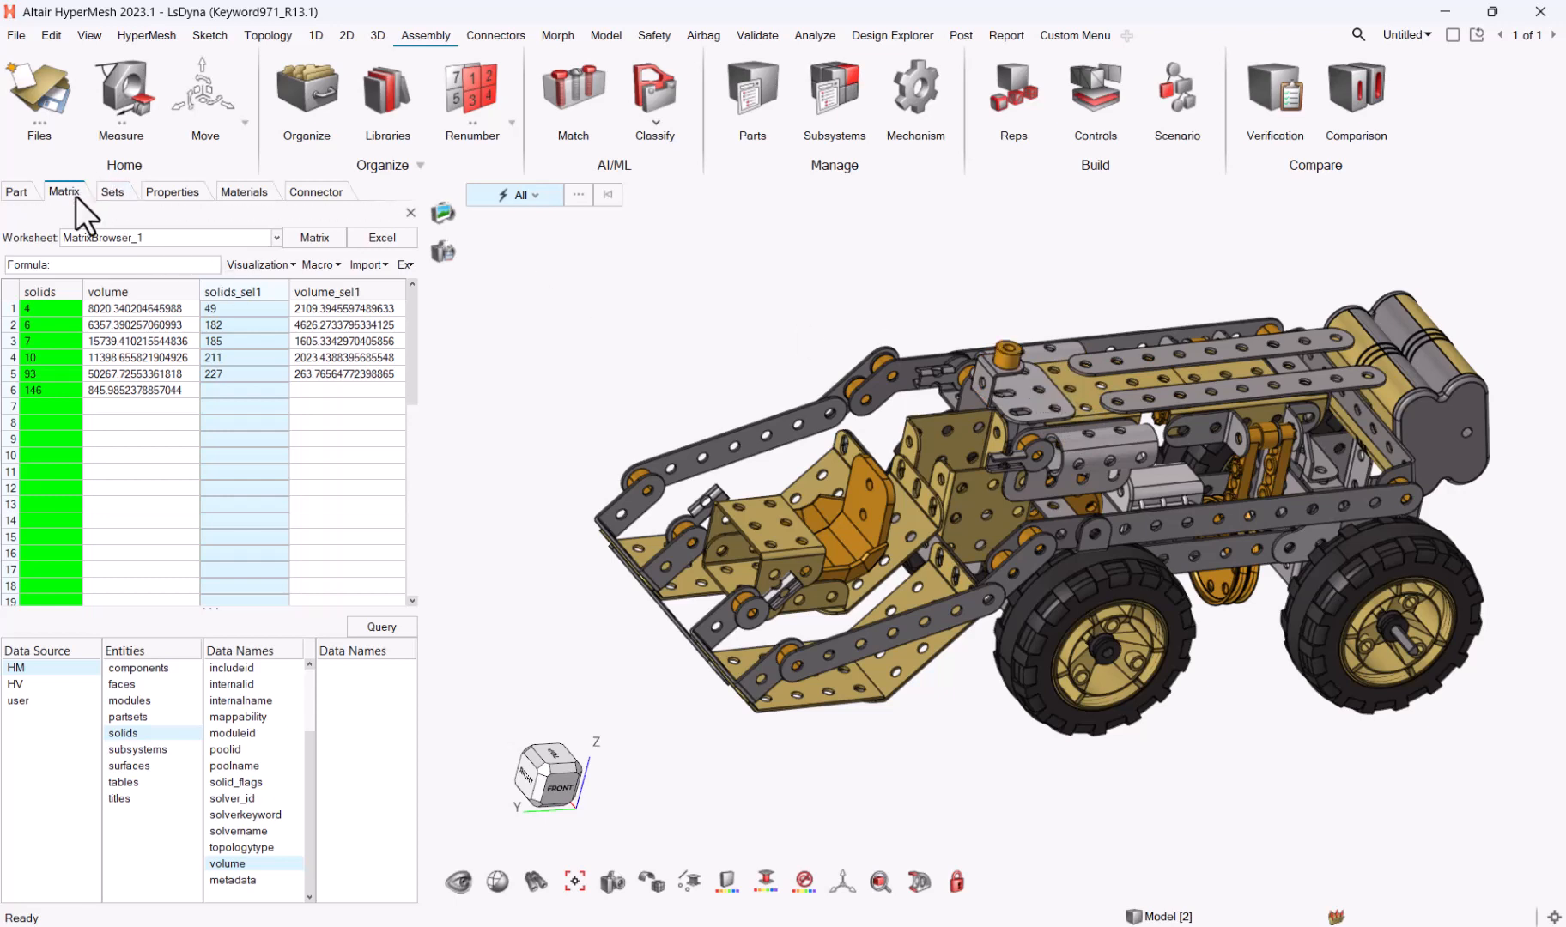
Return to the Part browser and hide the part set view so that only the model hierarchy is listed
{"action": "left_click", "coordinate": [17, 192]}
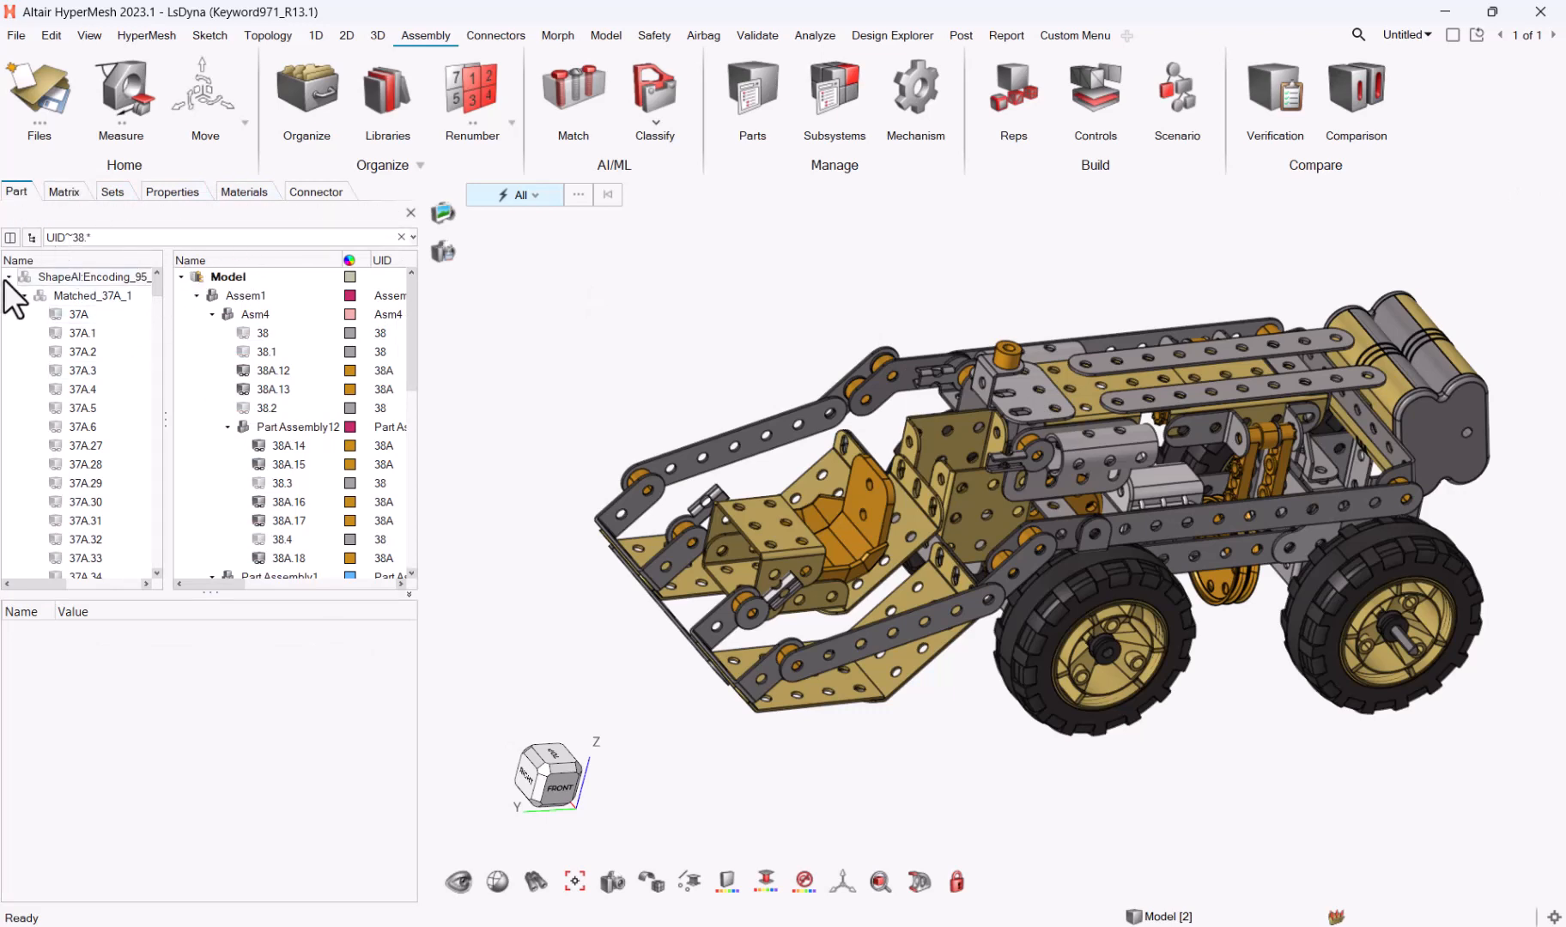
{"action": "left_click", "coordinate": [10, 238]}
{"action": "left_click", "coordinate": [9, 276]}
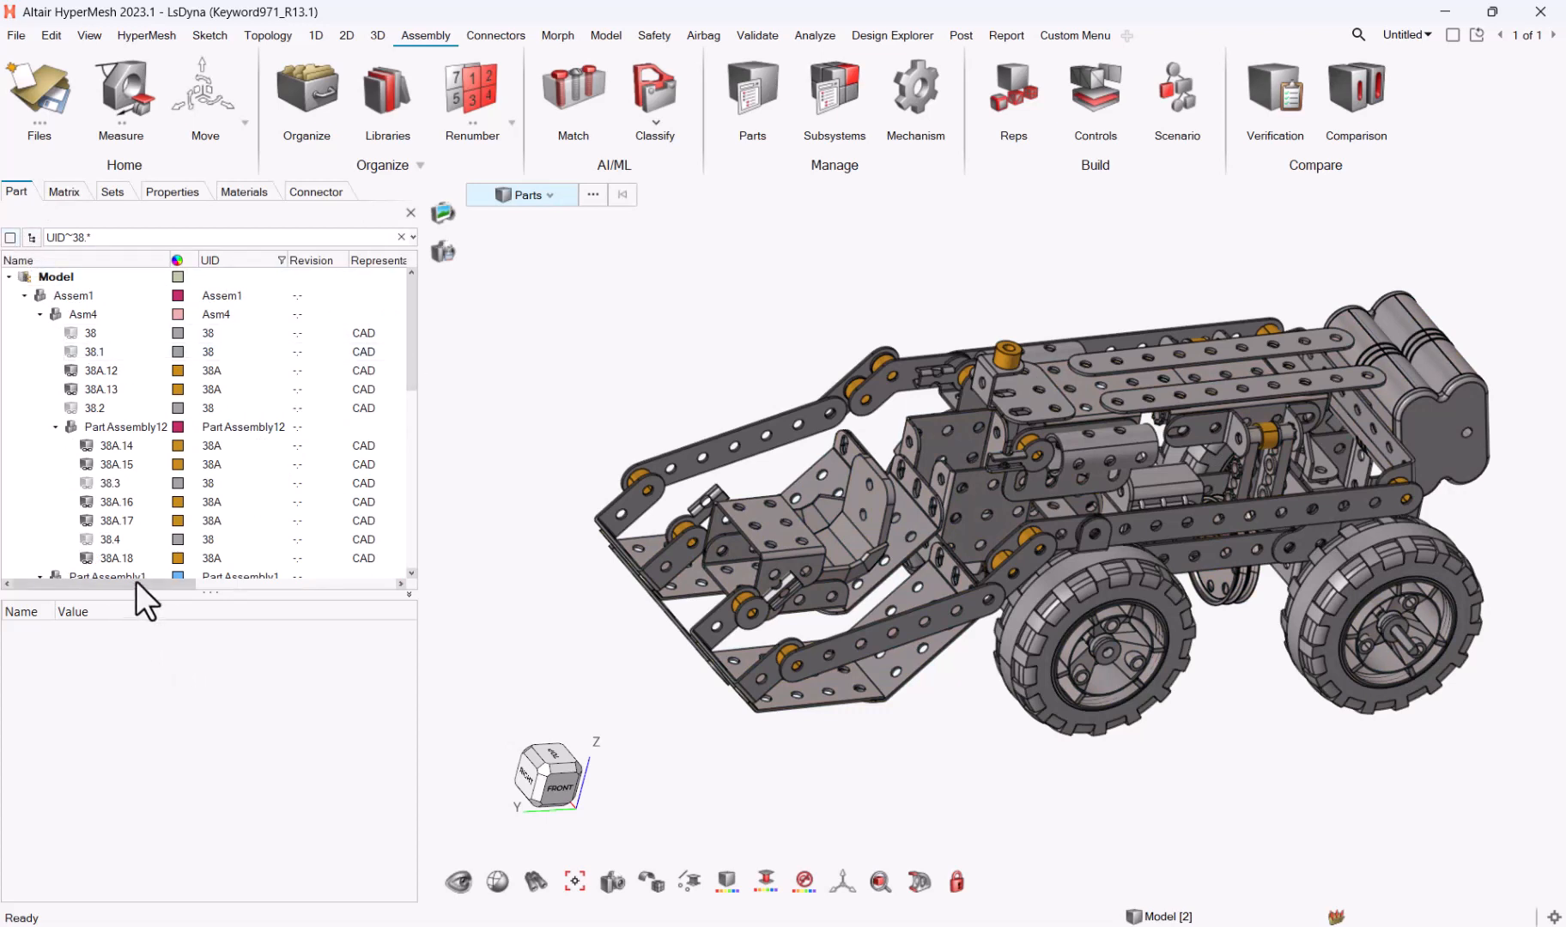
Inspect the PDM data of part 38.1 and the PDM Mesh Flag values of the filtered parts
{"action": "left_click", "coordinate": [156, 351]}
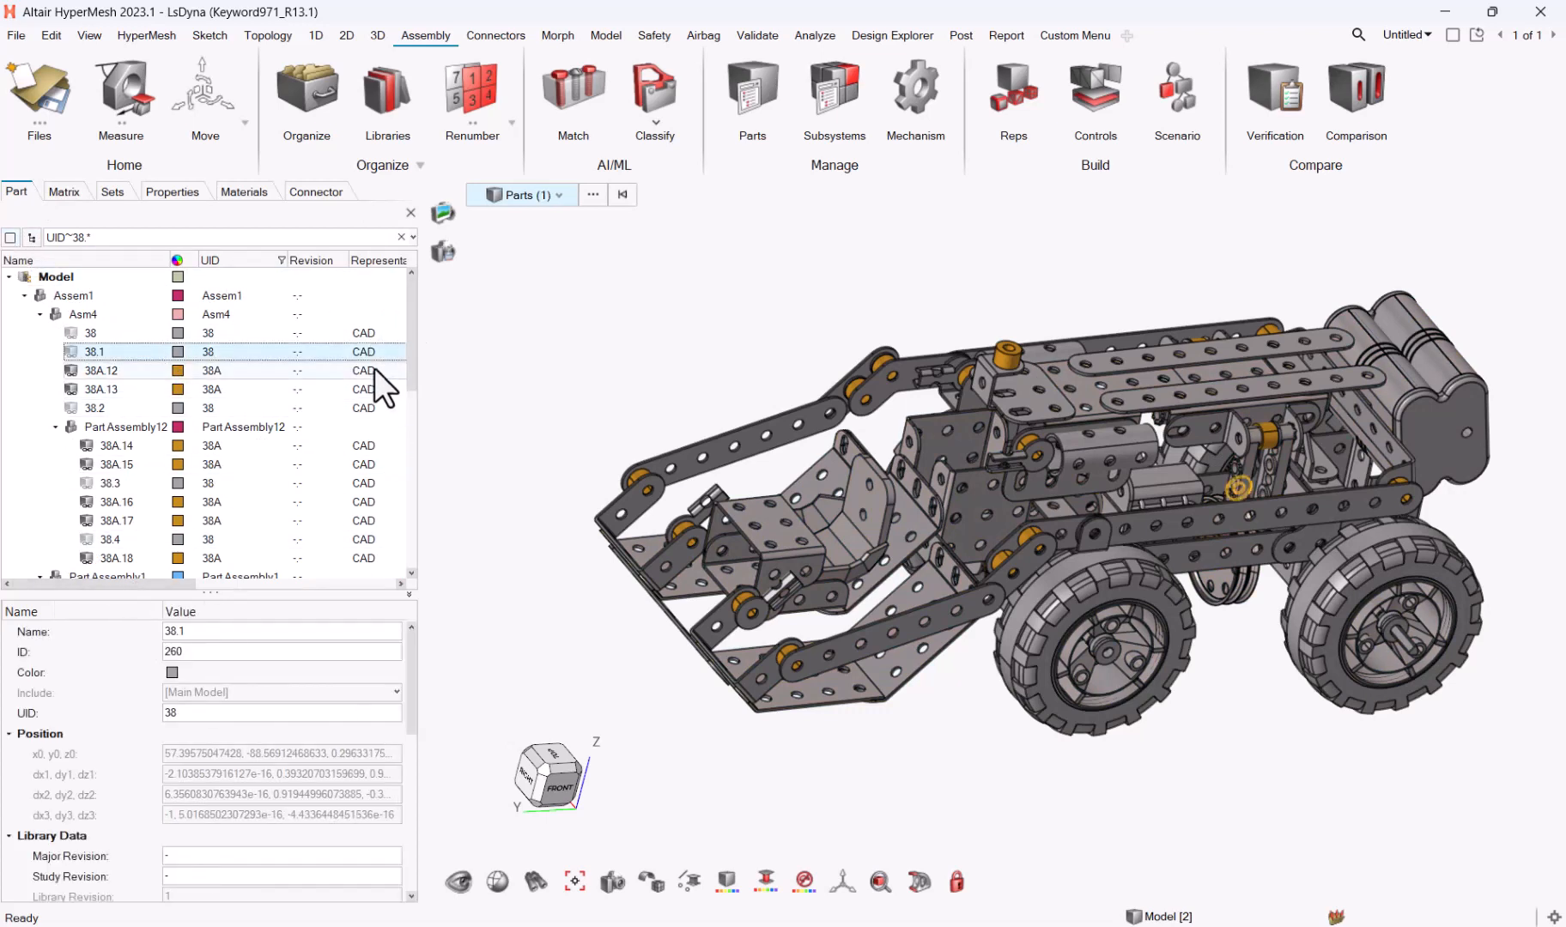
{"action": "left_click_drag", "start_coordinate": [409, 359], "coordinate": [354, 776]}
{"action": "scroll", "coordinate": [409, 773], "scroll_direction": "down", "scroll_amount": 5}
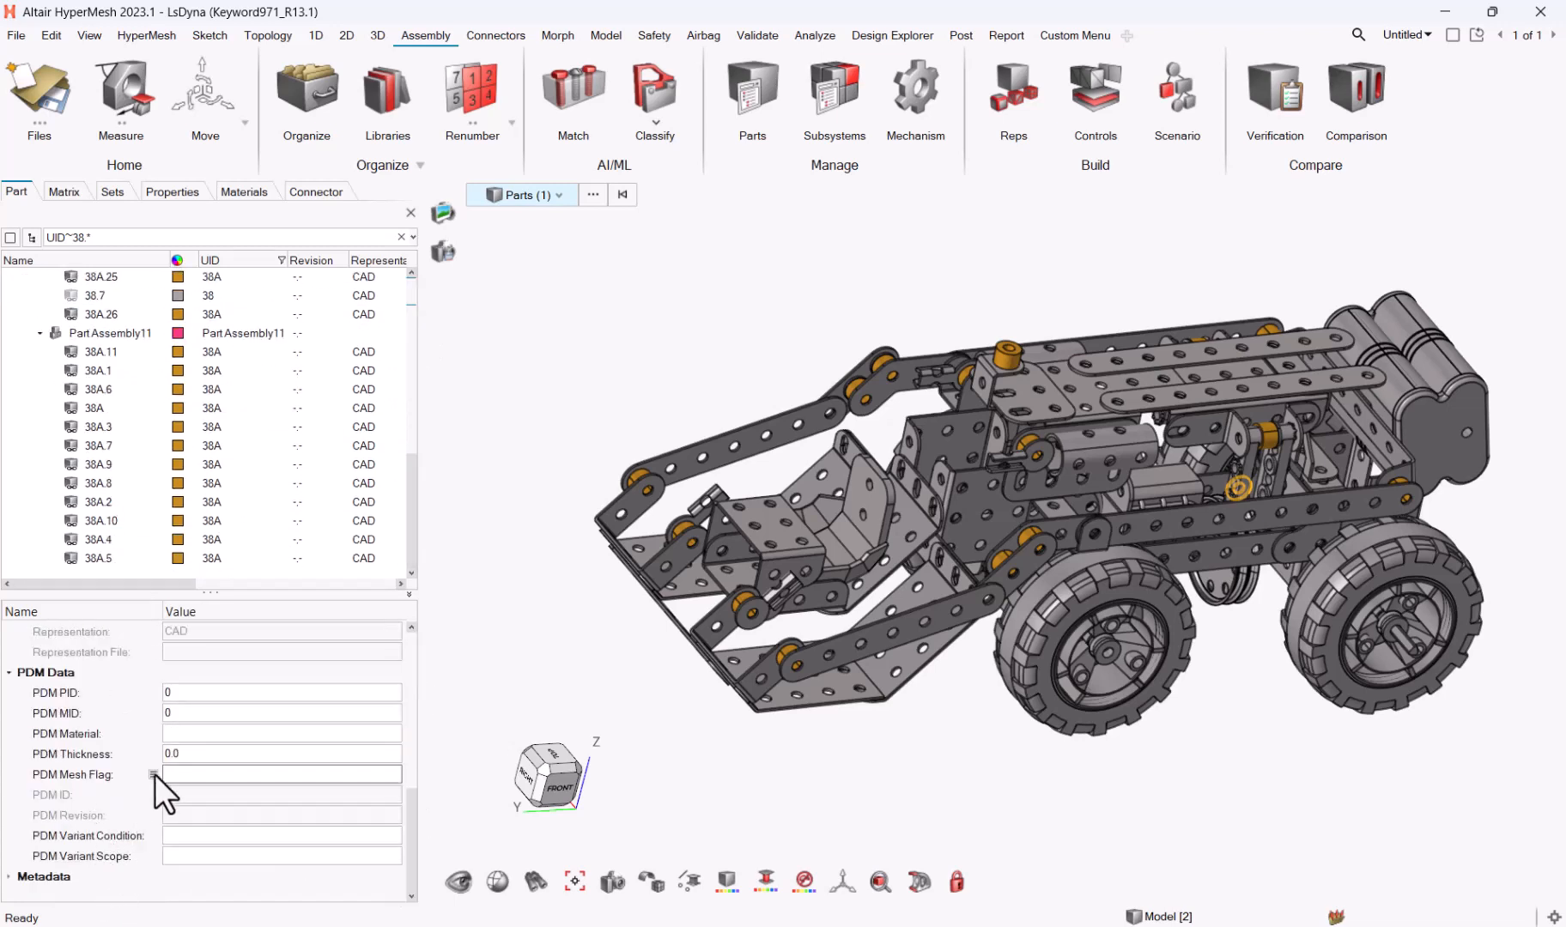
{"action": "left_click_drag", "start_coordinate": [130, 589], "coordinate": [370, 592]}
{"action": "left_click", "coordinate": [329, 369]}
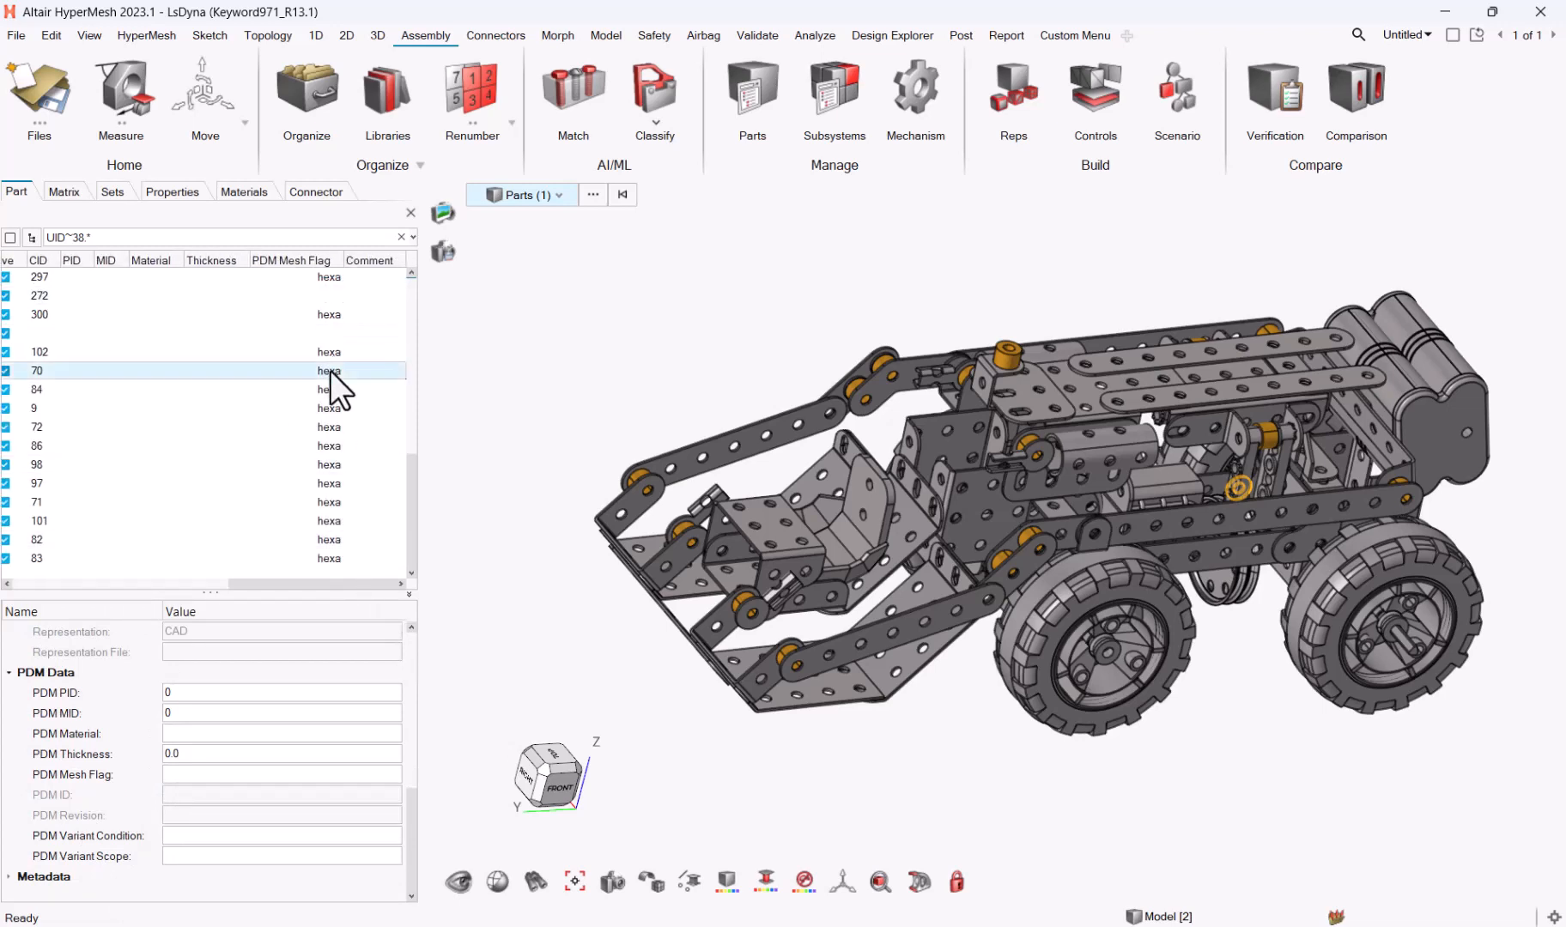
Narrow the part list with a second filter so it reads UID~38.* AND PDM Mesh Flag~hexa
{"action": "left_click", "coordinate": [337, 261]}
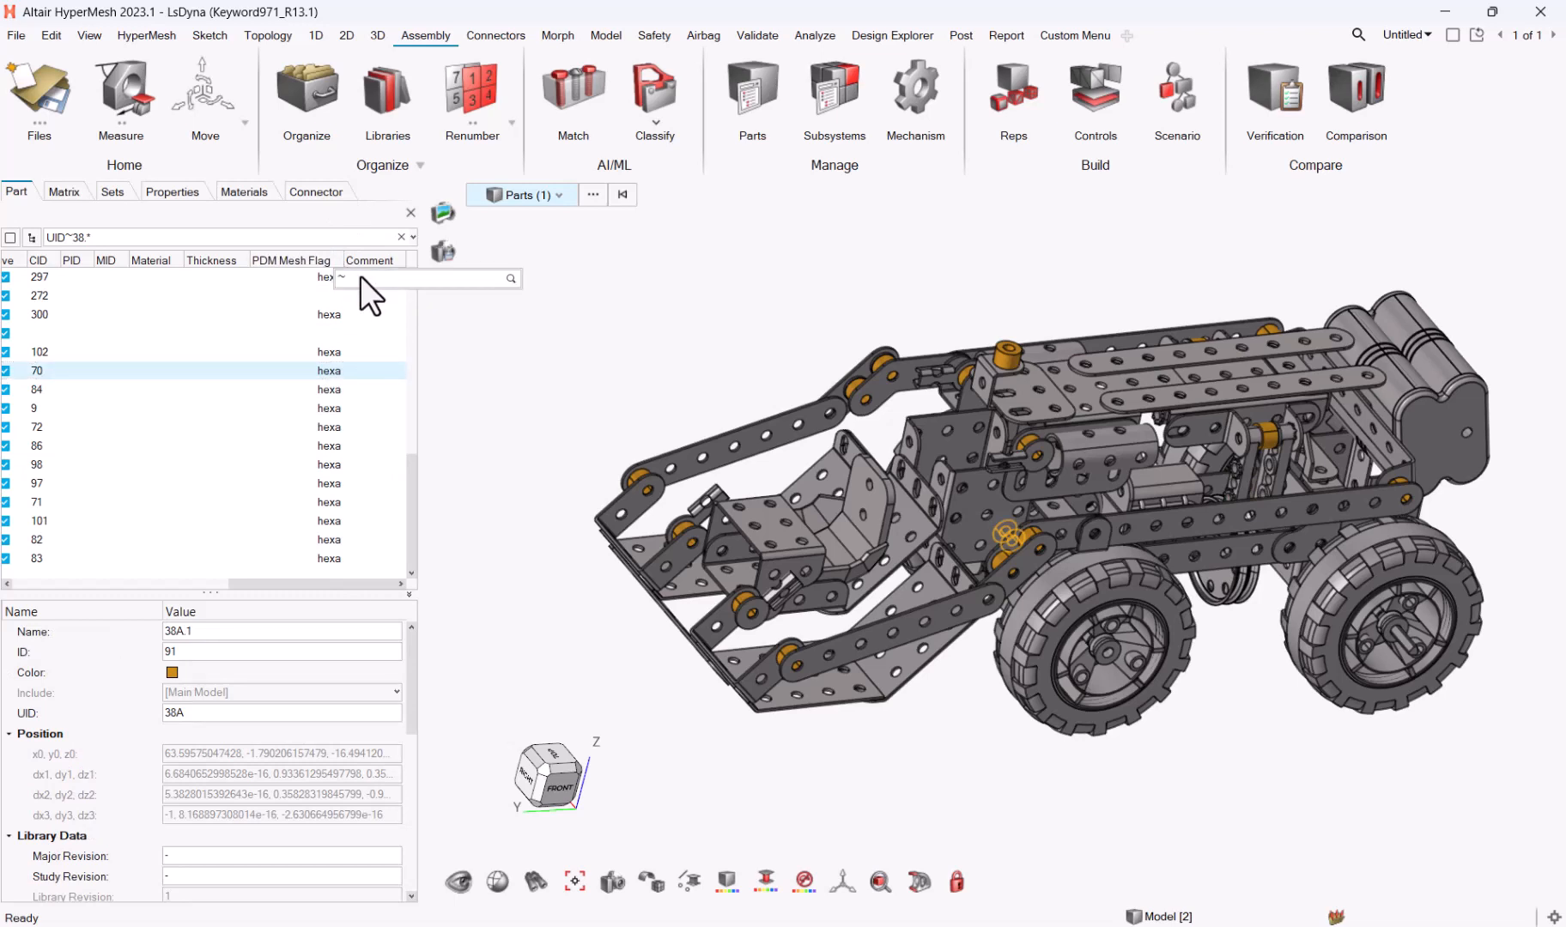
{"action": "type", "text": "~hexa"}
{"action": "key", "text": "Return"}
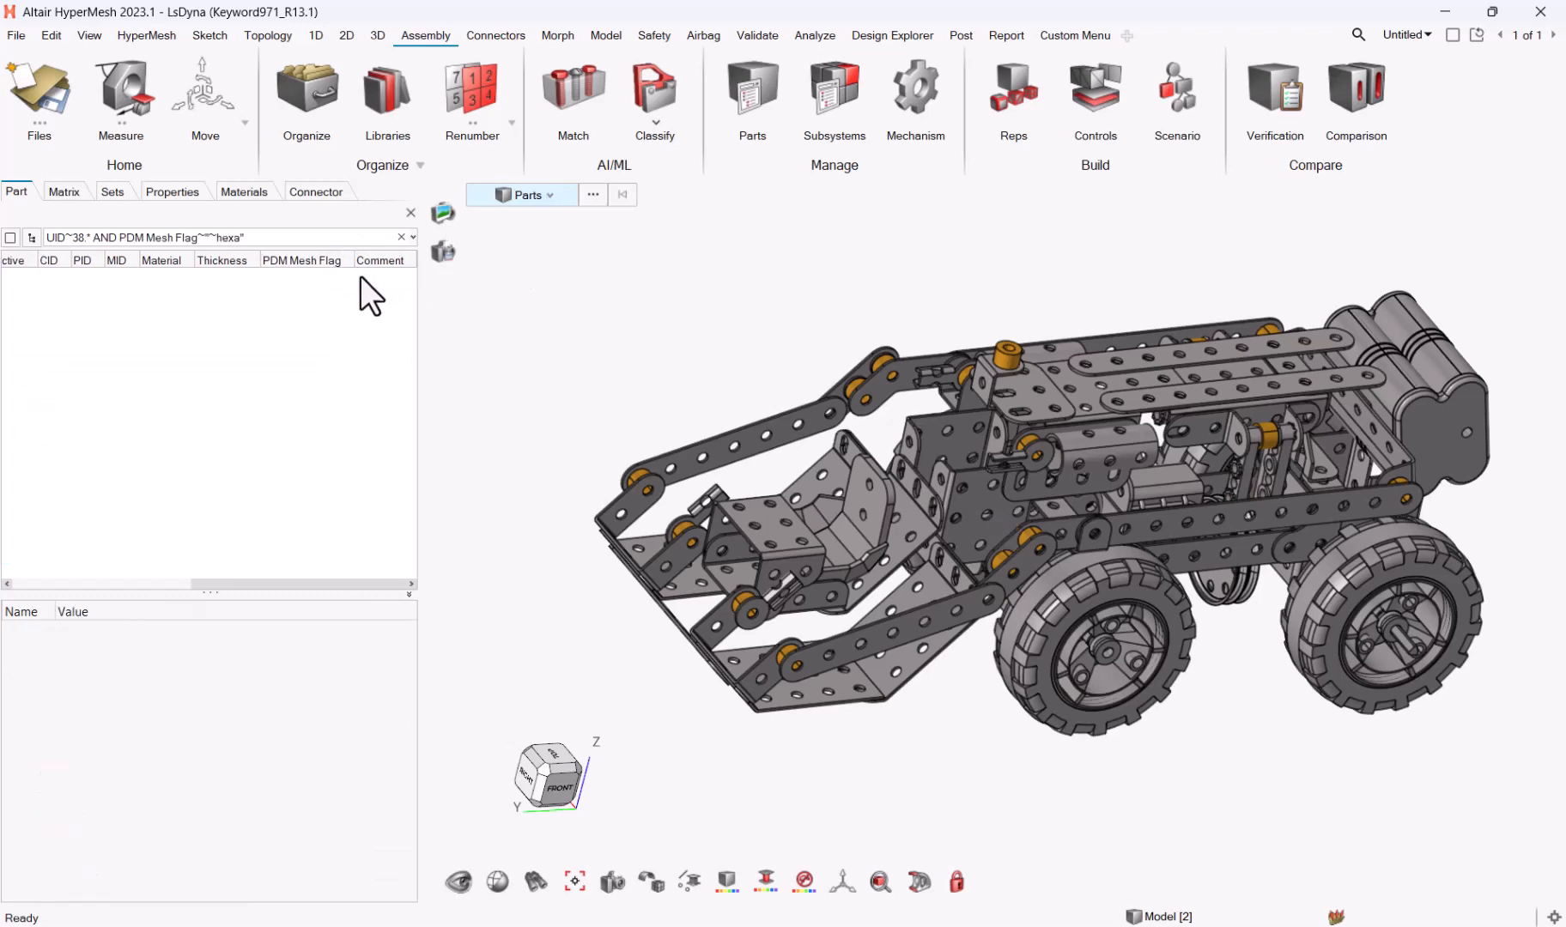
{"action": "left_click", "coordinate": [212, 237]}
{"action": "key", "text": "Return"}
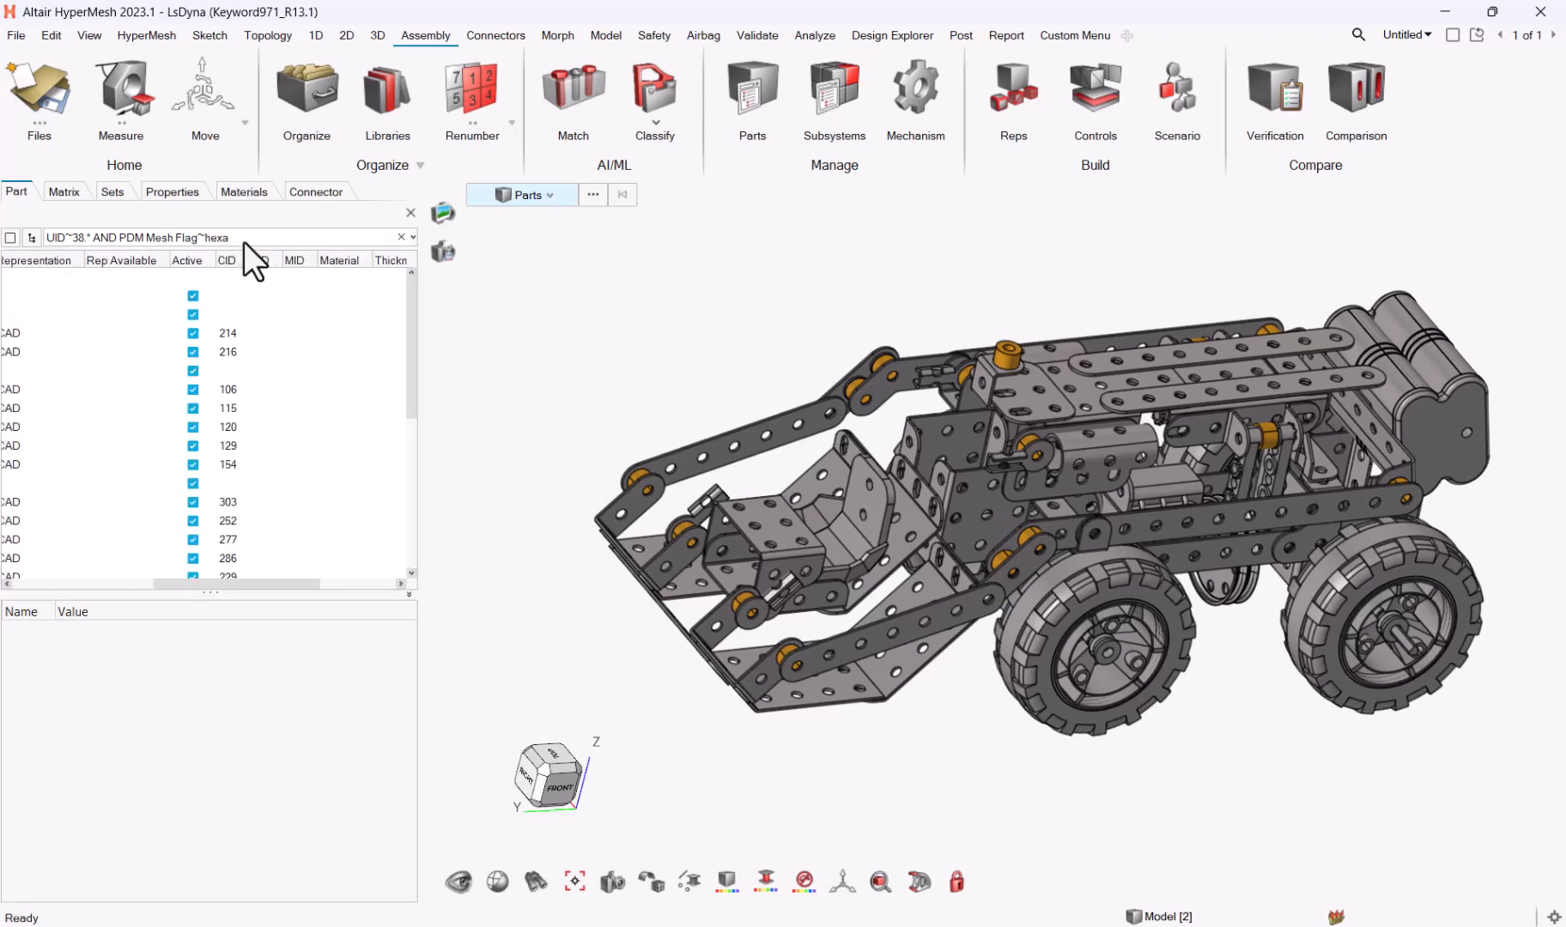
Select all parts in the filtered list, hide them and lock the view to the remaining displayed geometry
{"action": "left_click", "coordinate": [27, 389]}
{"action": "key", "text": "ctrl+a"}
{"action": "right_click", "coordinate": [52, 399]}
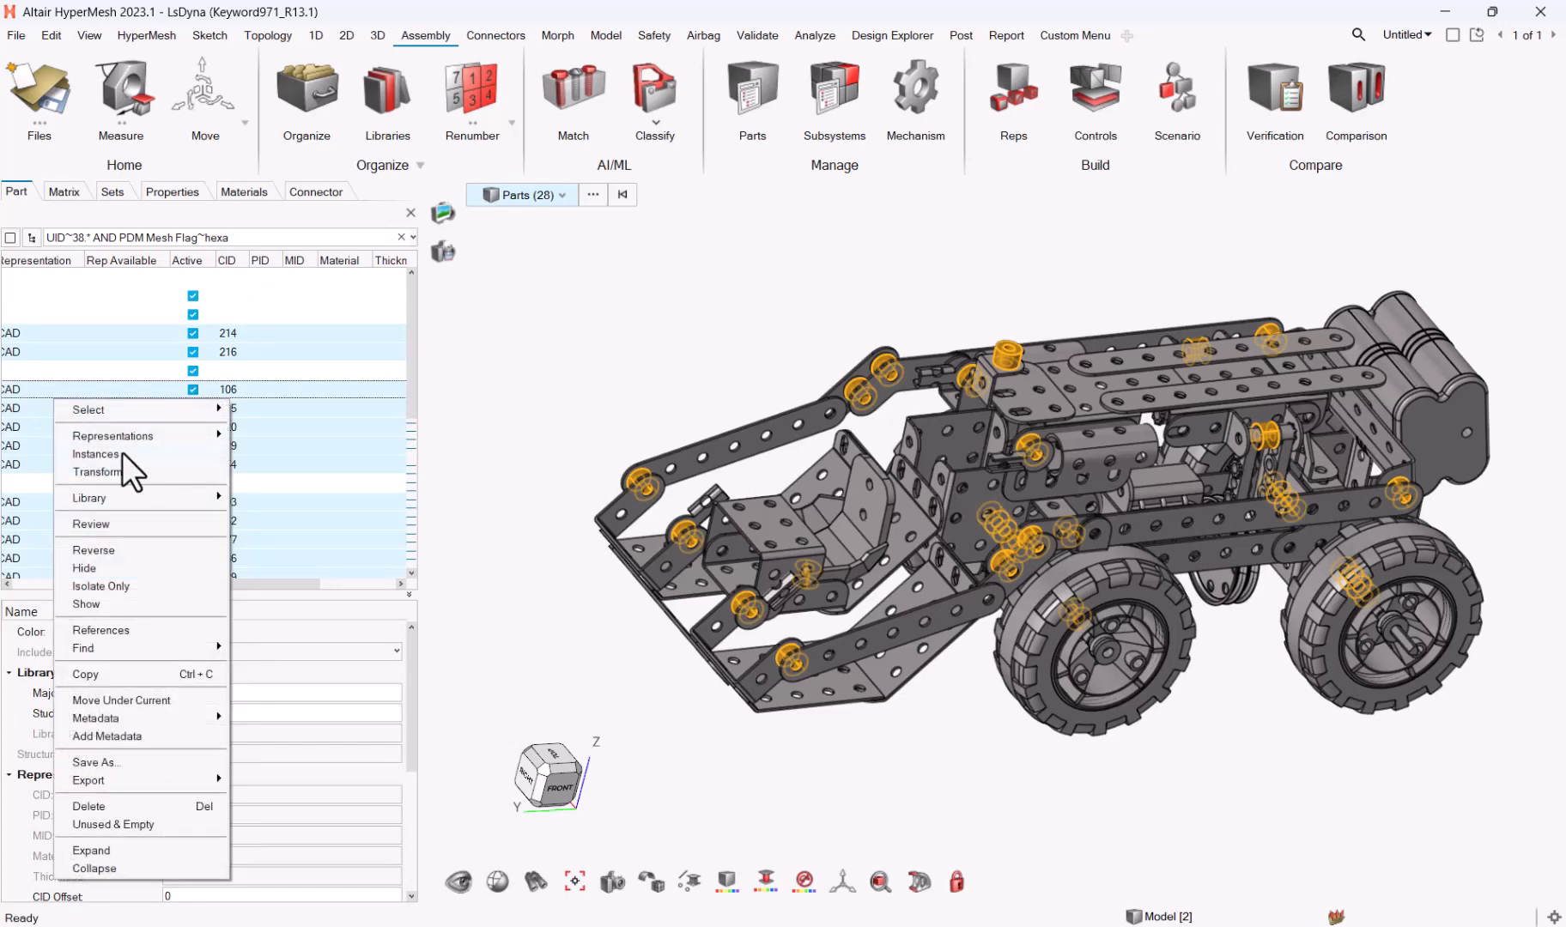
{"action": "left_click", "coordinate": [129, 587]}
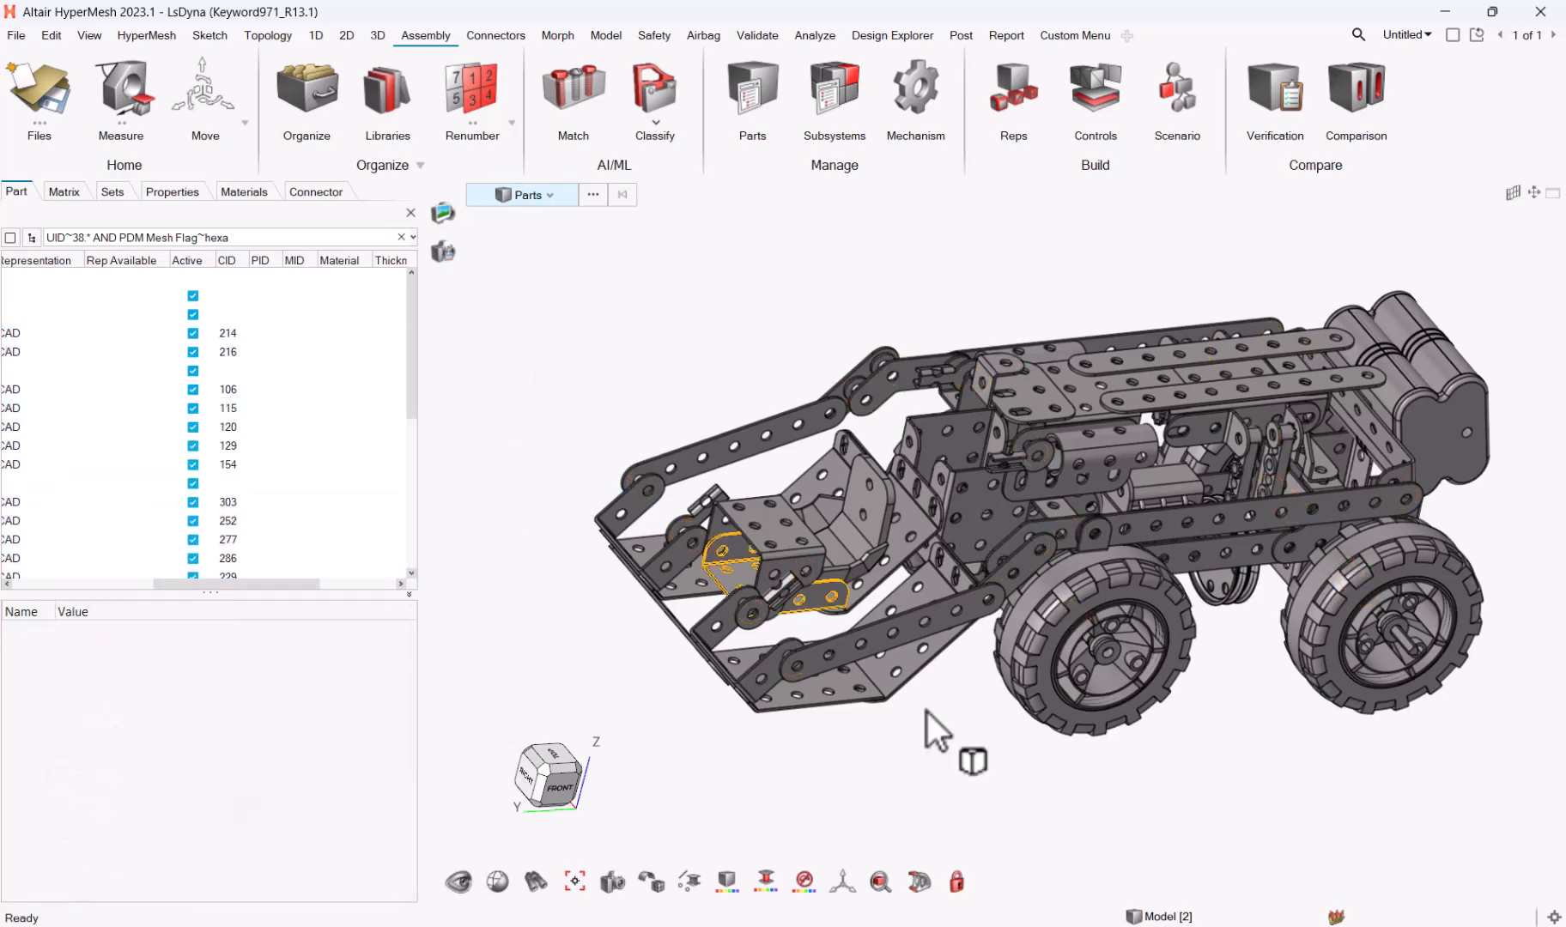
{"action": "left_click", "coordinate": [956, 885]}
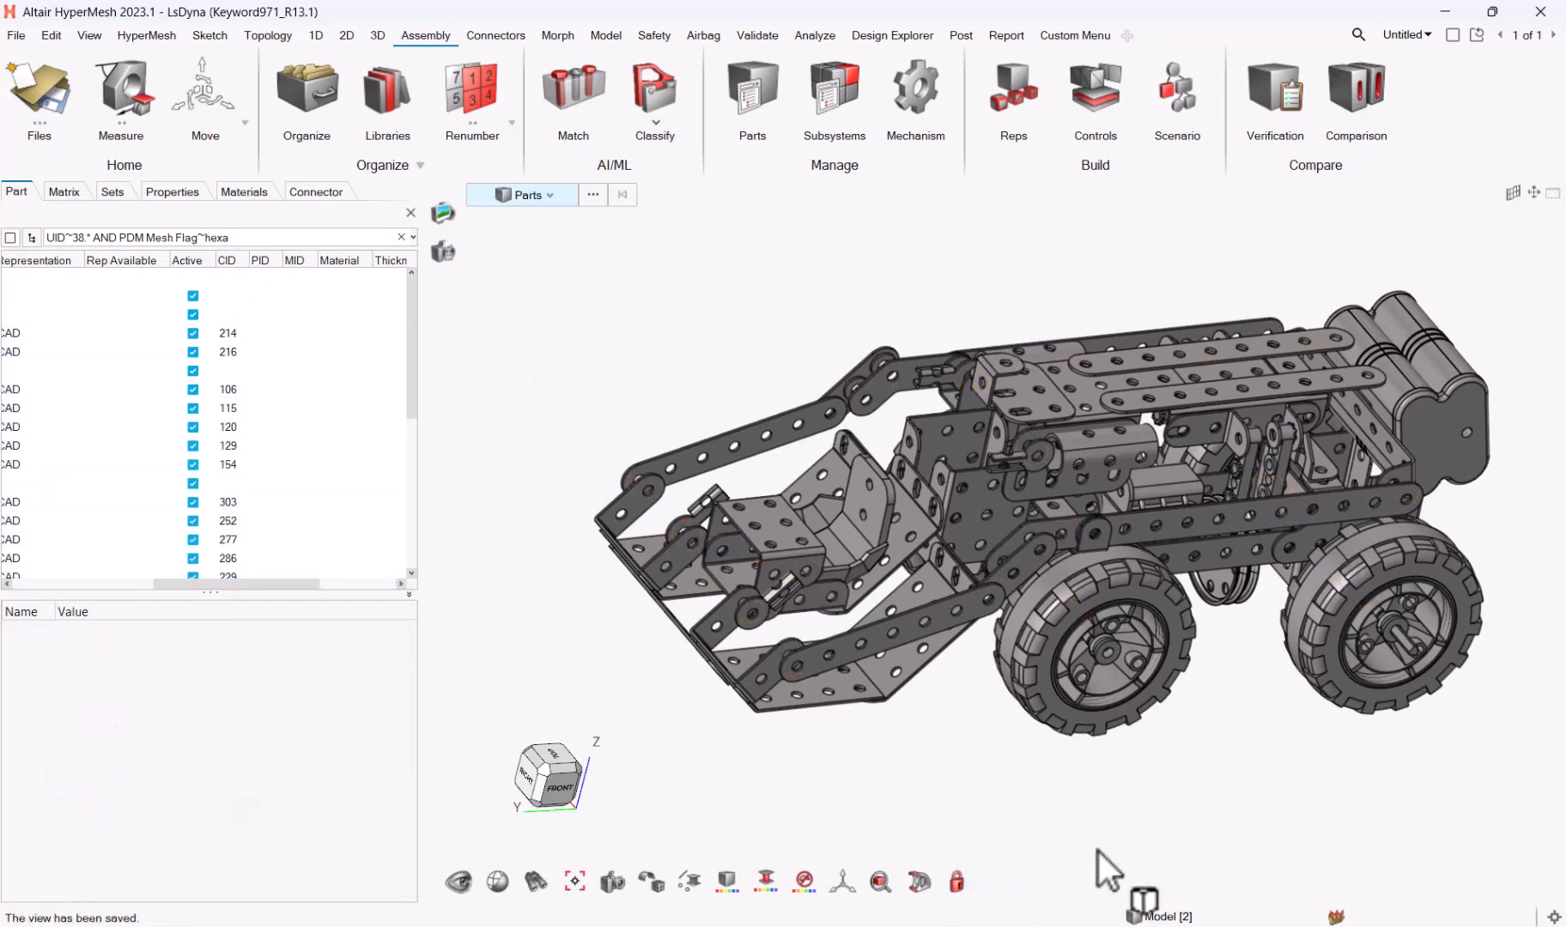
{"action": "mouse_move", "coordinate": [761, 366]}
{"action": "middle_mouse_down"}
{"action": "mouse_move", "coordinate": [778, 362]}
{"action": "mouse_move", "coordinate": [757, 353]}
{"action": "middle_mouse_up"}
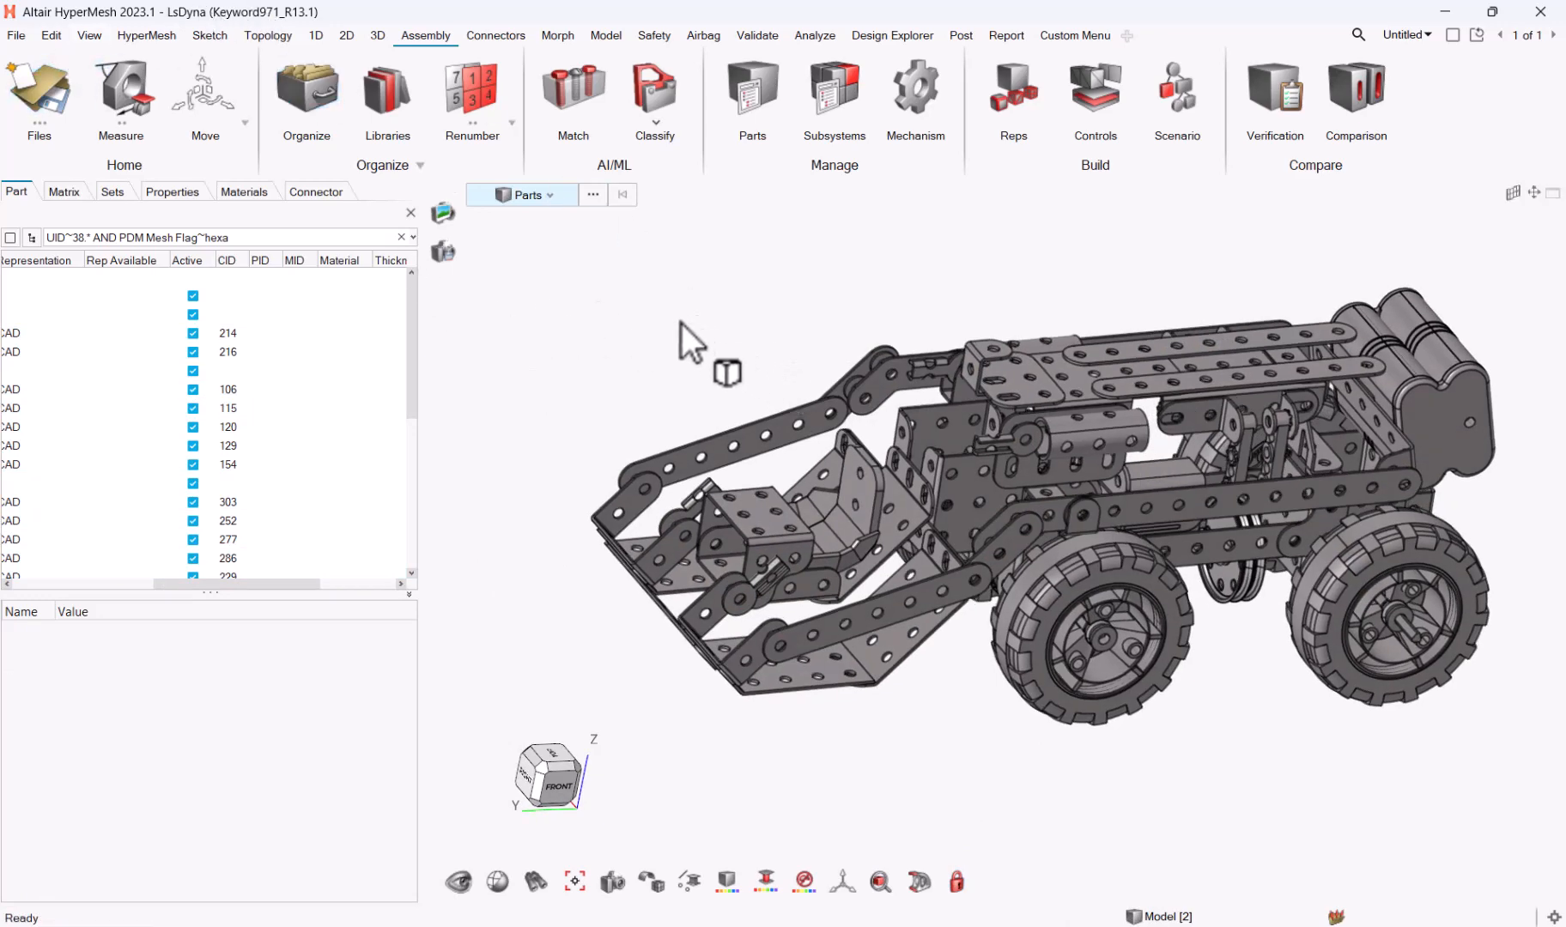
{"action": "key", "text": "Escape"}
Open the Tcl Command Window and enlarge its console text
{"action": "left_click", "coordinate": [82, 32]}
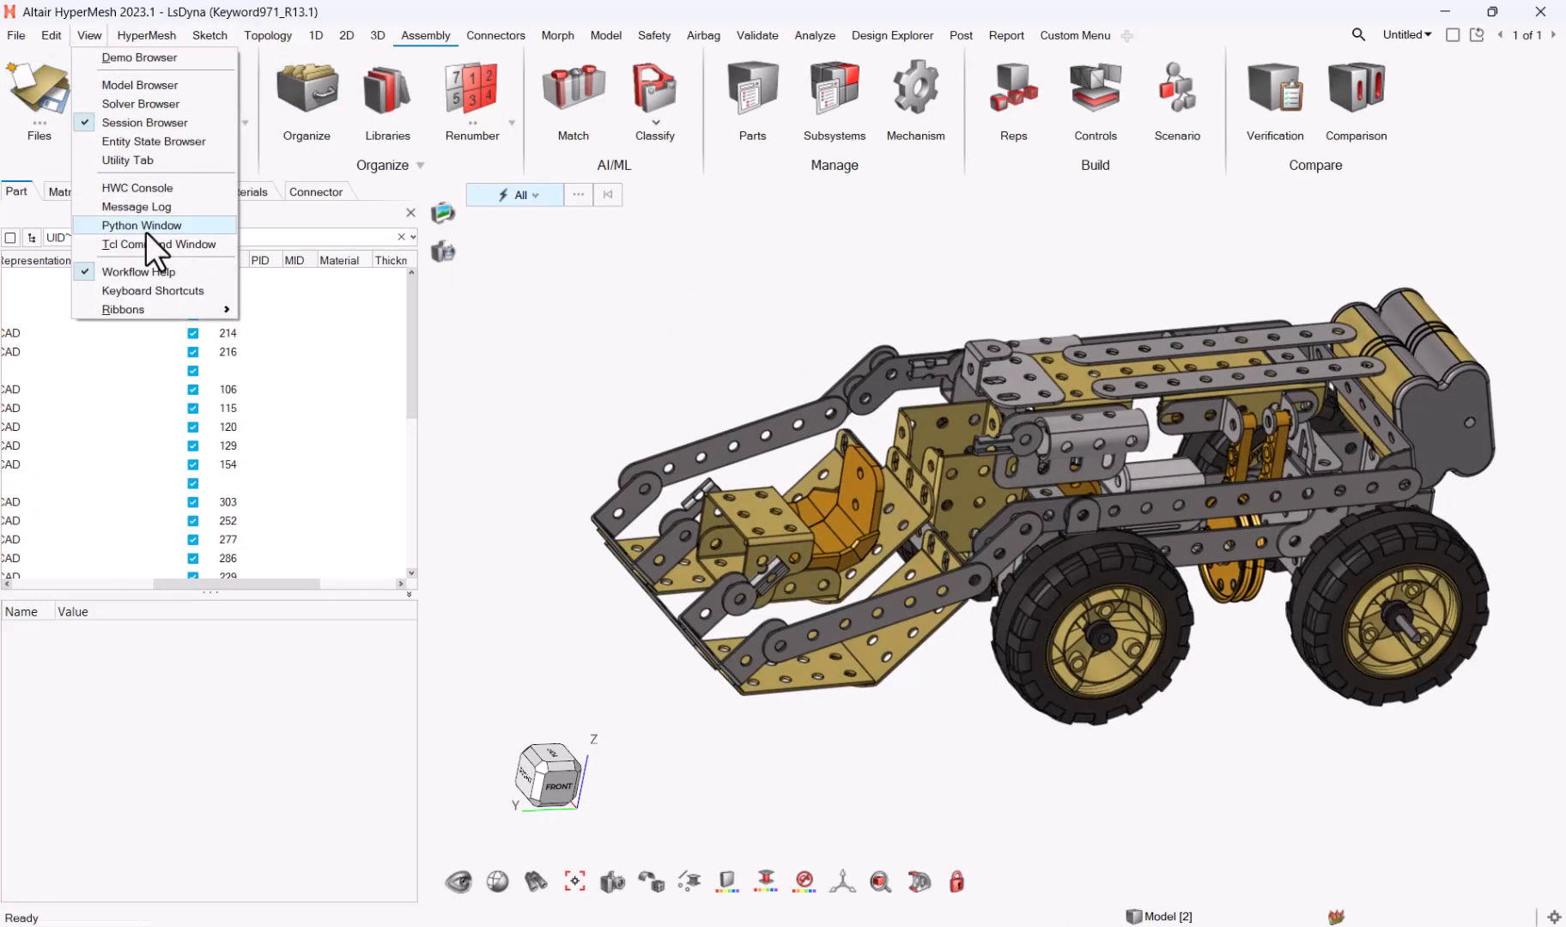
{"action": "left_click", "coordinate": [146, 244]}
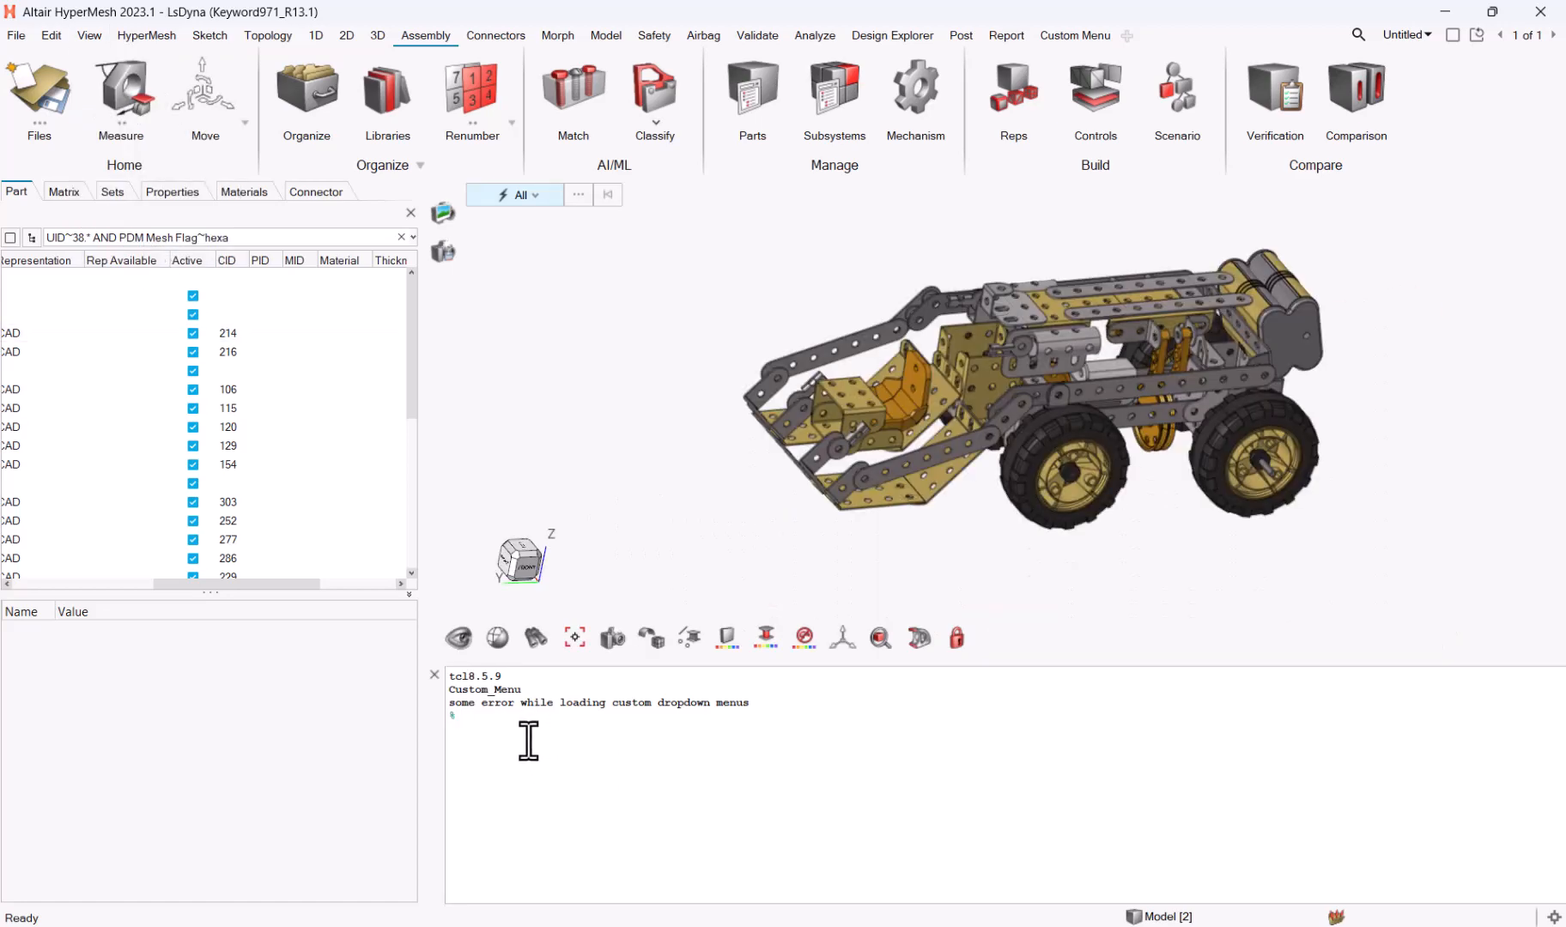
{"action": "scroll", "coordinate": [523, 741], "scroll_direction": "up", "scroll_amount": 3, "text": "ctrl"}
{"action": "scroll", "coordinate": [523, 741], "scroll_direction": "up", "scroll_amount": 2, "text": "ctrl"}
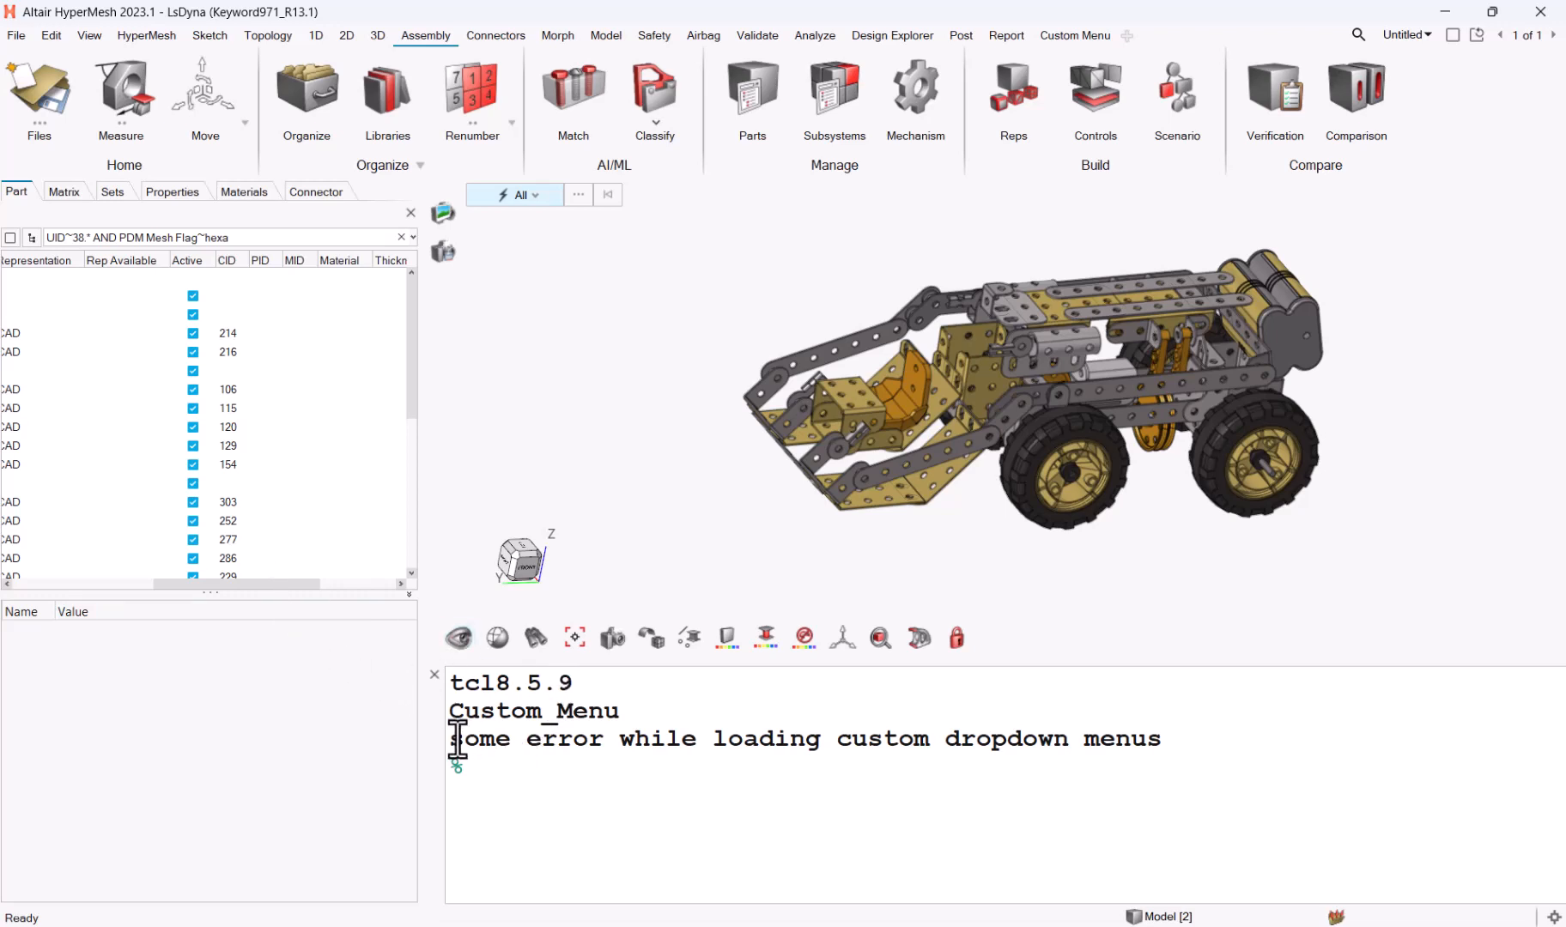
Run *createmark solids 1 "displayed" to put the displayed solids on mark 1
{"action": "type", "text": "reatema"}
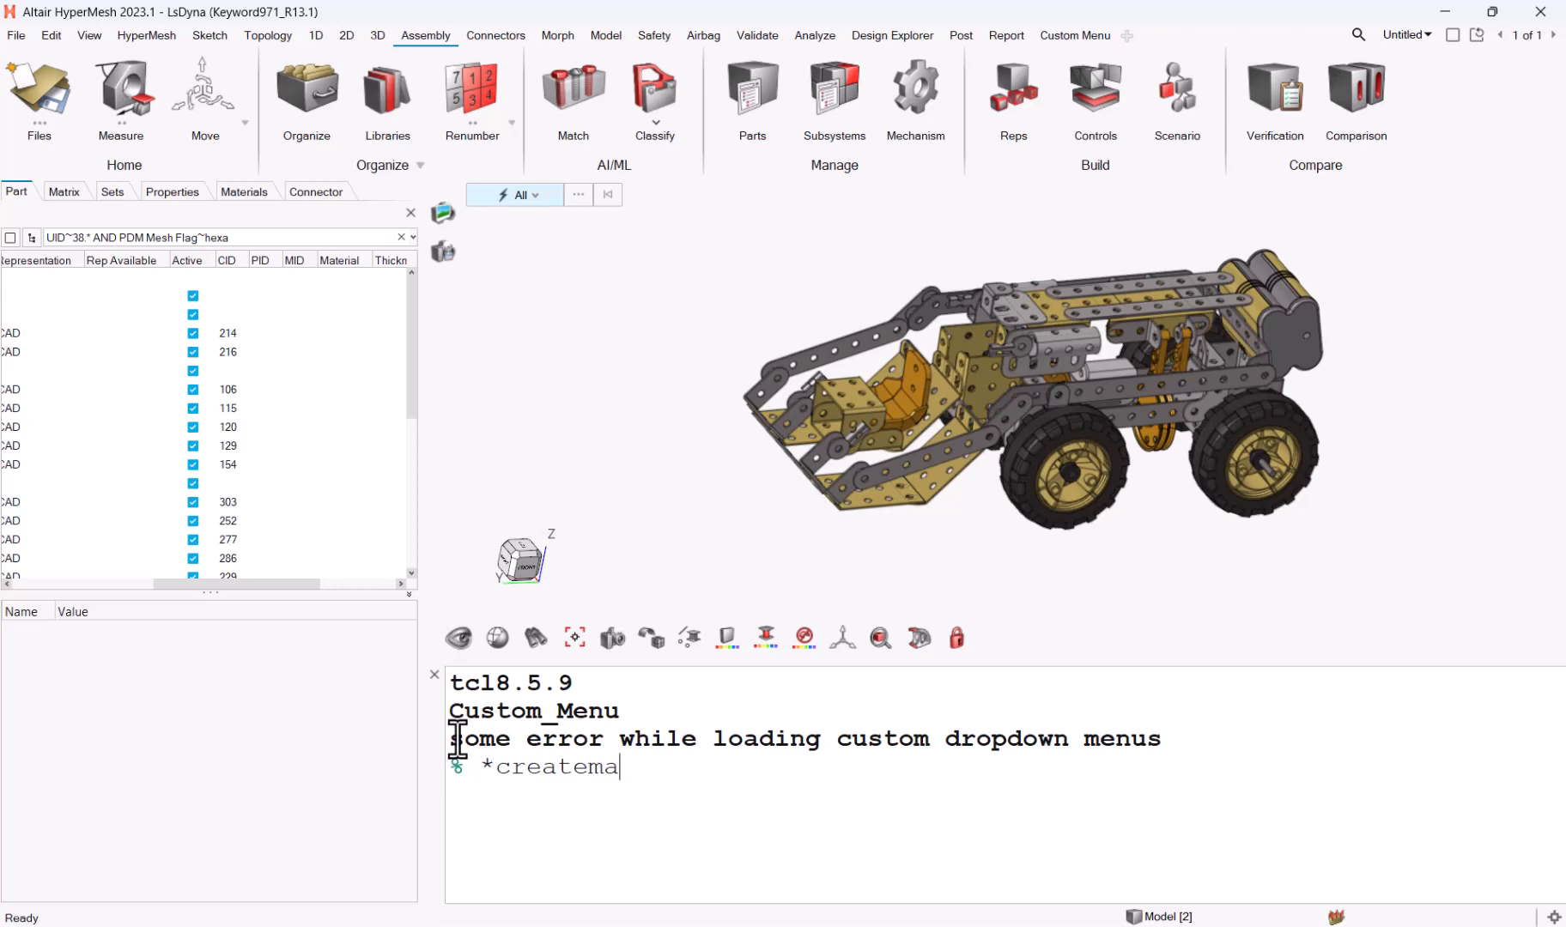
{"action": "type", "text": "rk solids 1 \""}
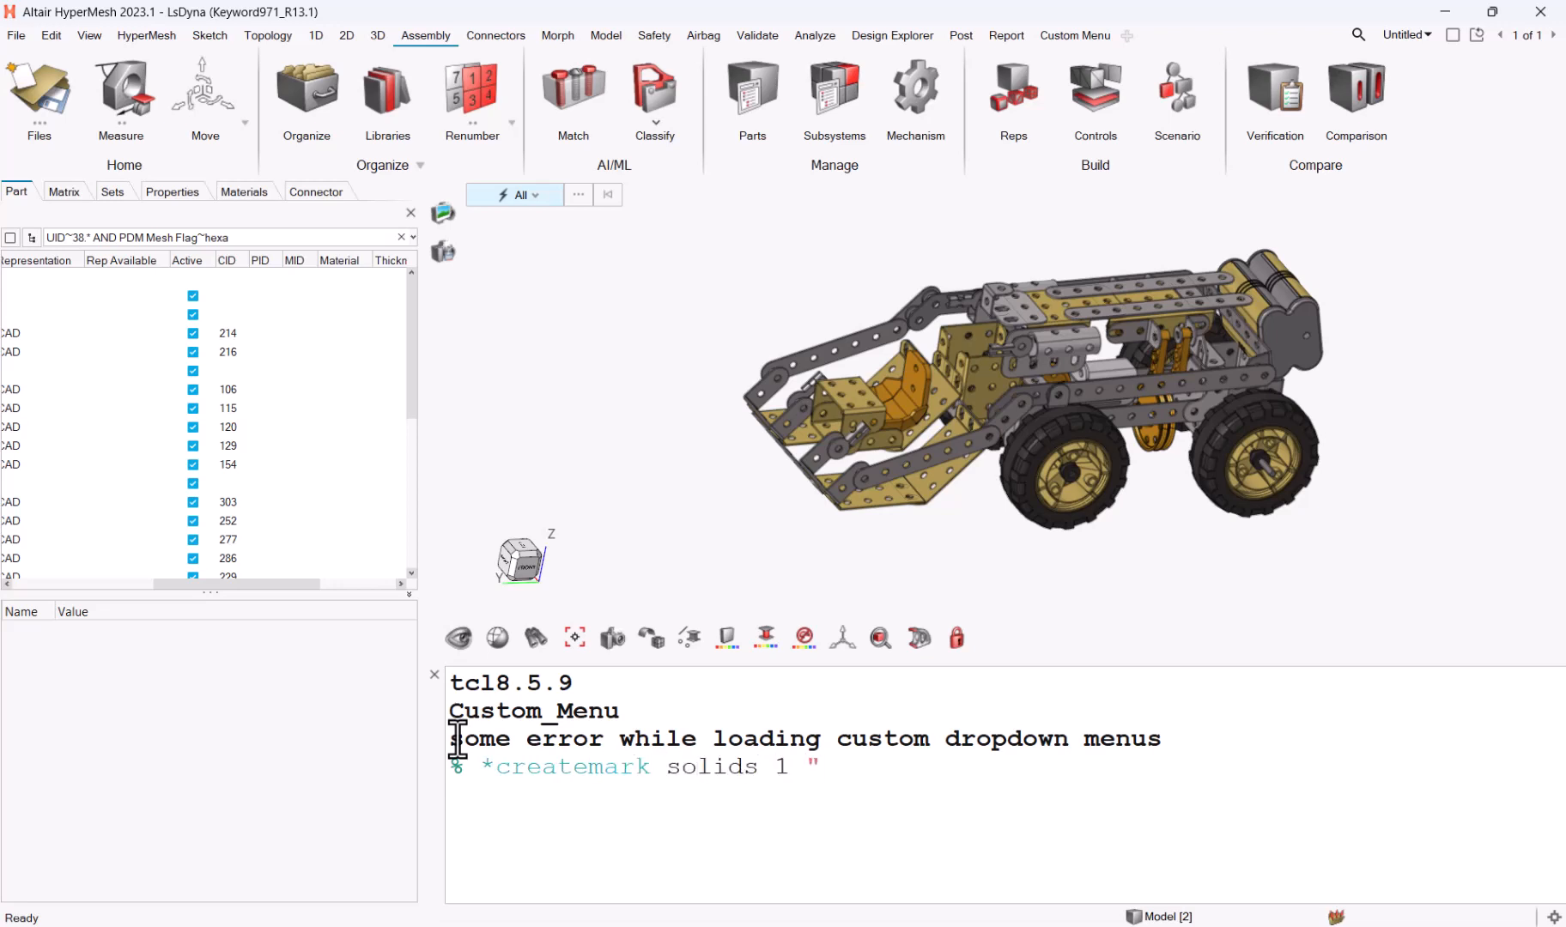
{"action": "type", "text": "greate"}
{"action": "key", "text": "BackSpace"}
{"action": "key", "text": "BackSpace"}
{"action": "key", "text": "BackSpace"}
{"action": "type", "text": "layed\""}
{"action": "key", "text": "Return"}
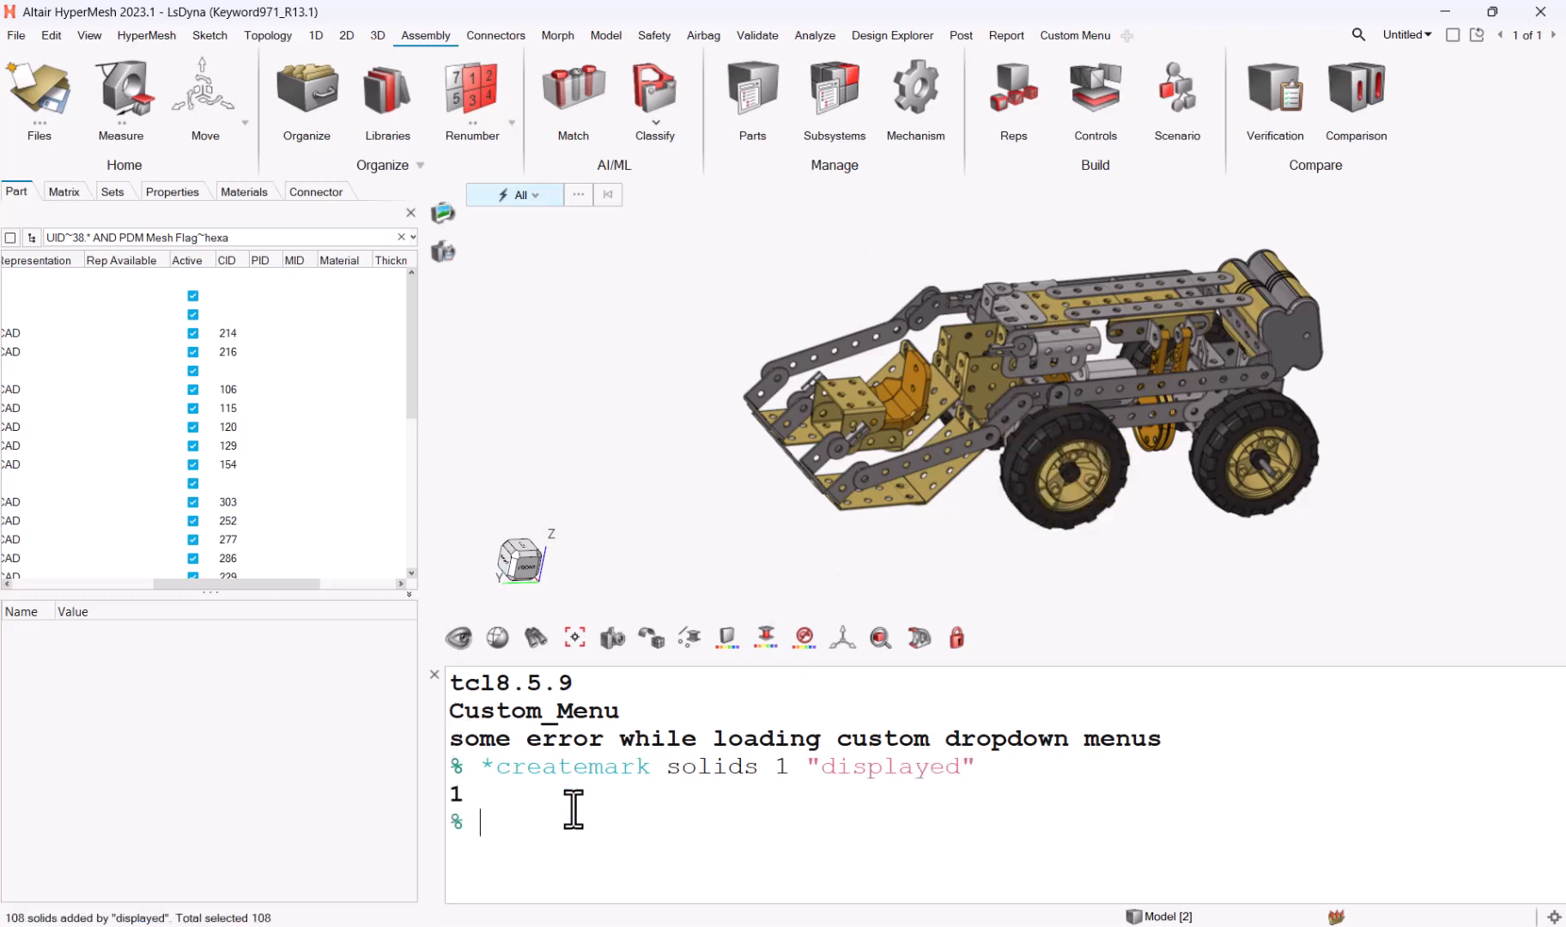
Run *createmark solids 2 "greater than or equal to value" volume 5000 to mark the large solids
{"action": "type", "text": "*createmark solids 2"}
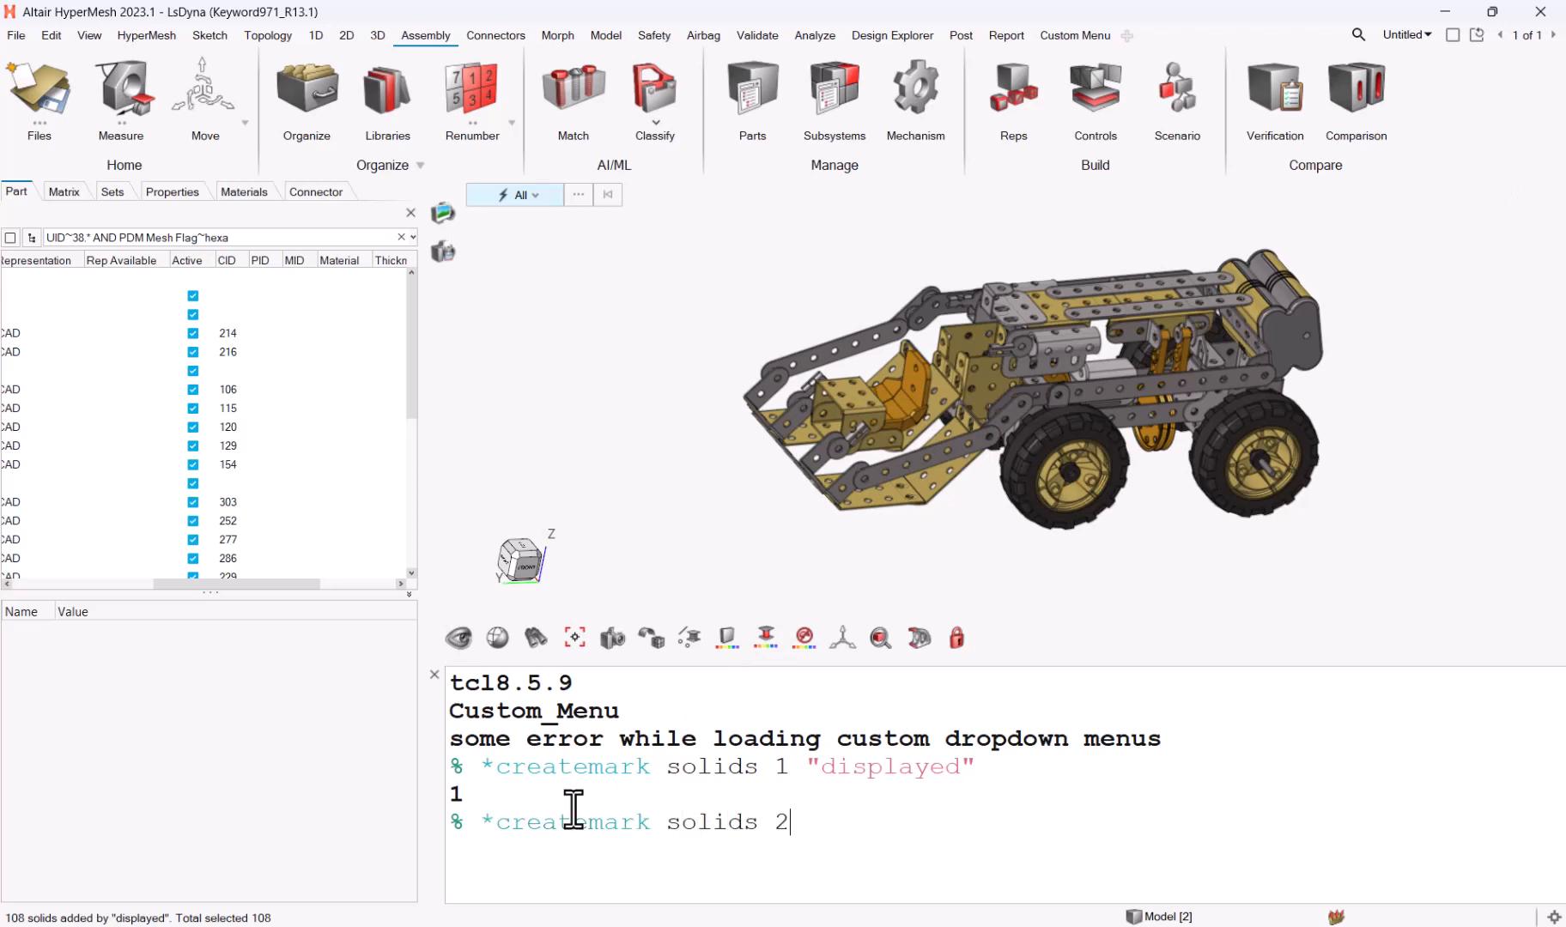
{"action": "type", "text": " \"greater than"}
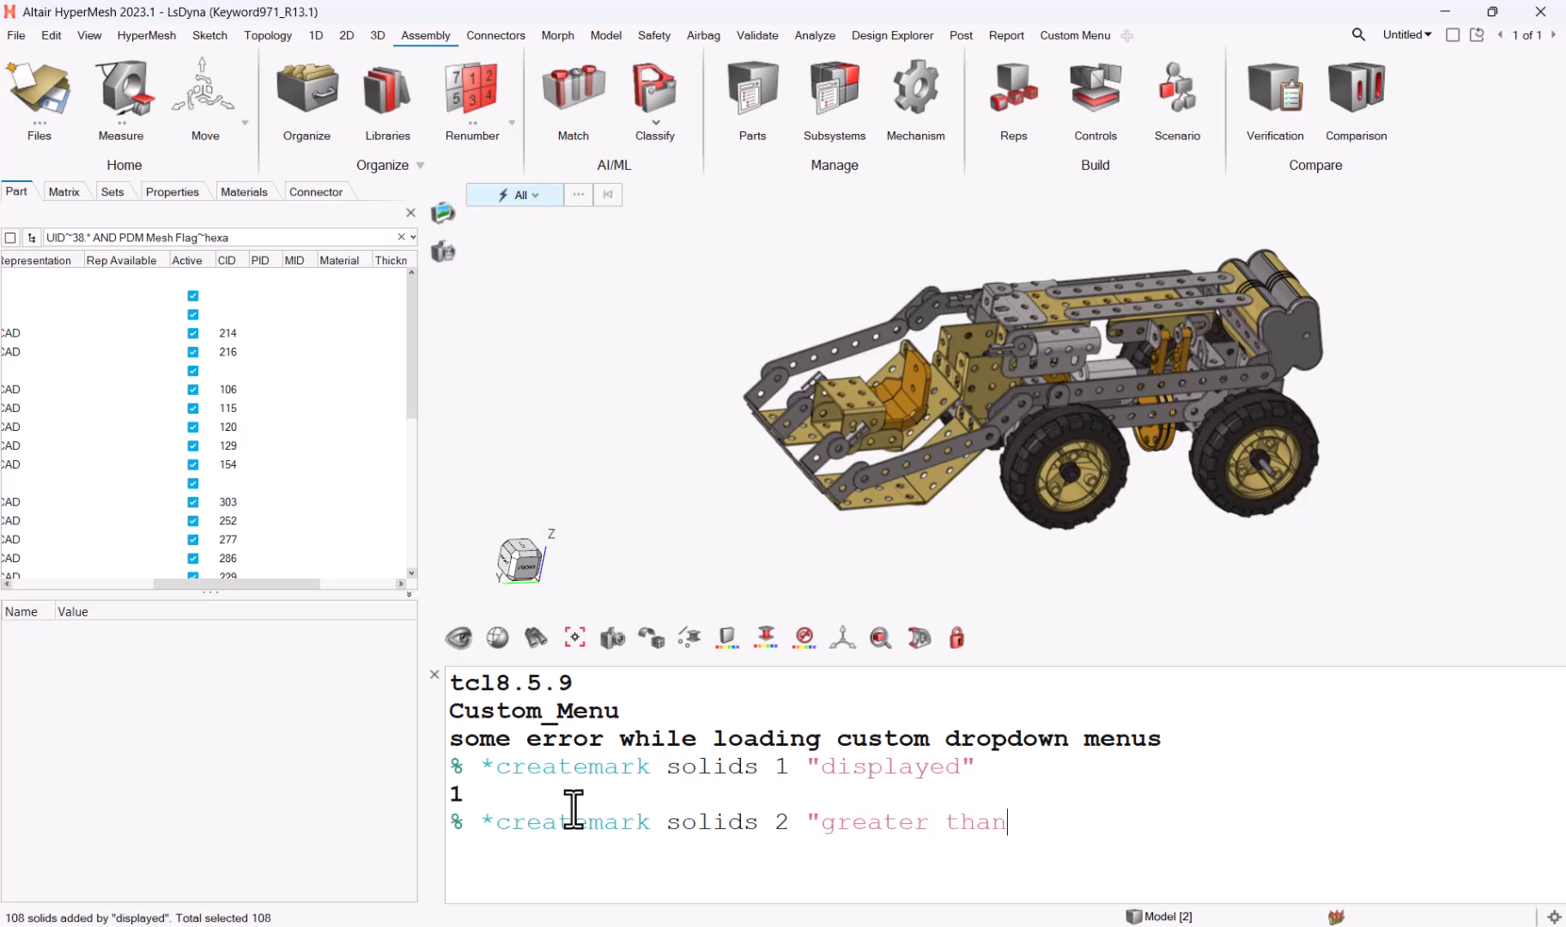
{"action": "type", "text": " or equal to value 5"}
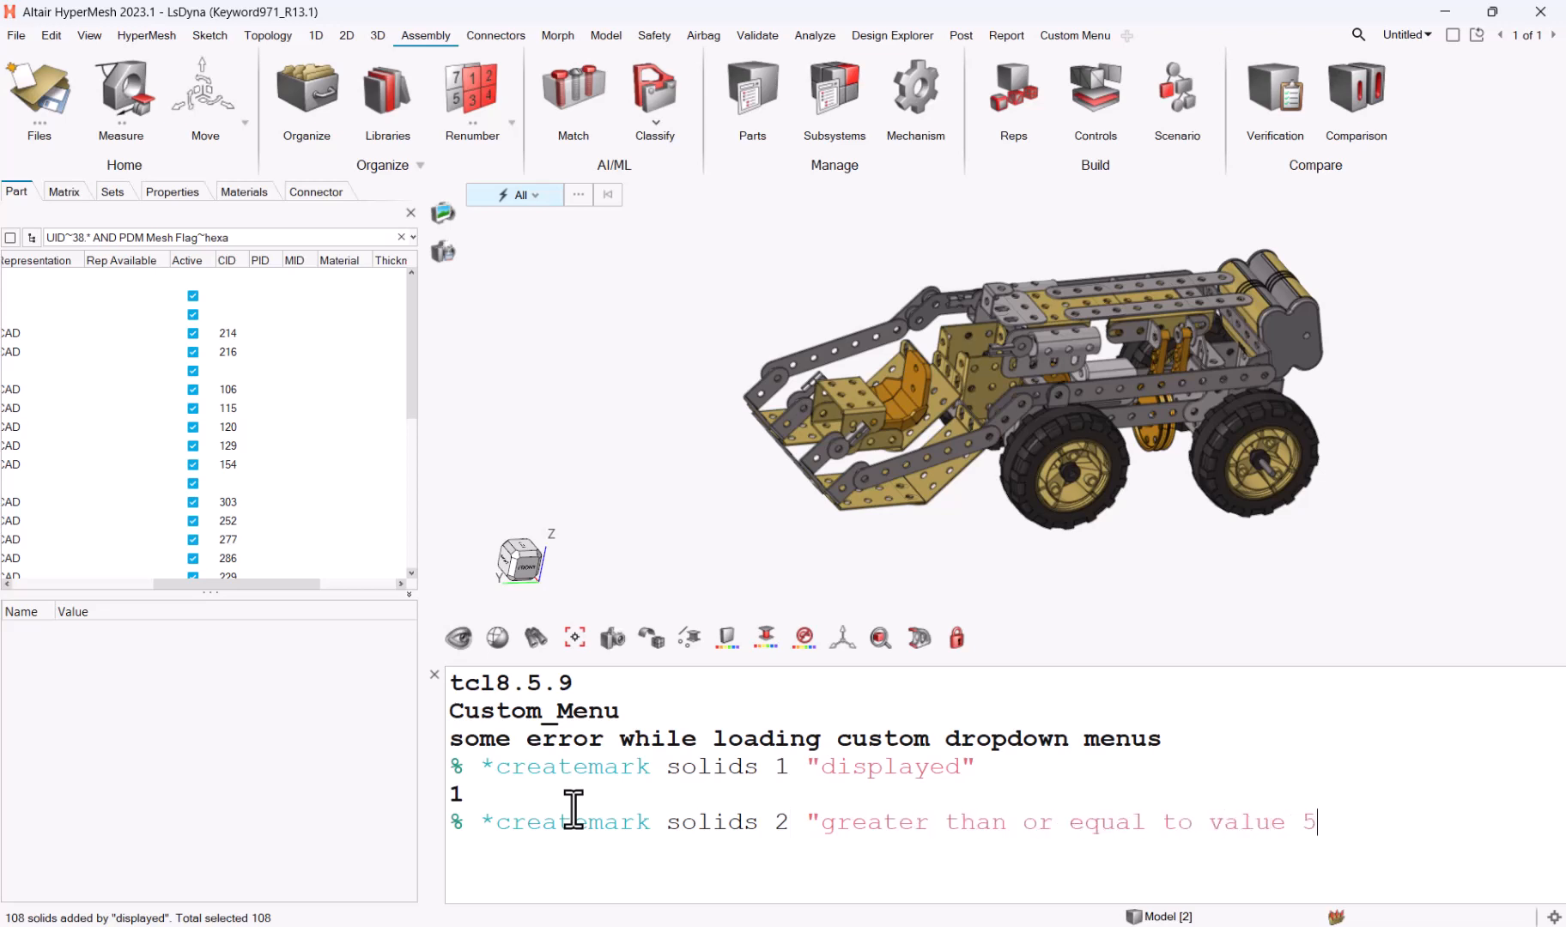
{"action": "type", "text": "000"}
{"action": "key", "text": "Left"}
{"action": "key", "text": "Left"}
{"action": "key", "text": "Left"}
{"action": "key", "text": "Left"}
{"action": "key", "text": "Left"}
{"action": "type", "text": "\" volume"}
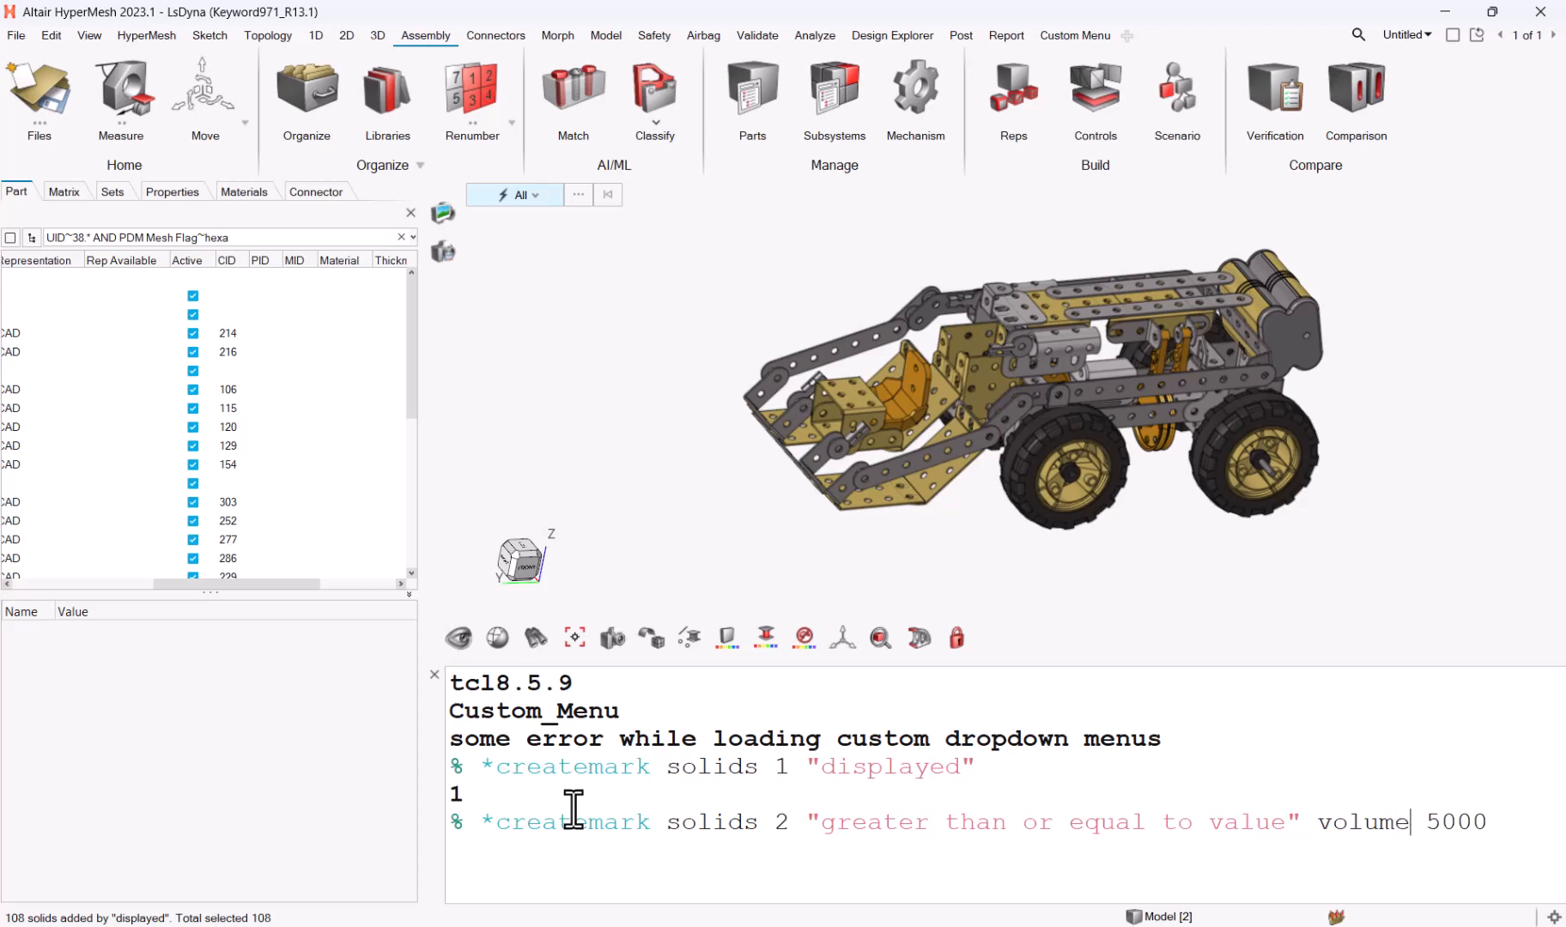
{"action": "key", "text": "Return"}
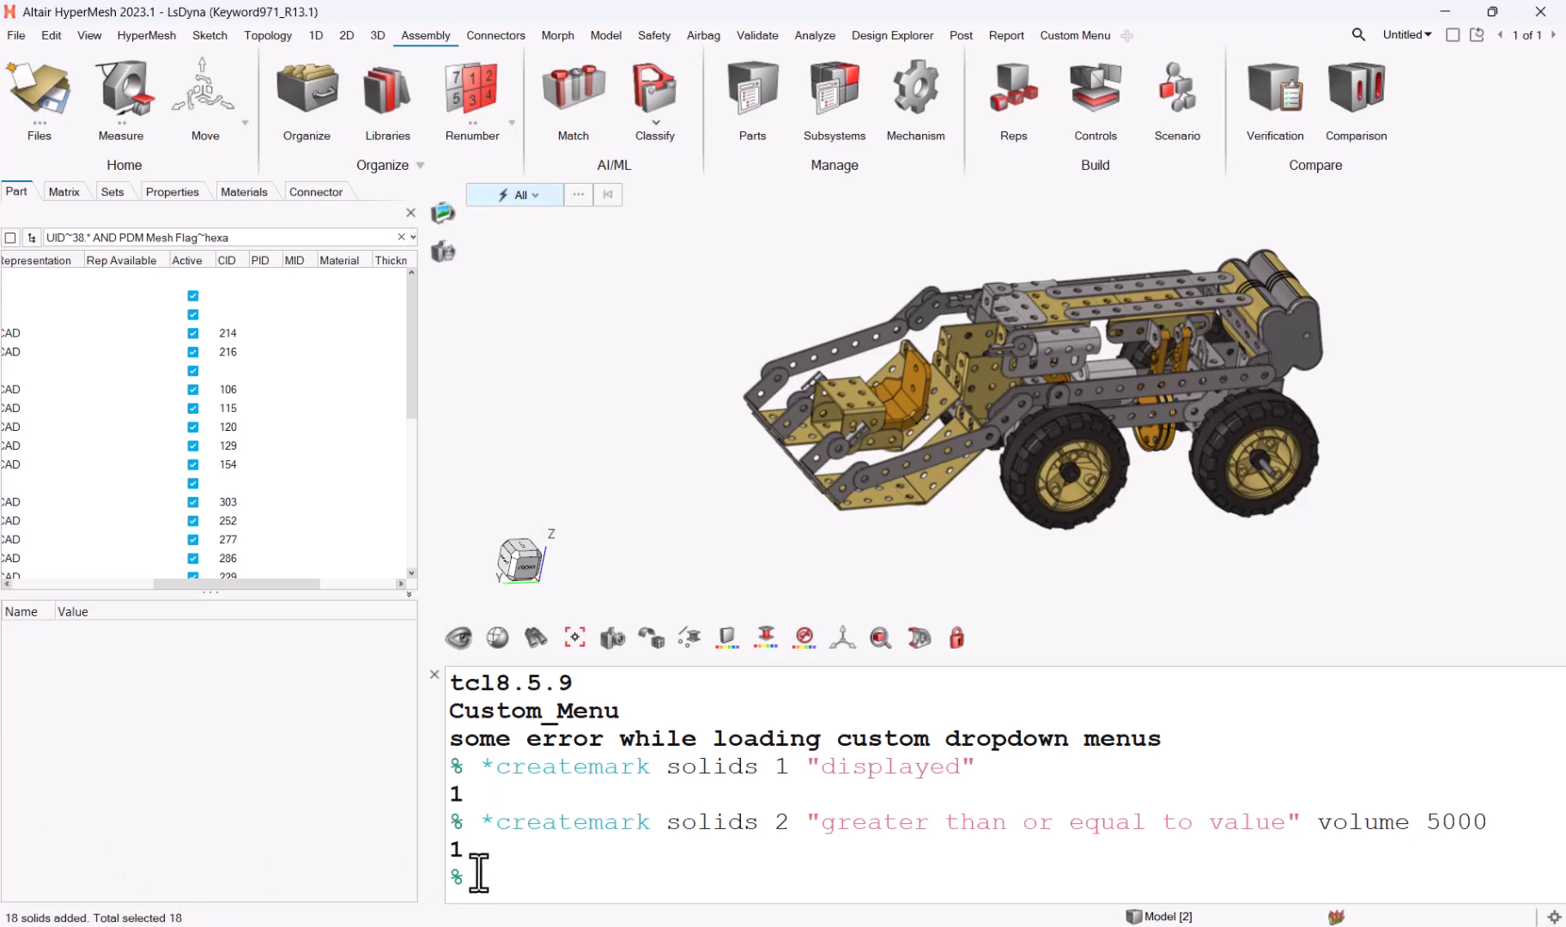
Intersect the two marks with *markintersection solids 1 solids 2
{"action": "type", "text": "*markintersection"}
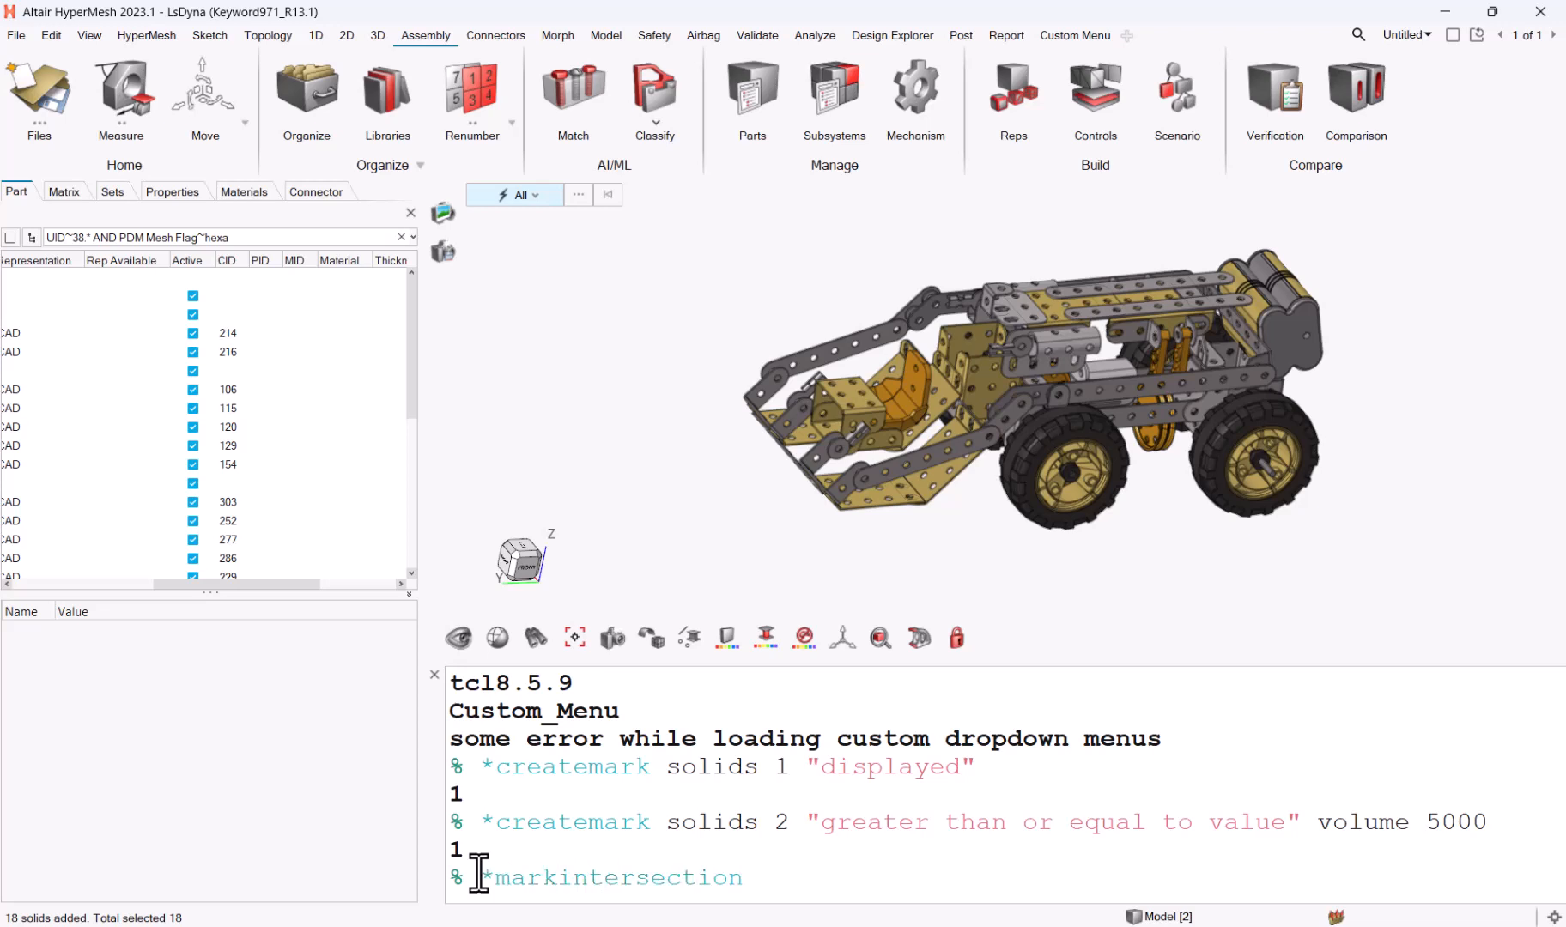
{"action": "type", "text": " solids 1 solids 2"}
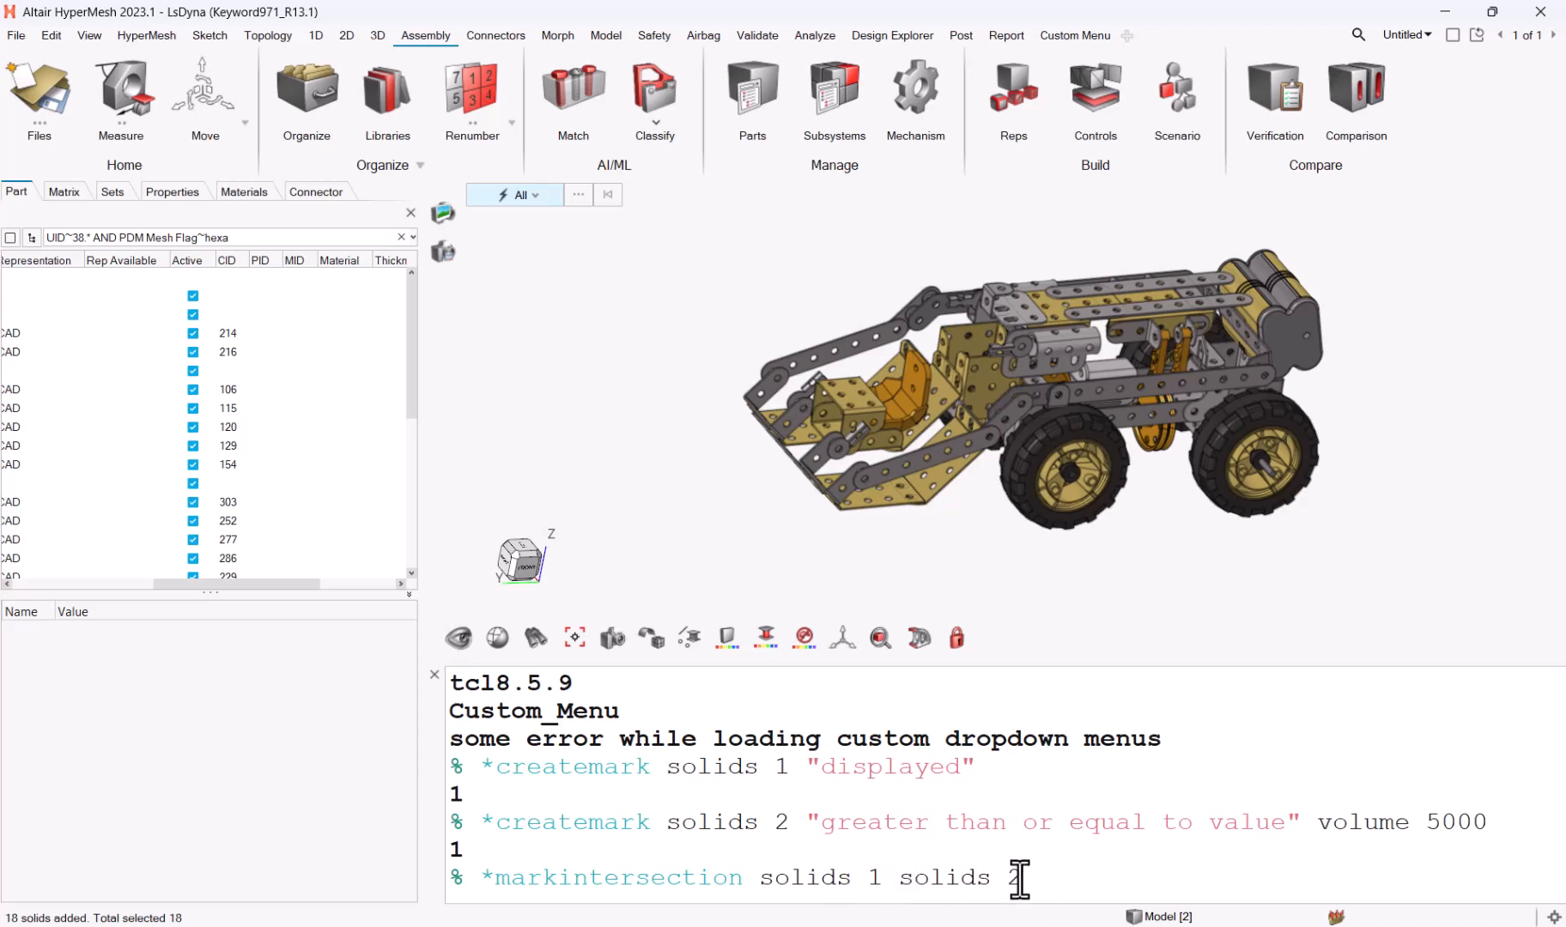
{"action": "key", "text": "Return"}
Save mark 1 as the user mark with *marktousermark solids 1
{"action": "type", "text": "*"}
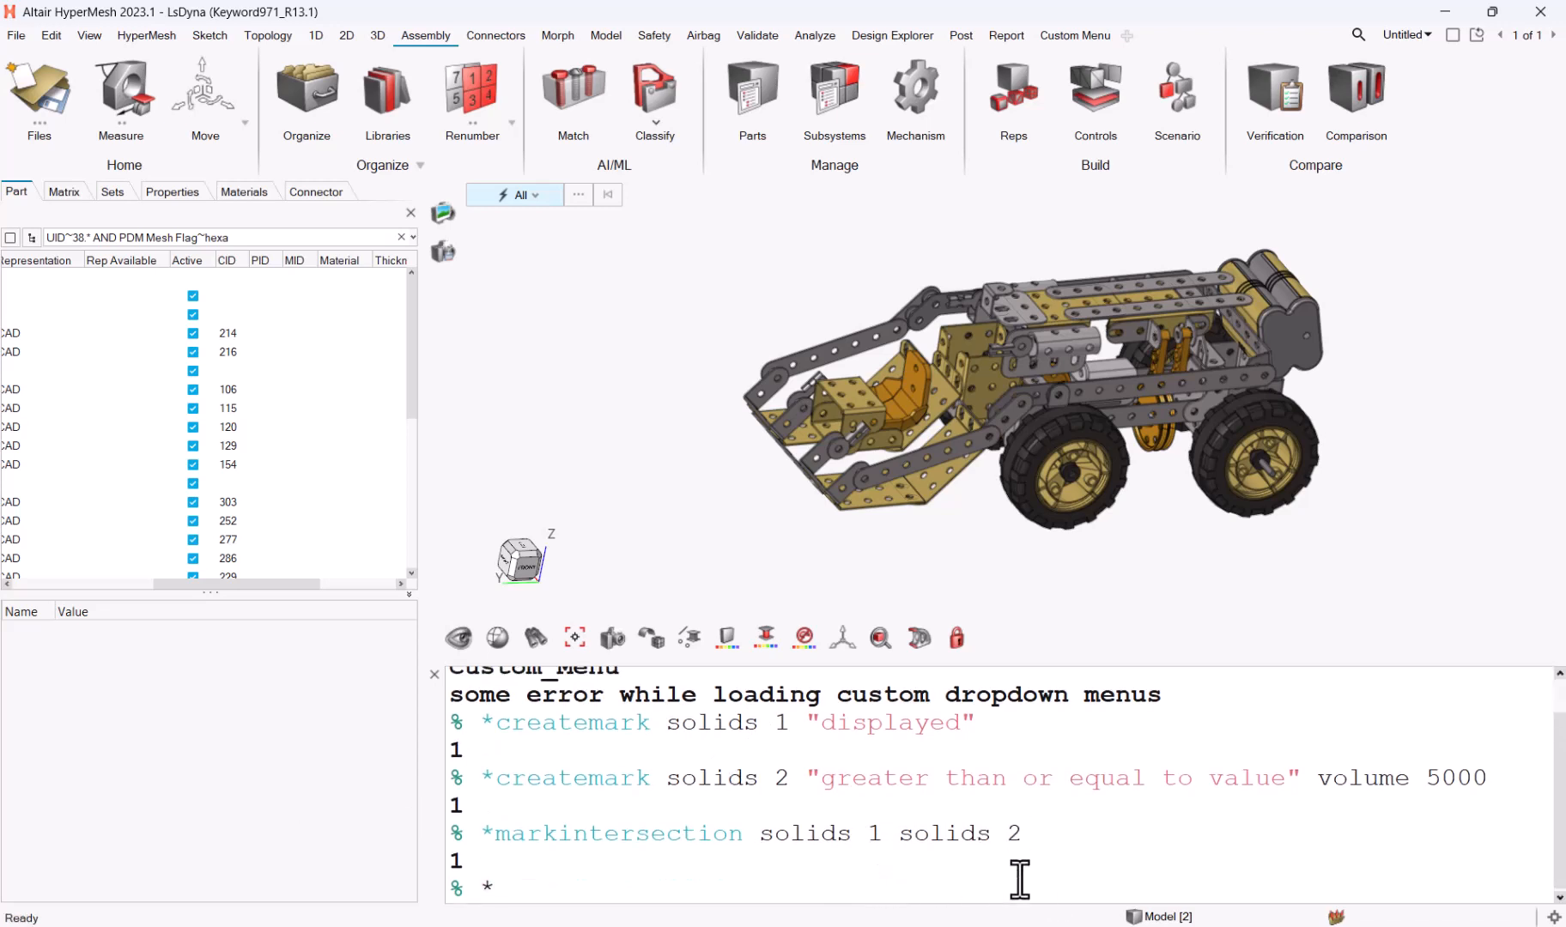
{"action": "type", "text": "marktousermark solid"}
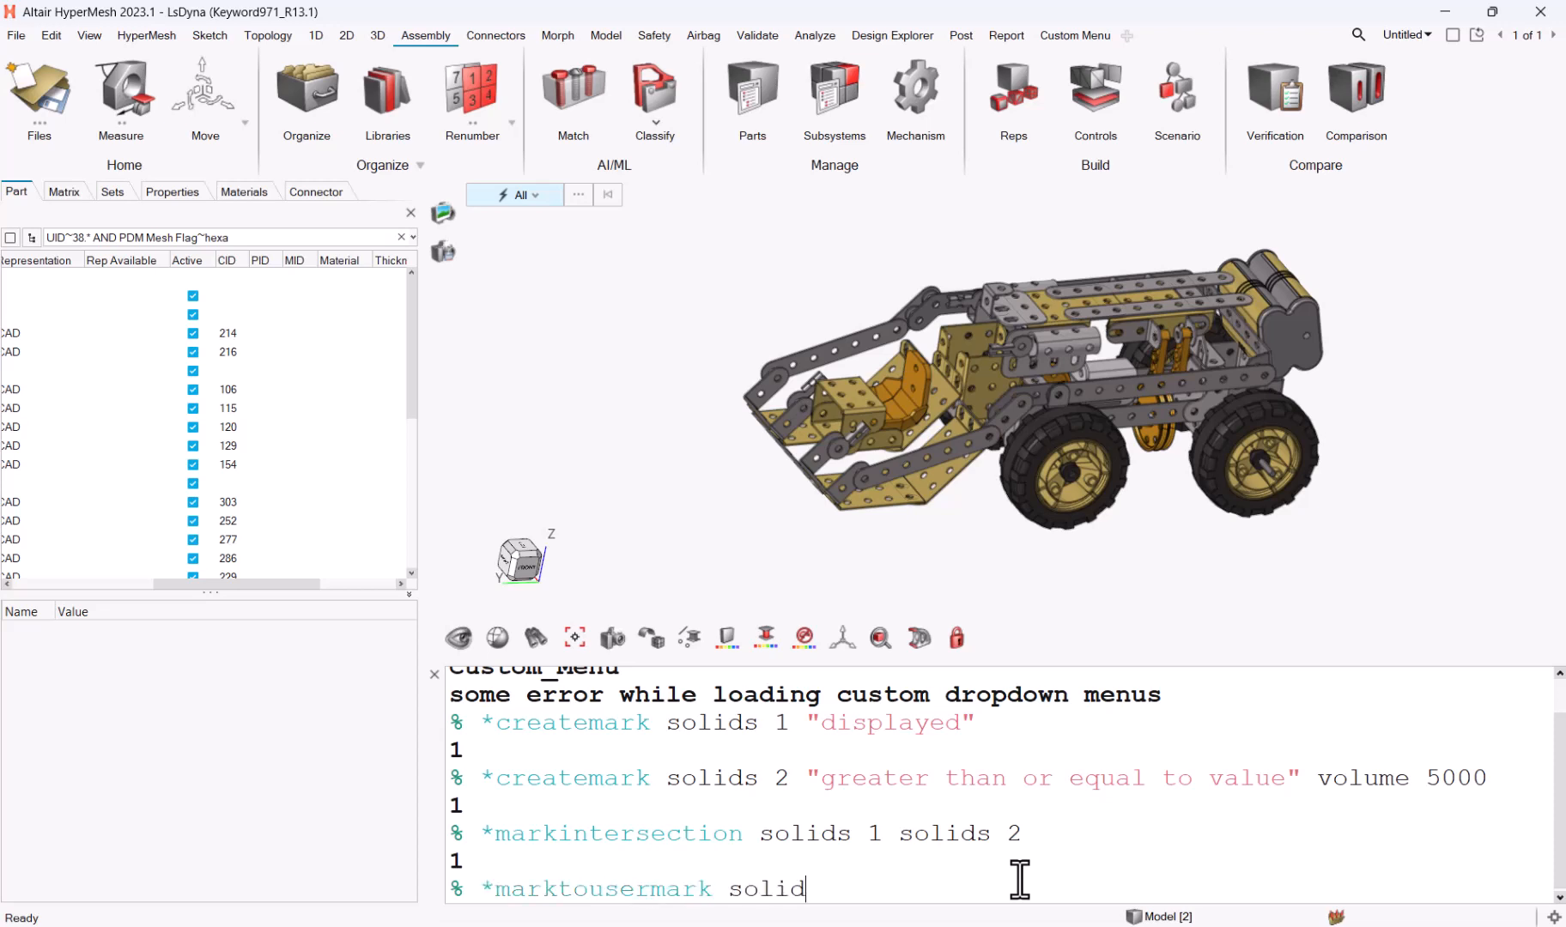
{"action": "type", "text": "s 1"}
{"action": "key", "text": "Return"}
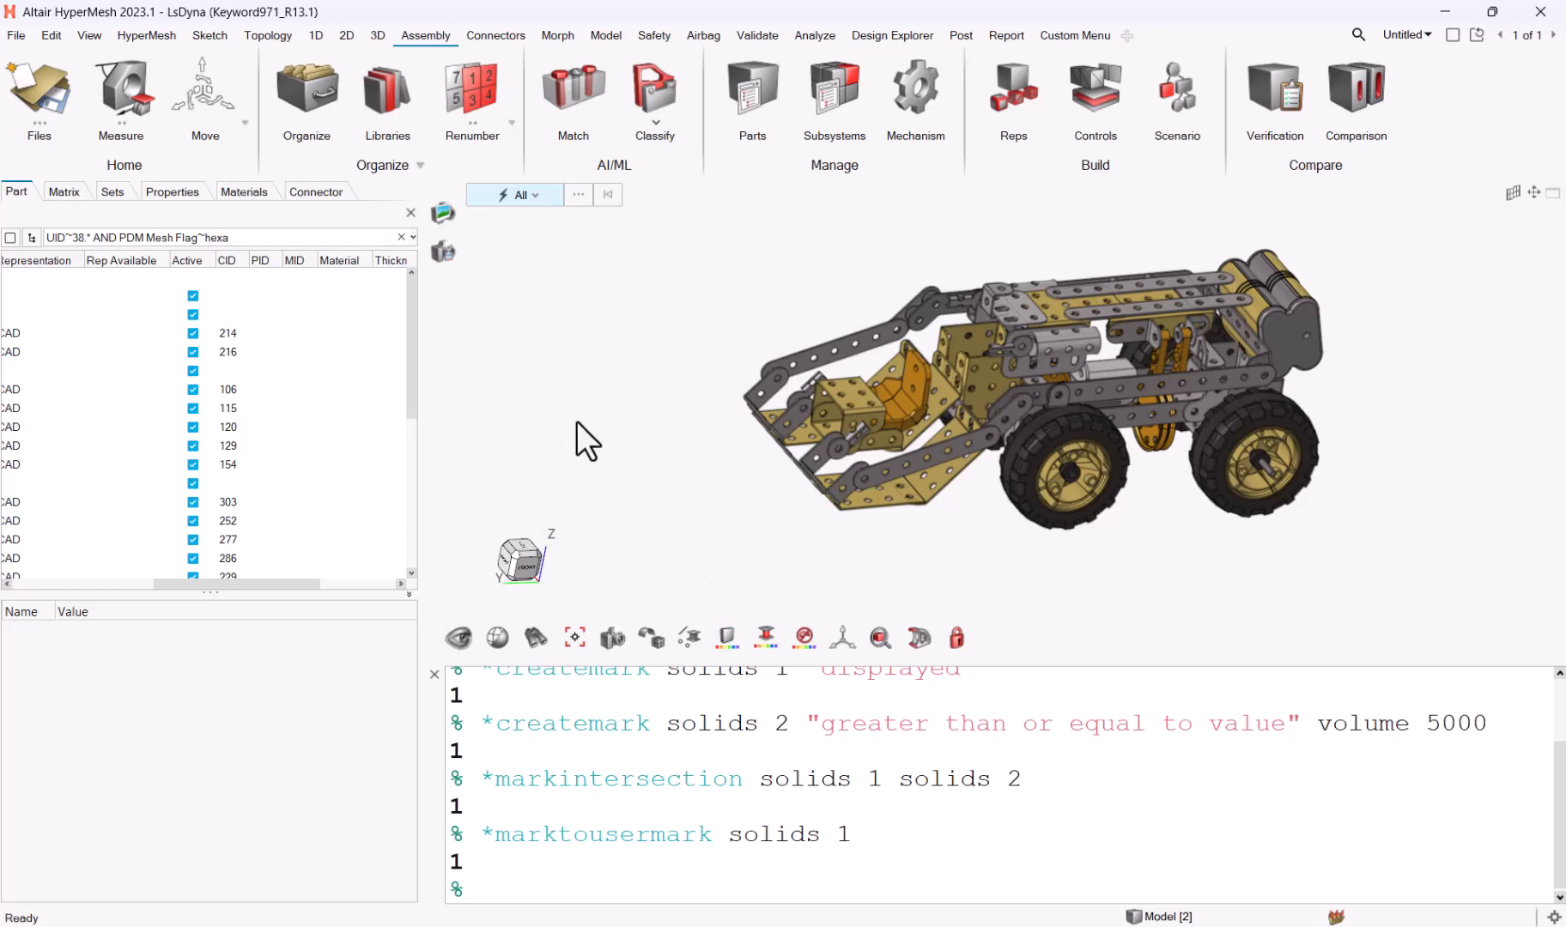
Set the selection type to solids and retrieve the saved user mark selection in the model view
{"action": "key", "text": "s"}
{"action": "right_click", "coordinate": [623, 357]}
{"action": "mouse_move", "coordinate": [683, 402]}
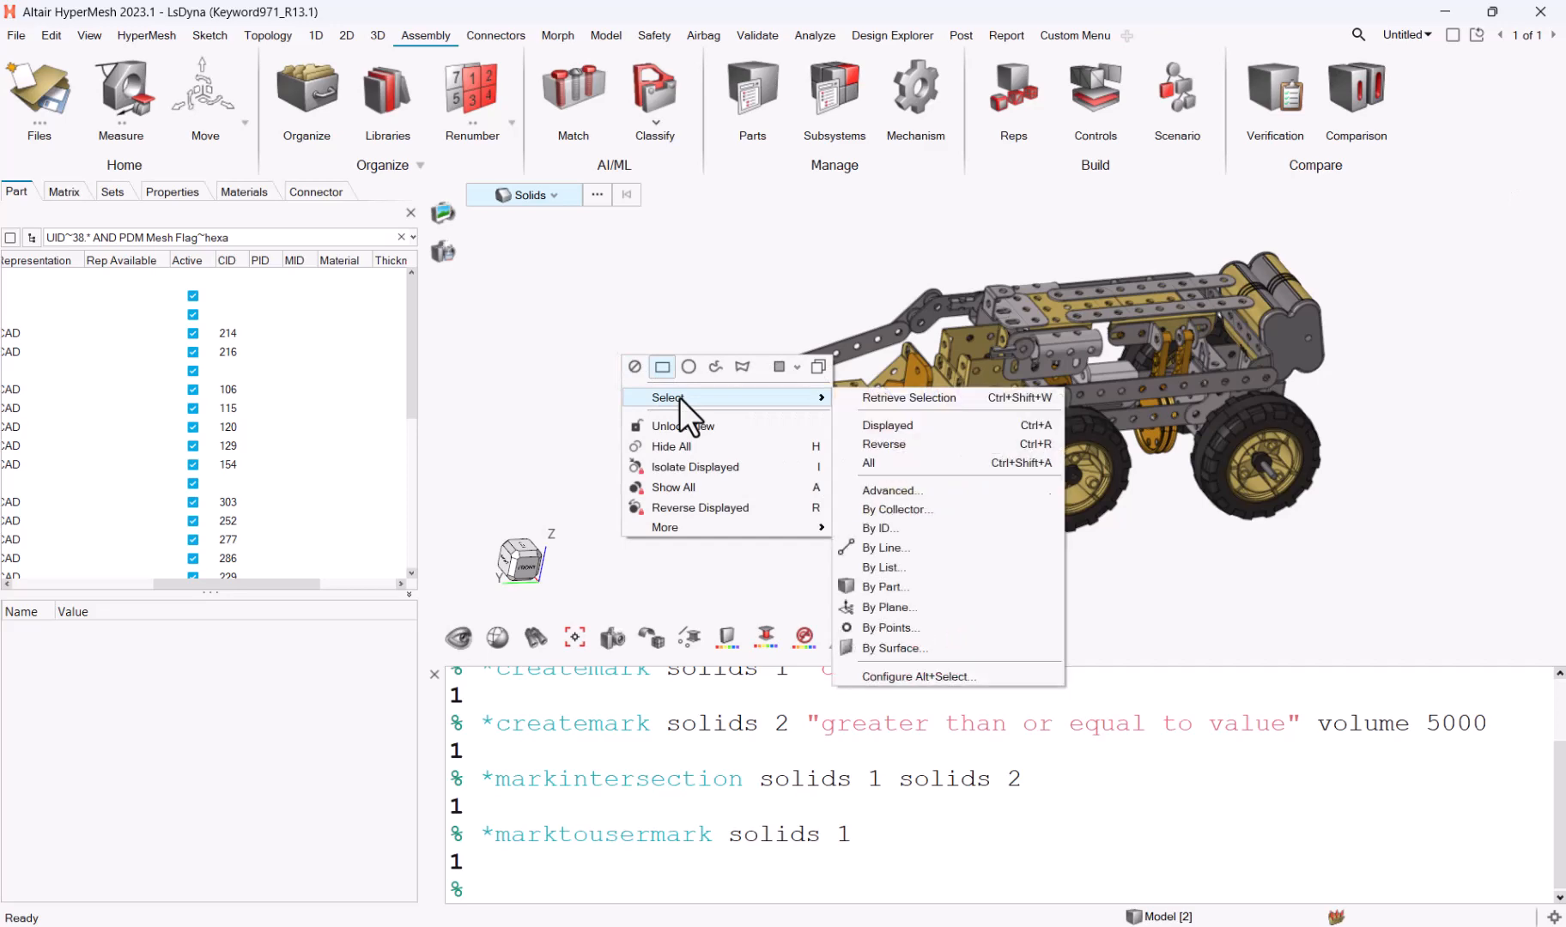
{"action": "left_click", "coordinate": [937, 399]}
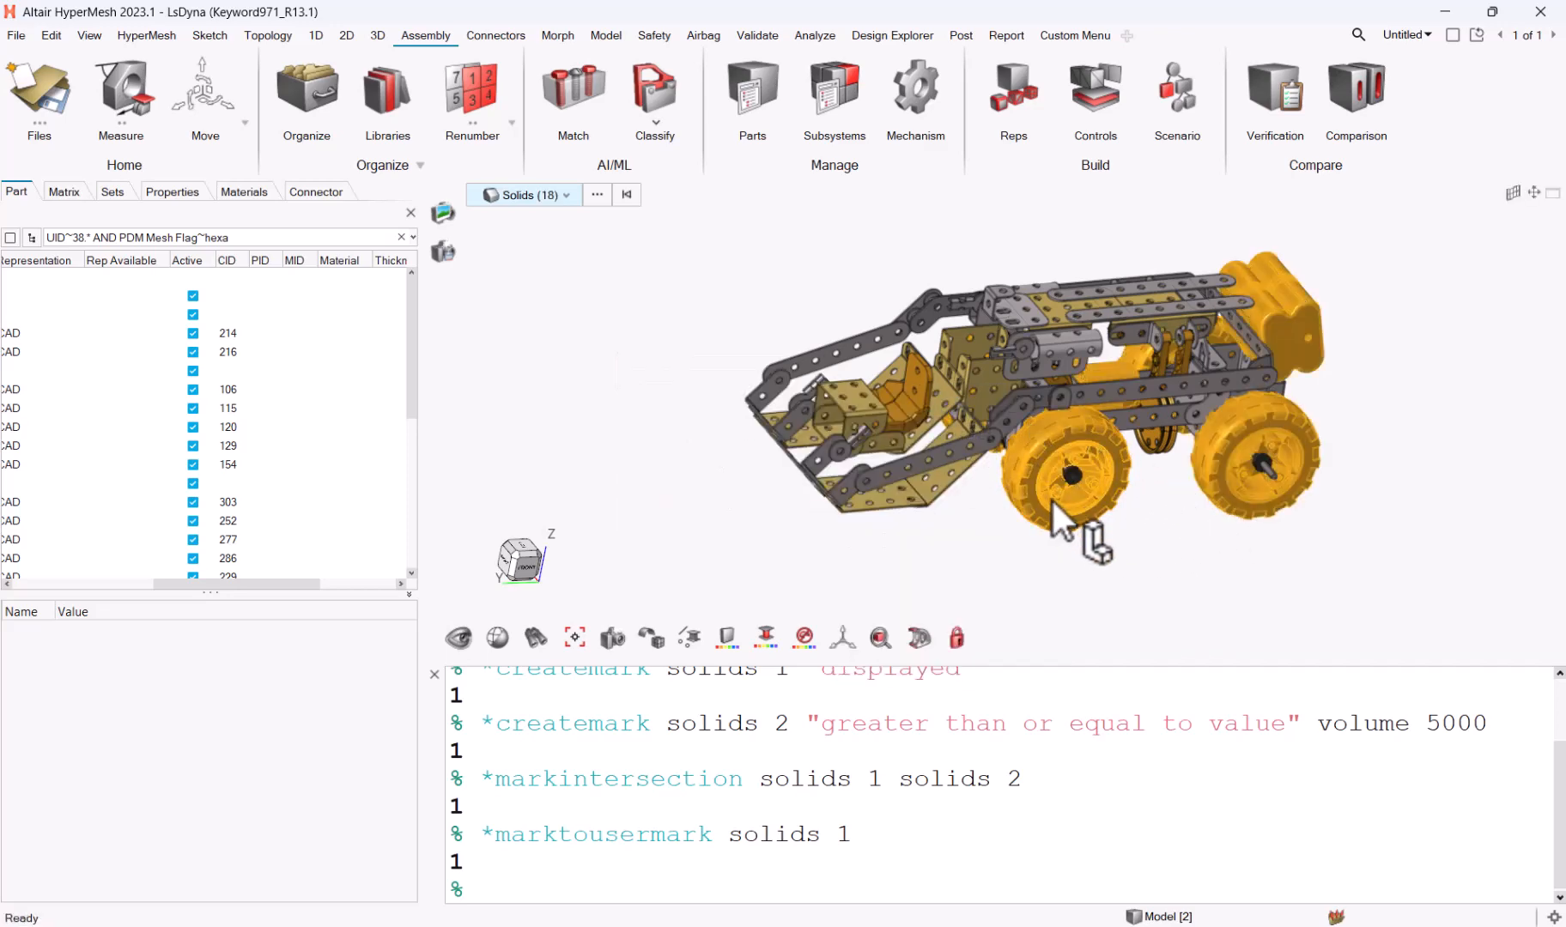
Add the four upright perforated arms around the rear pulleys, on both sides of the vehicle, to the solid selection
{"action": "scroll", "coordinate": [1194, 357], "scroll_direction": "up", "scroll_amount": 5}
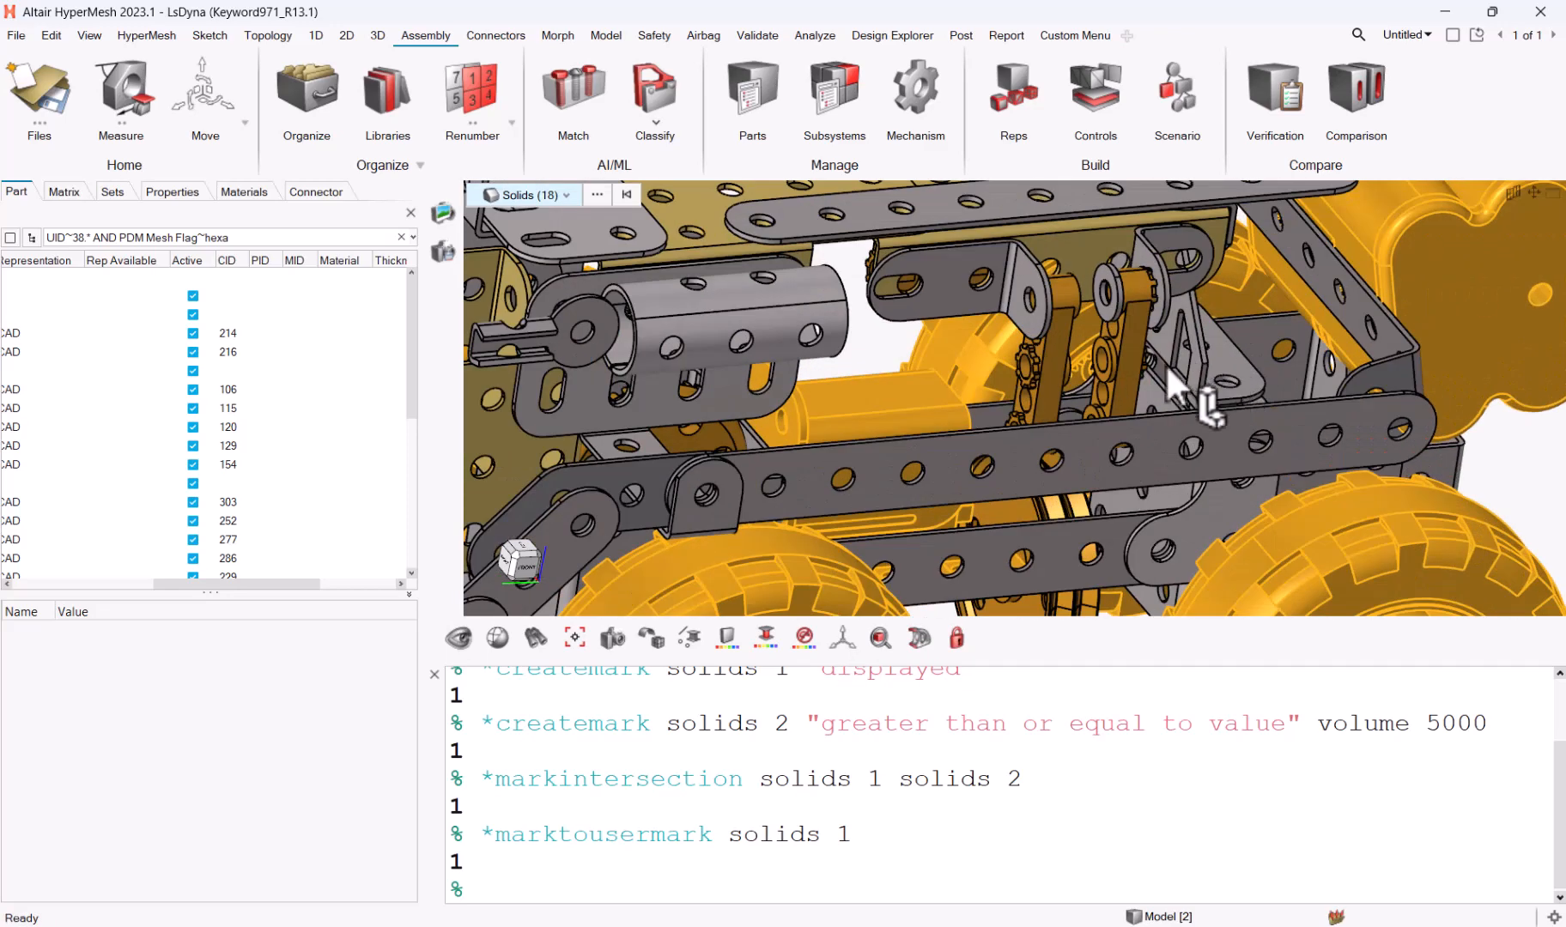
{"action": "left_click", "coordinate": [1057, 370]}
{"action": "left_click", "coordinate": [1123, 370]}
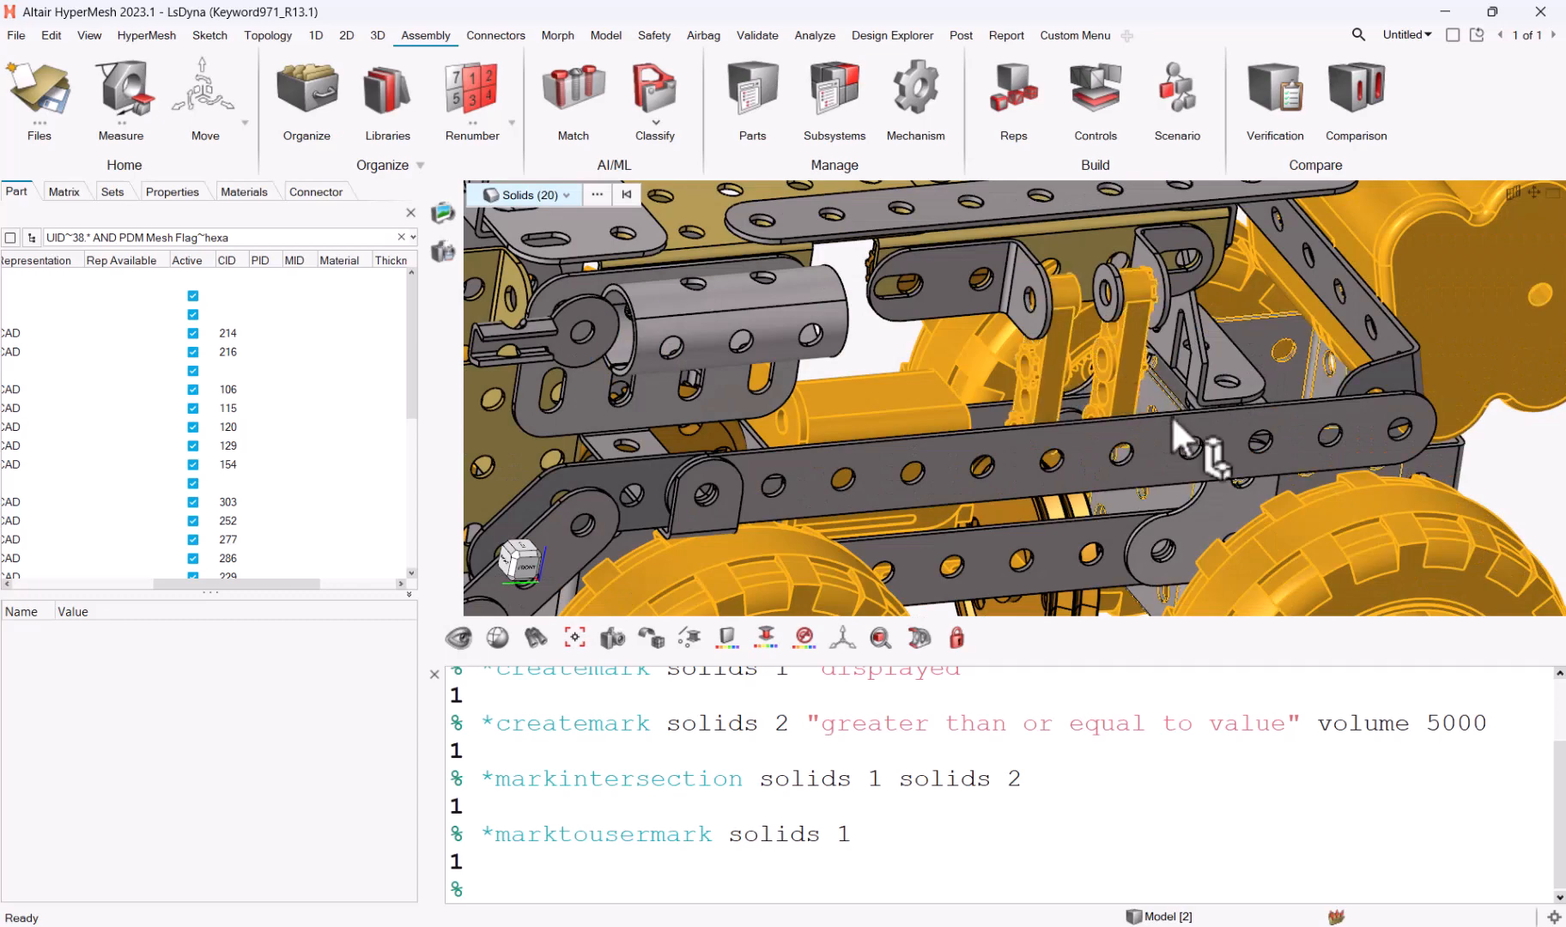
{"action": "scroll", "coordinate": [1138, 417], "scroll_direction": "down", "scroll_amount": 5}
{"action": "middle_click_drag", "start_coordinate": [1091, 415], "coordinate": [1117, 368]}
{"action": "scroll", "coordinate": [929, 353], "scroll_direction": "up", "scroll_amount": 4}
{"action": "left_click", "coordinate": [602, 378]}
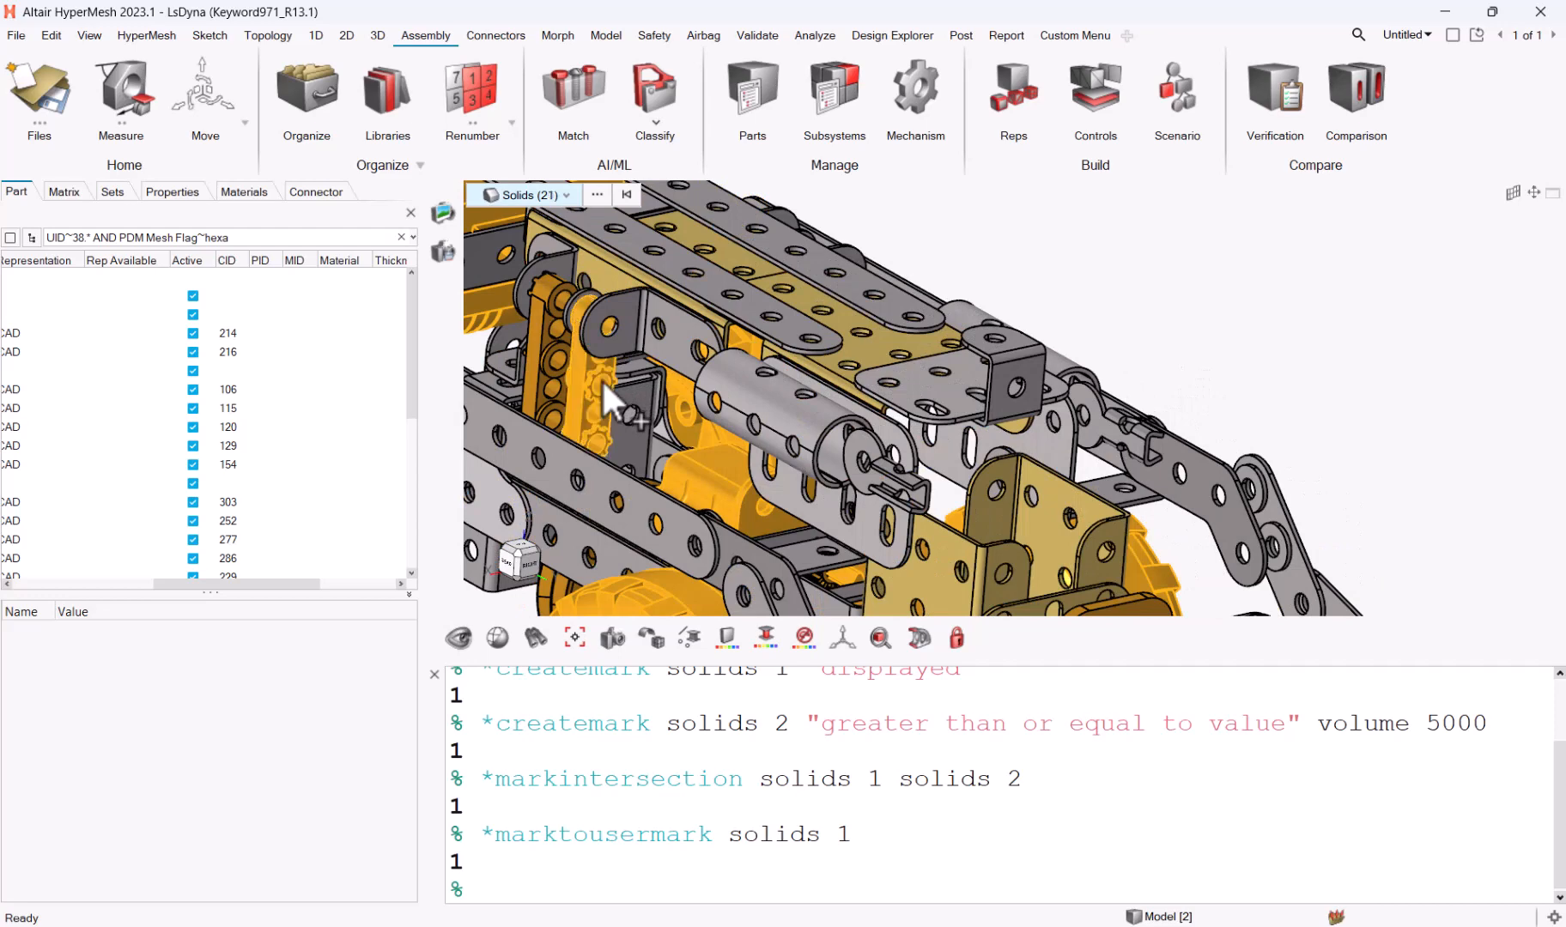
{"action": "left_click", "coordinate": [814, 381]}
{"action": "scroll", "coordinate": [812, 373], "scroll_direction": "down", "scroll_amount": 5}
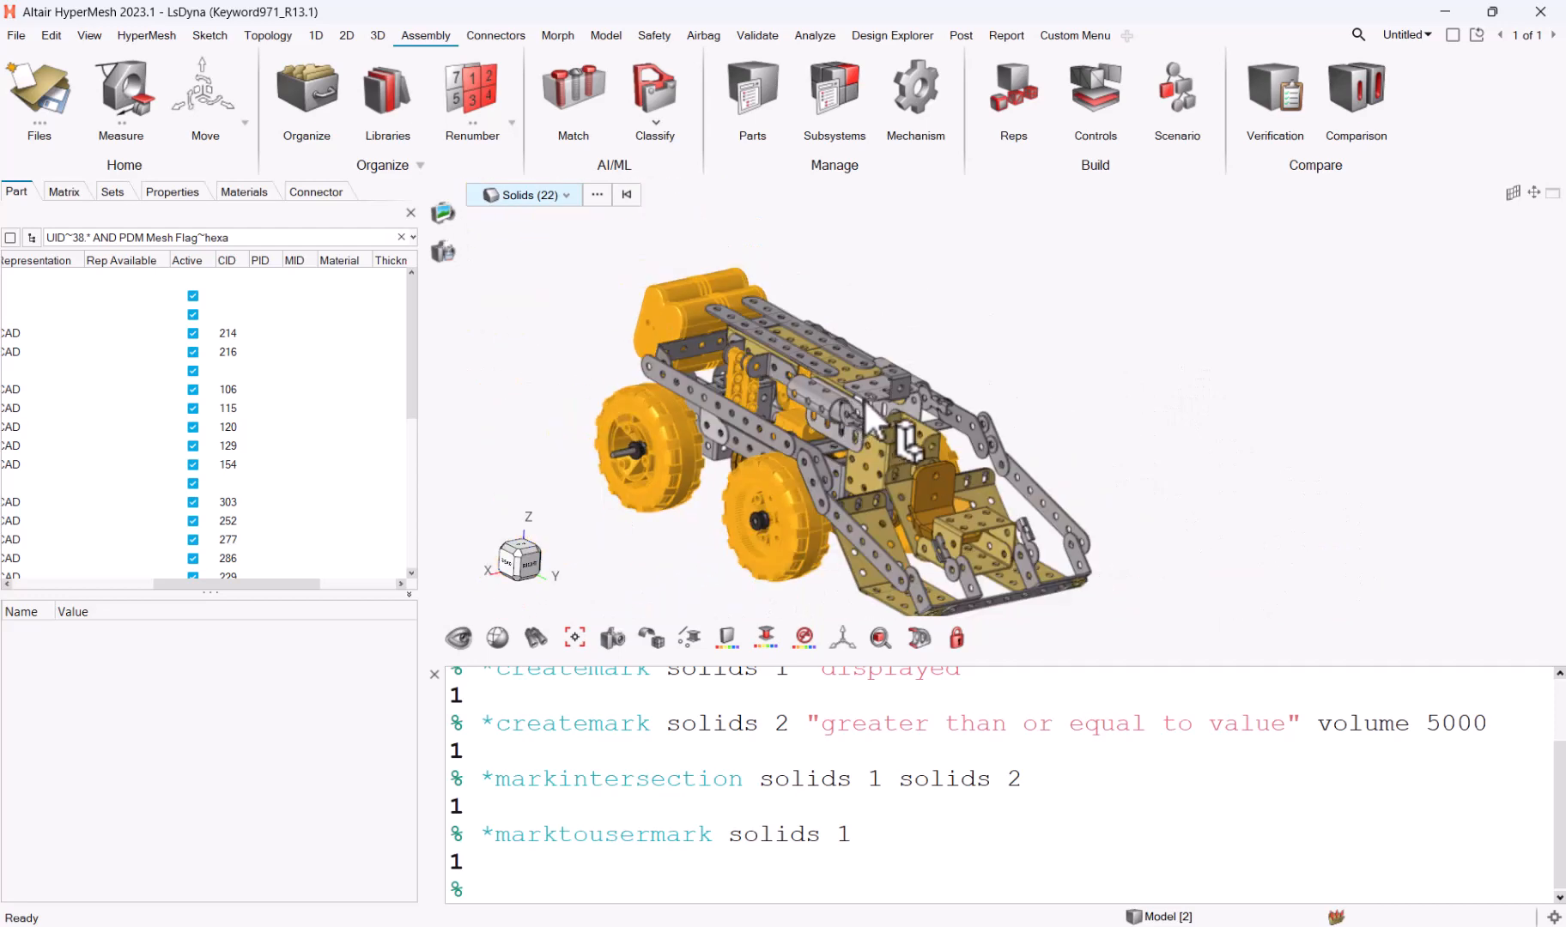
{"action": "right_click", "coordinate": [948, 328]}
{"action": "left_click", "coordinate": [1055, 359]}
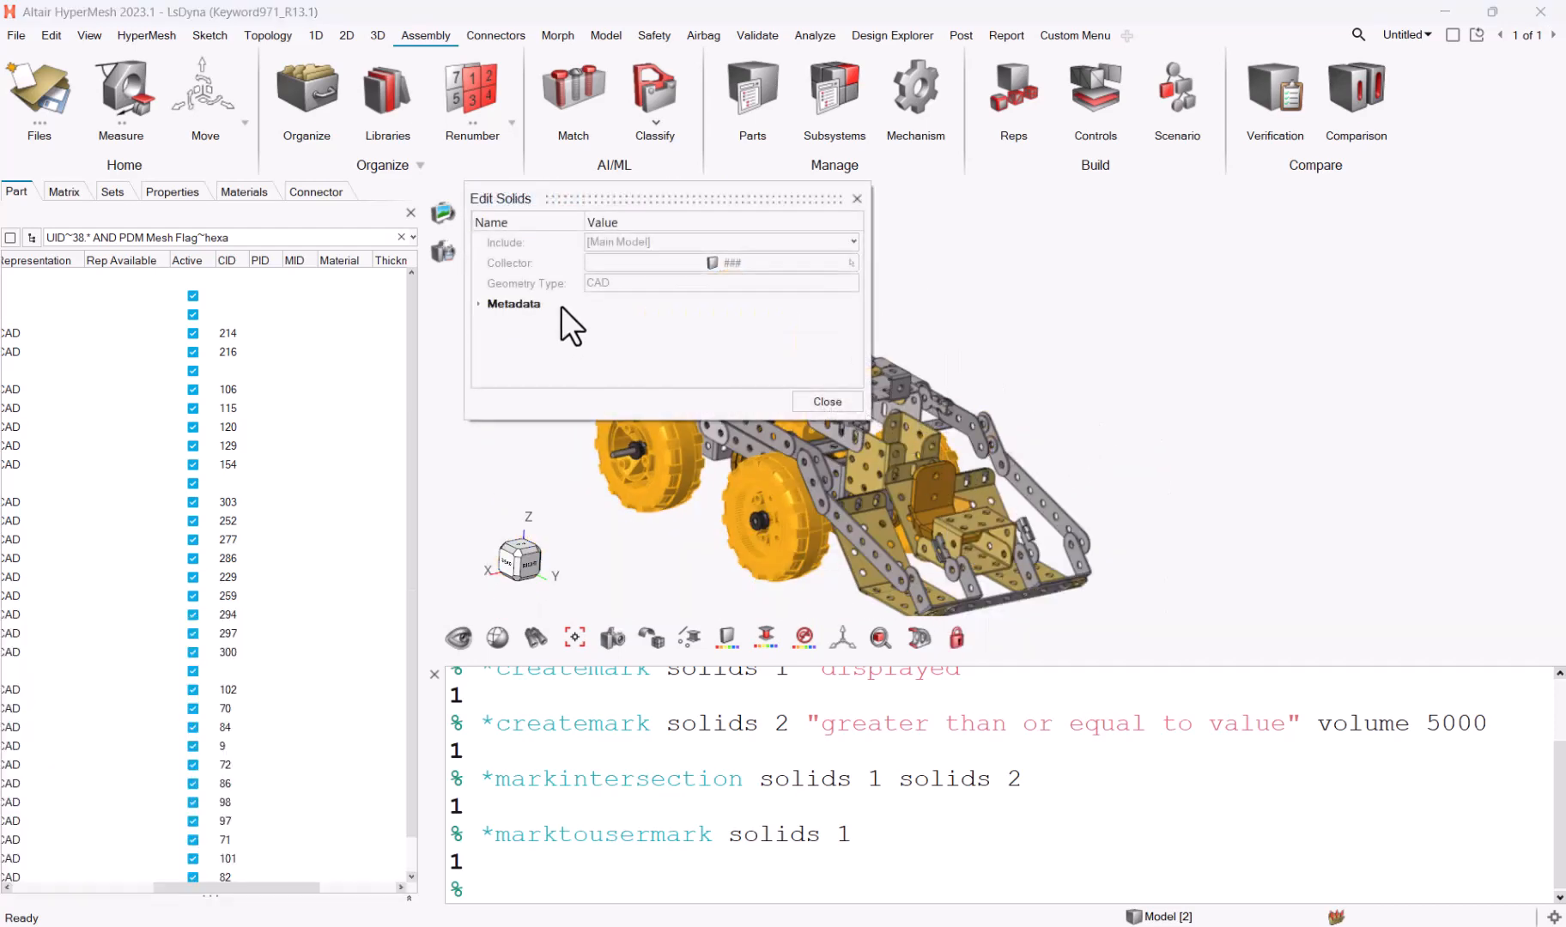
{"action": "left_click", "coordinate": [860, 198]}
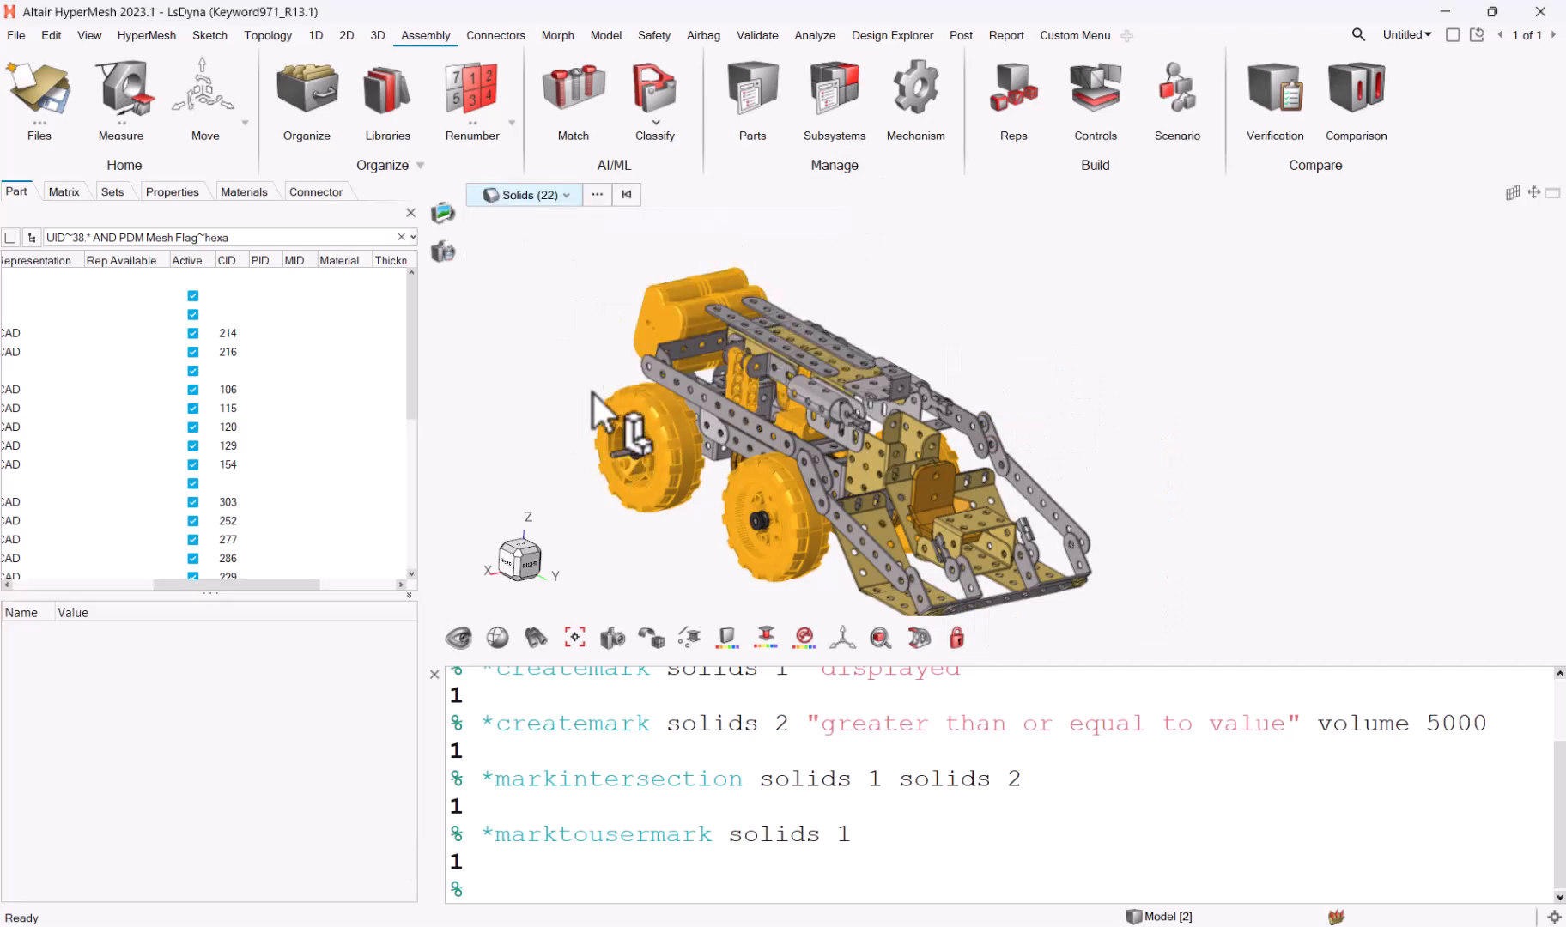
Isolate the selected solids within the locked view
{"action": "key", "text": "i"}
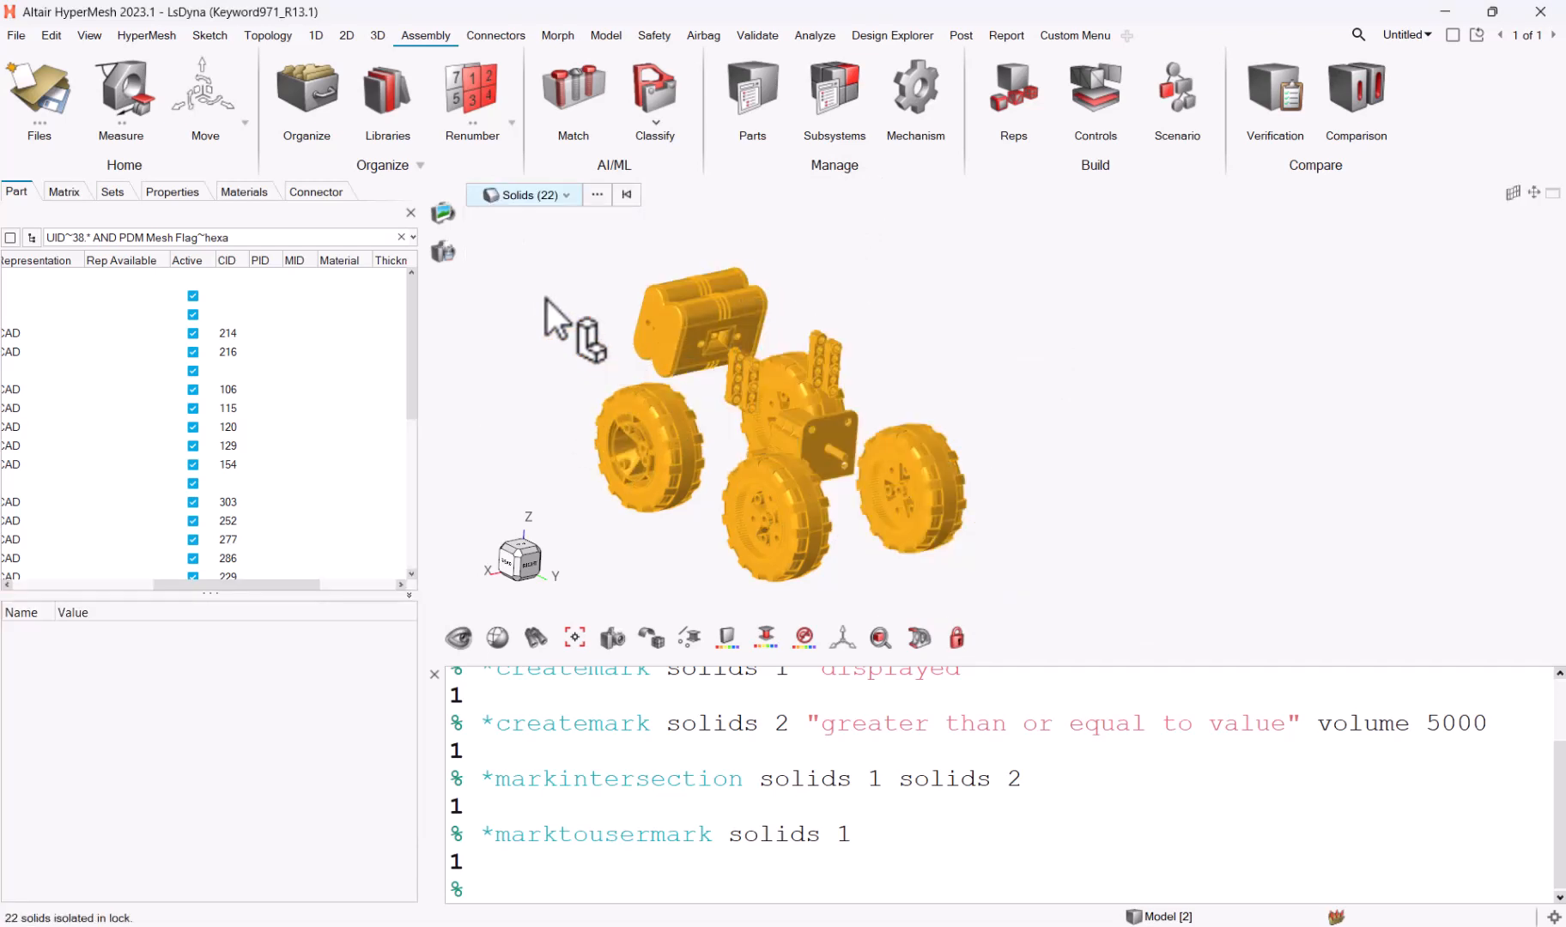
Clear the current selection, set the selection type to parts, and window-select all parts displayed in the locked view
{"action": "left_click", "coordinate": [556, 302]}
{"action": "left_click", "coordinate": [553, 196]}
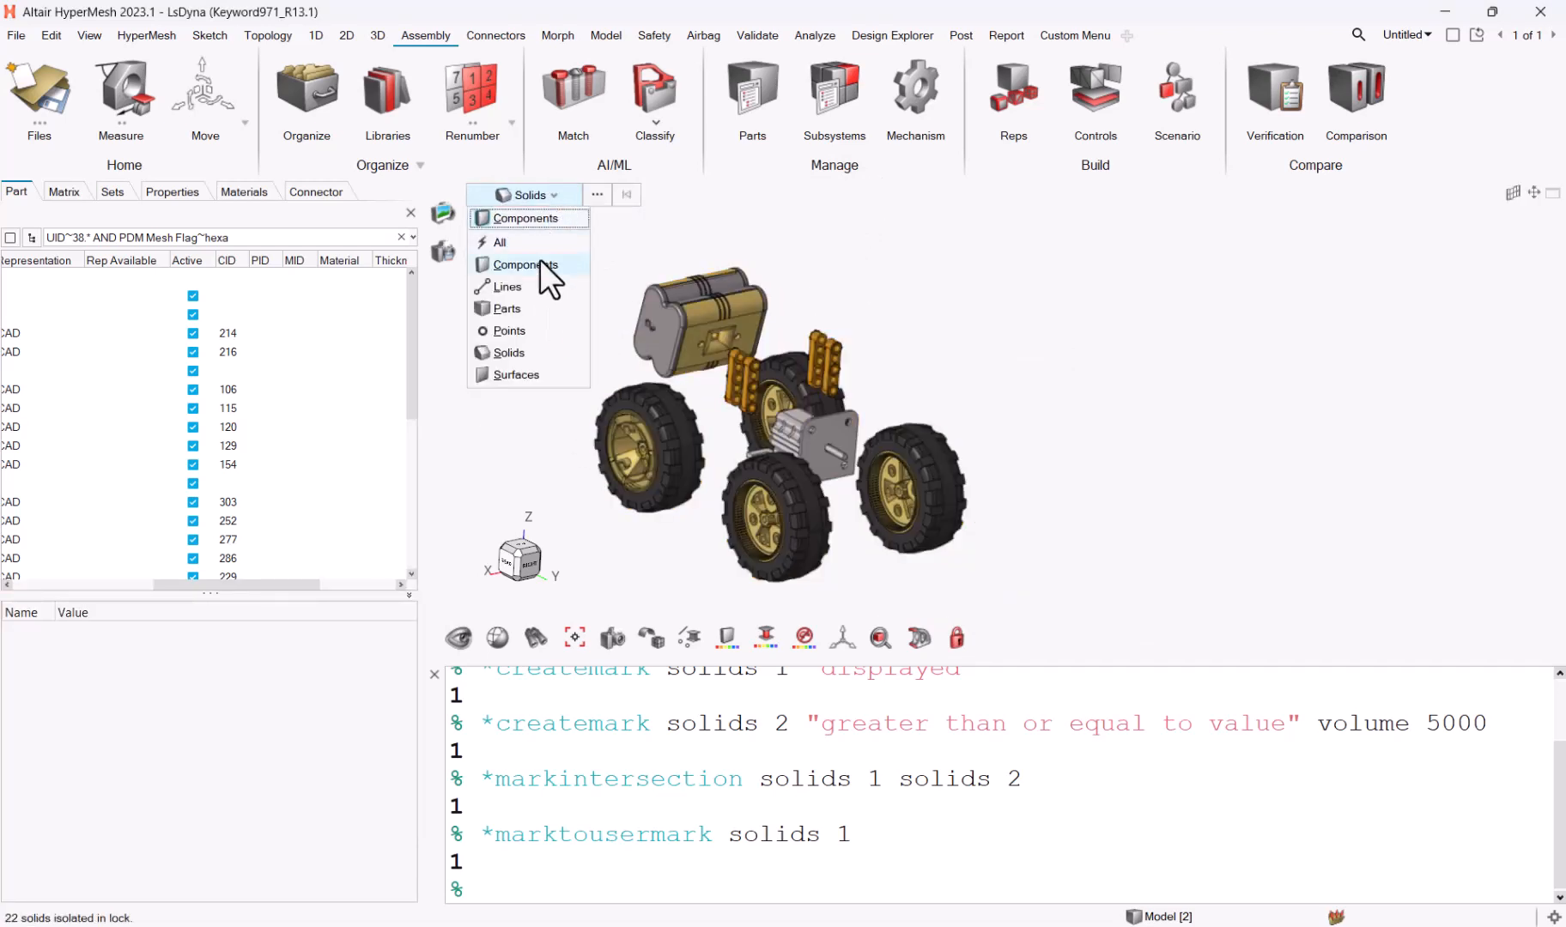
{"action": "left_click", "coordinate": [535, 308]}
{"action": "left_click_drag", "start_coordinate": [515, 238], "coordinate": [1017, 542]}
Edit the selected parts and set their PDM Mesh Flag to 3D Tetra Mesh
{"action": "right_click", "coordinate": [672, 334]}
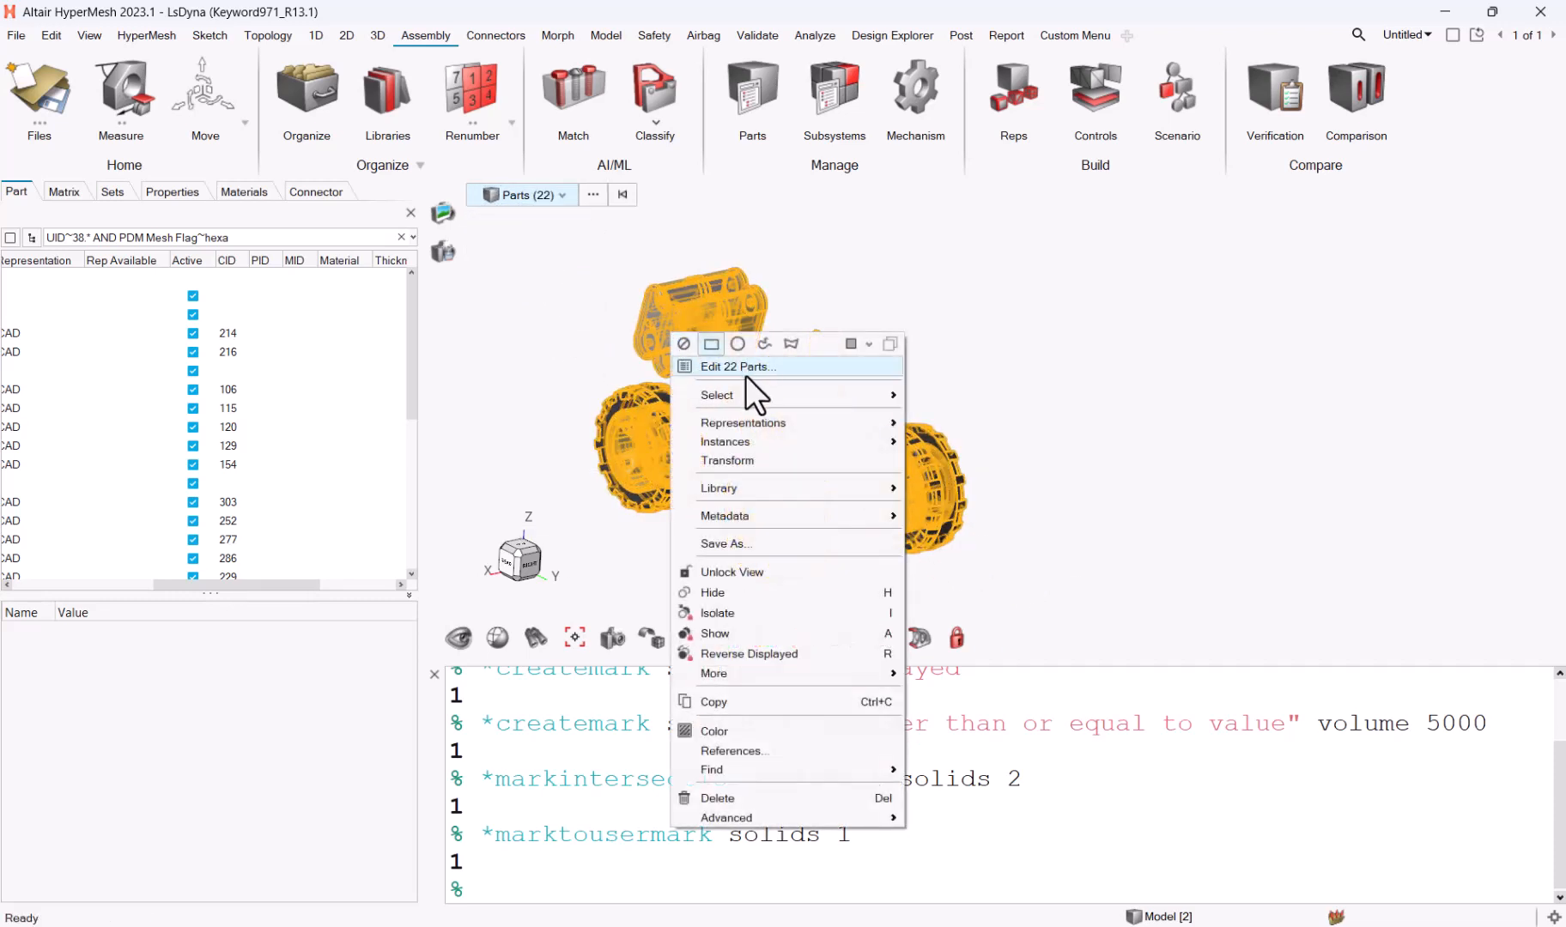
{"action": "left_click", "coordinate": [745, 376]}
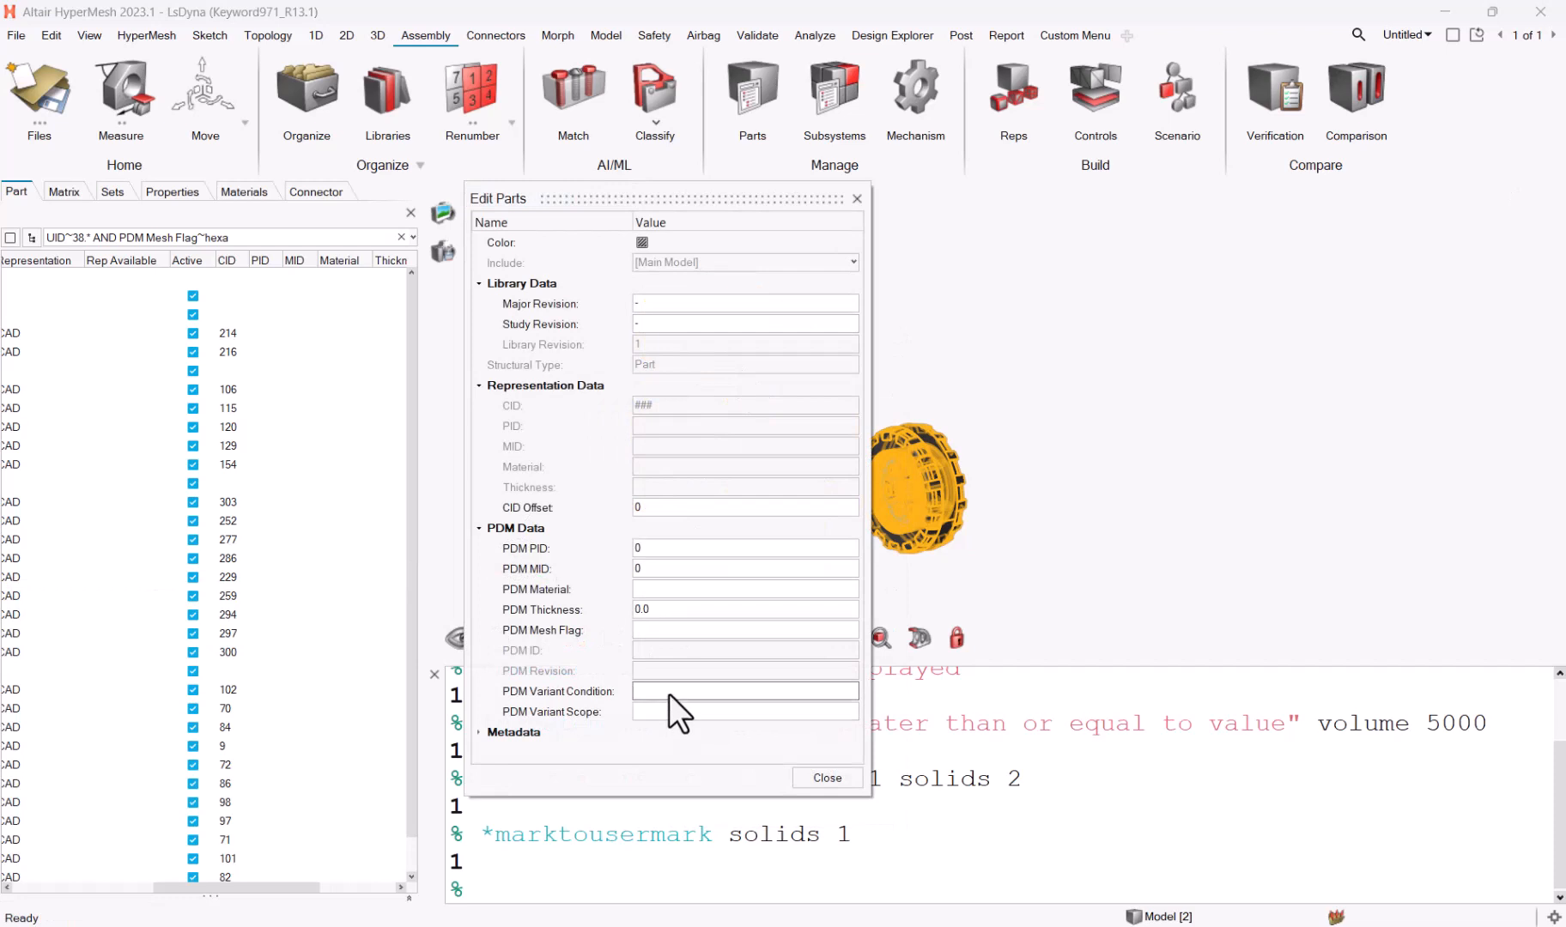
{"action": "left_click", "coordinate": [667, 630]}
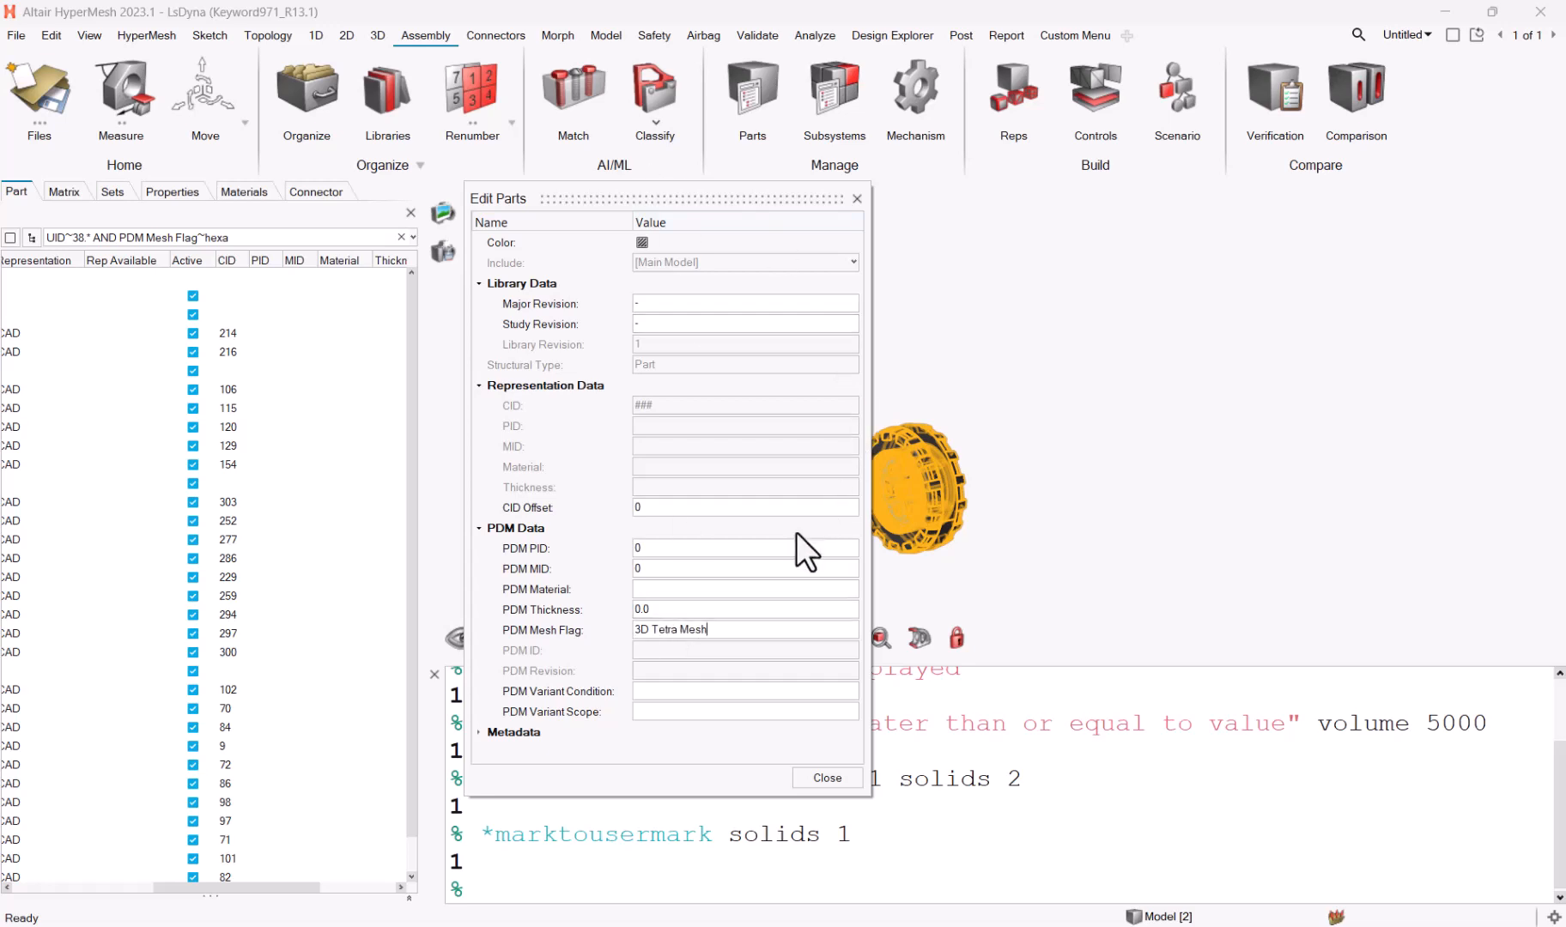
{"action": "left_click", "coordinate": [816, 782]}
Deselect the parts, reverse the display within the locked view, and examine the remaining perforated frame parts and pulleys
{"action": "left_click", "coordinate": [1082, 527]}
{"action": "key", "text": "r"}
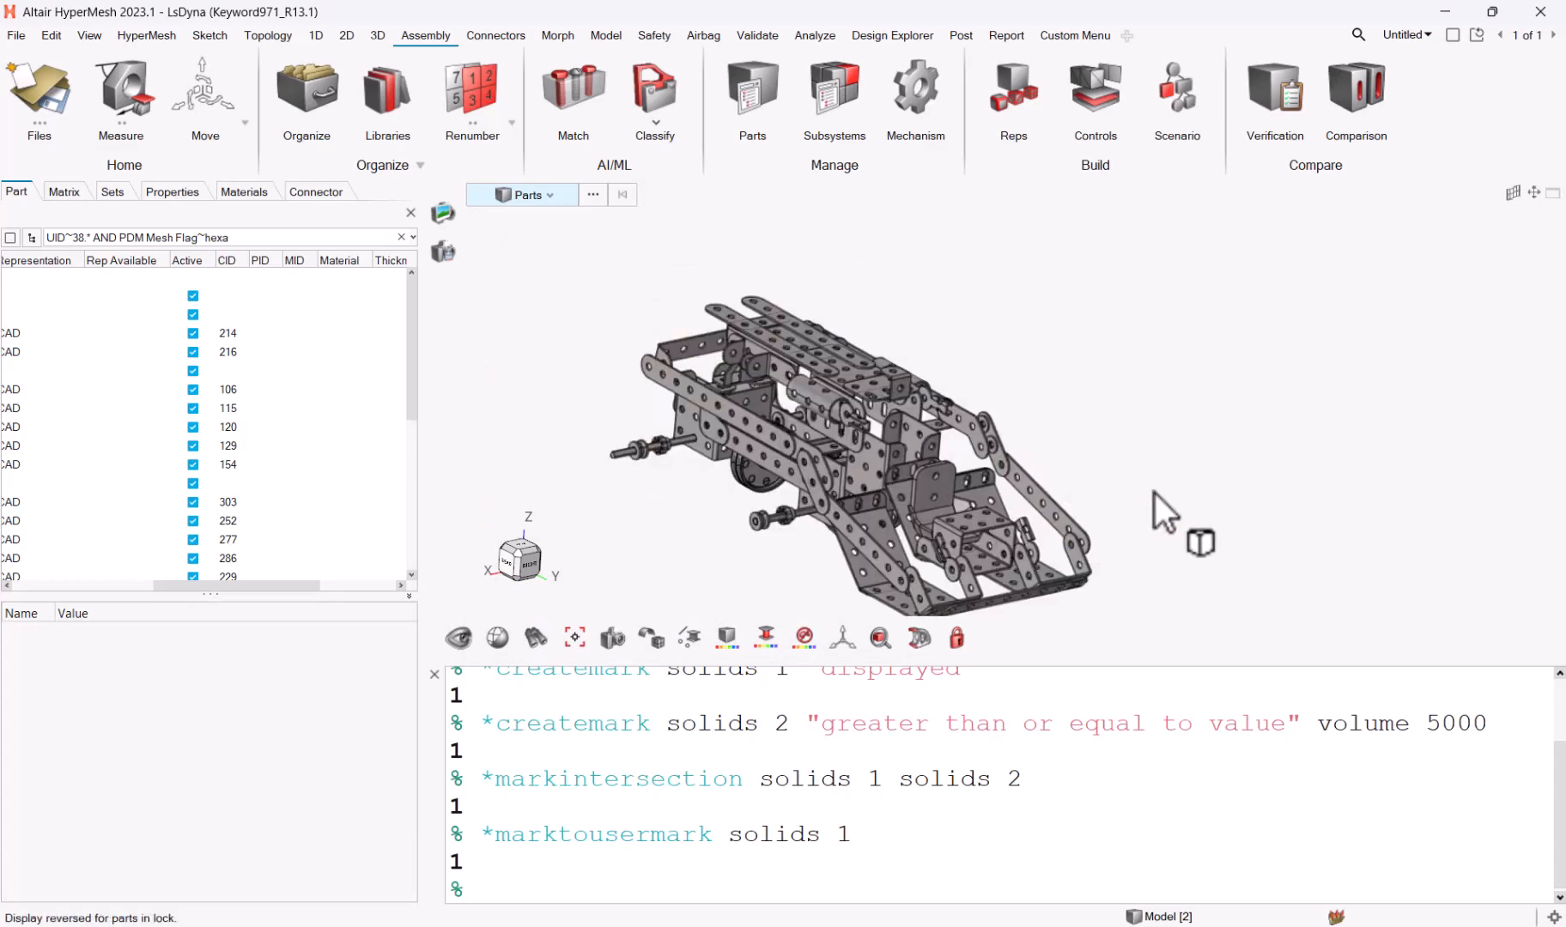
{"action": "middle_click_drag", "start_coordinate": [1155, 493], "coordinate": [1112, 455]}
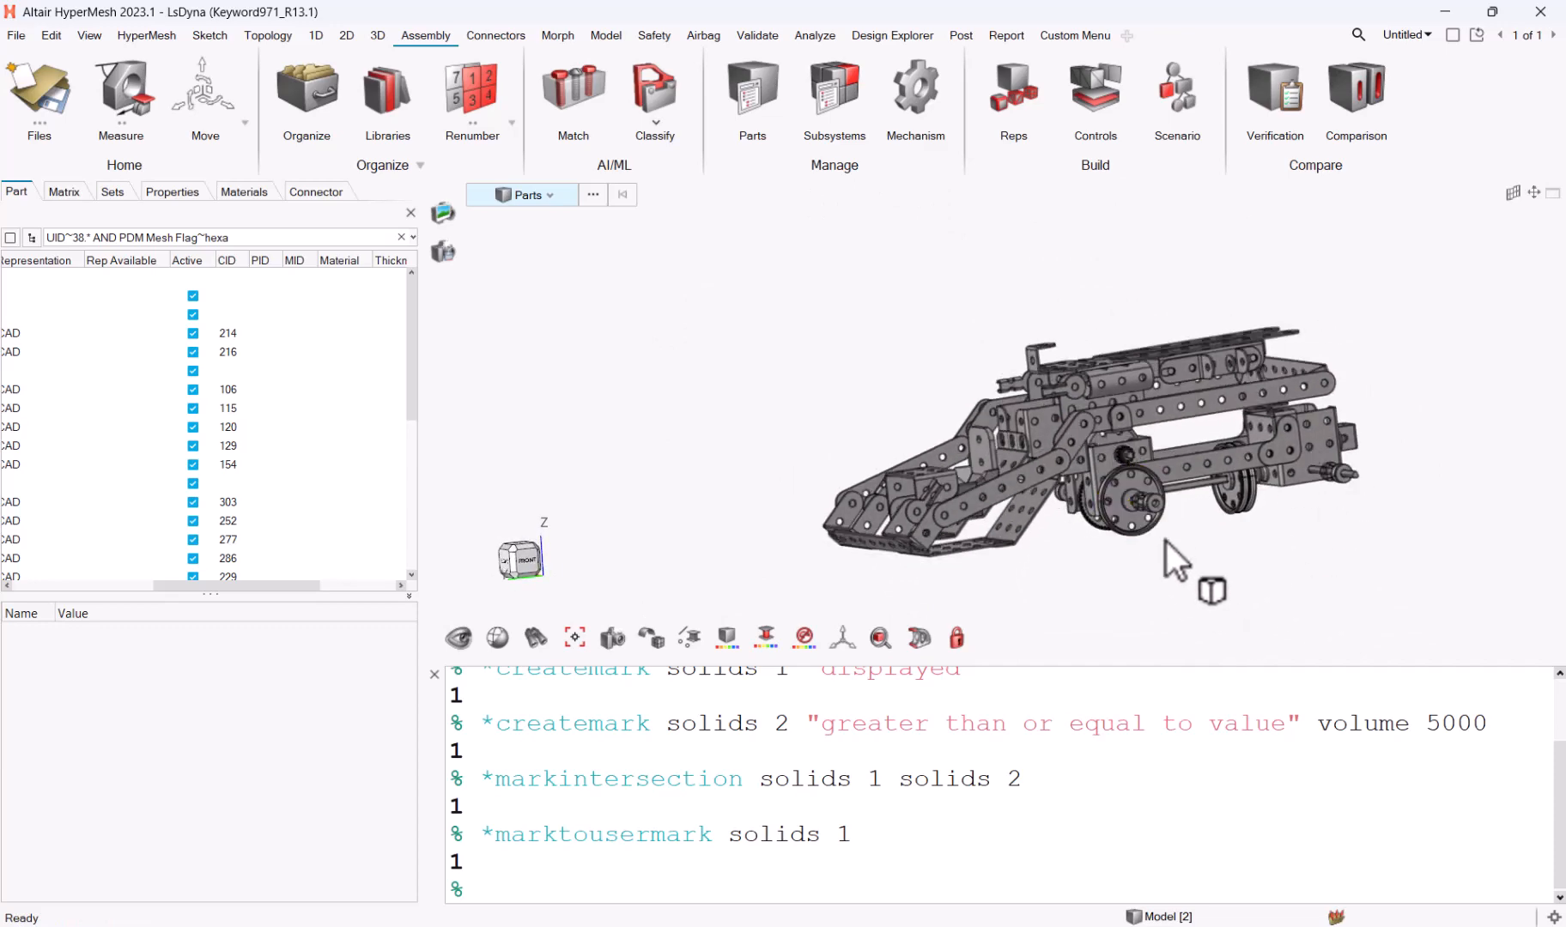
{"action": "scroll", "coordinate": [1183, 520], "scroll_direction": "up", "scroll_amount": 2}
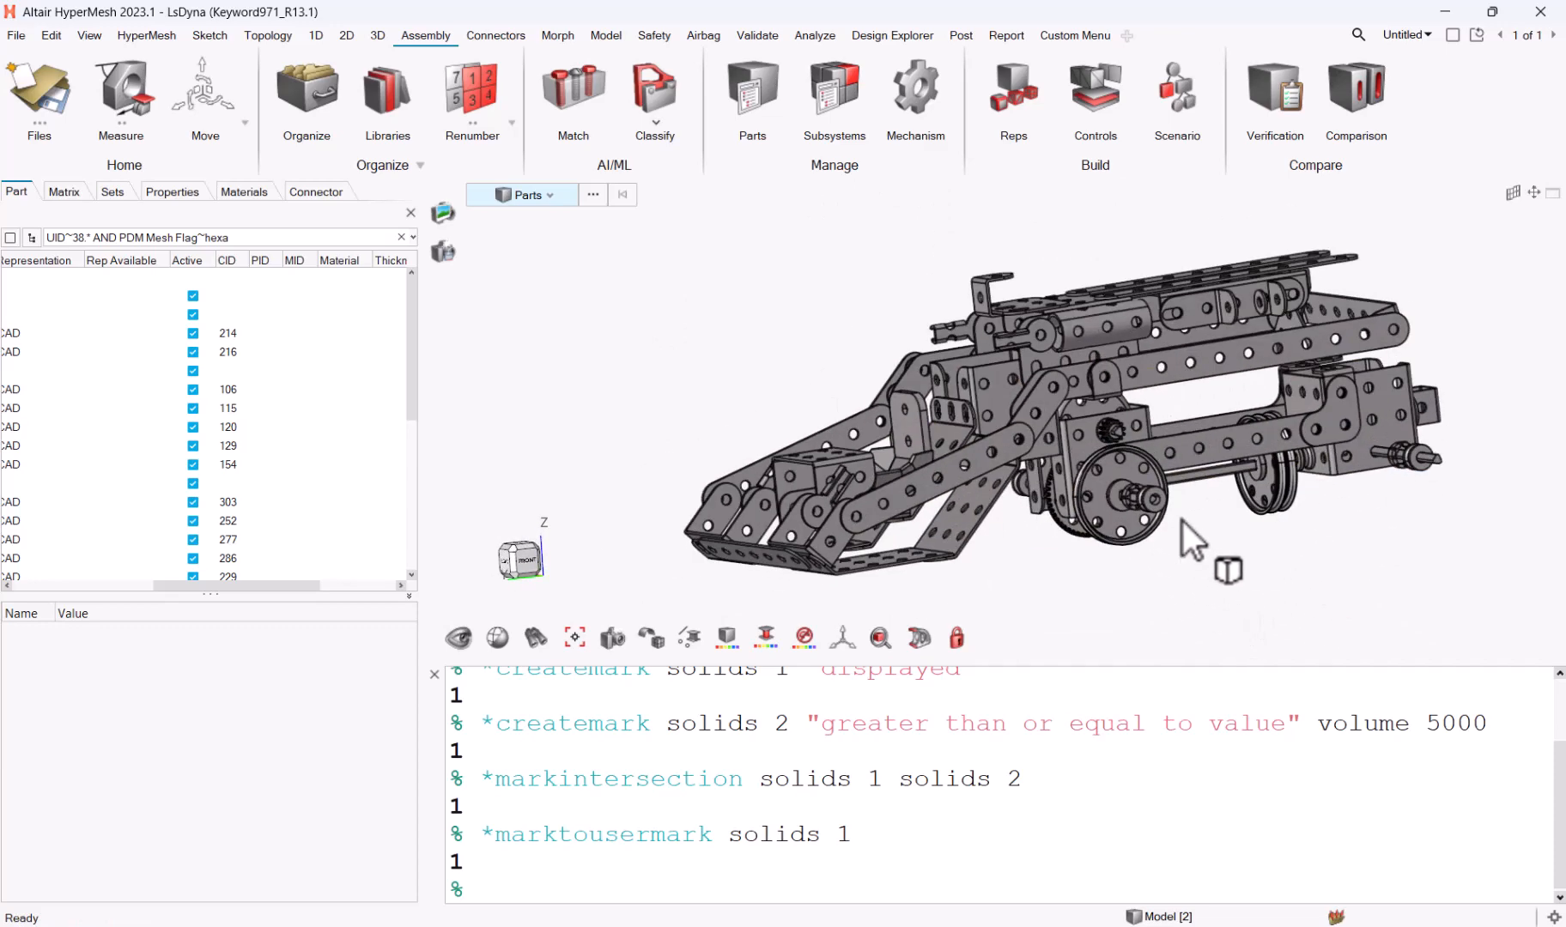
{"action": "scroll", "coordinate": [1182, 520], "scroll_direction": "up", "scroll_amount": 5}
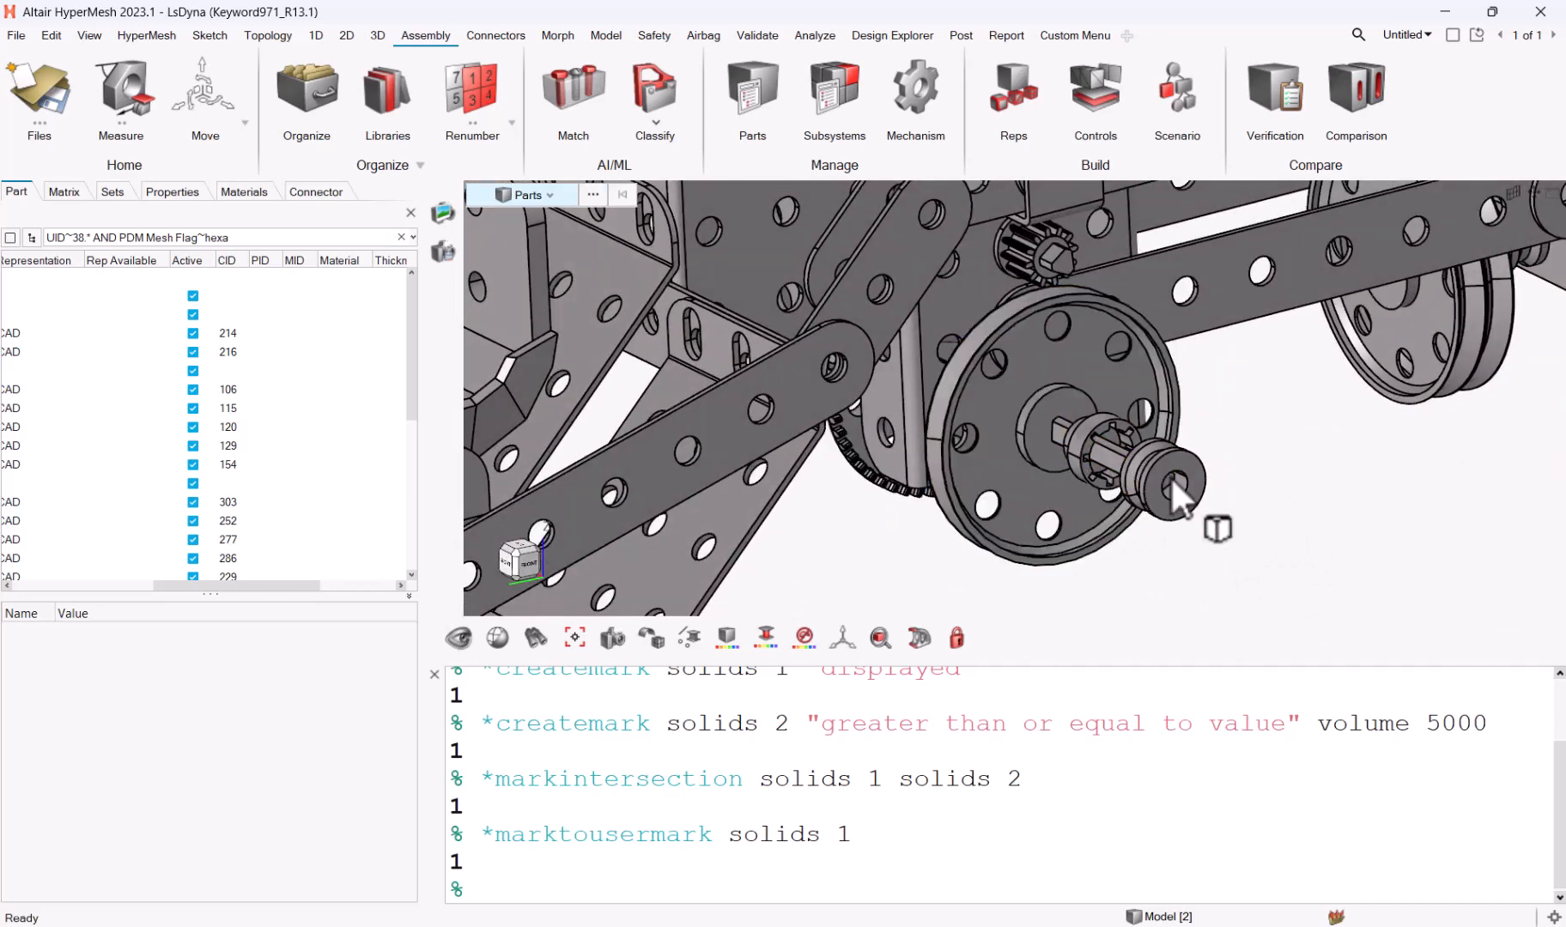
{"action": "scroll", "coordinate": [1081, 424], "scroll_direction": "down", "scroll_amount": 6}
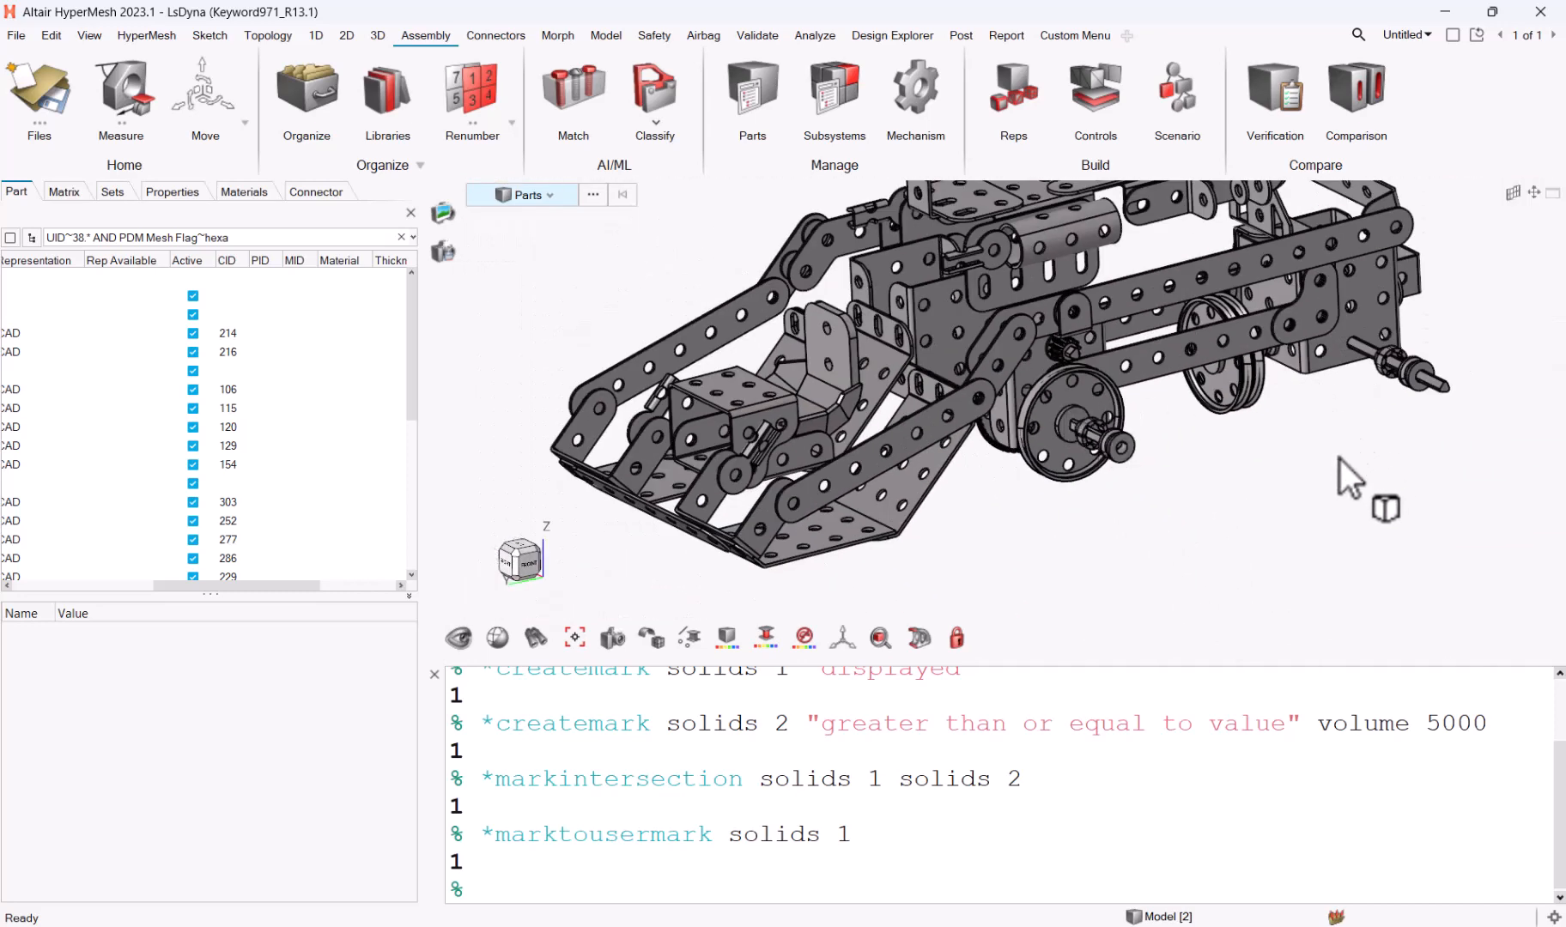
{"action": "scroll", "coordinate": [1288, 494], "scroll_direction": "down", "scroll_amount": 2}
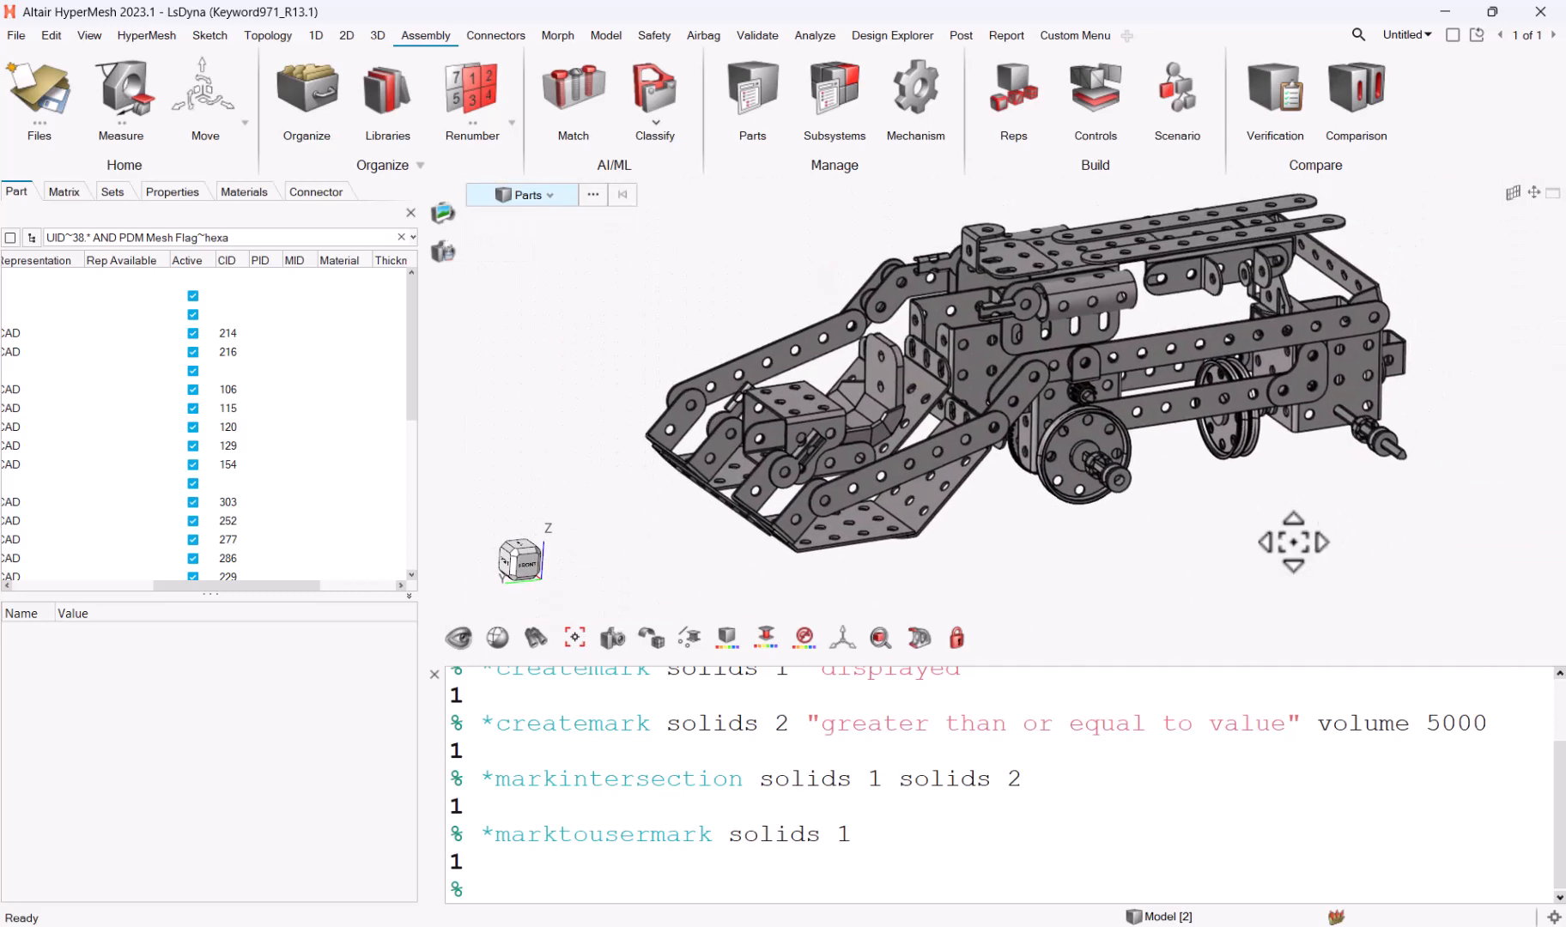
{"action": "right_click_drag", "start_coordinate": [1294, 542], "coordinate": [1286, 542]}
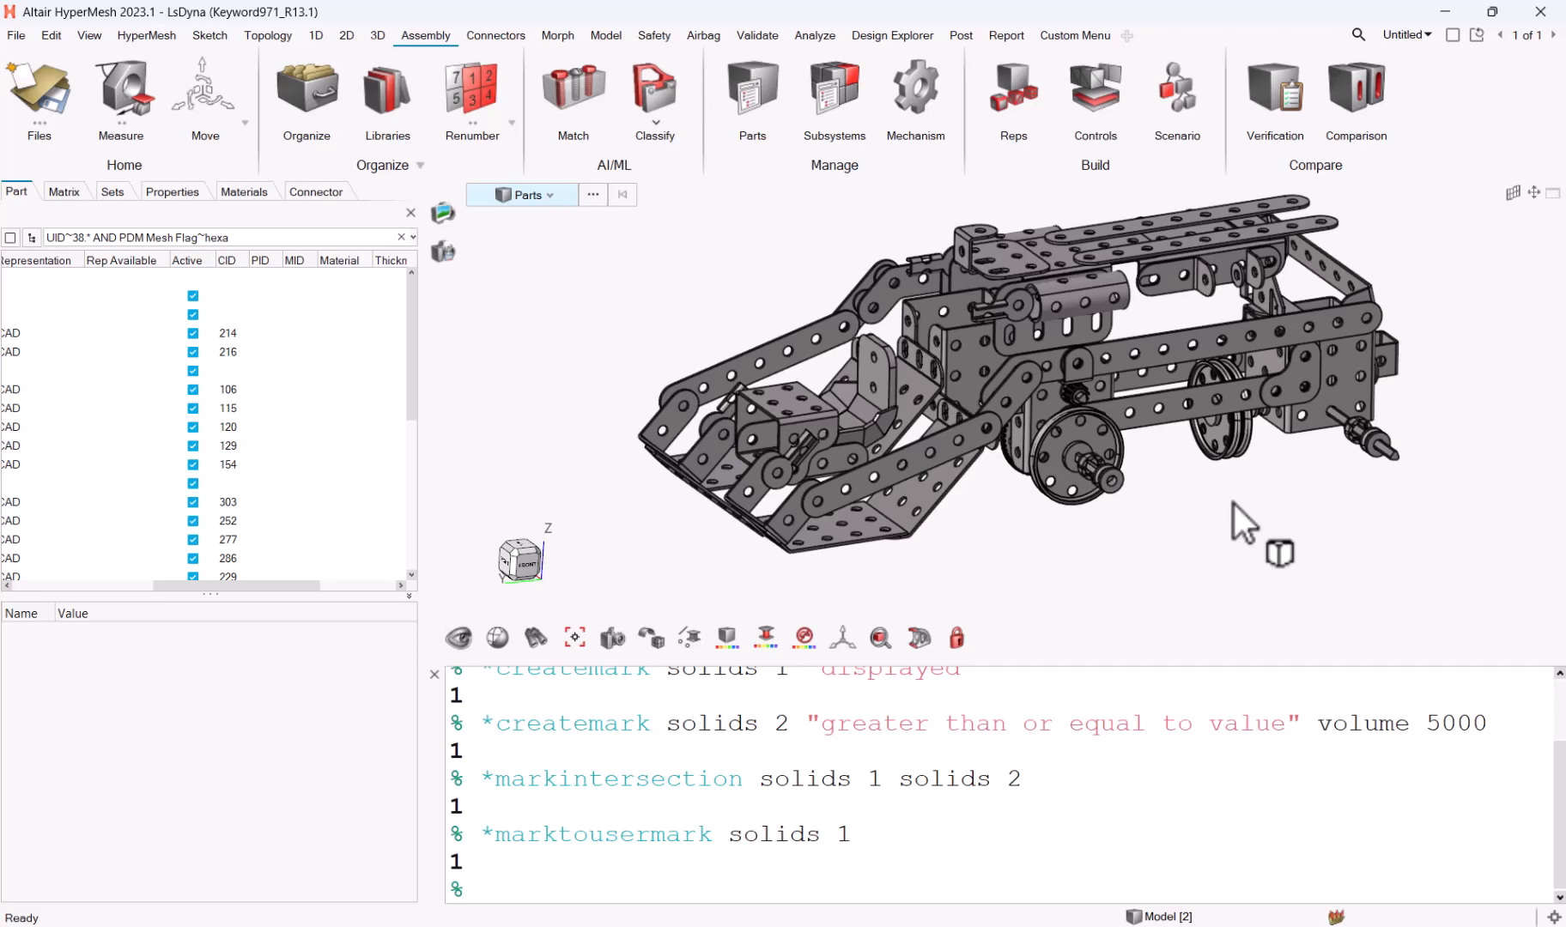
{"action": "right_click_drag", "start_coordinate": [1238, 503], "coordinate": [1233, 507]}
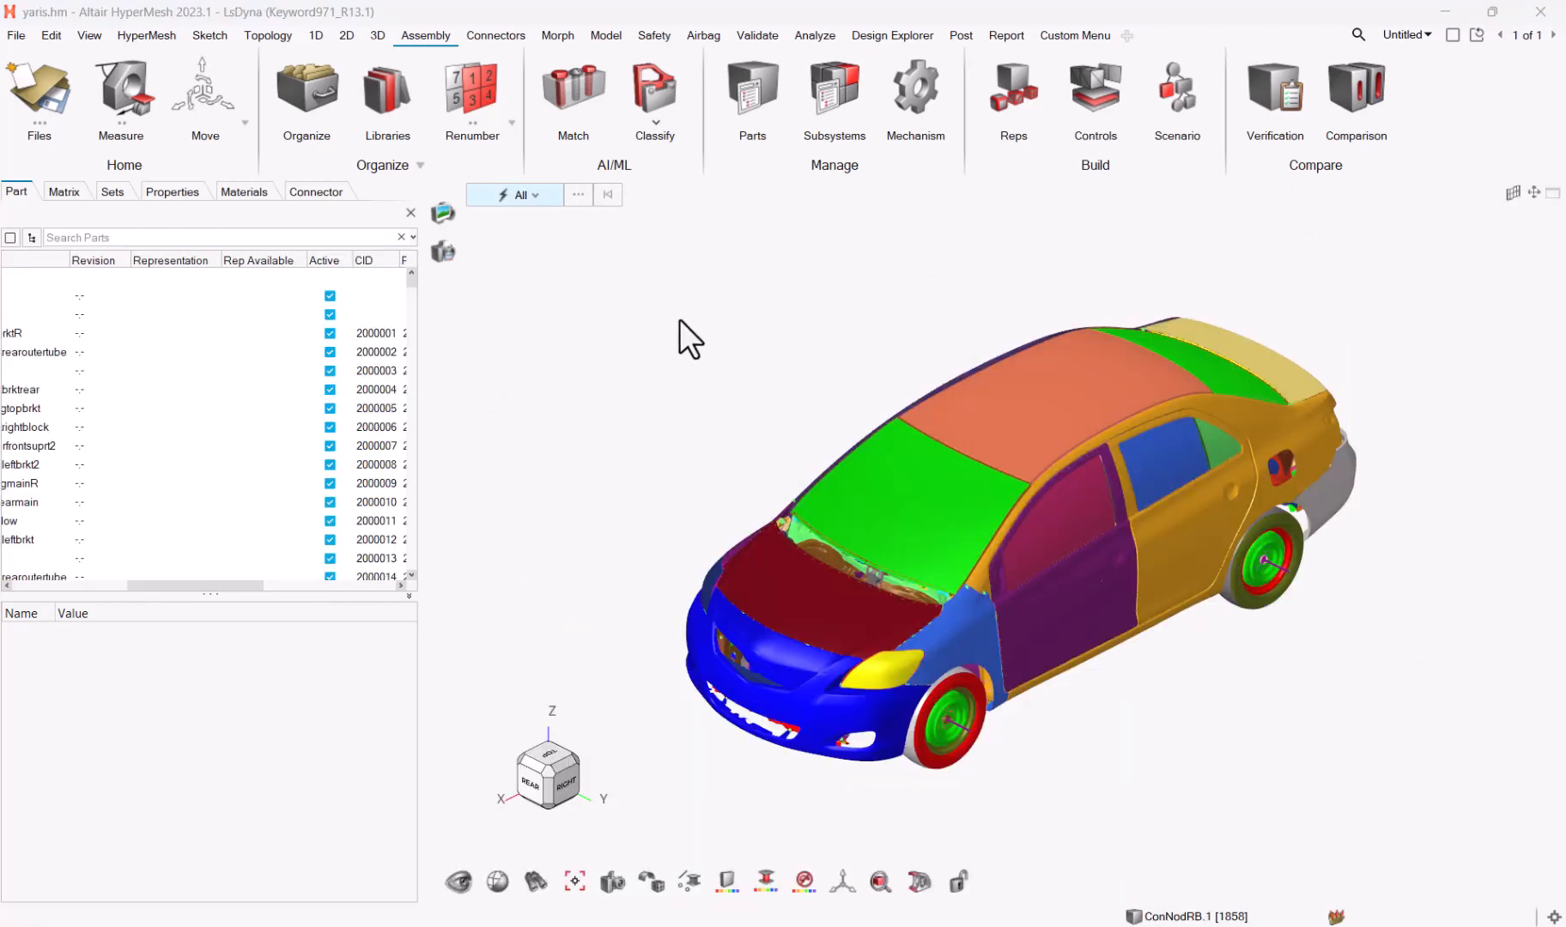
Create a new part classifier named AutomotiveParts with the Classify Label tool on the yaris model
{"action": "left_click", "coordinate": [657, 87]}
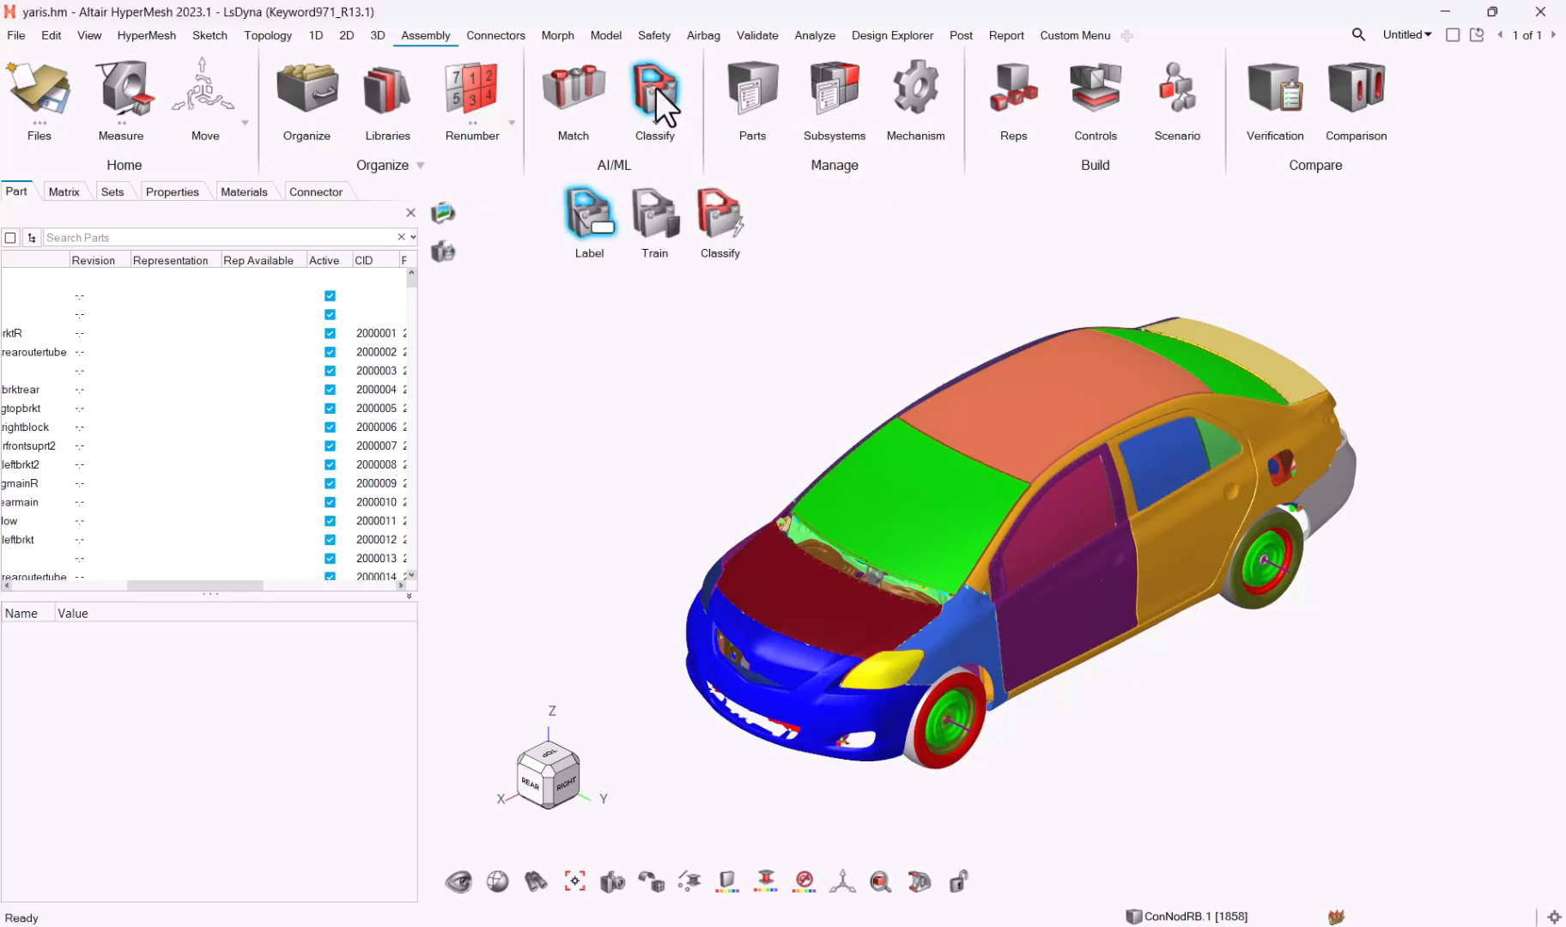
{"action": "left_click", "coordinate": [591, 206]}
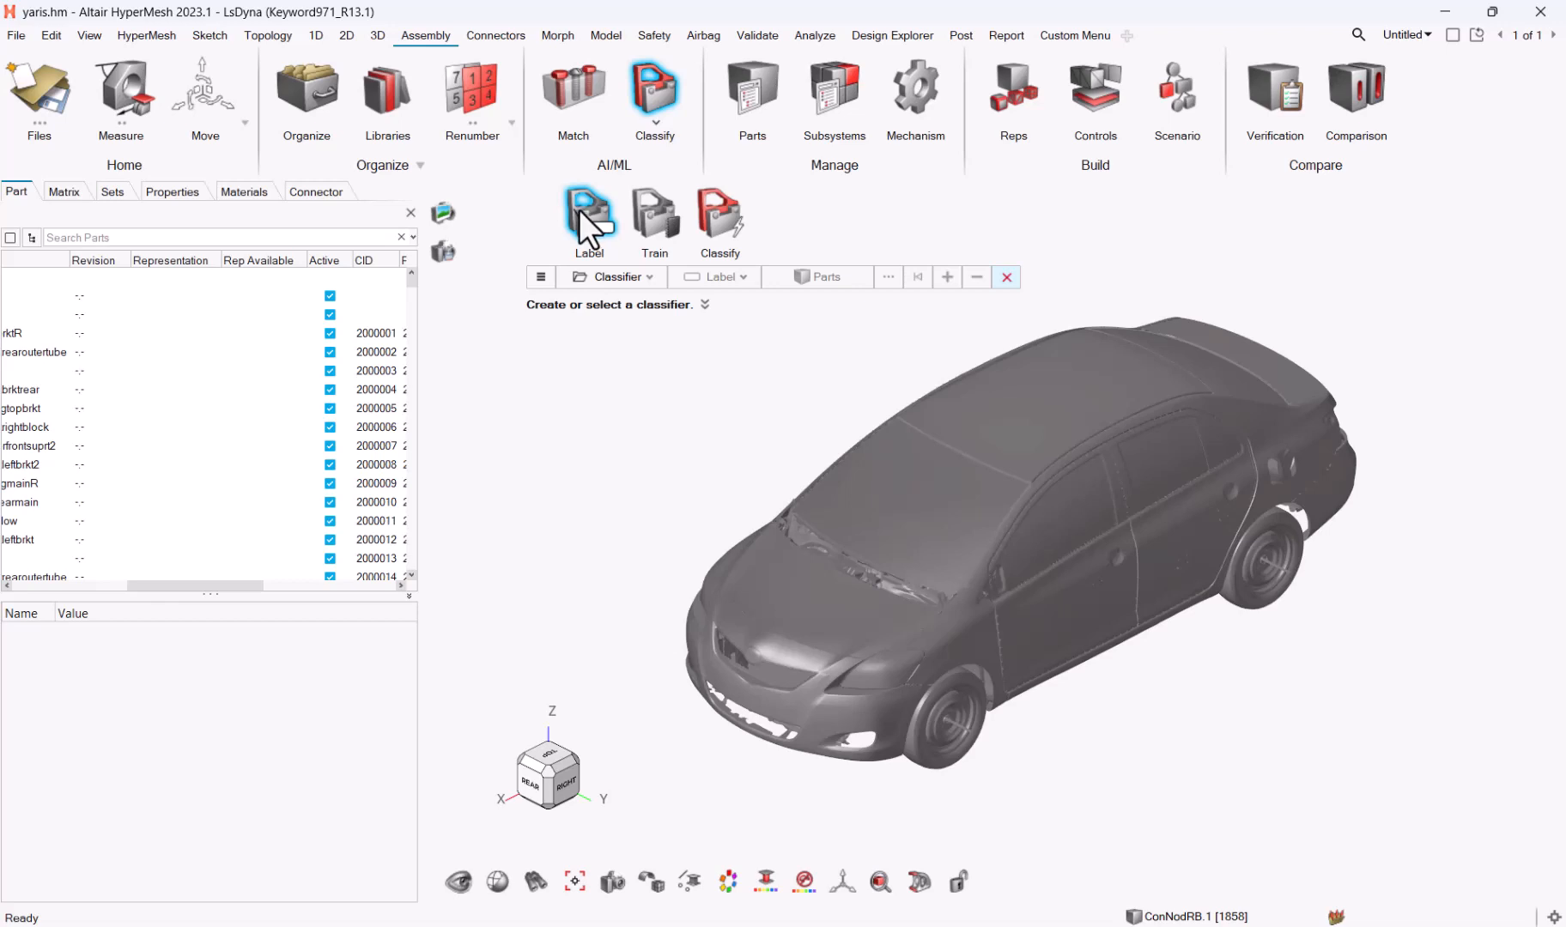
{"action": "left_click", "coordinate": [646, 276]}
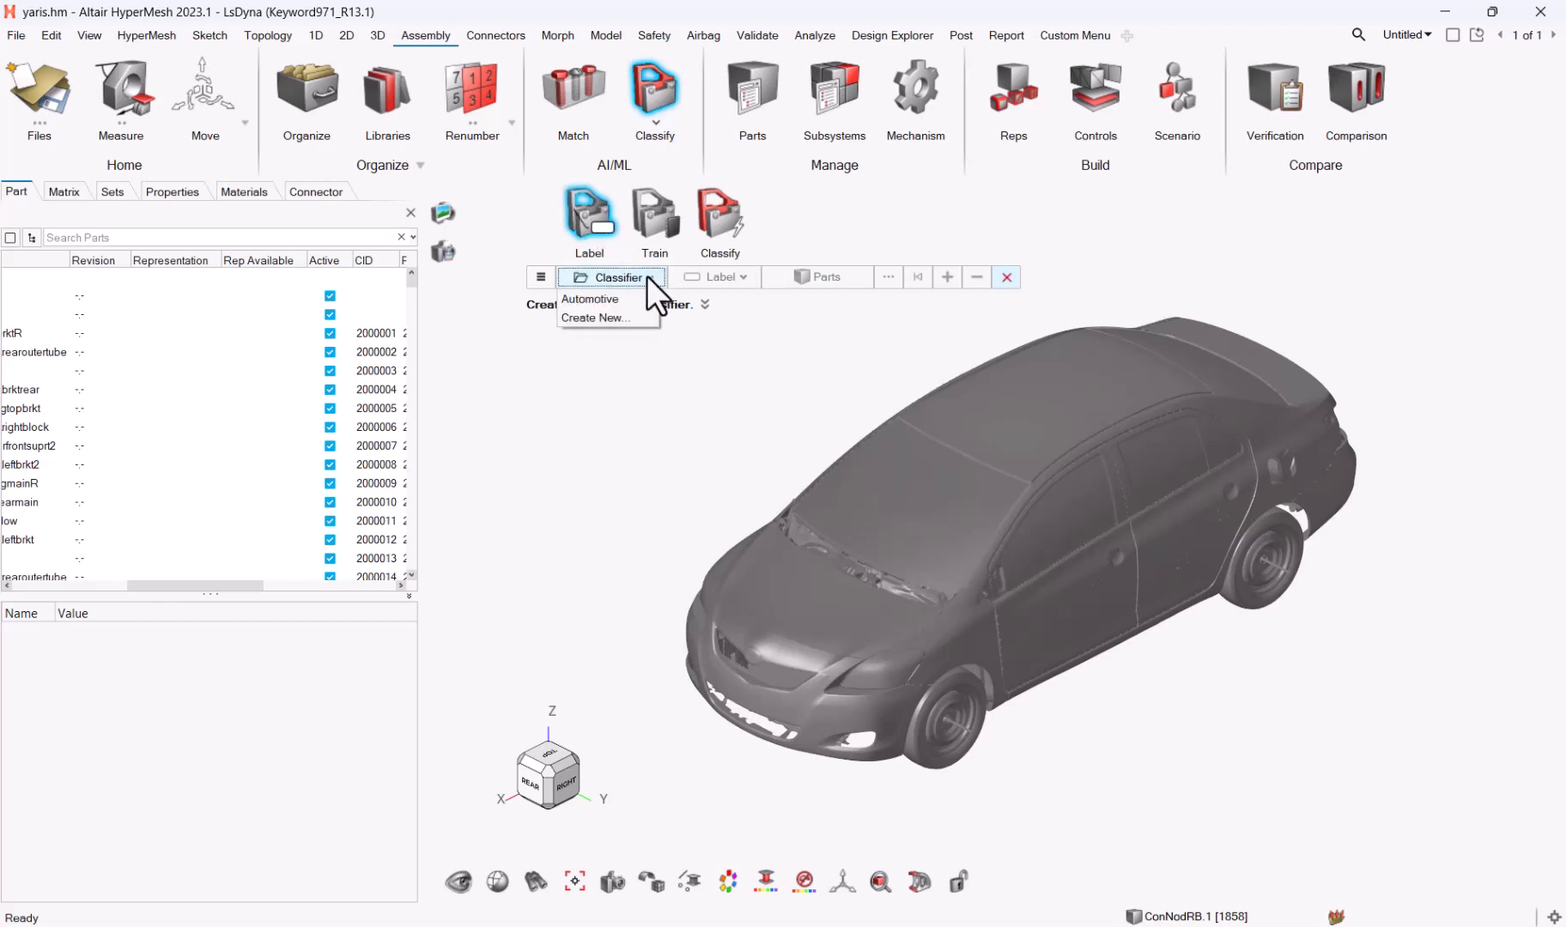
{"action": "left_click", "coordinate": [618, 318]}
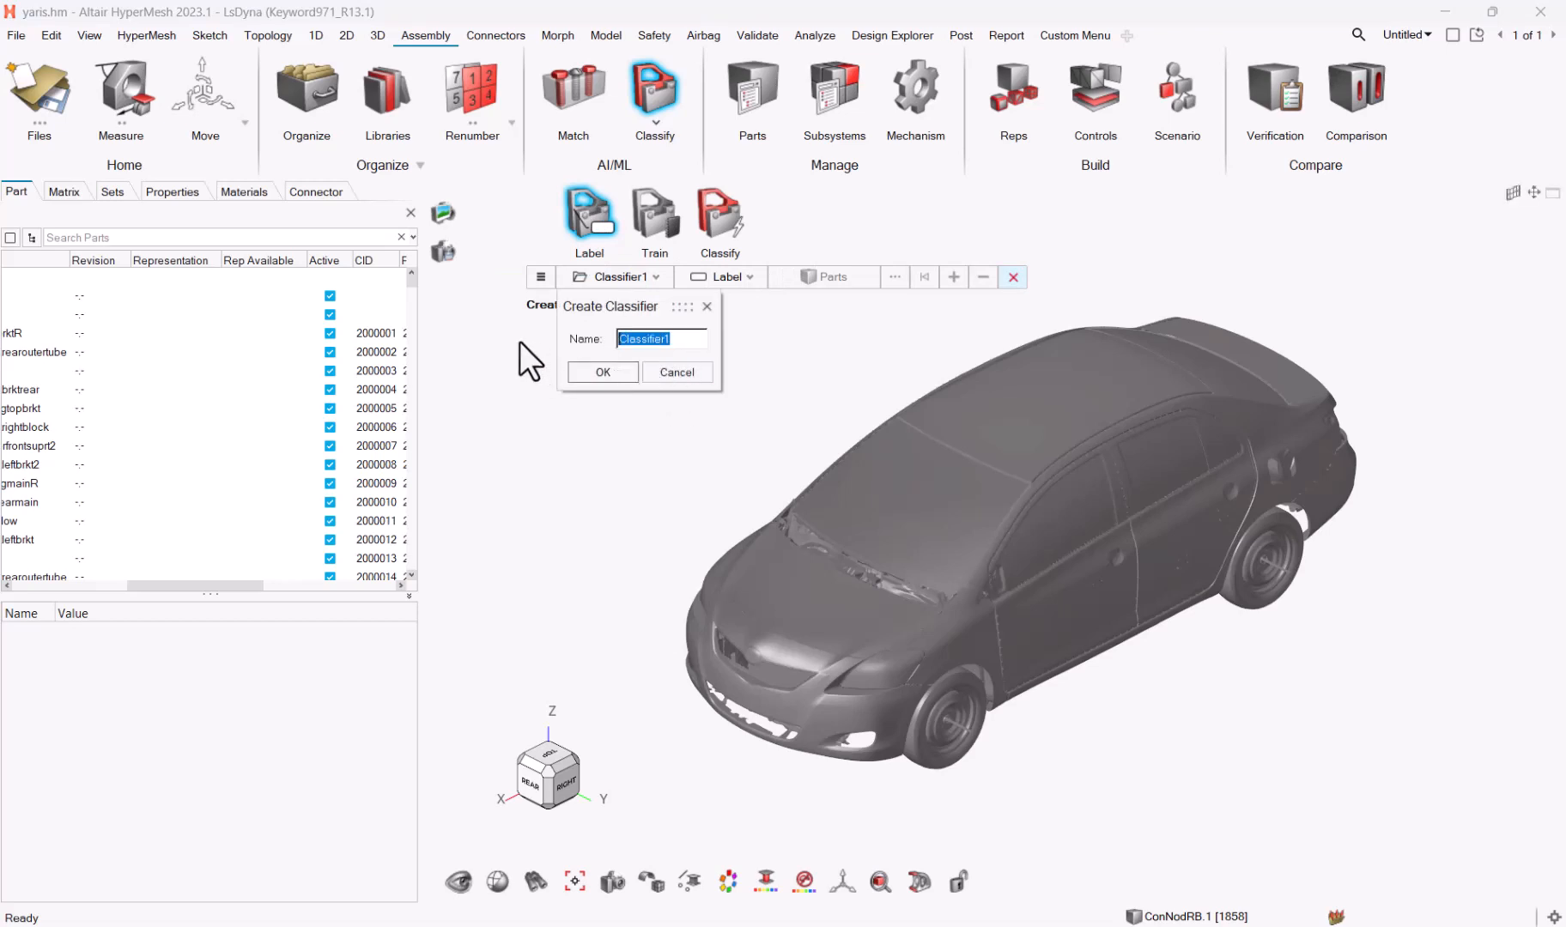
{"action": "type", "text": "AutomotiveParts"}
{"action": "left_click", "coordinate": [603, 372]}
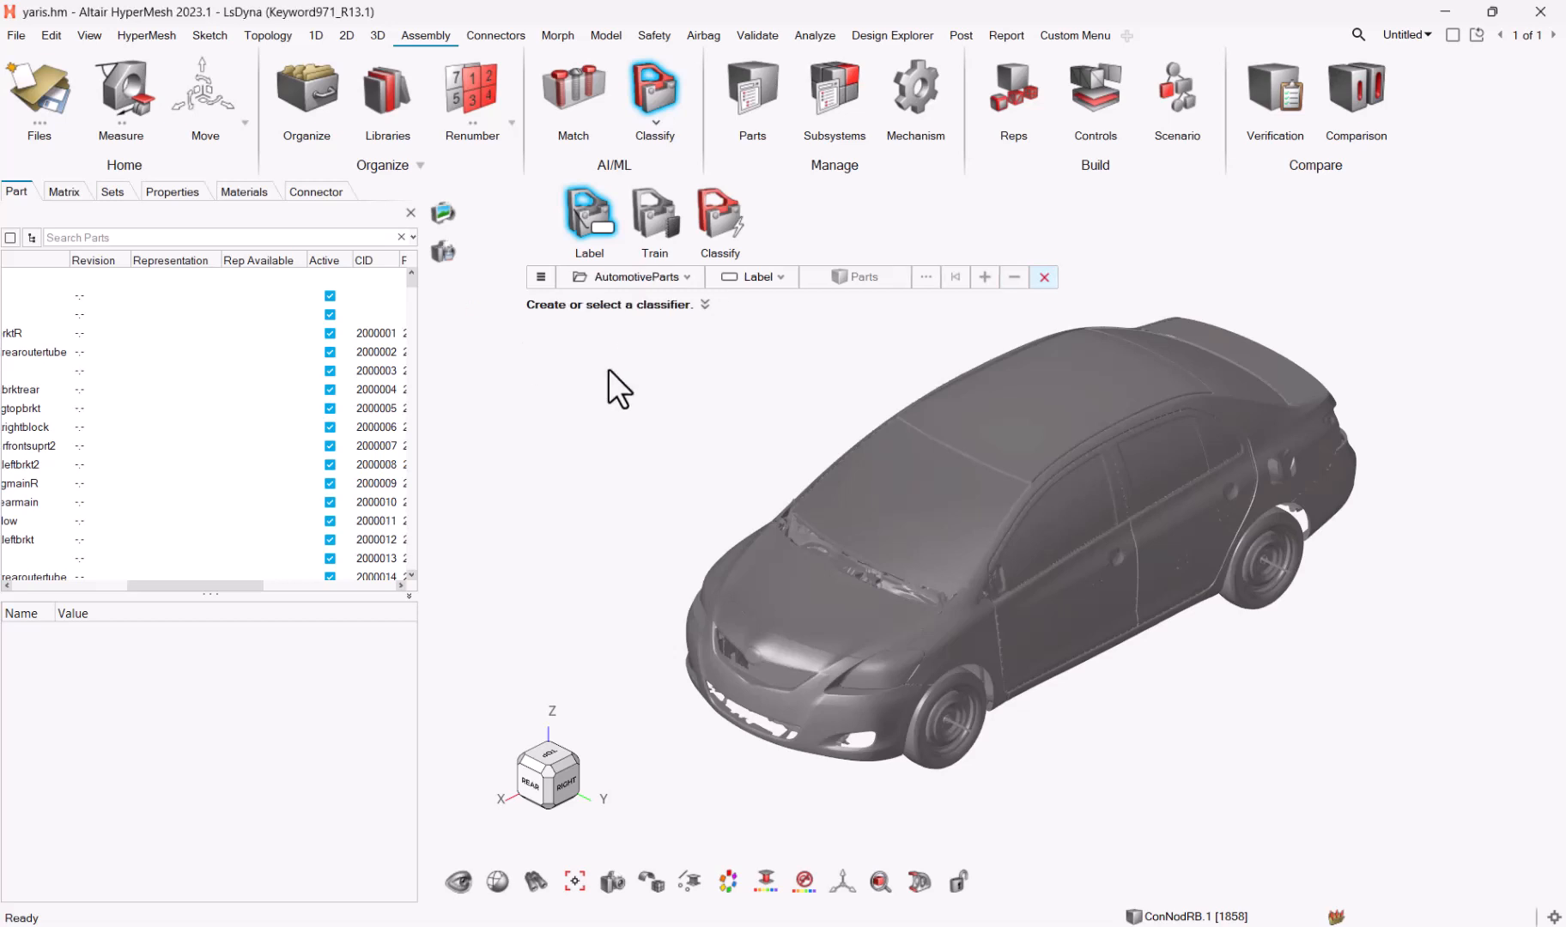
Create a label named Castings in the AutomotiveParts classifier and open the advanced part selection
{"action": "left_click", "coordinate": [761, 275]}
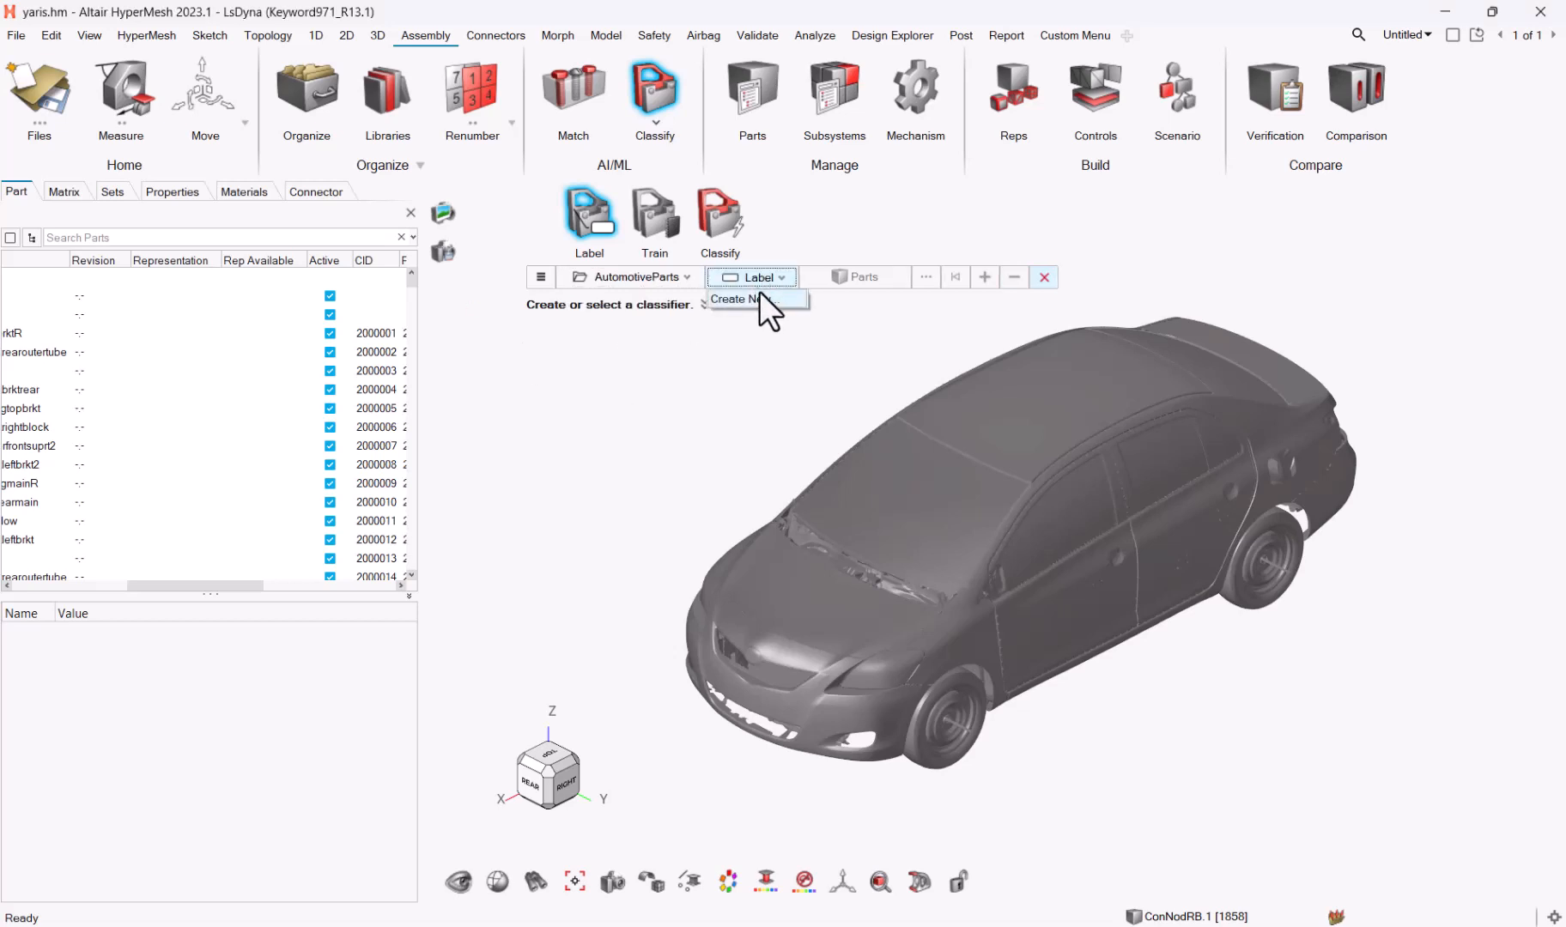
{"action": "left_click", "coordinate": [760, 293]}
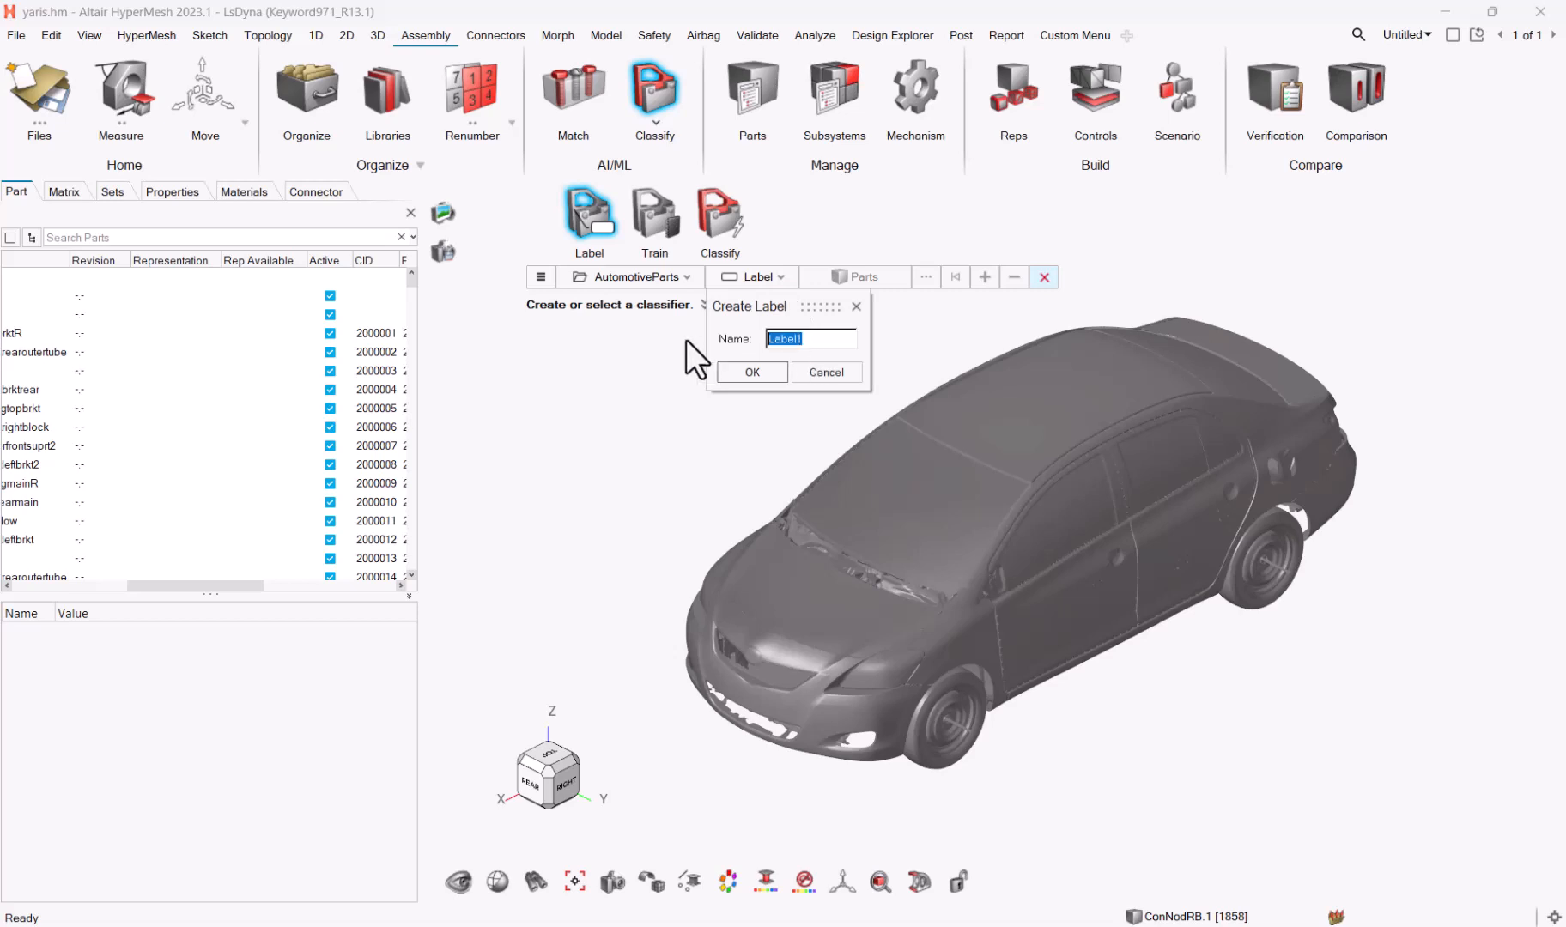
{"action": "type", "text": "Castings"}
{"action": "left_click", "coordinate": [757, 369]}
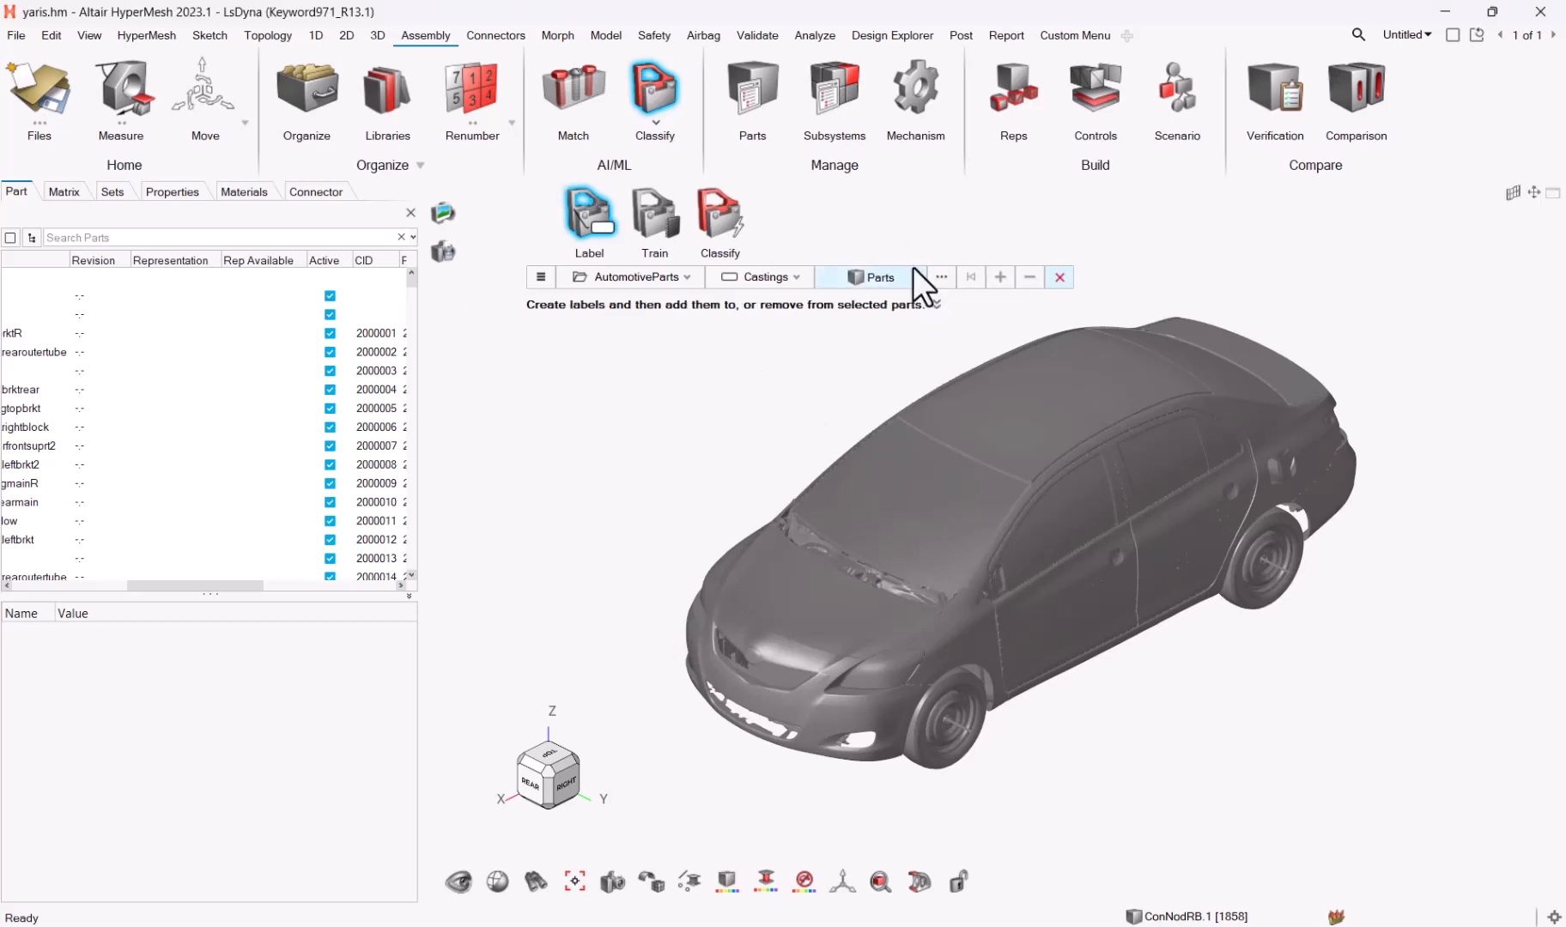
{"action": "left_click", "coordinate": [941, 277]}
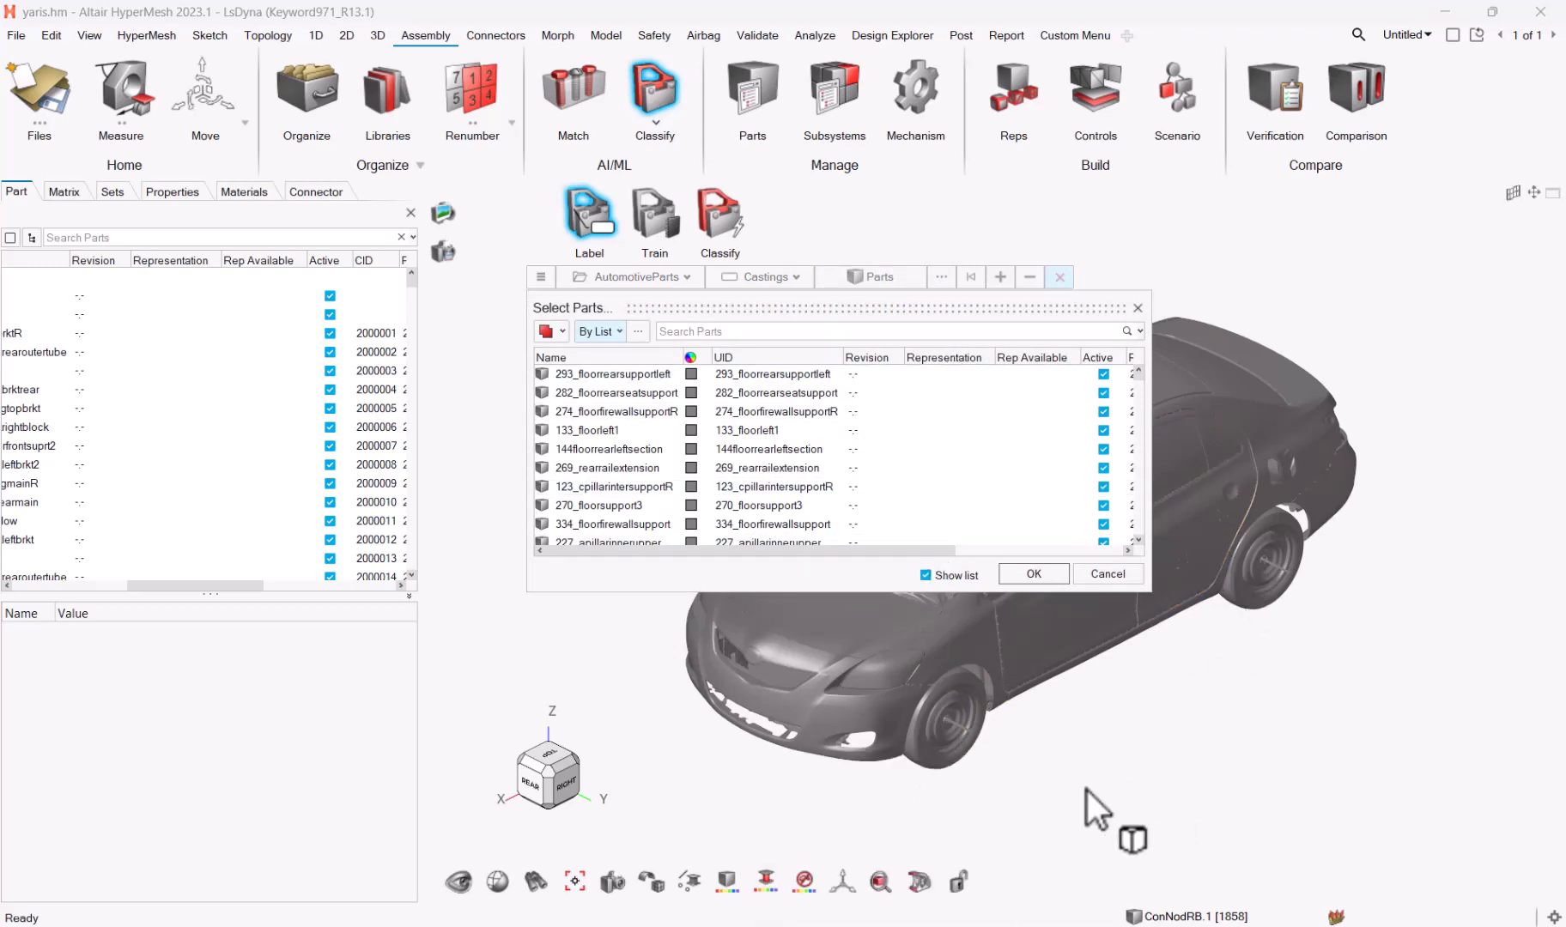
Switch to the browser to review the Classify Parts tutorial's files and labeling instructions, and return to HyperMesh
{"action": "left_click", "coordinate": [773, 926]}
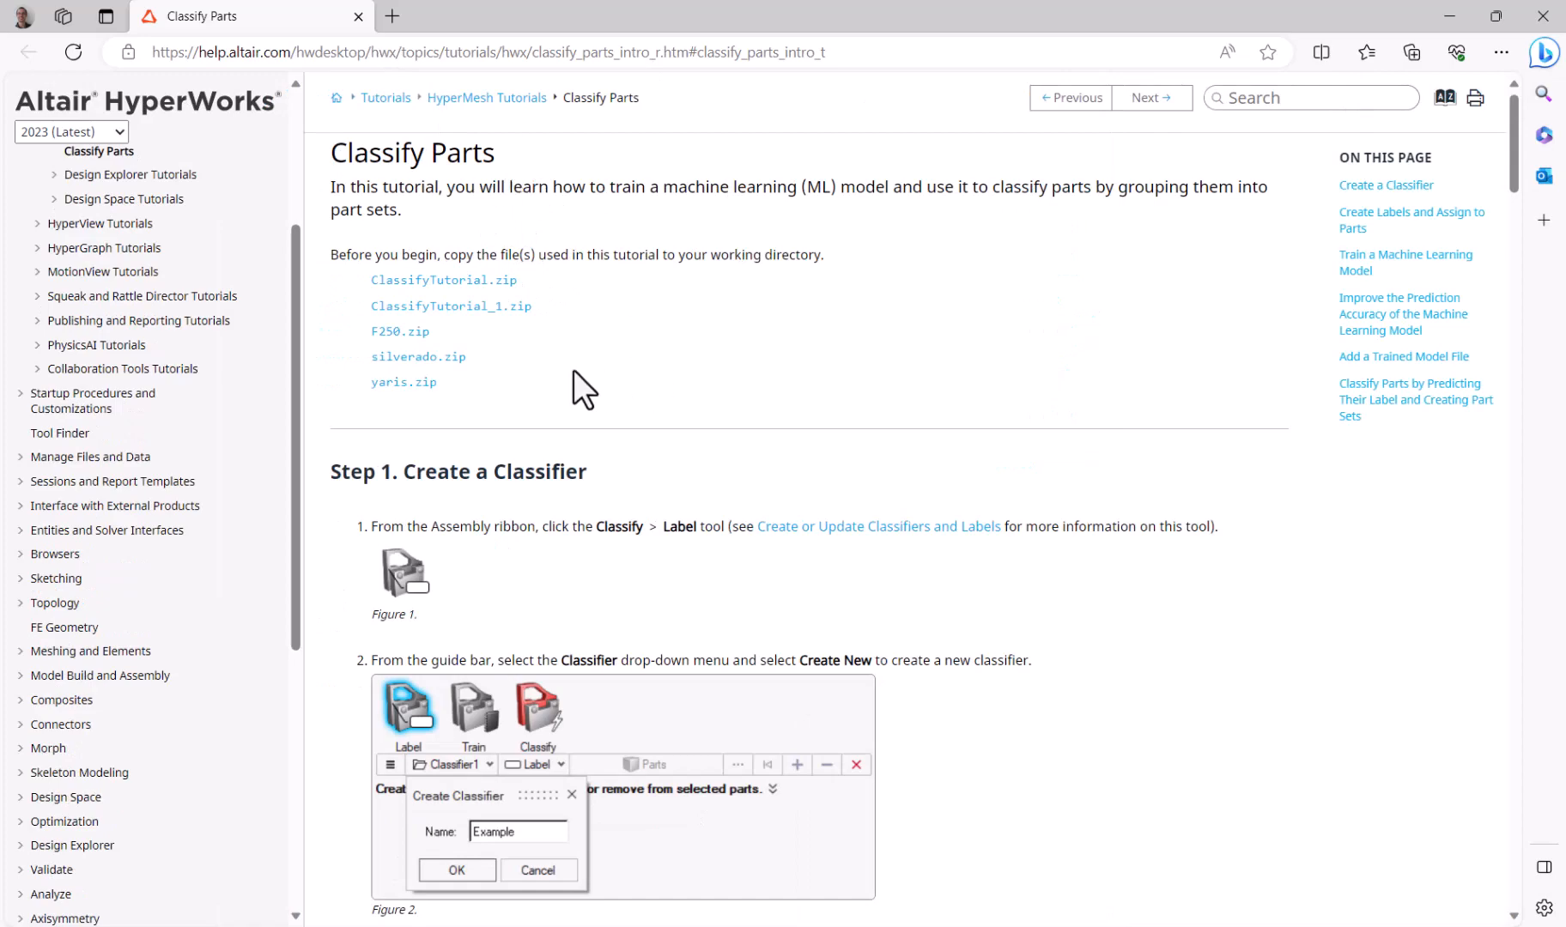
{"action": "scroll", "coordinate": [571, 404], "scroll_direction": "down", "scroll_amount": 5}
{"action": "scroll", "coordinate": [571, 428], "scroll_direction": "down", "scroll_amount": 10}
{"action": "scroll", "coordinate": [570, 426], "scroll_direction": "up", "scroll_amount": 12}
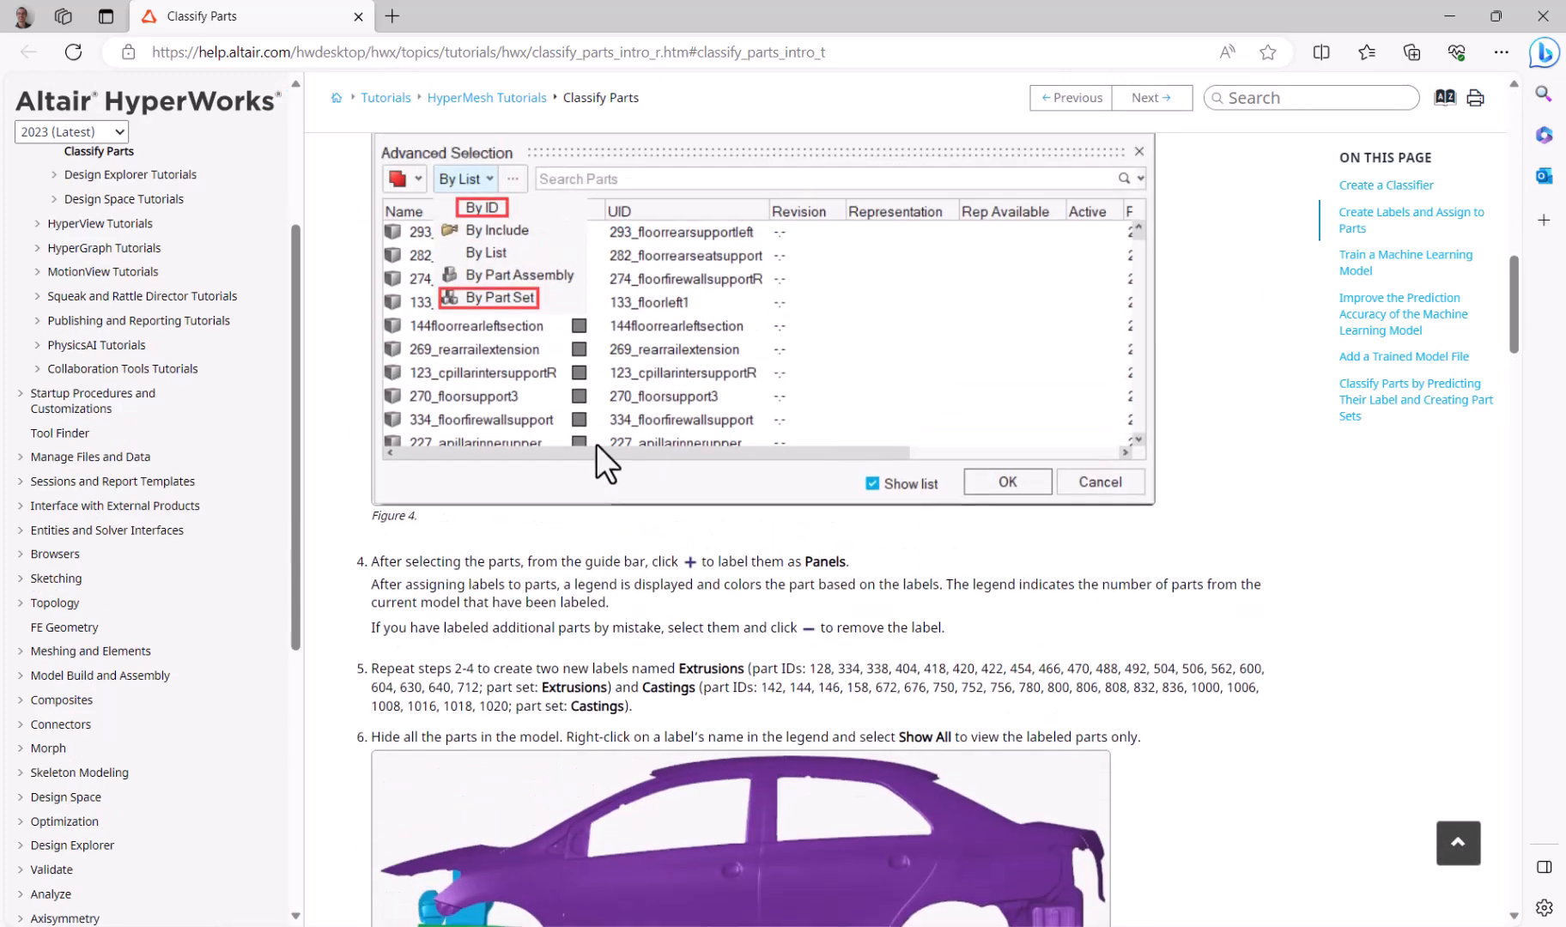
{"action": "scroll", "coordinate": [587, 426], "scroll_direction": "up", "scroll_amount": 5}
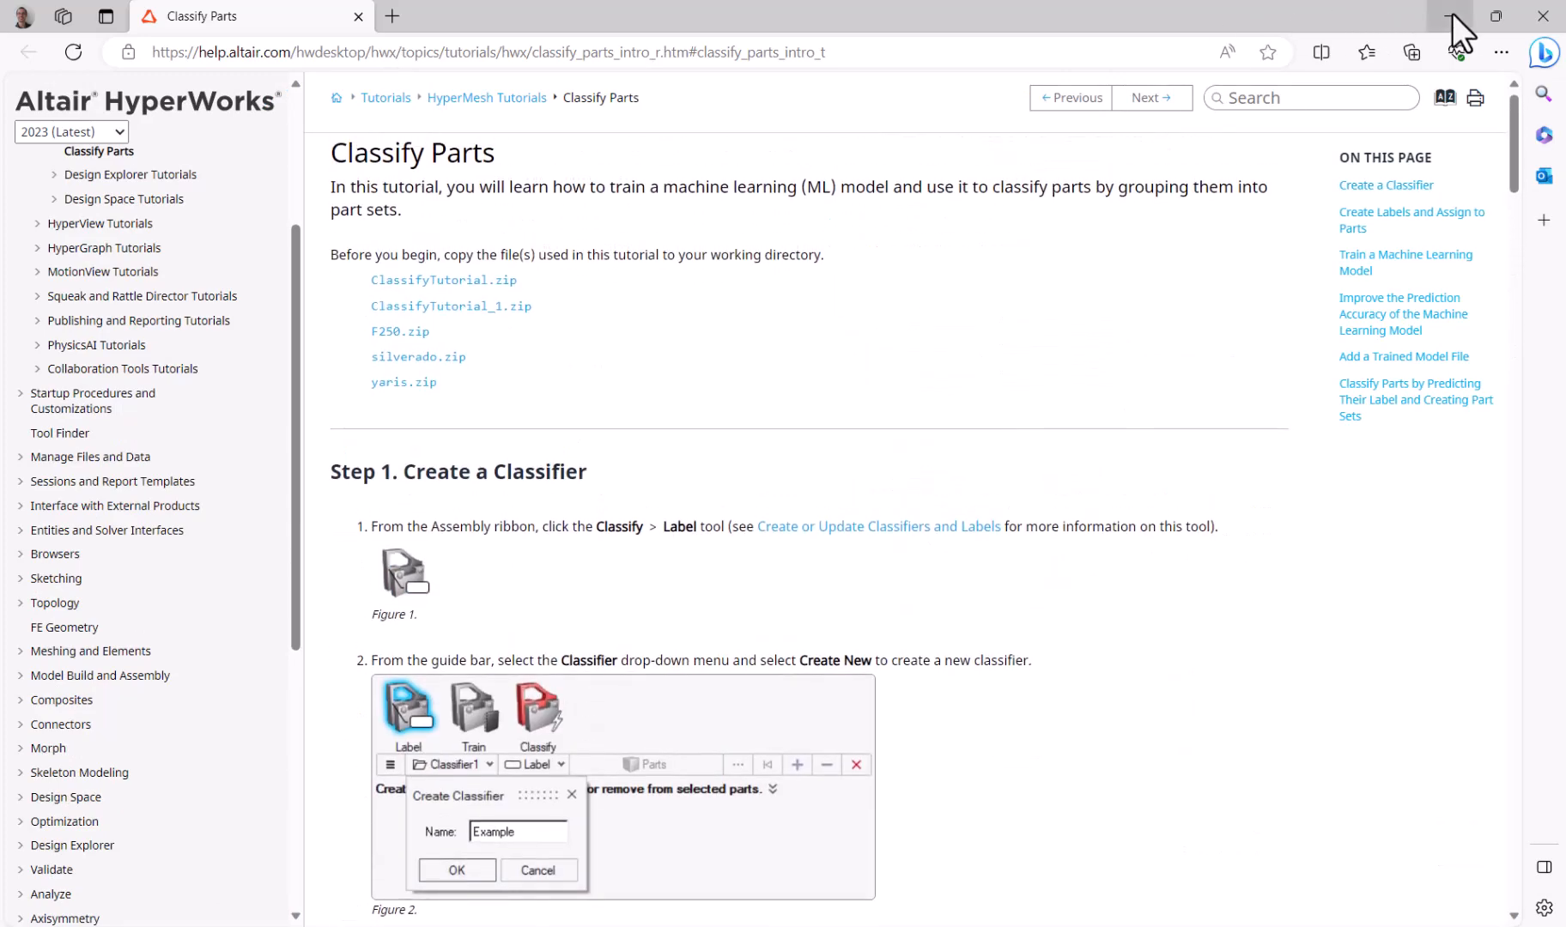
{"action": "left_click", "coordinate": [1450, 14]}
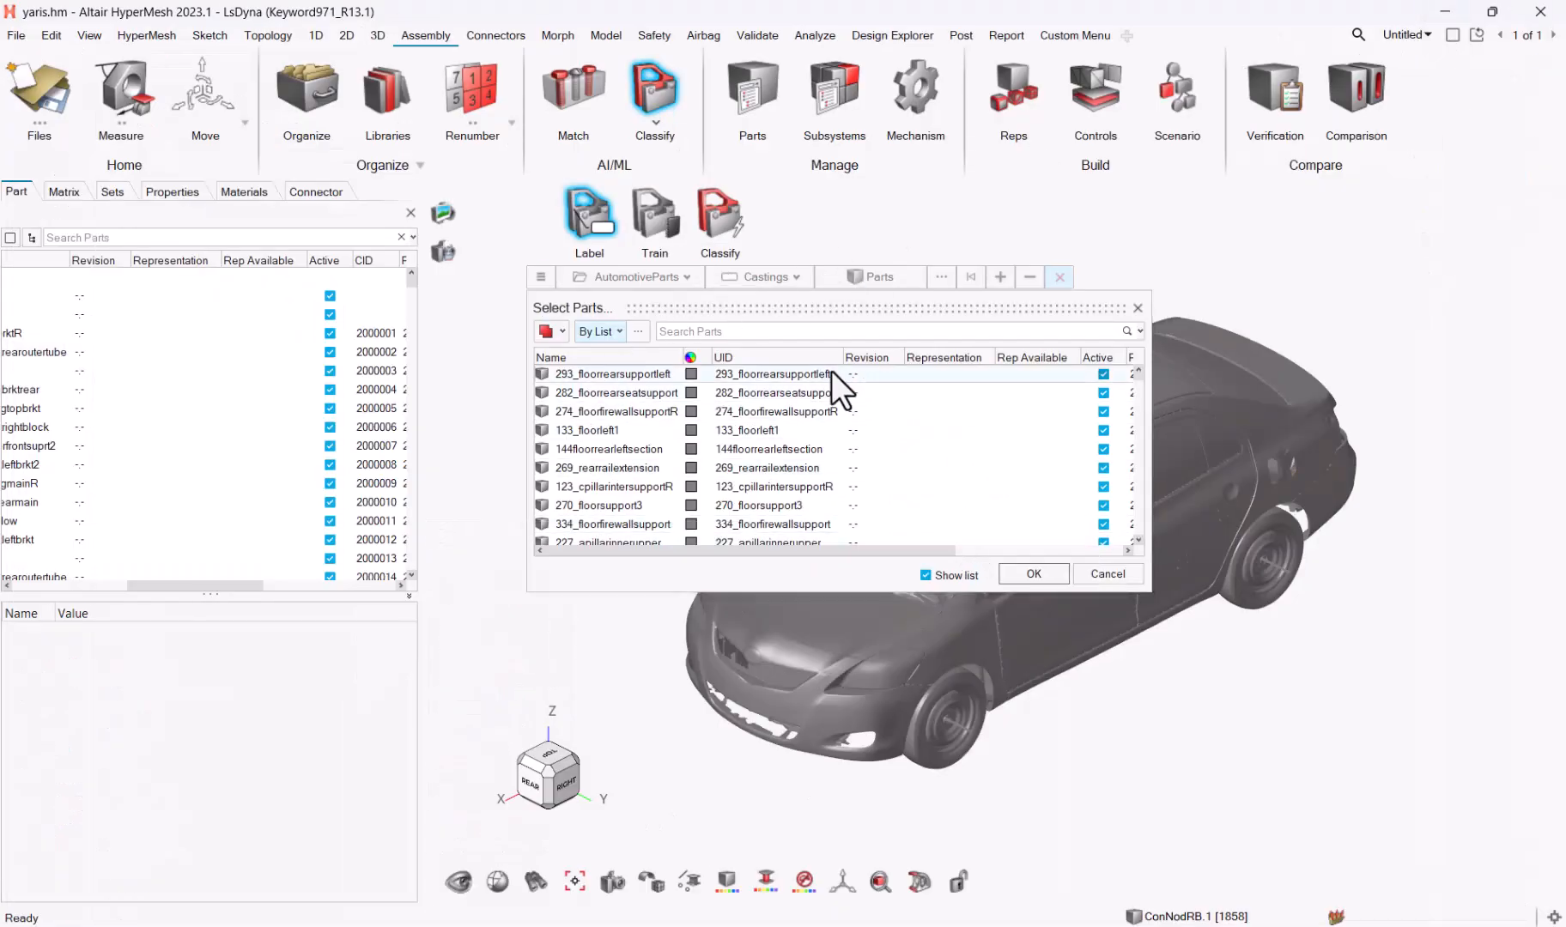
Select the parts by the Castings part set, add them to the Castings label, and inspect the car's underside
{"action": "left_click", "coordinate": [611, 334]}
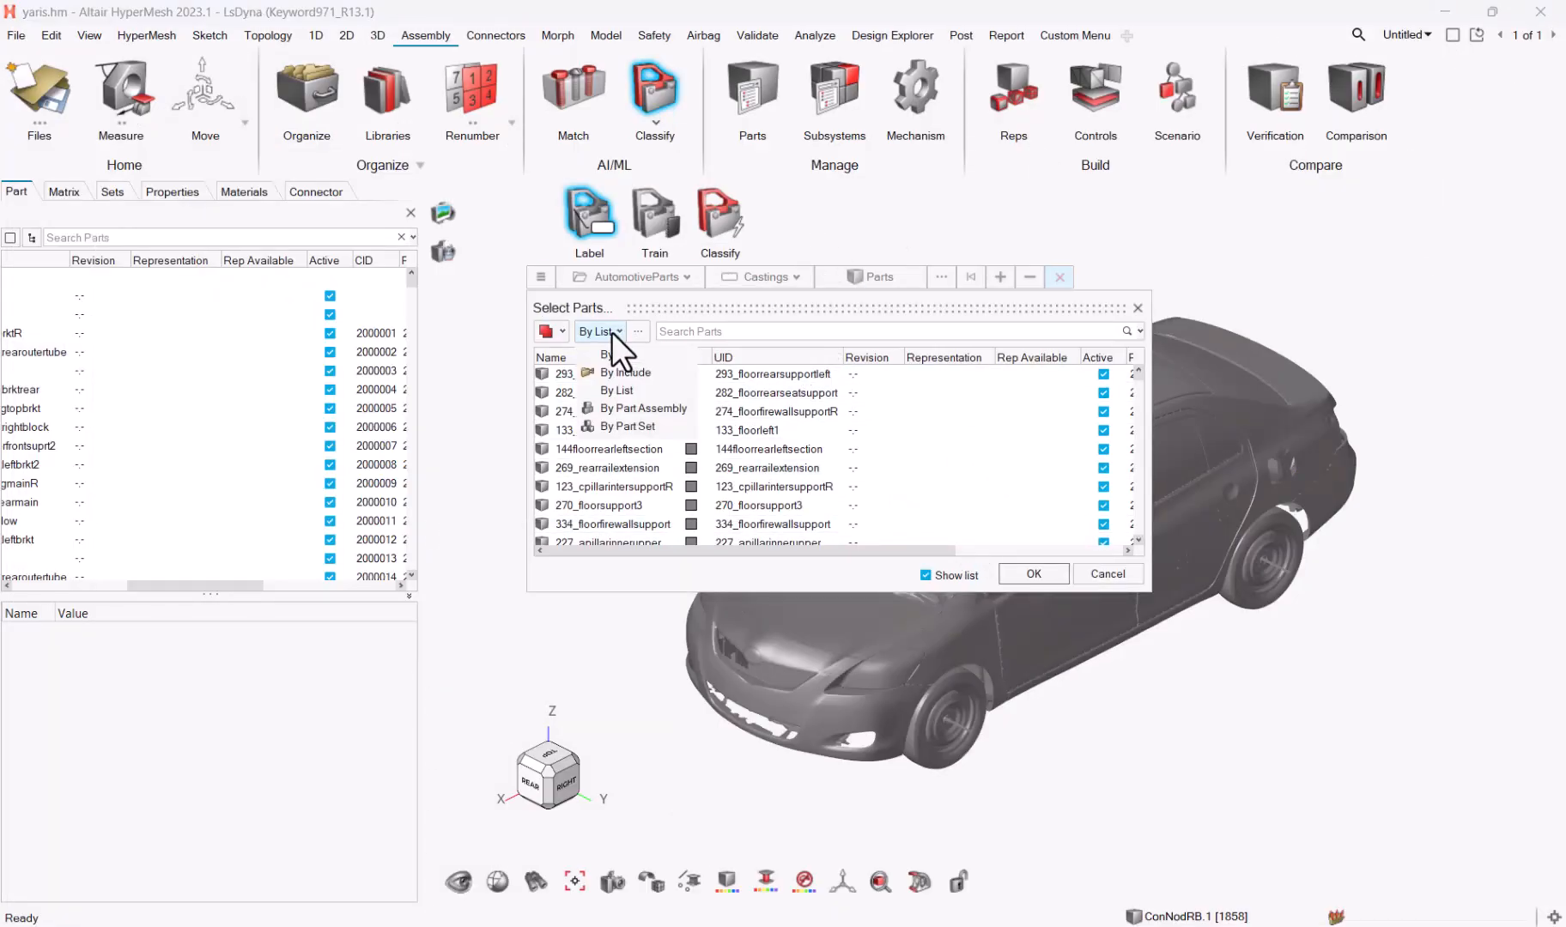
{"action": "left_click", "coordinate": [635, 428]}
{"action": "left_click", "coordinate": [592, 413]}
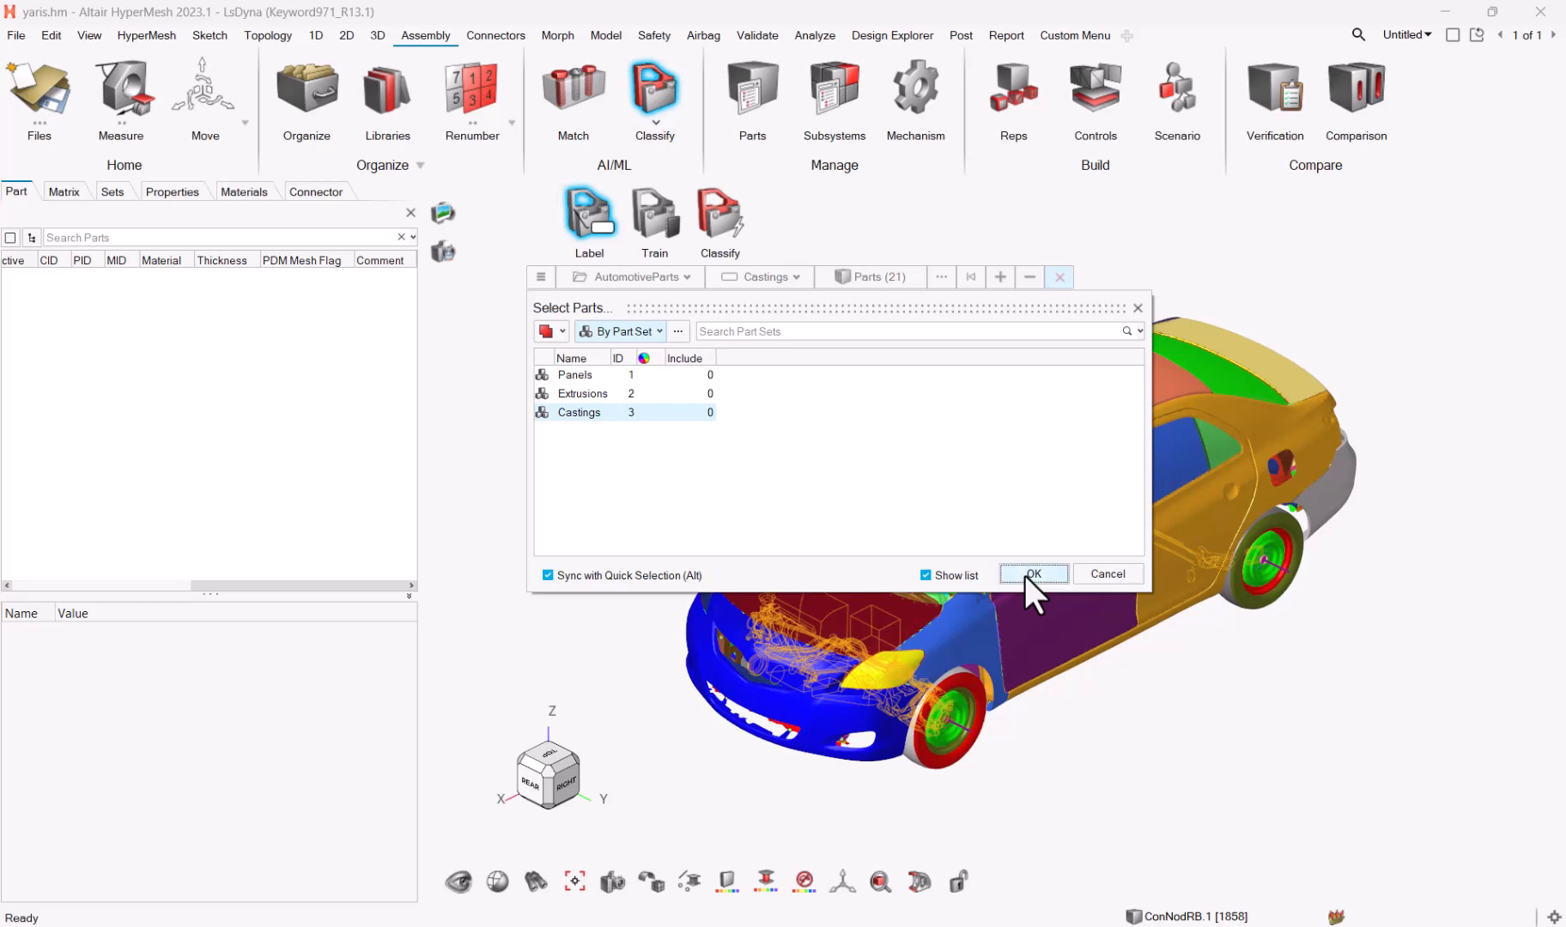
{"action": "left_click", "coordinate": [1033, 574]}
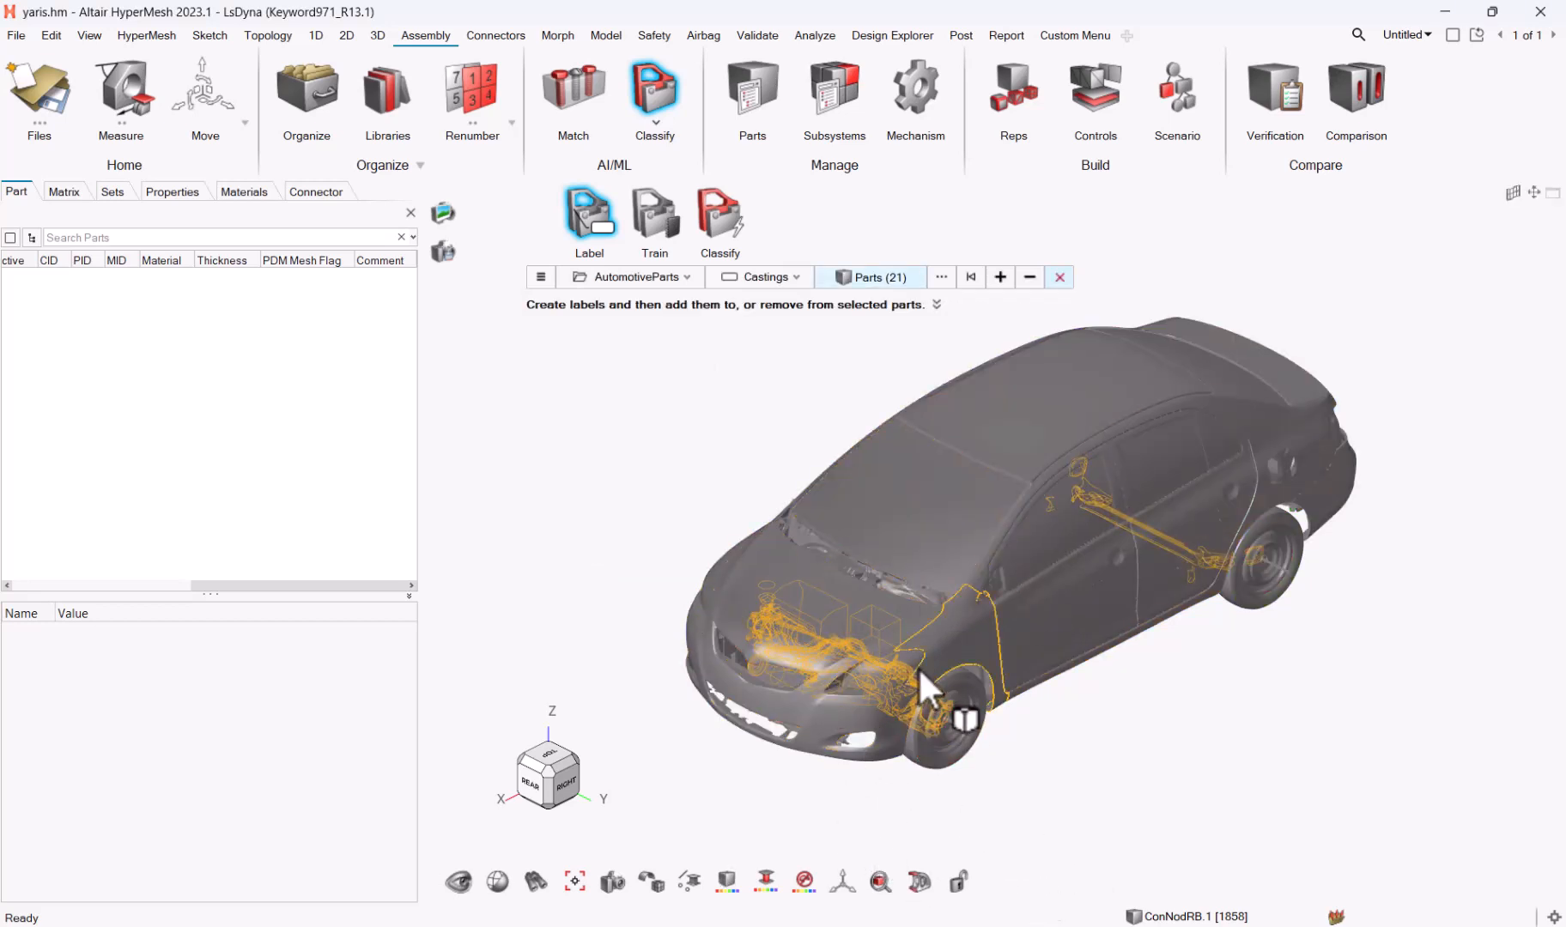
{"action": "left_click", "coordinate": [1001, 276]}
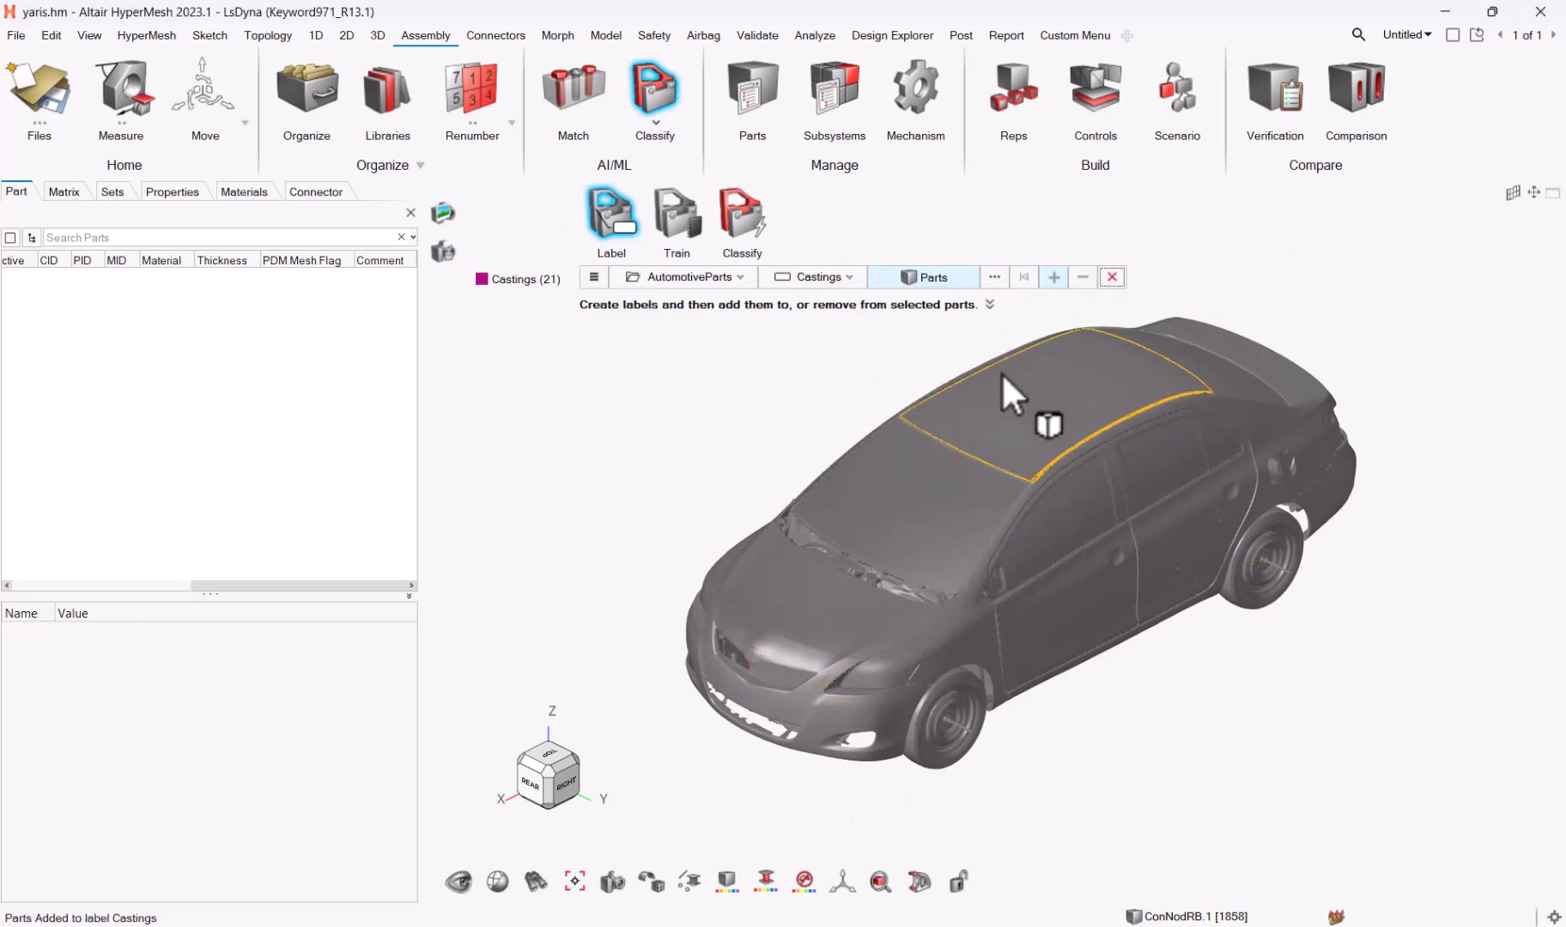
{"action": "middle_click_drag", "start_coordinate": [1238, 679], "coordinate": [1156, 496]}
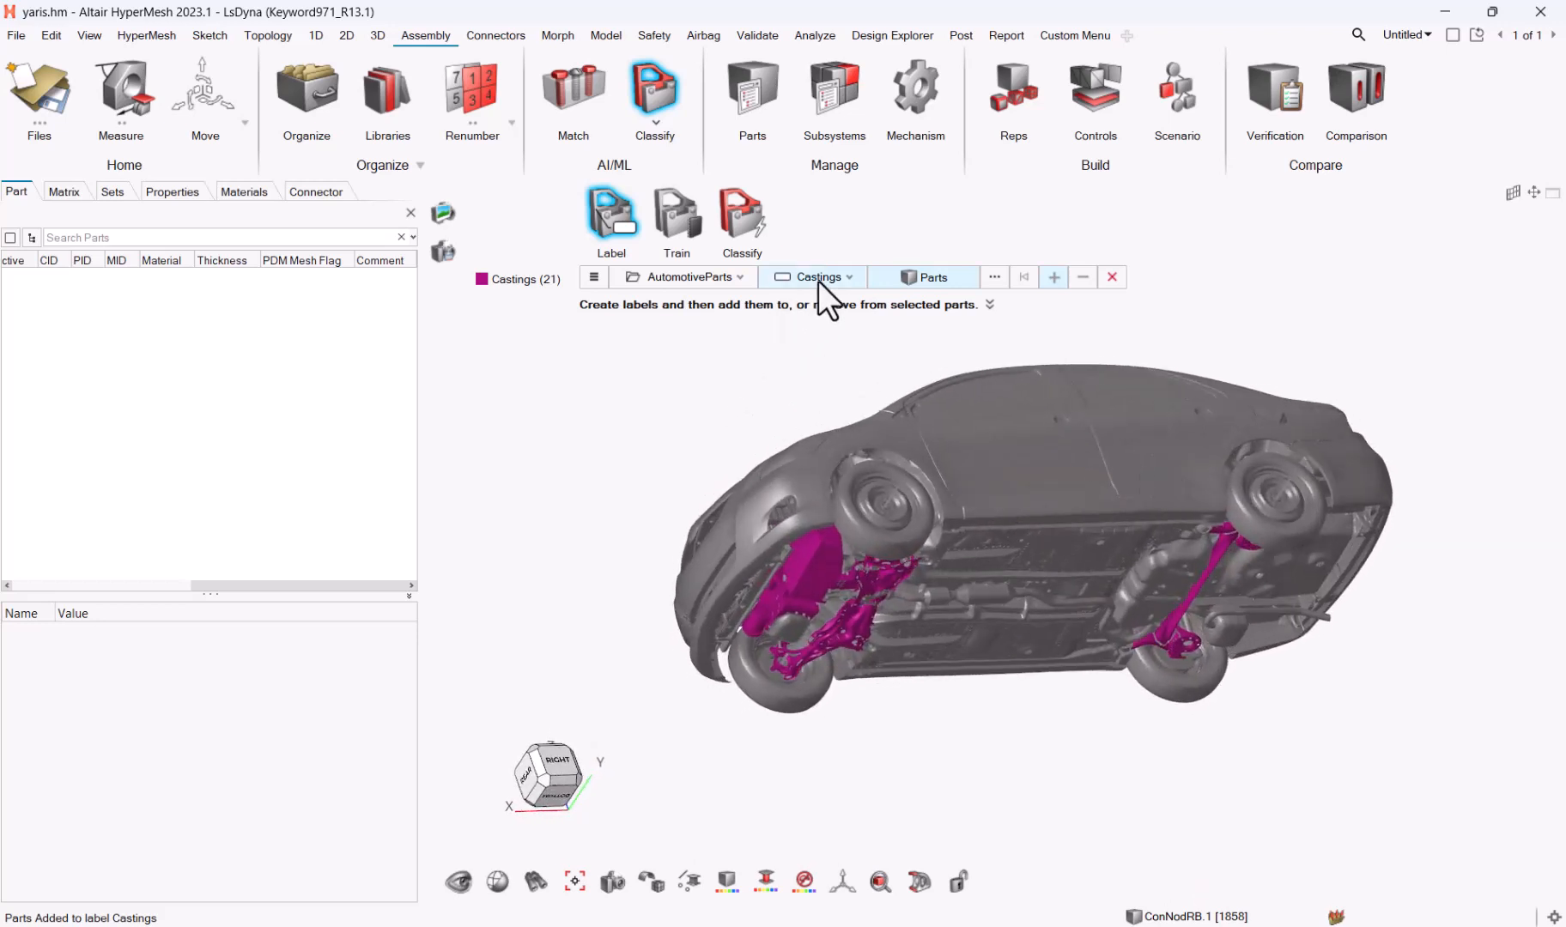
Create a second label named Panels in the AutomotiveParts classifier
{"action": "left_click", "coordinate": [844, 279]}
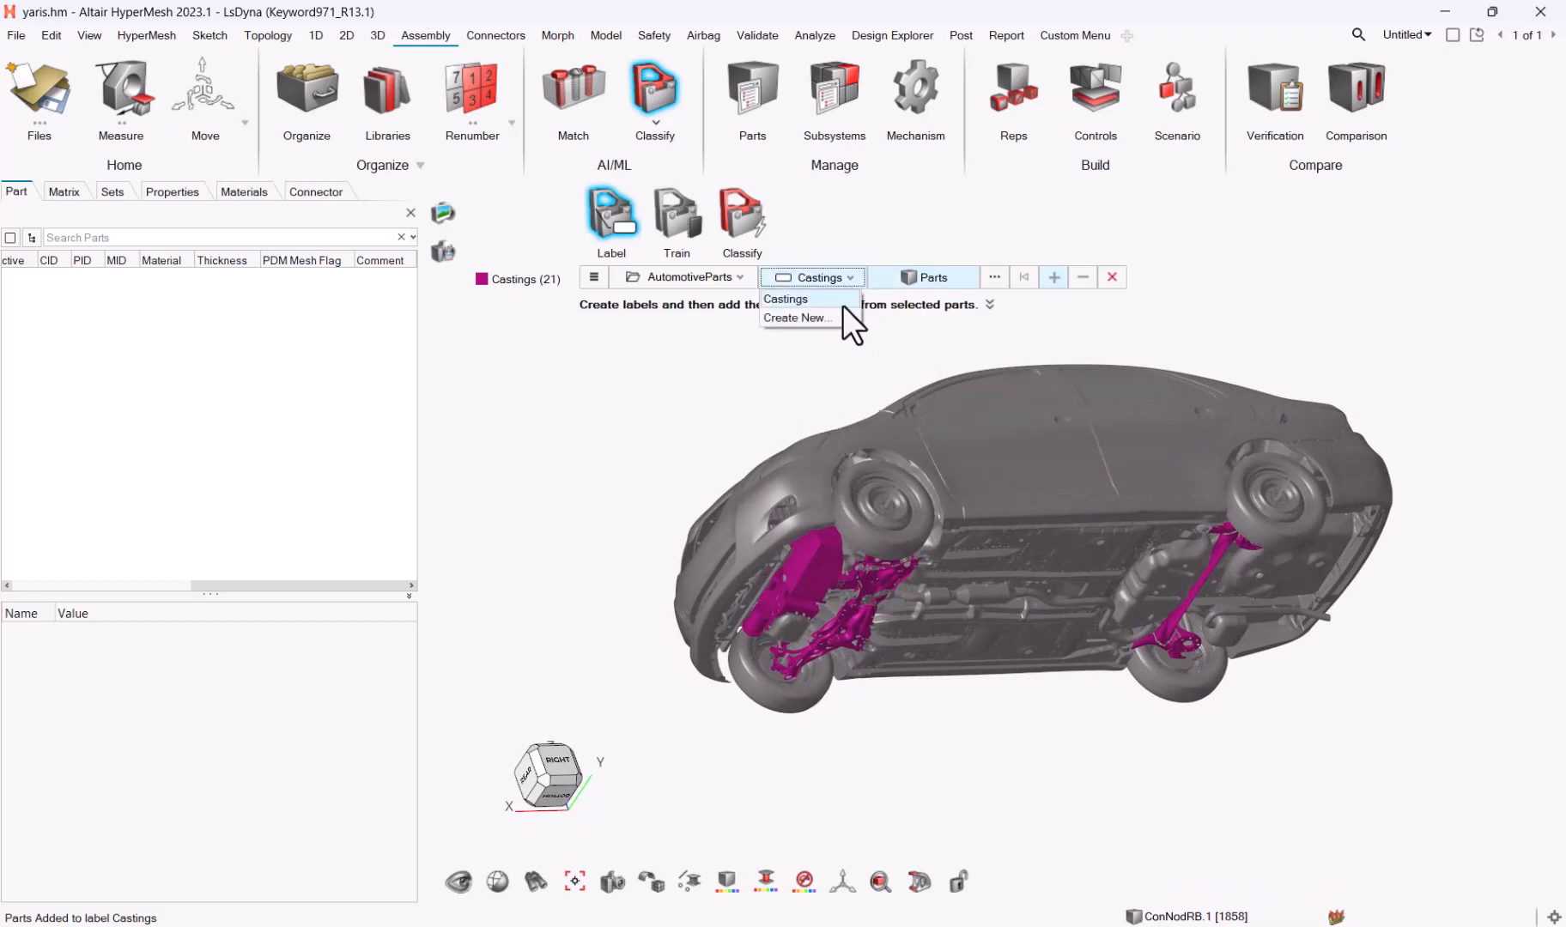
{"action": "left_click", "coordinate": [840, 315]}
{"action": "double_click", "coordinate": [863, 339]}
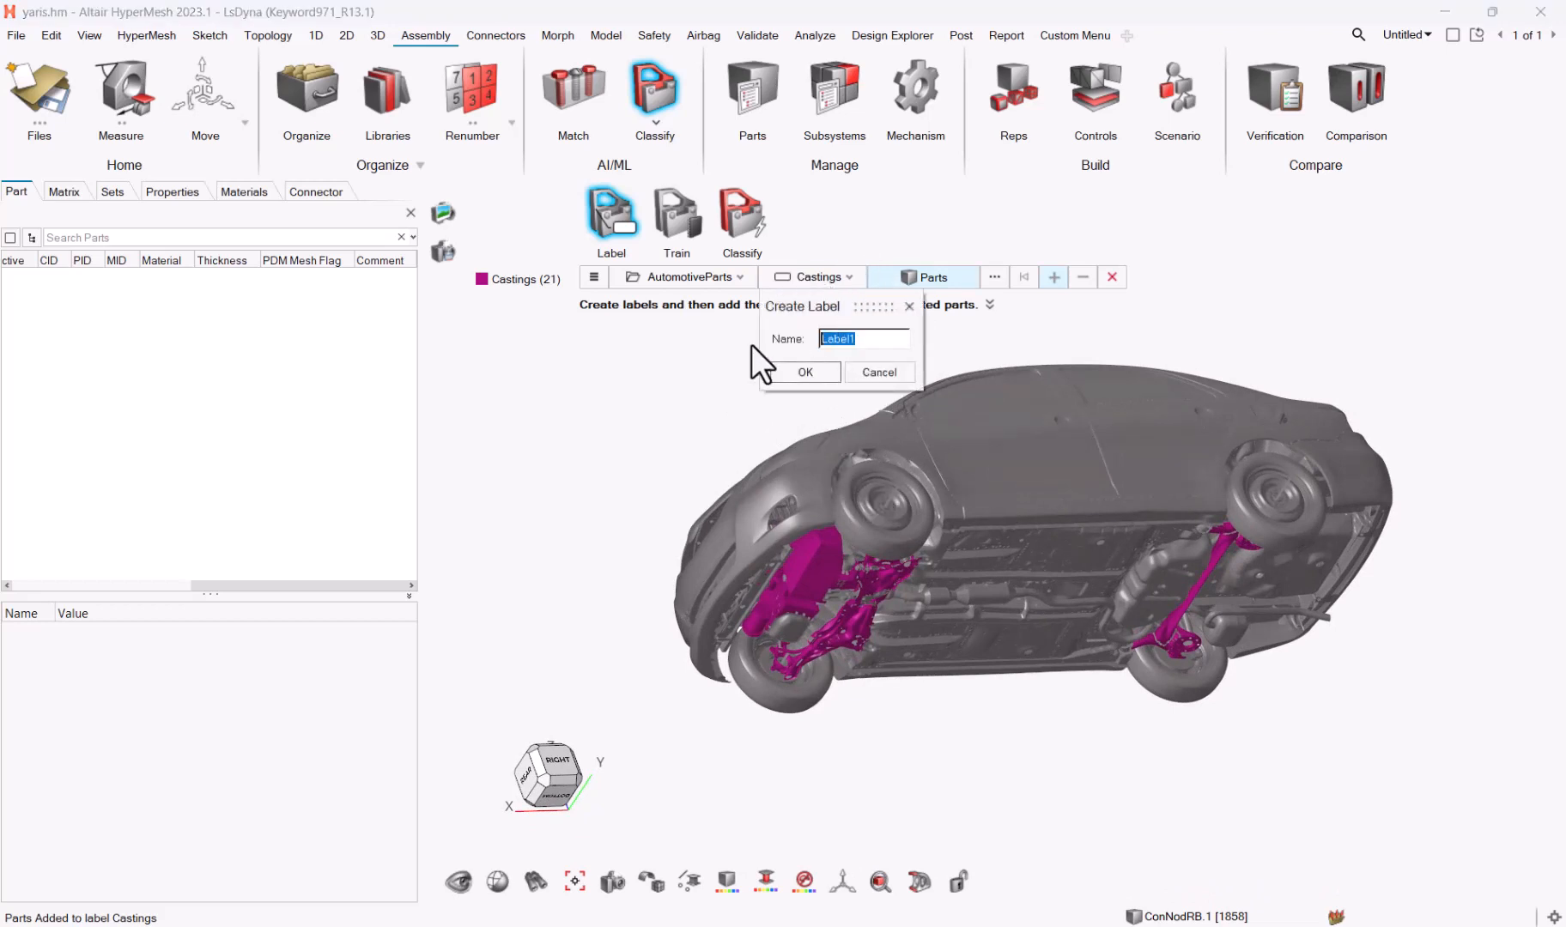
{"action": "type", "text": "Panels"}
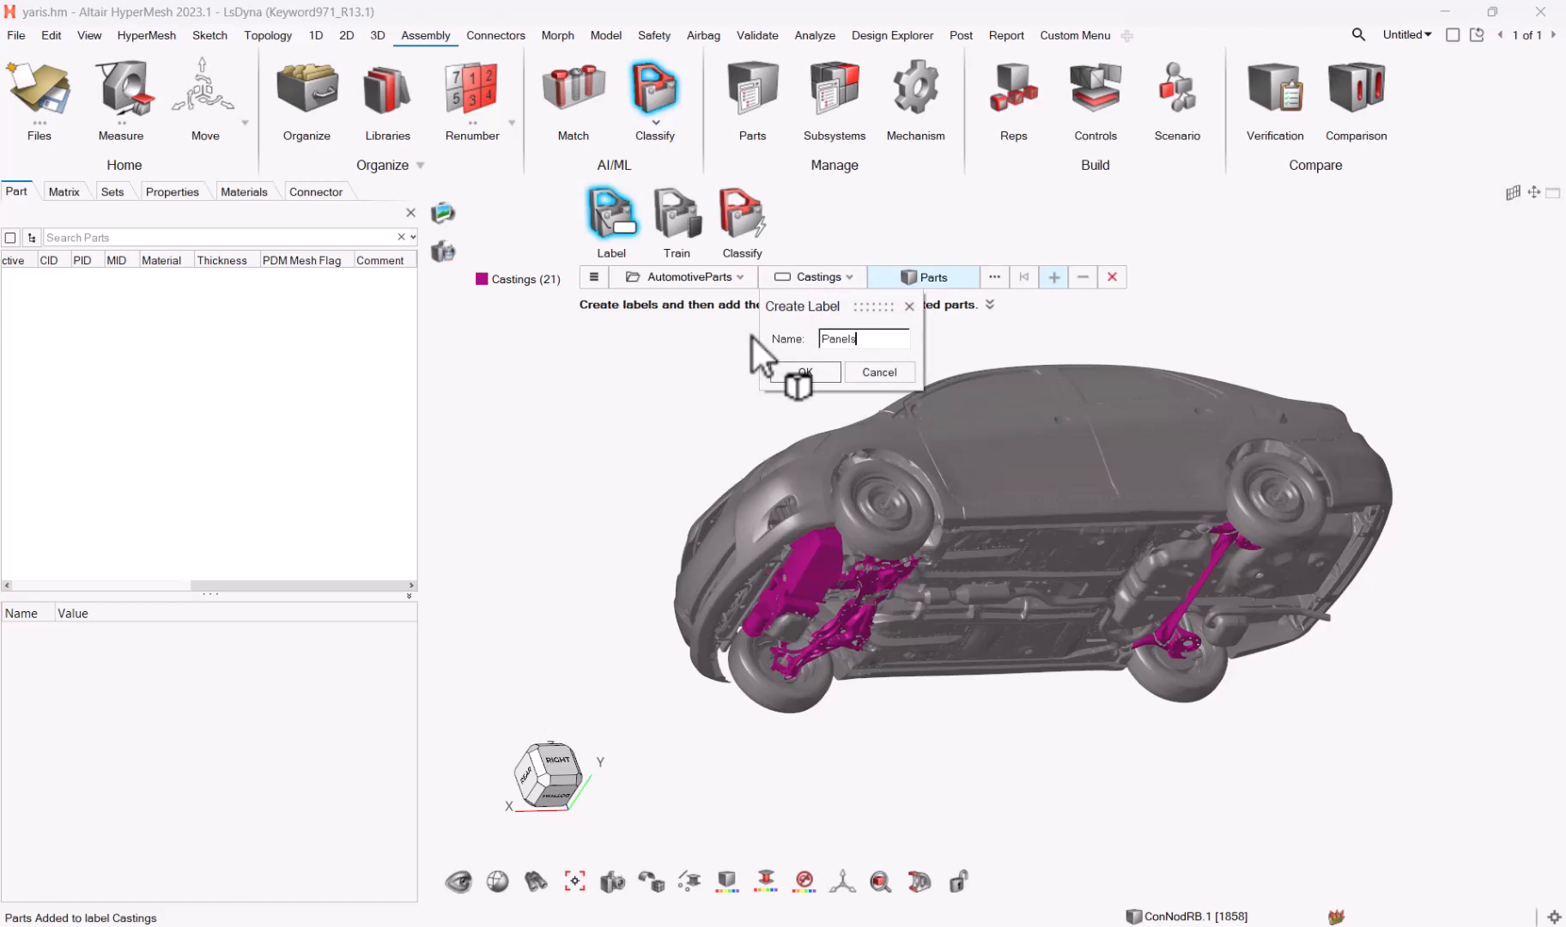
{"action": "left_click", "coordinate": [820, 371]}
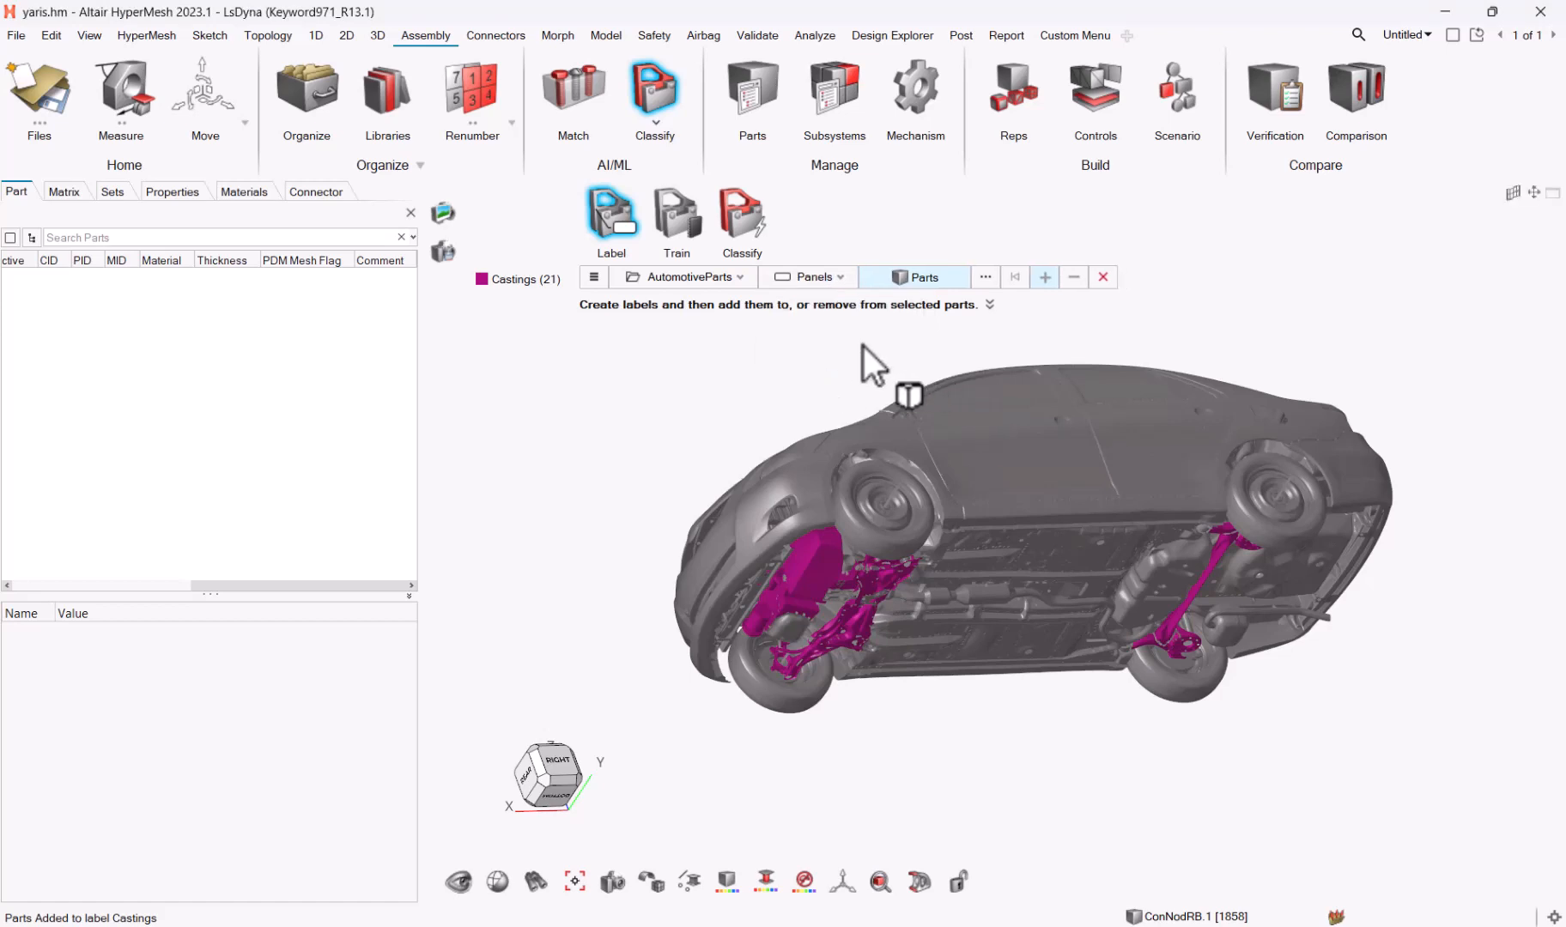
Select the parts by the Panels part set and add them to the Panels label
{"action": "left_click", "coordinate": [986, 278]}
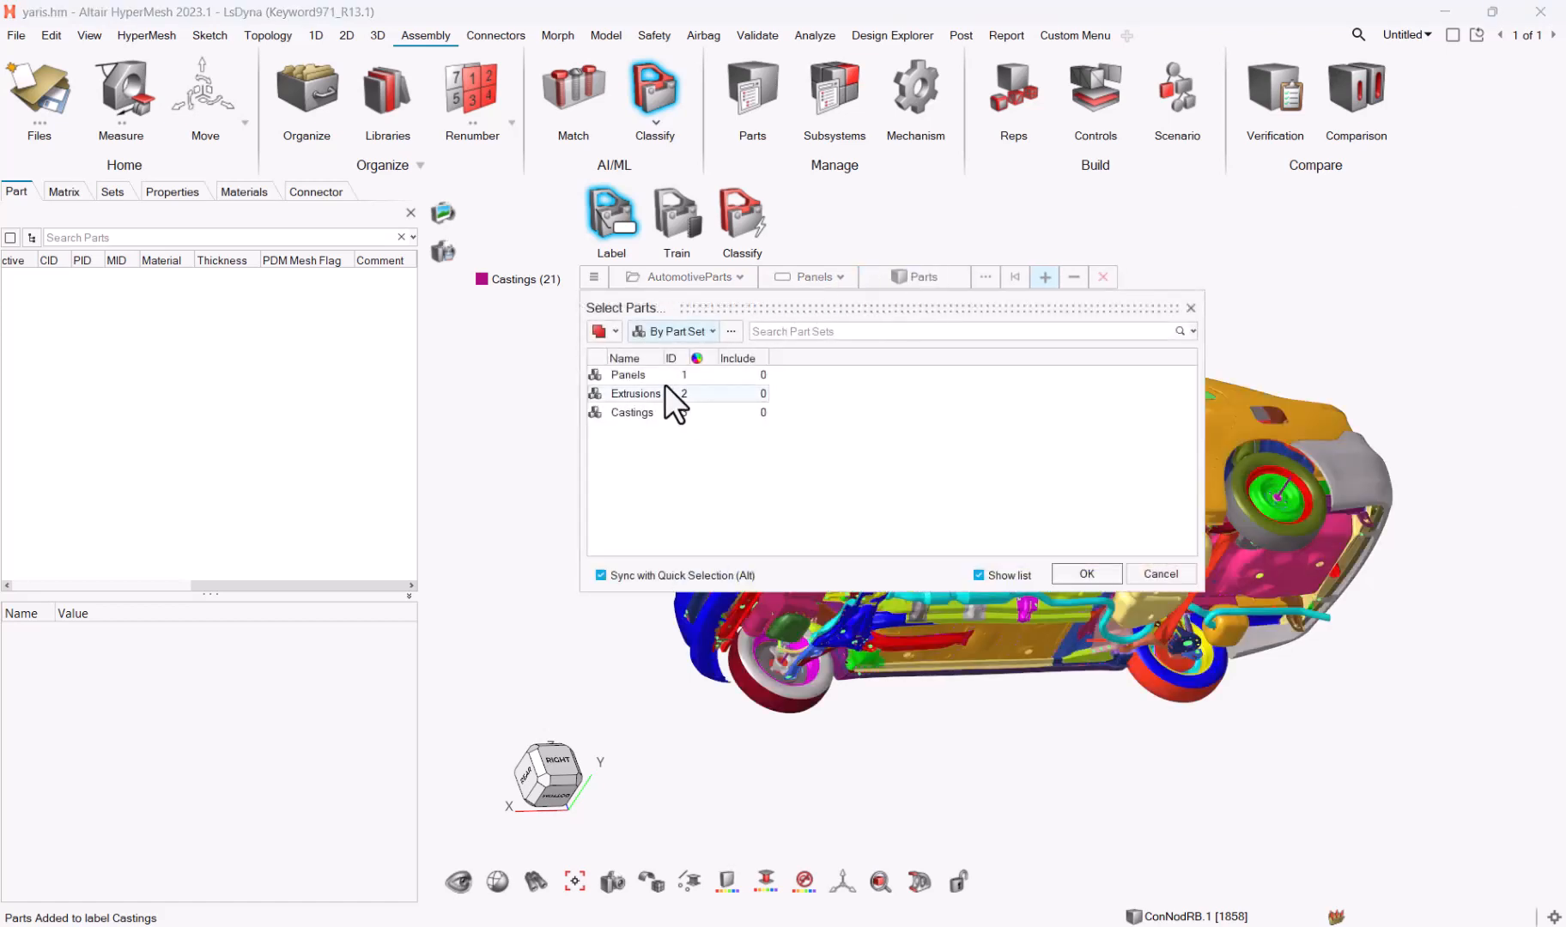
{"action": "left_click", "coordinate": [687, 376]}
{"action": "left_click", "coordinate": [1086, 574]}
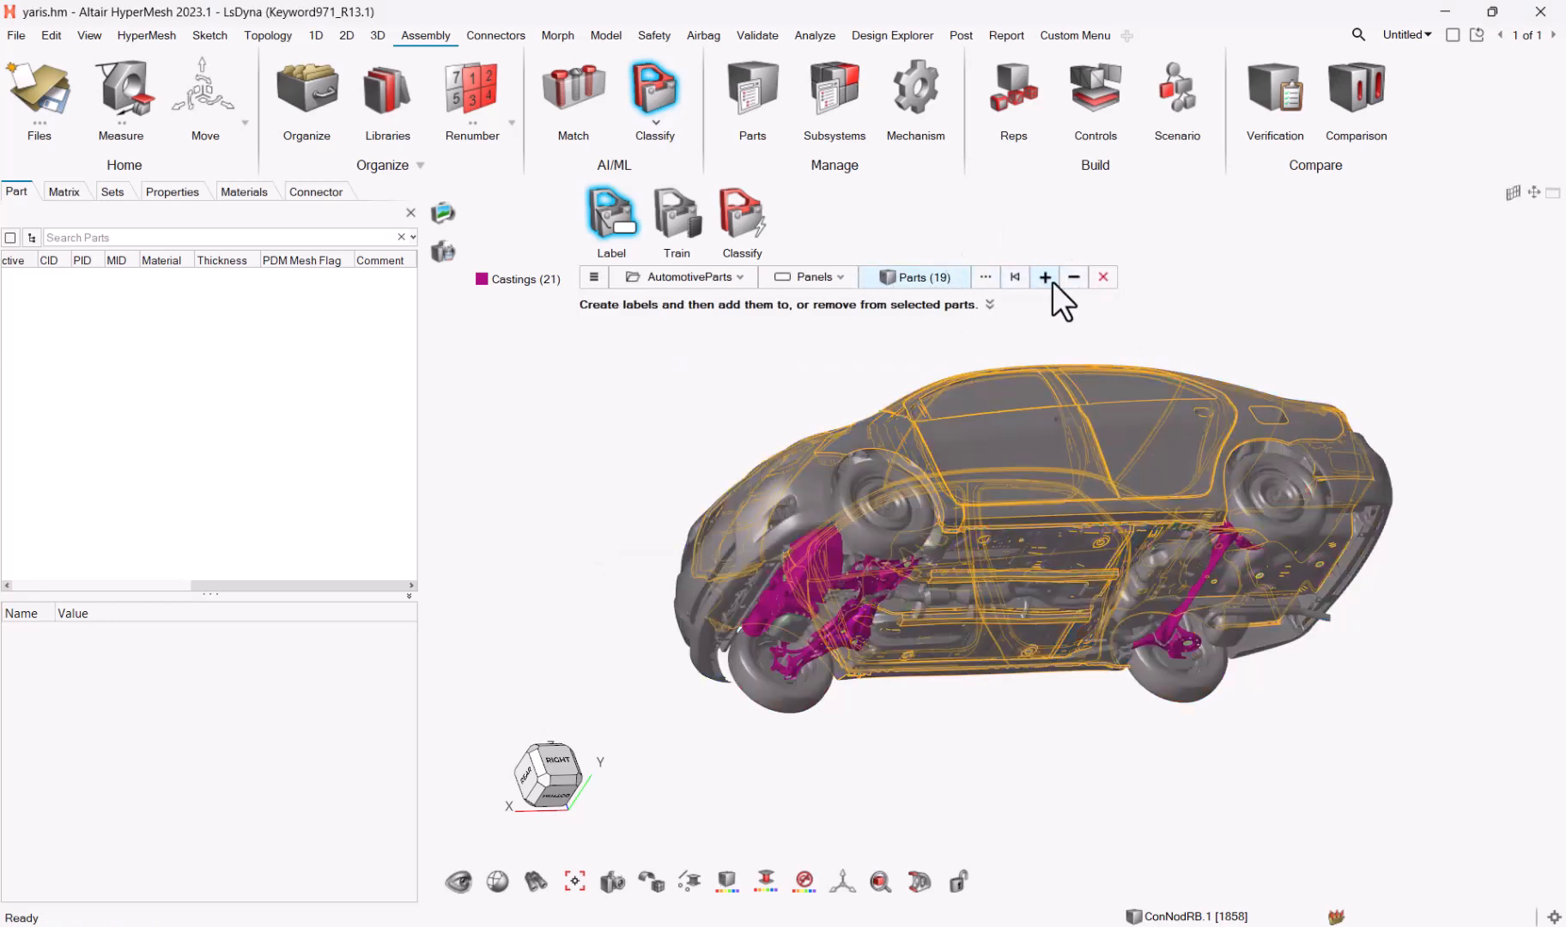
{"action": "left_click", "coordinate": [1051, 281]}
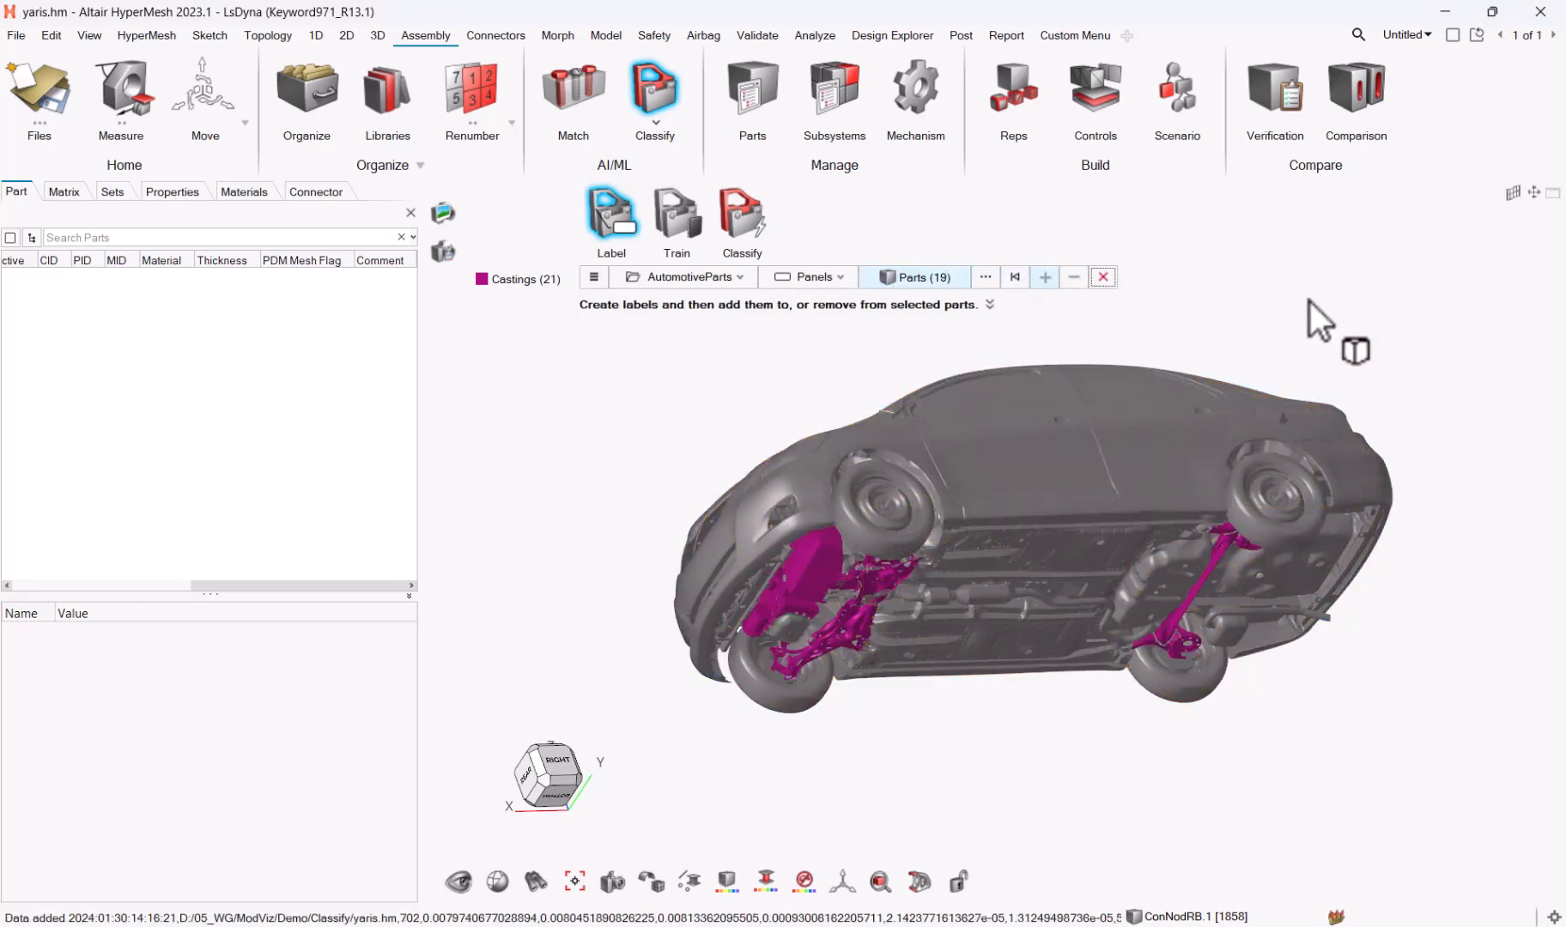
{"action": "middle_click_drag", "start_coordinate": [760, 399], "coordinate": [1018, 543]}
Create a third label named Extrusions in the AutomotiveParts classifier
{"action": "left_click", "coordinate": [815, 277]}
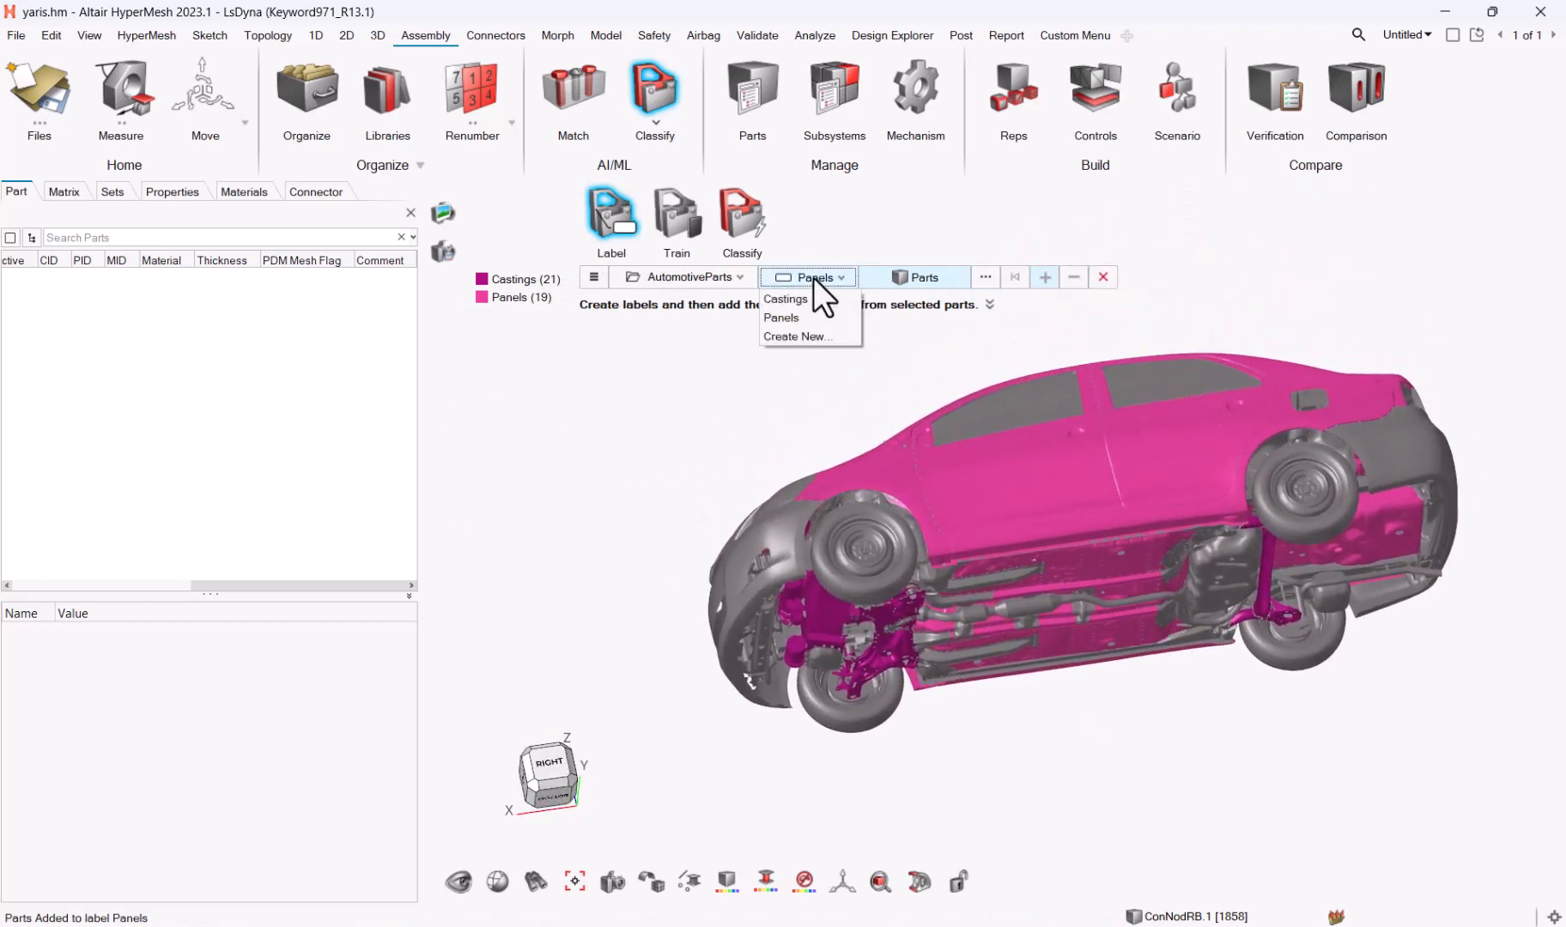
{"action": "left_click", "coordinate": [820, 333]}
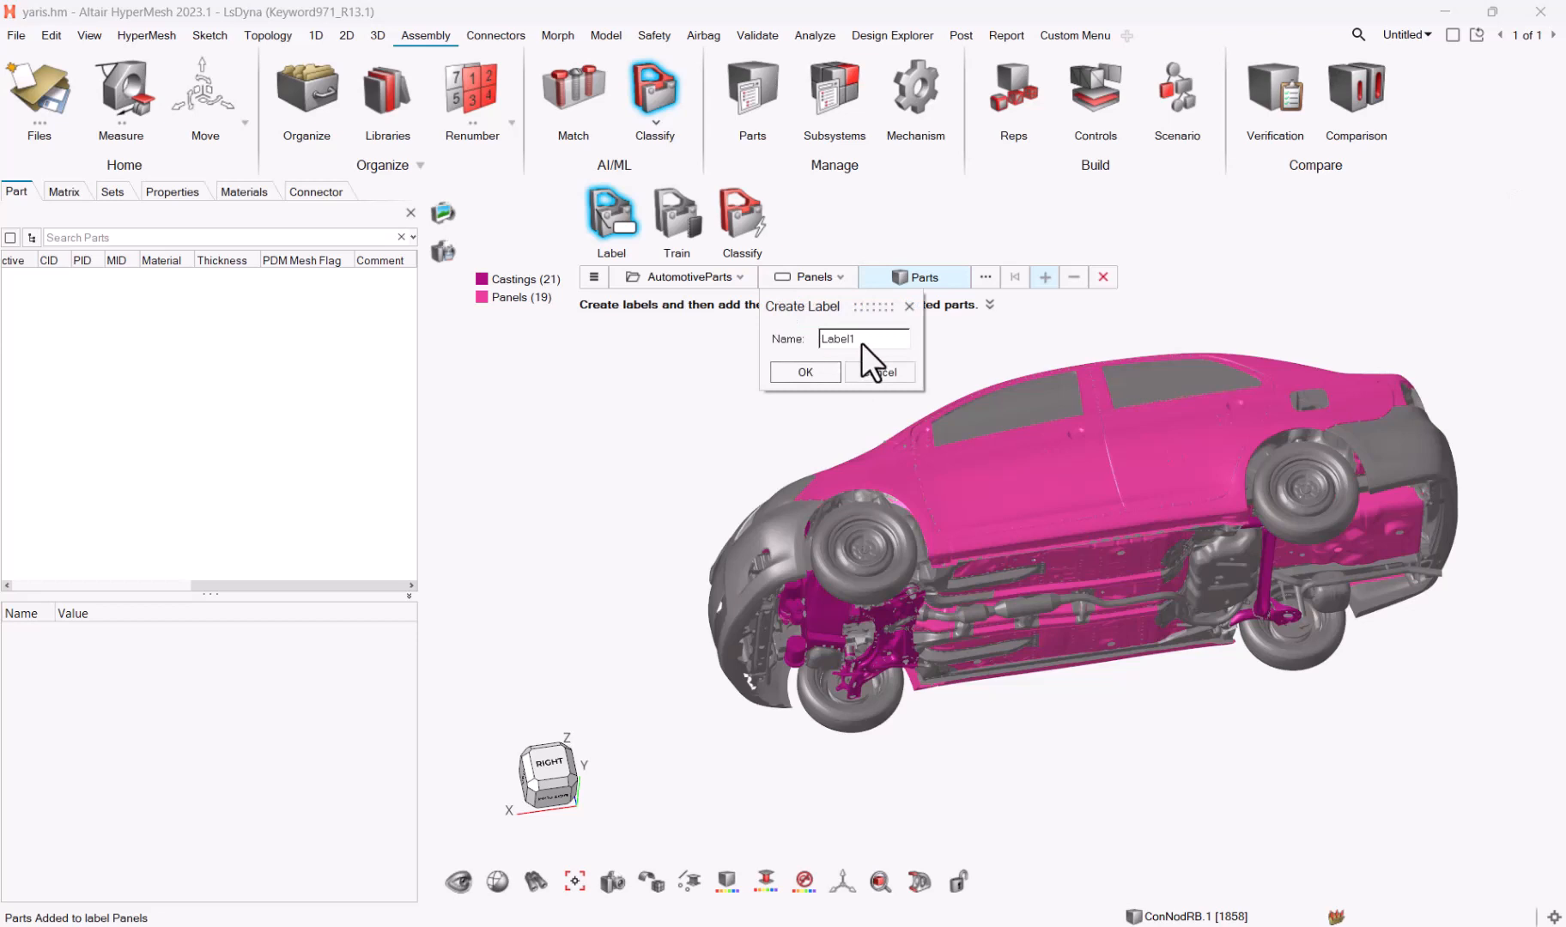
{"action": "double_click", "coordinate": [863, 340]}
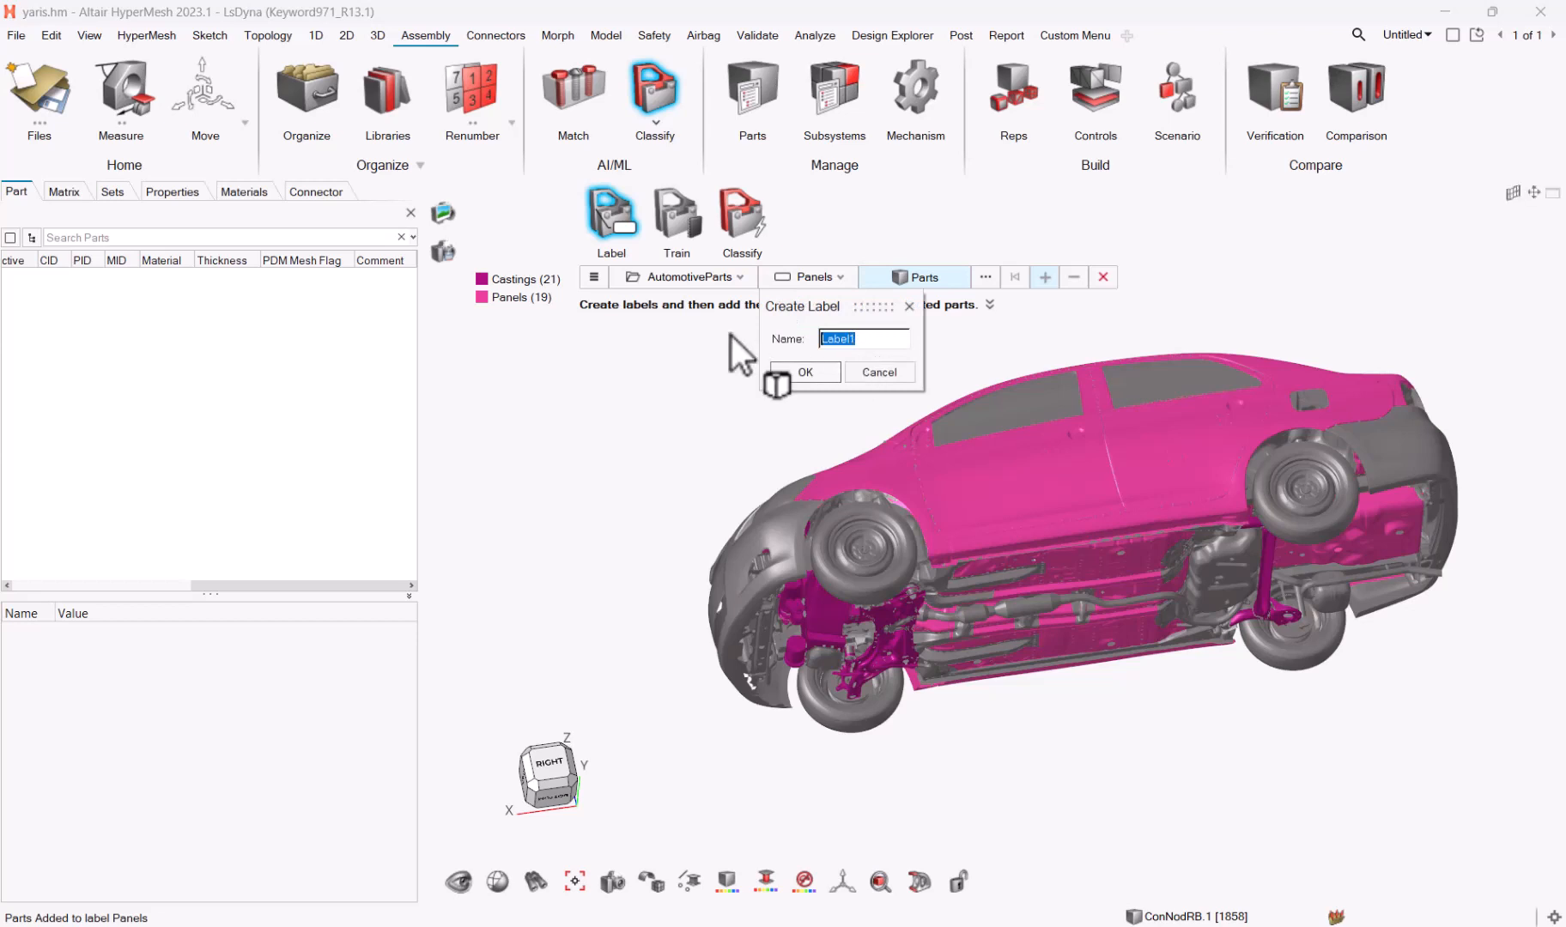
{"action": "type", "text": "Extrusions"}
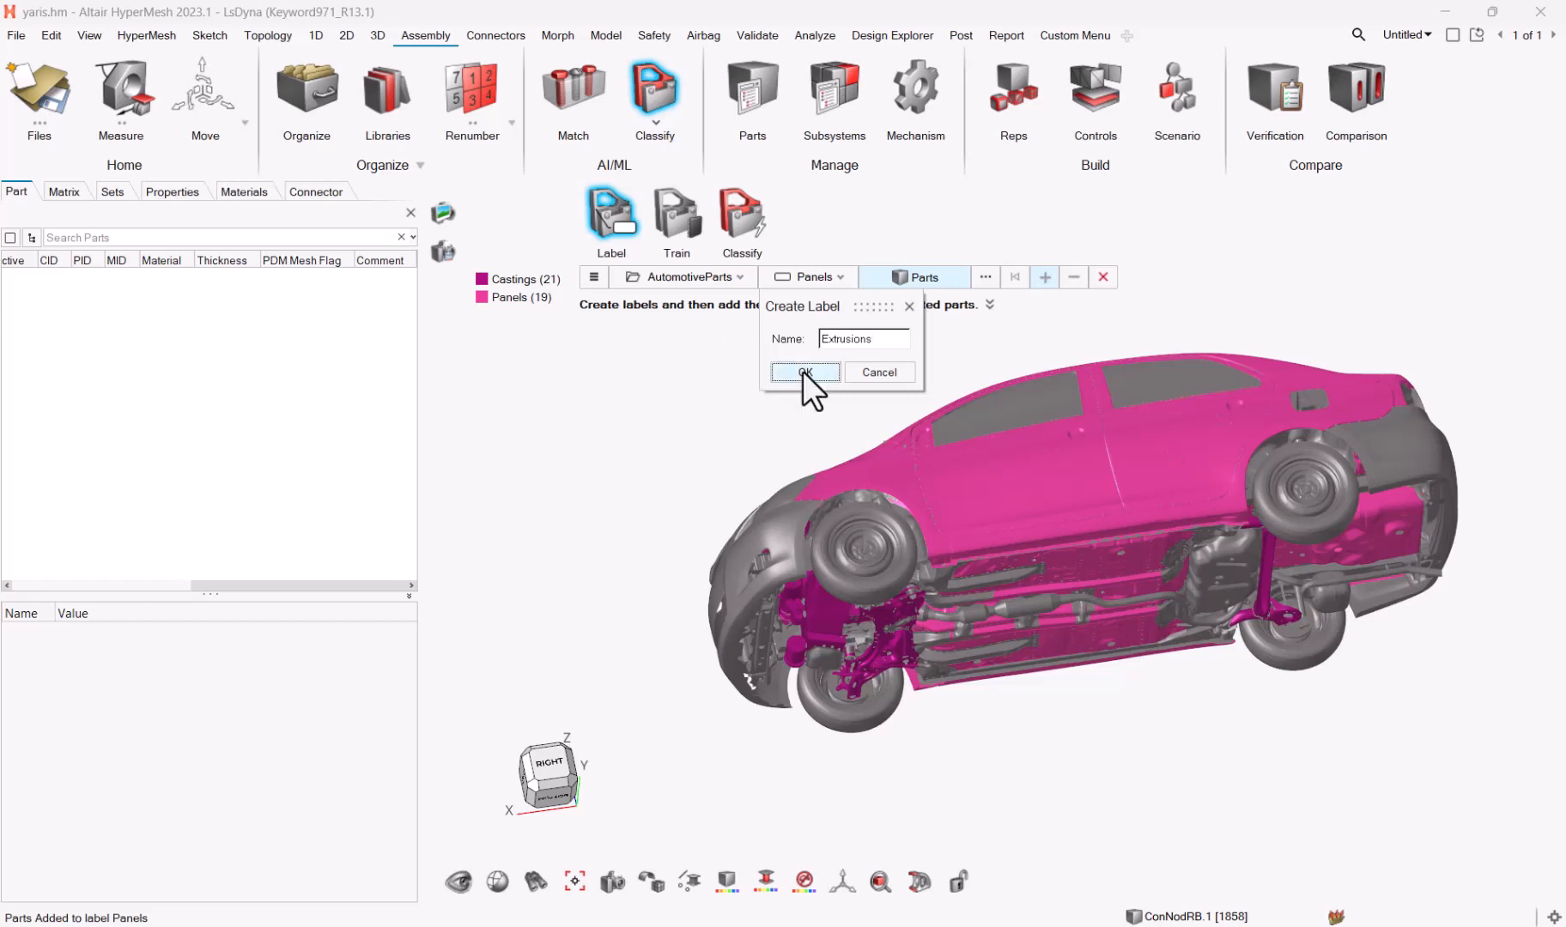
{"action": "left_click", "coordinate": [803, 372]}
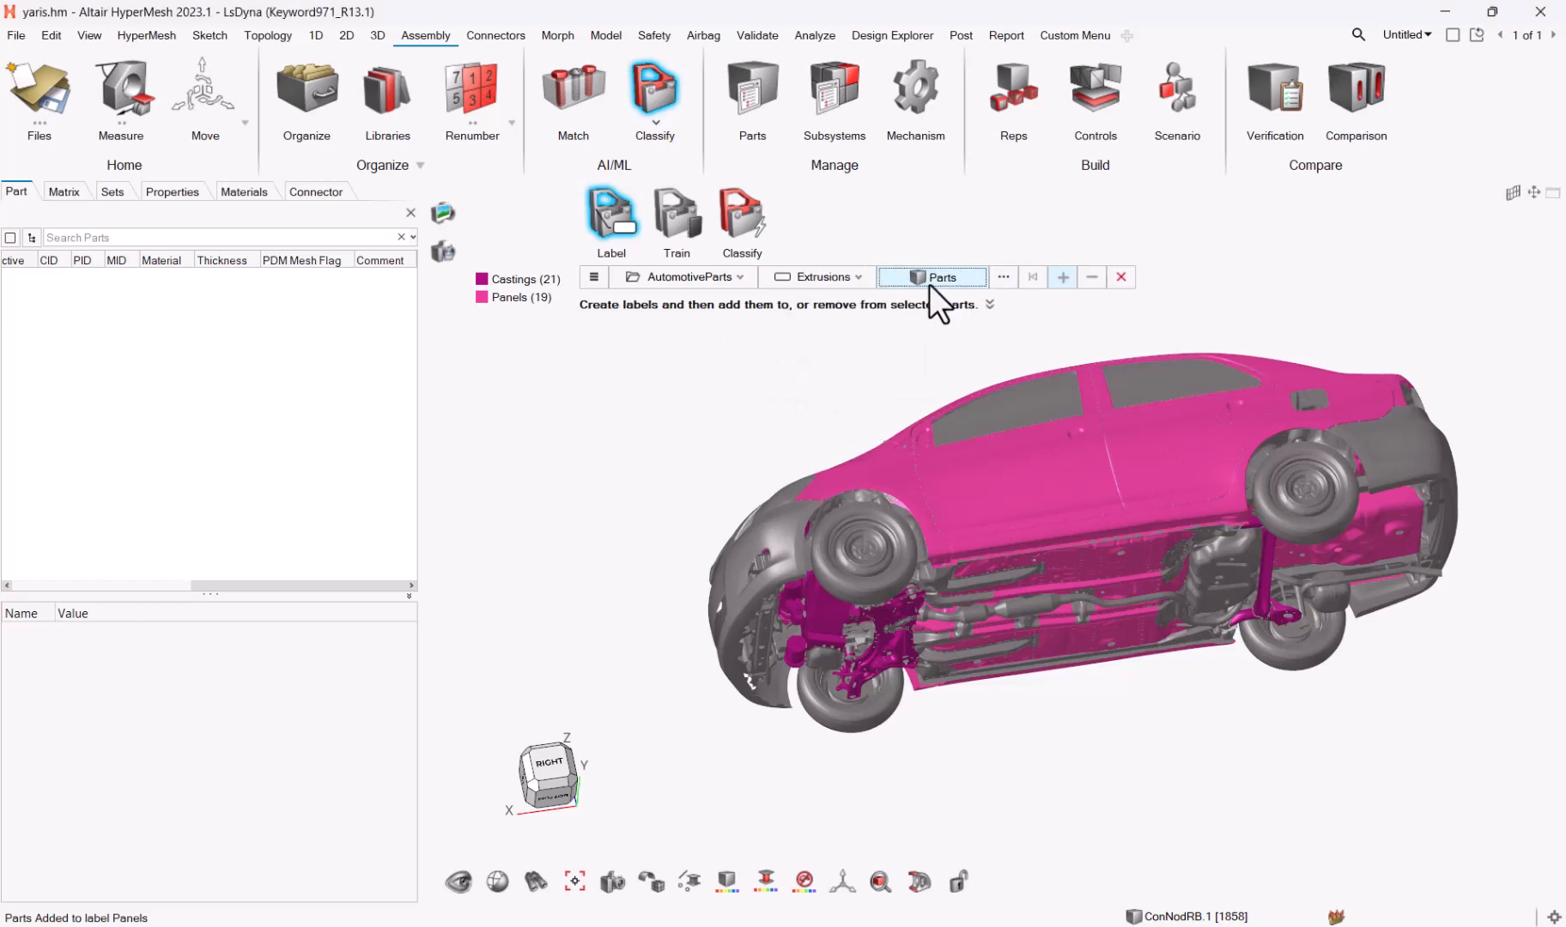
Select the parts by the Extrusions part set and add them to the Extrusions label
{"action": "left_click", "coordinate": [999, 277]}
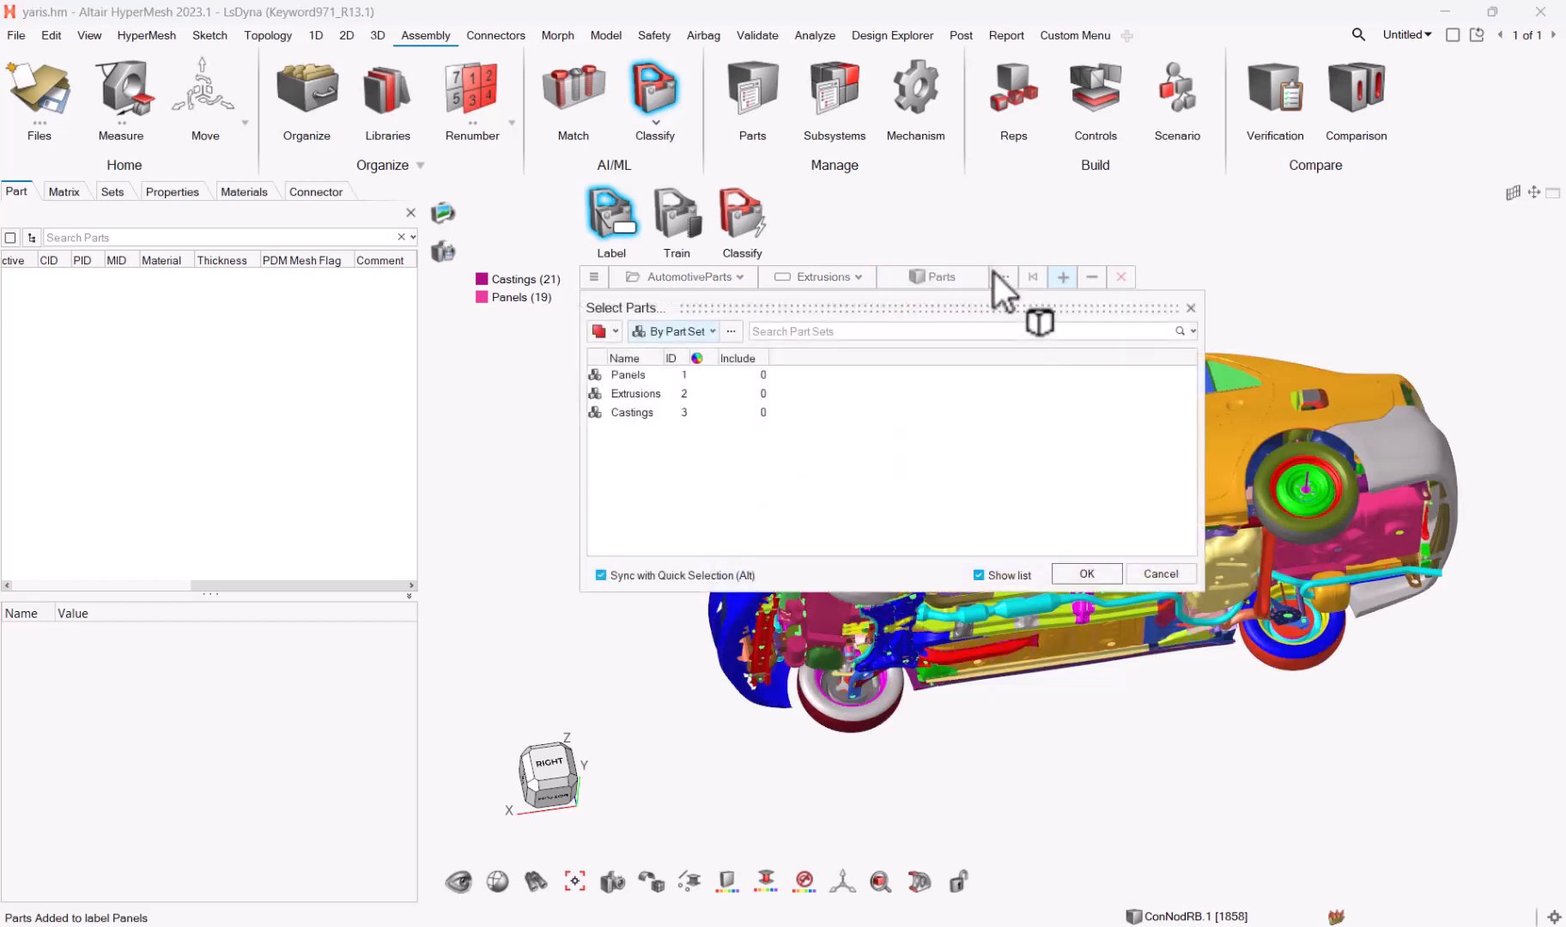
{"action": "left_click", "coordinate": [658, 393]}
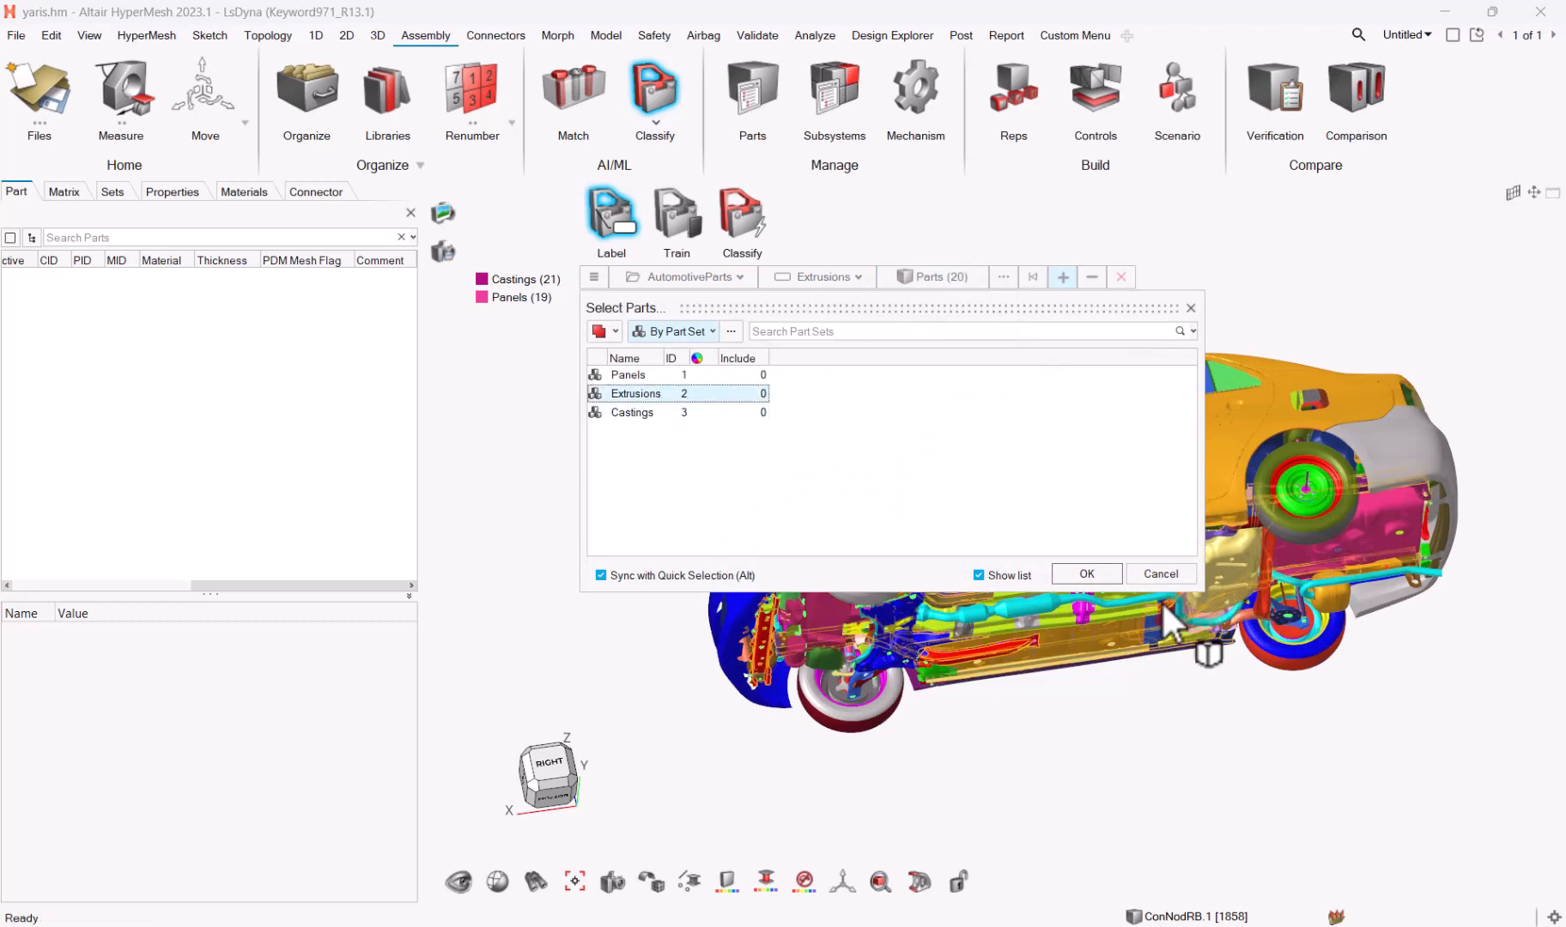
{"action": "left_click", "coordinate": [1099, 573]}
{"action": "left_click", "coordinate": [1062, 277]}
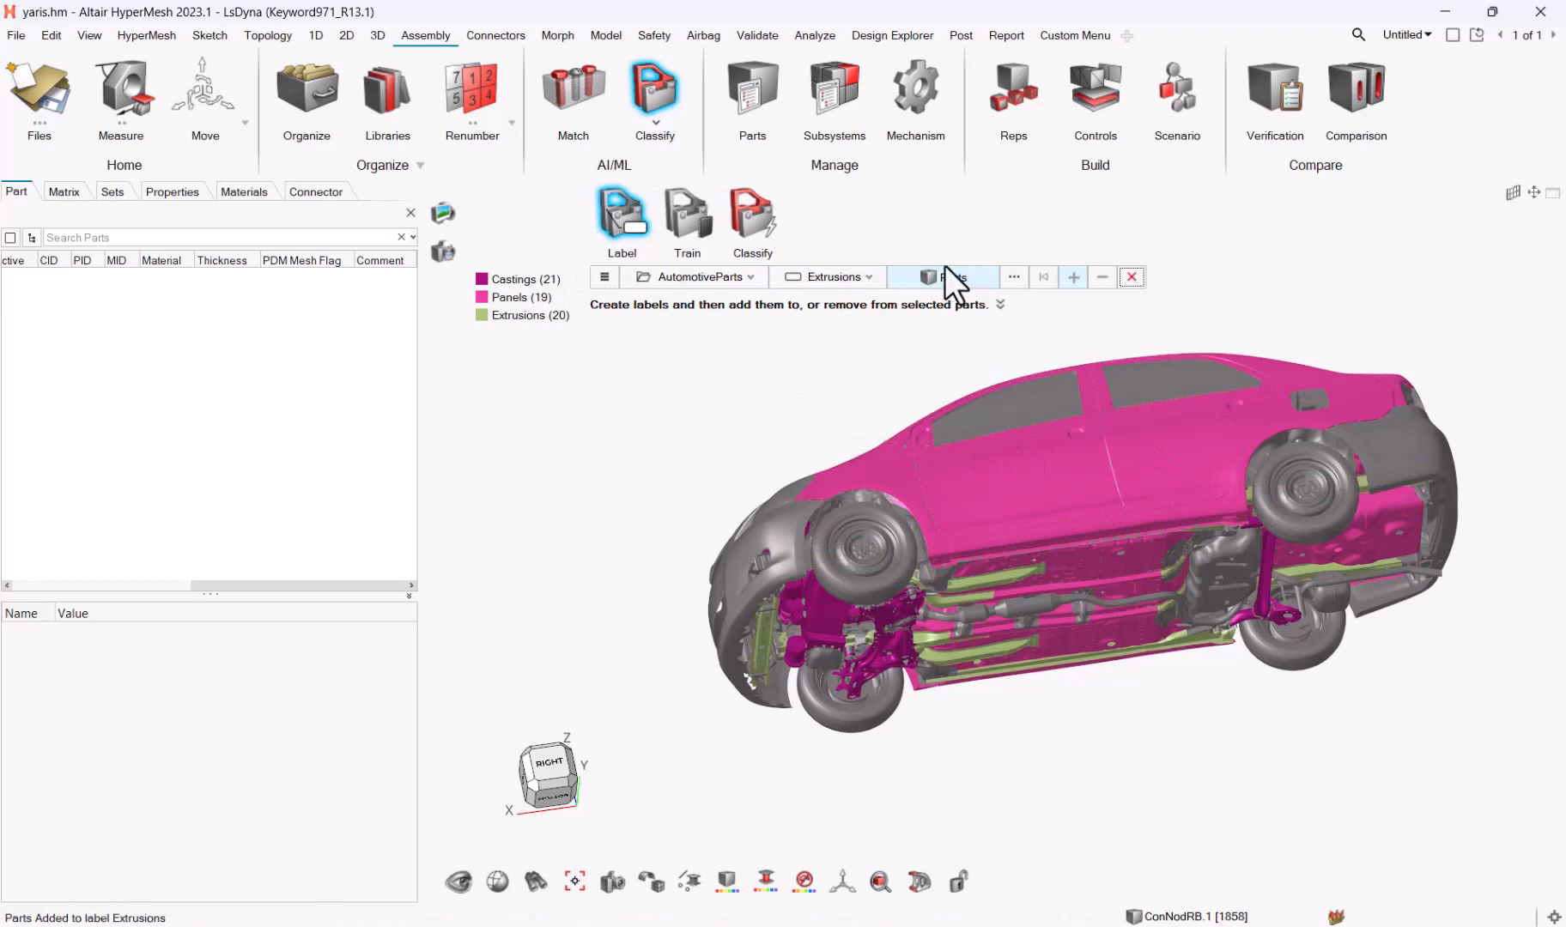
Train the AutomotiveParts classifier on the labeled yaris parts, review all rows of the confusion matrix and close it
{"action": "left_click", "coordinate": [685, 228]}
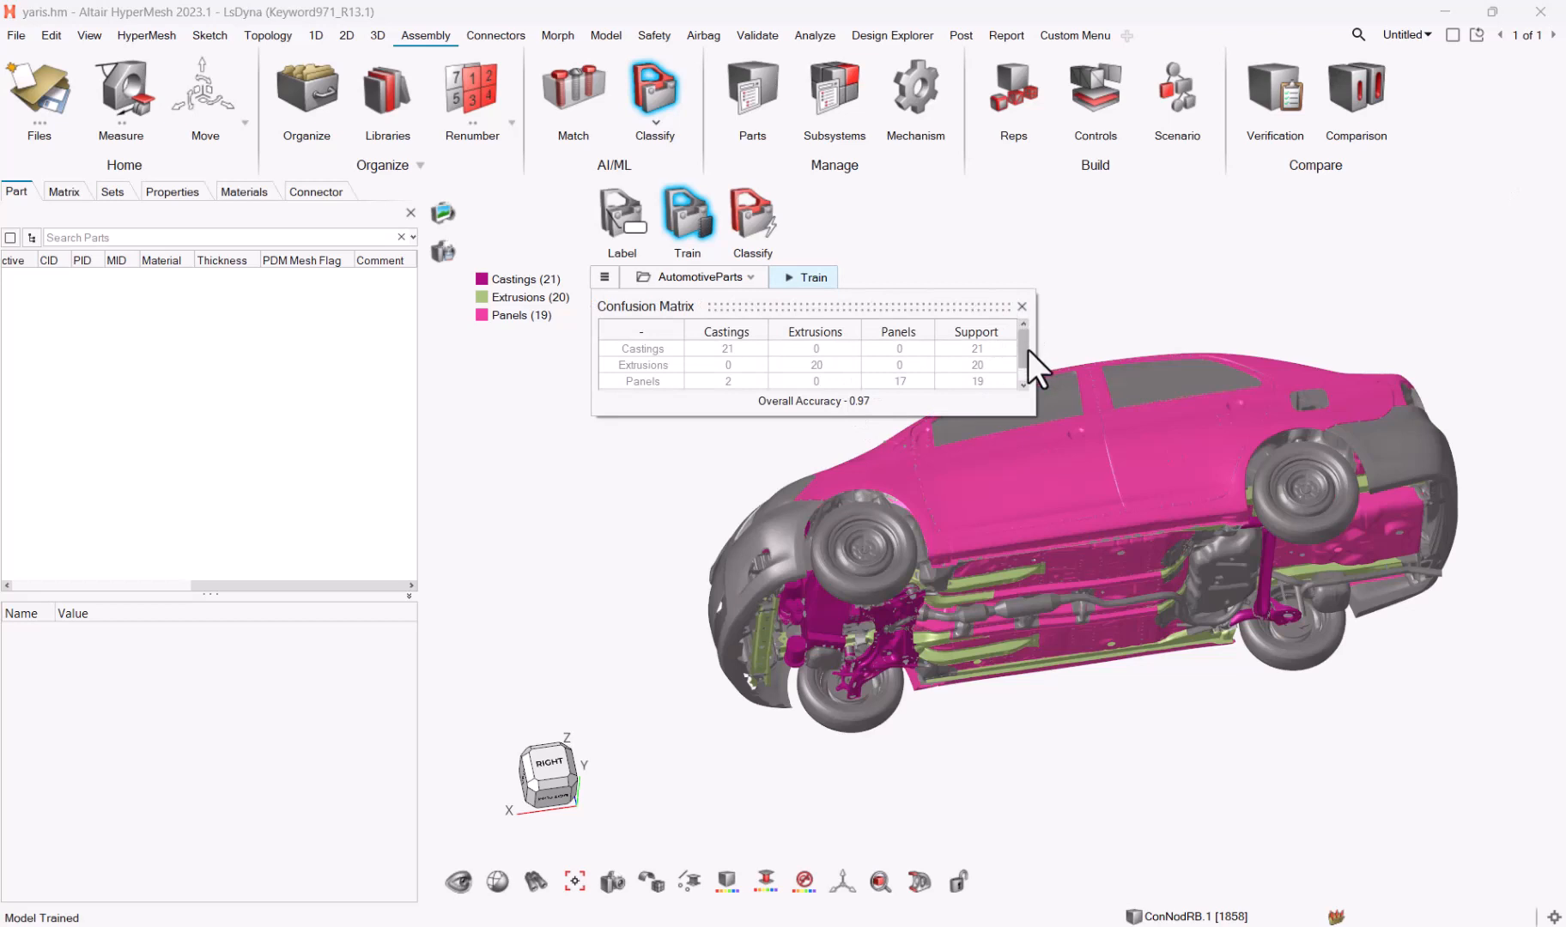
{"action": "left_click", "coordinate": [1024, 384]}
{"action": "mouse_move", "coordinate": [1028, 355]}
{"action": "left_mouse_down"}
{"action": "mouse_move", "coordinate": [1027, 329]}
{"action": "mouse_move", "coordinate": [1037, 377]}
{"action": "left_mouse_up"}
{"action": "left_click_drag", "start_coordinate": [1023, 362], "coordinate": [1023, 336]}
{"action": "left_click", "coordinate": [1023, 303]}
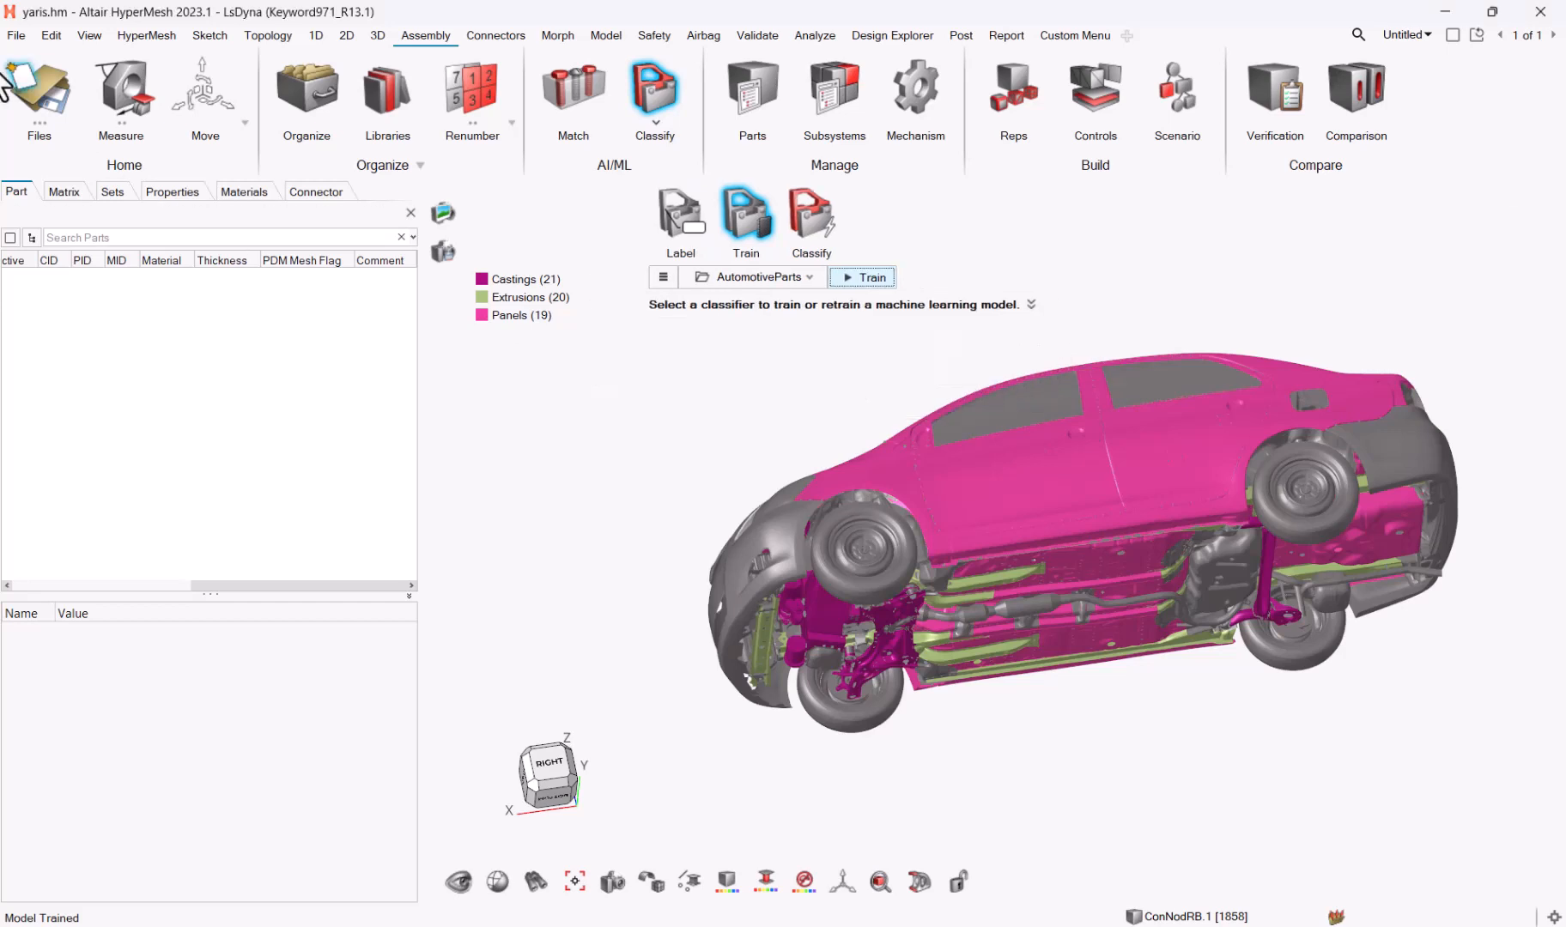
Open the recent model F250.hm and start labeling its parts for the AutomotiveParts classifier
{"action": "left_click", "coordinate": [16, 36]}
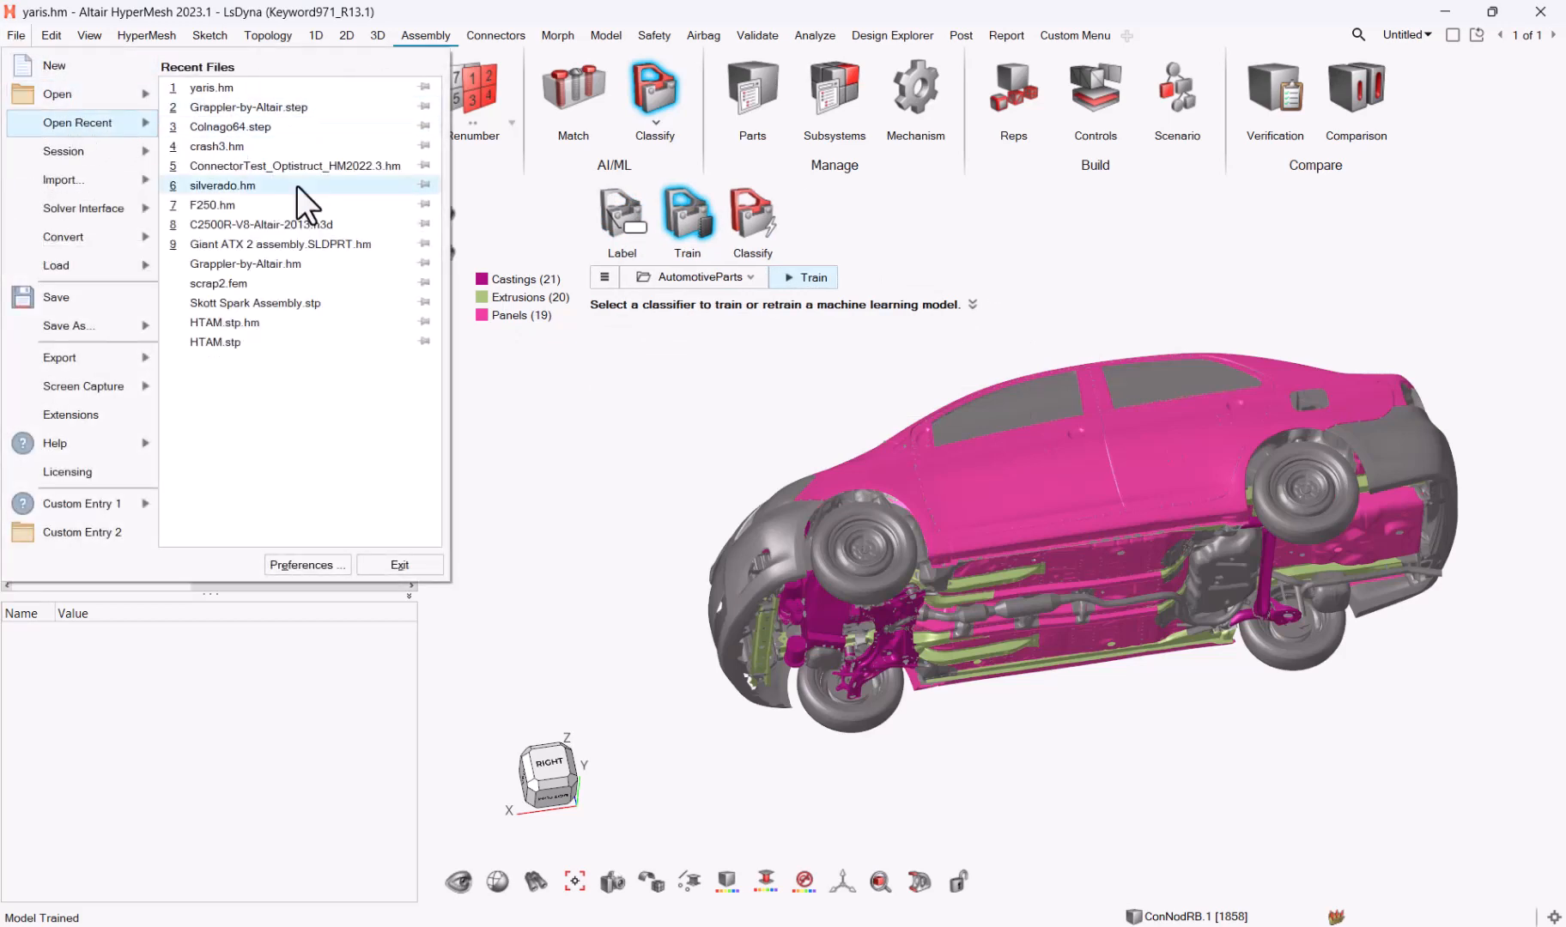
{"action": "left_click", "coordinate": [214, 206]}
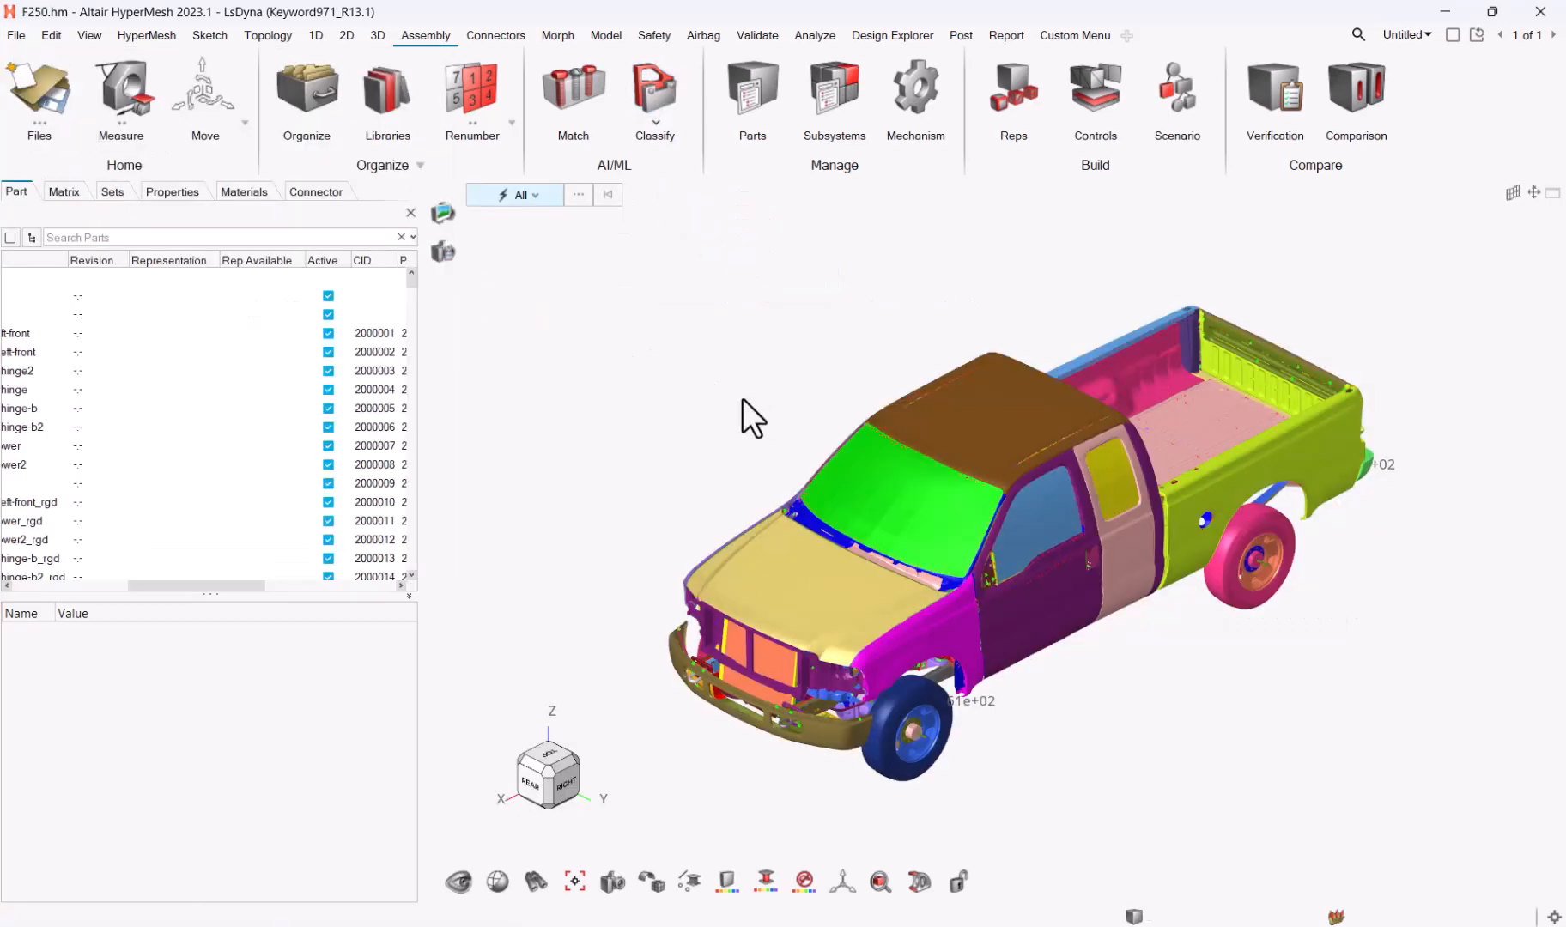
{"action": "left_click", "coordinate": [649, 84]}
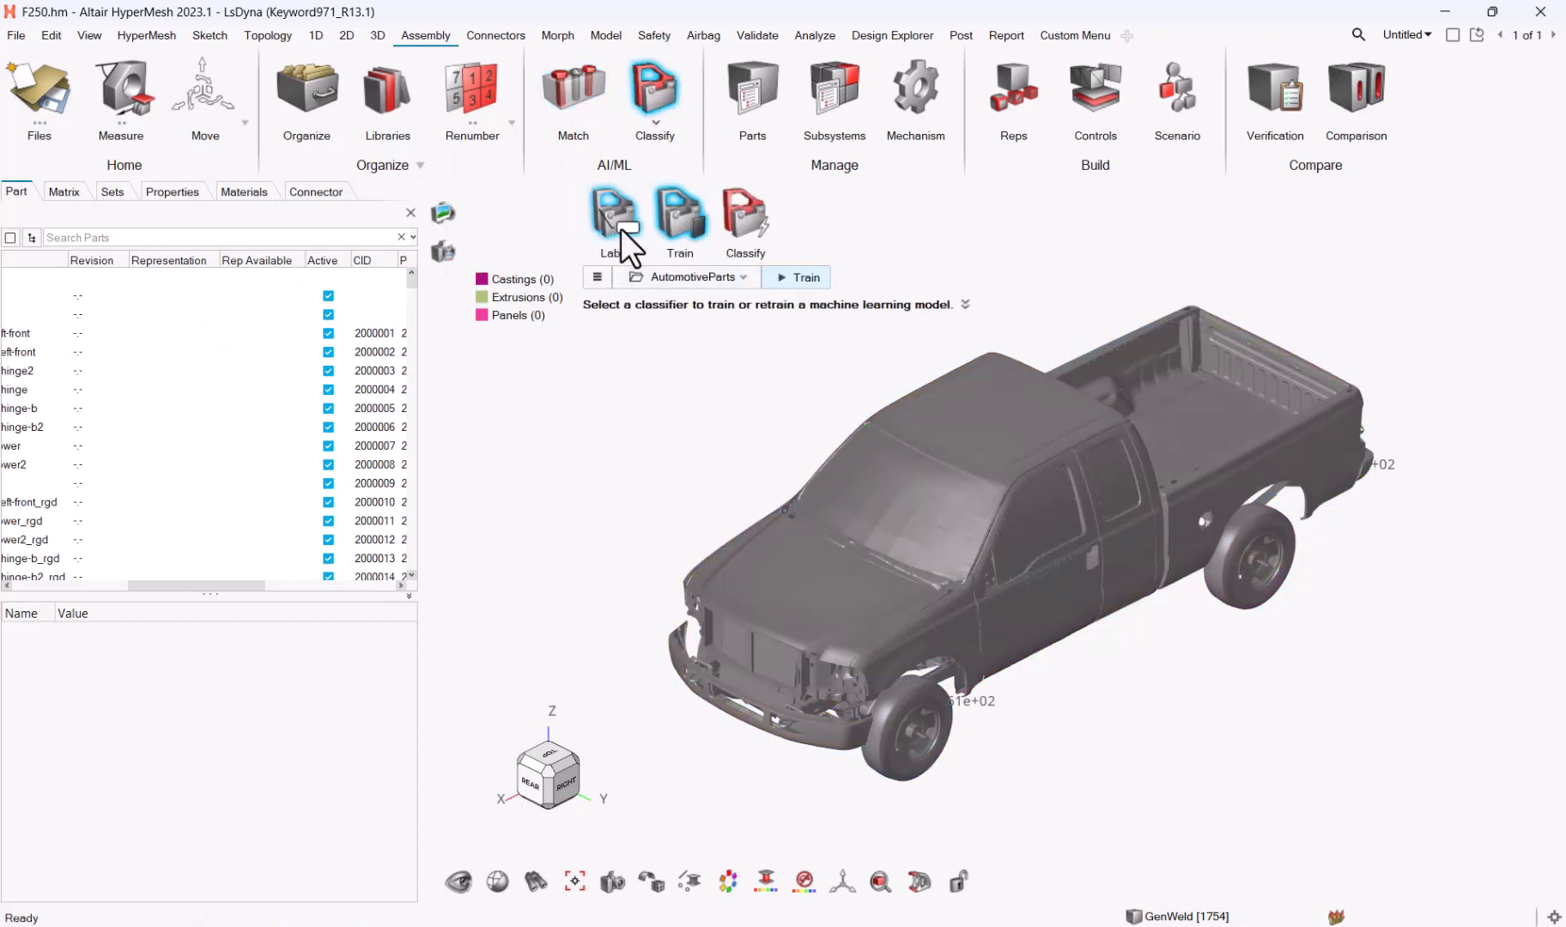
{"action": "left_click", "coordinate": [623, 236]}
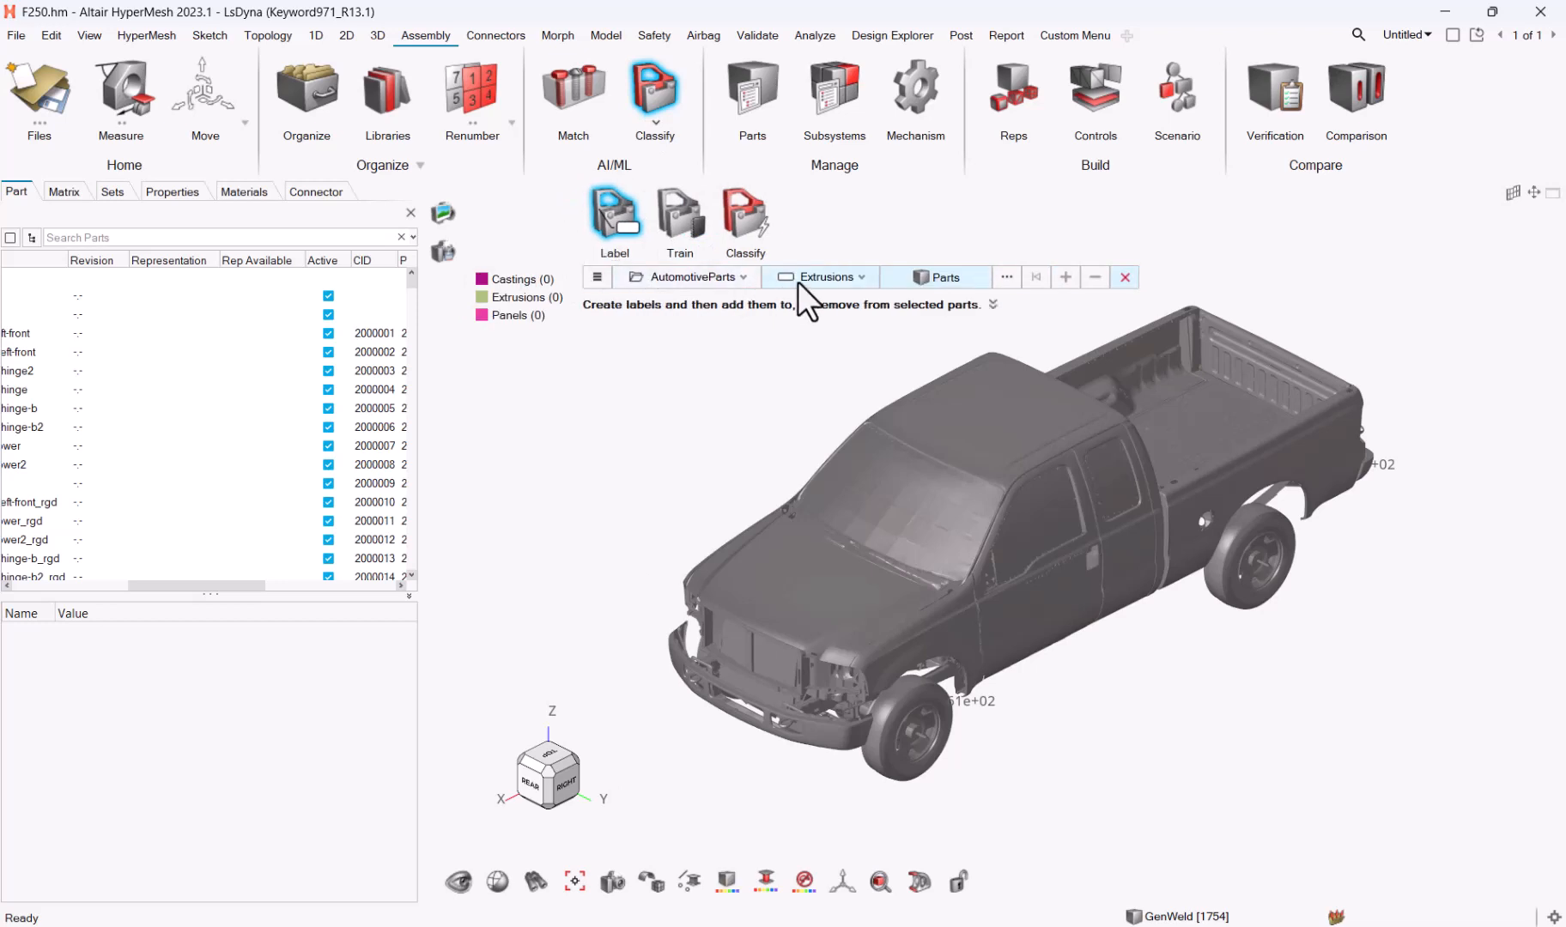
Add the truck parts from the Extrusions part set to the Extrusions label and inspect the truck from the side
{"action": "left_click", "coordinate": [1007, 276]}
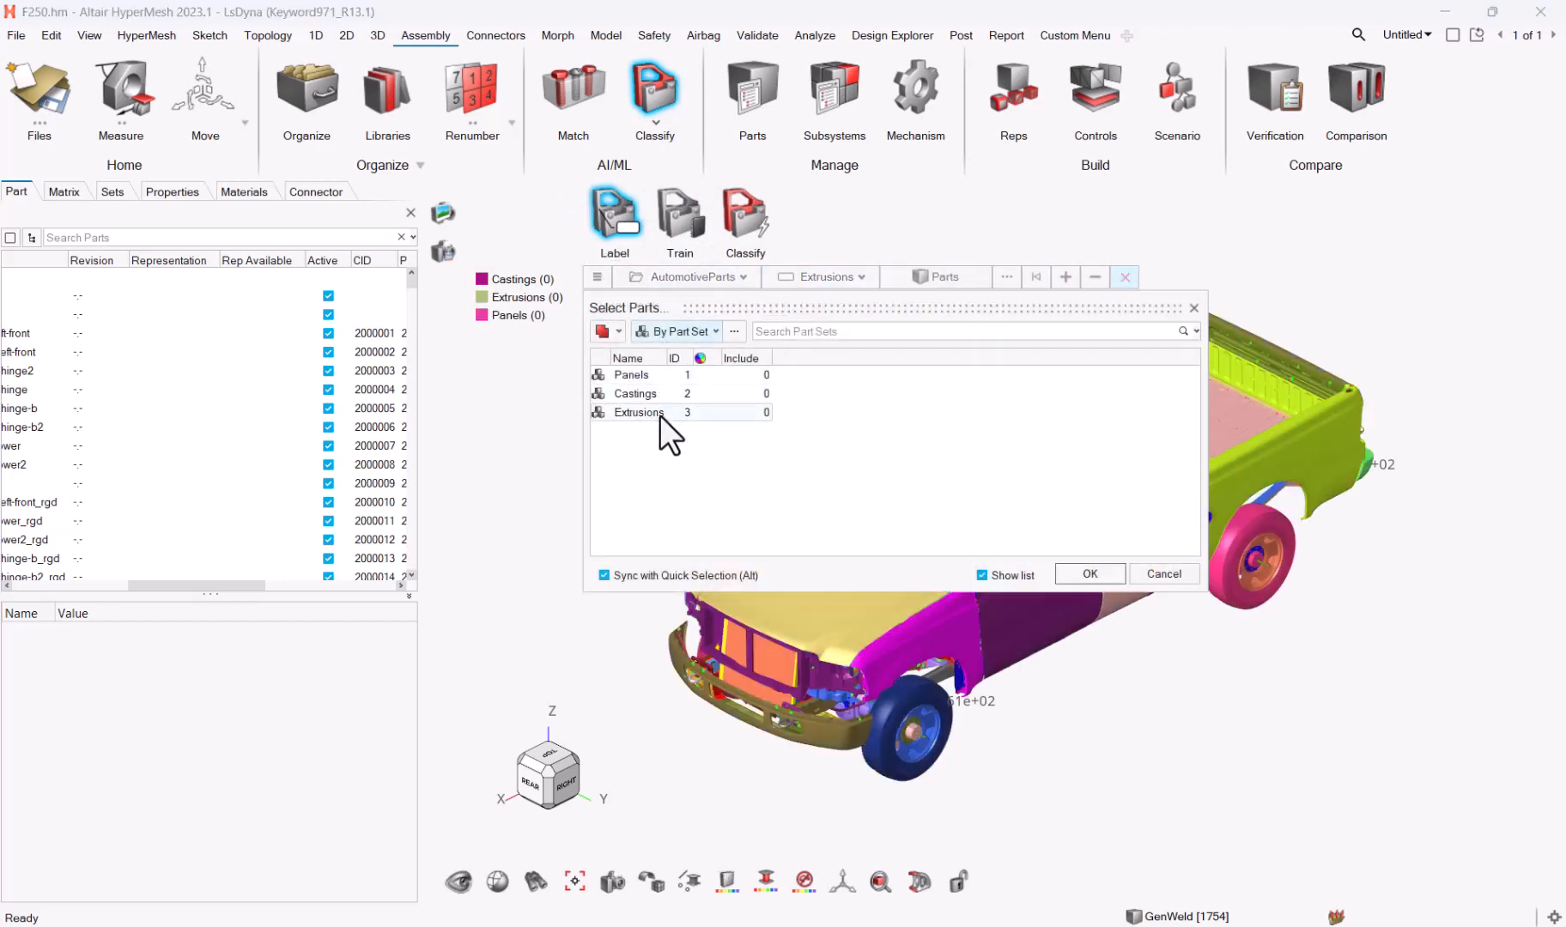
{"action": "left_click", "coordinate": [656, 413]}
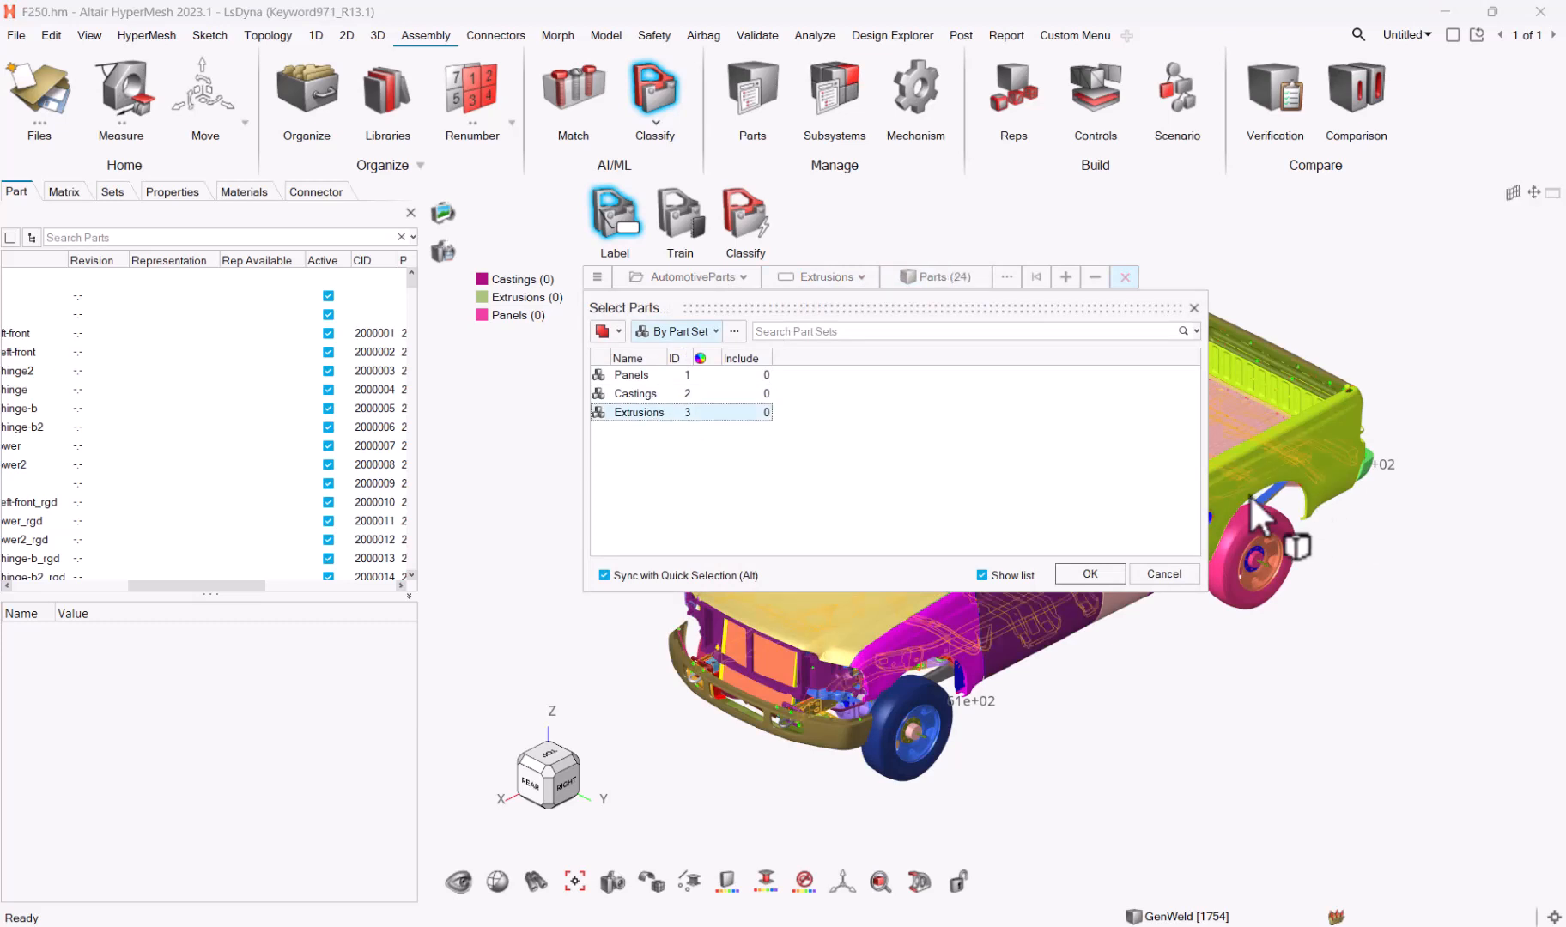
{"action": "left_click", "coordinate": [1113, 574]}
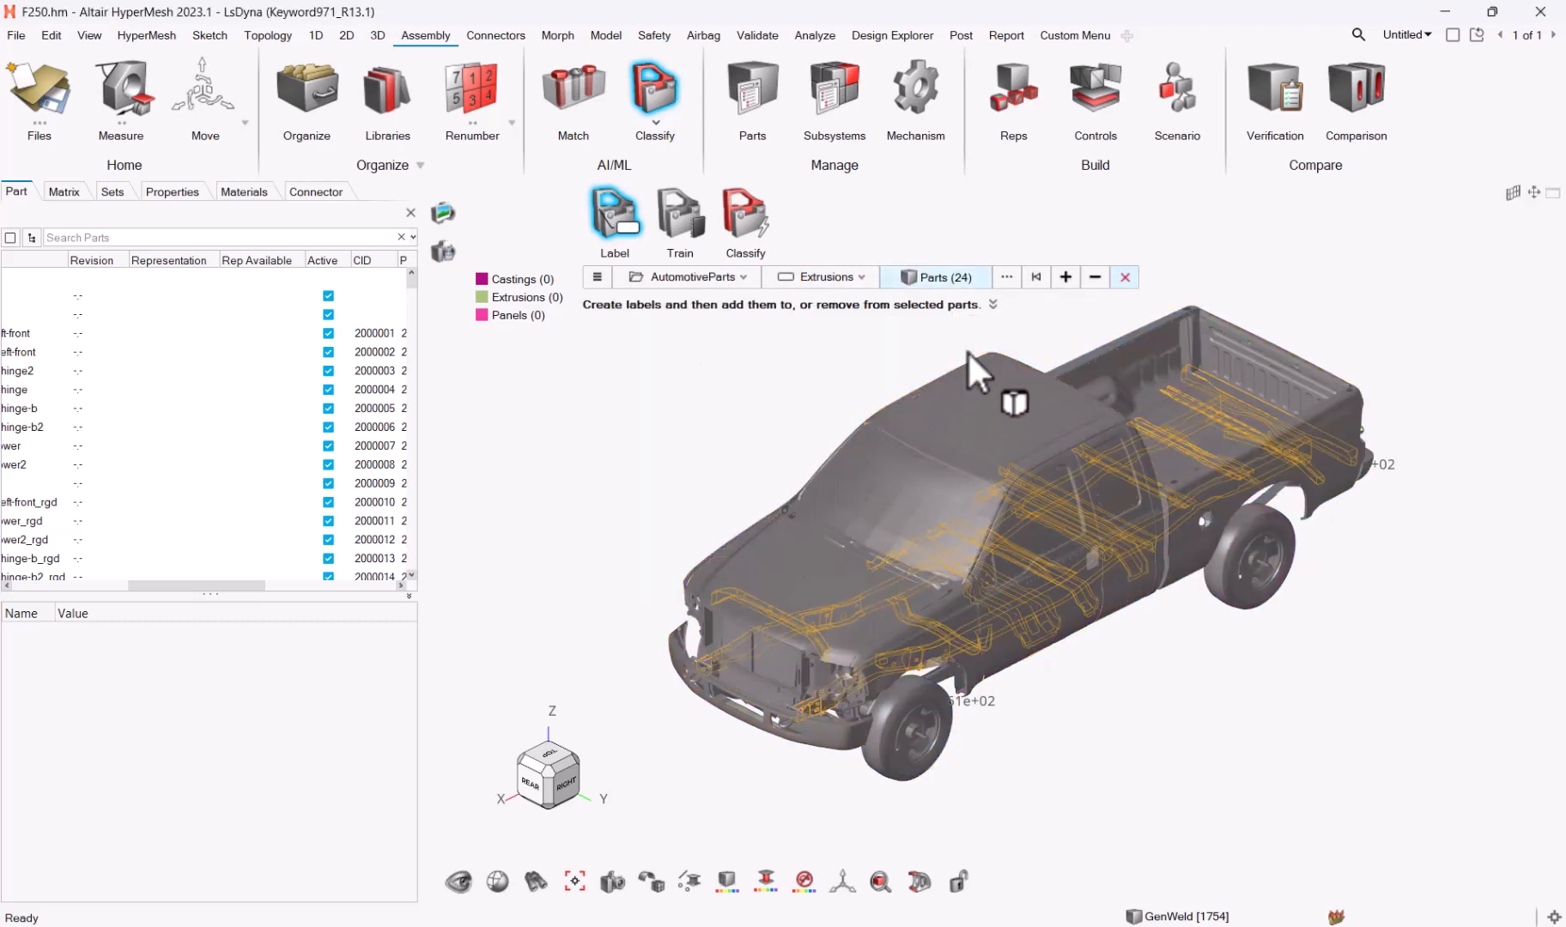
{"action": "left_click", "coordinate": [1065, 278]}
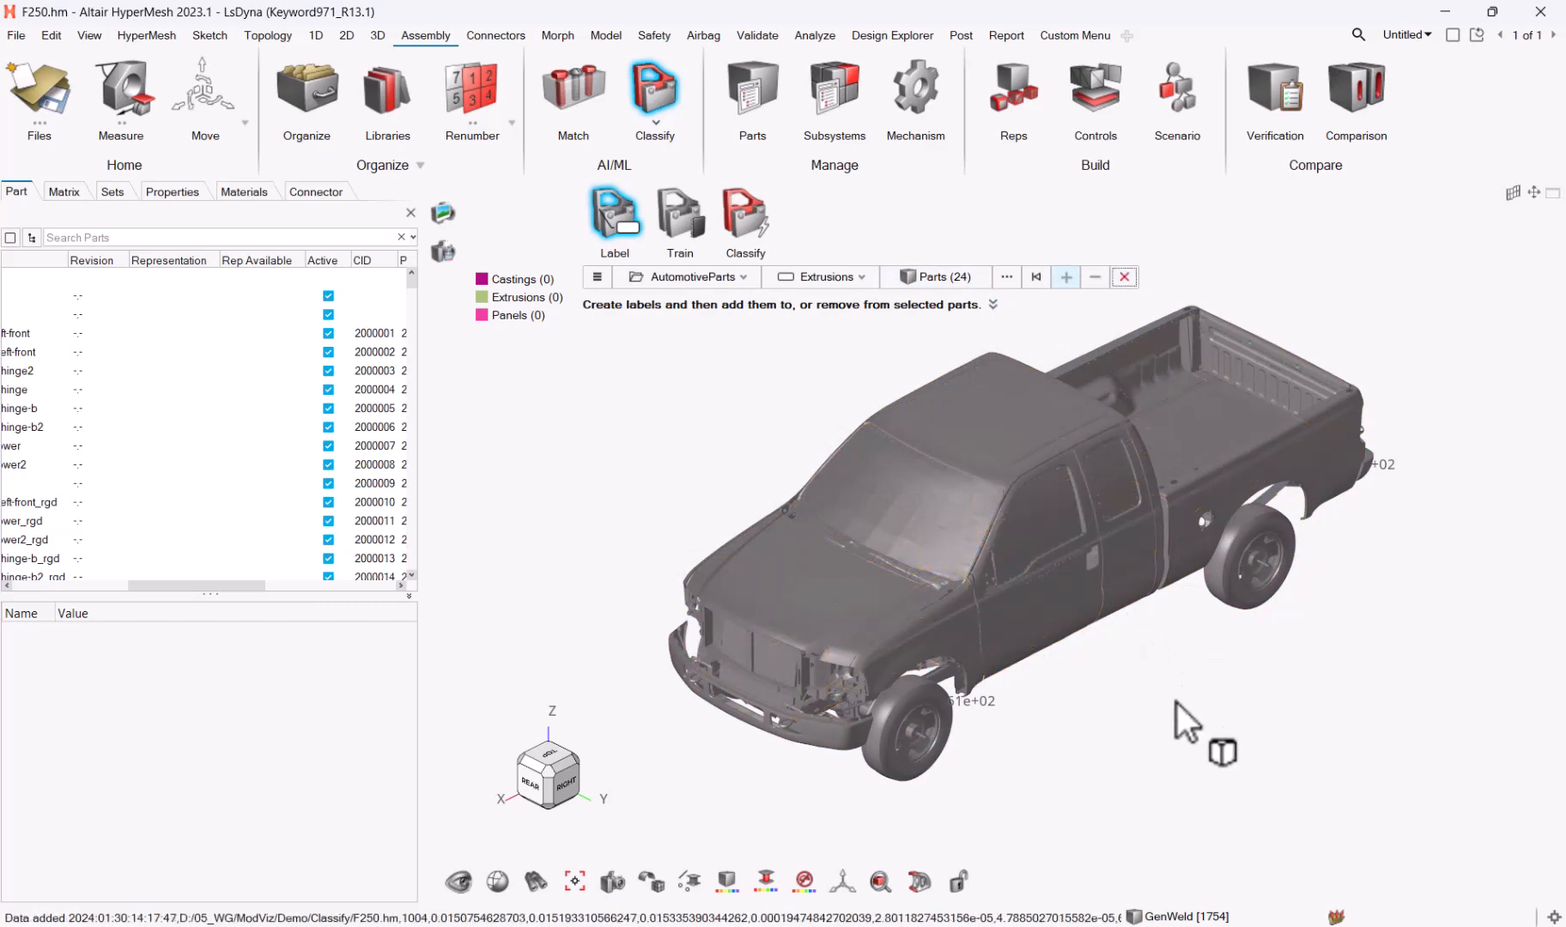
{"action": "middle_click_drag", "start_coordinate": [1176, 732], "coordinate": [653, 635]}
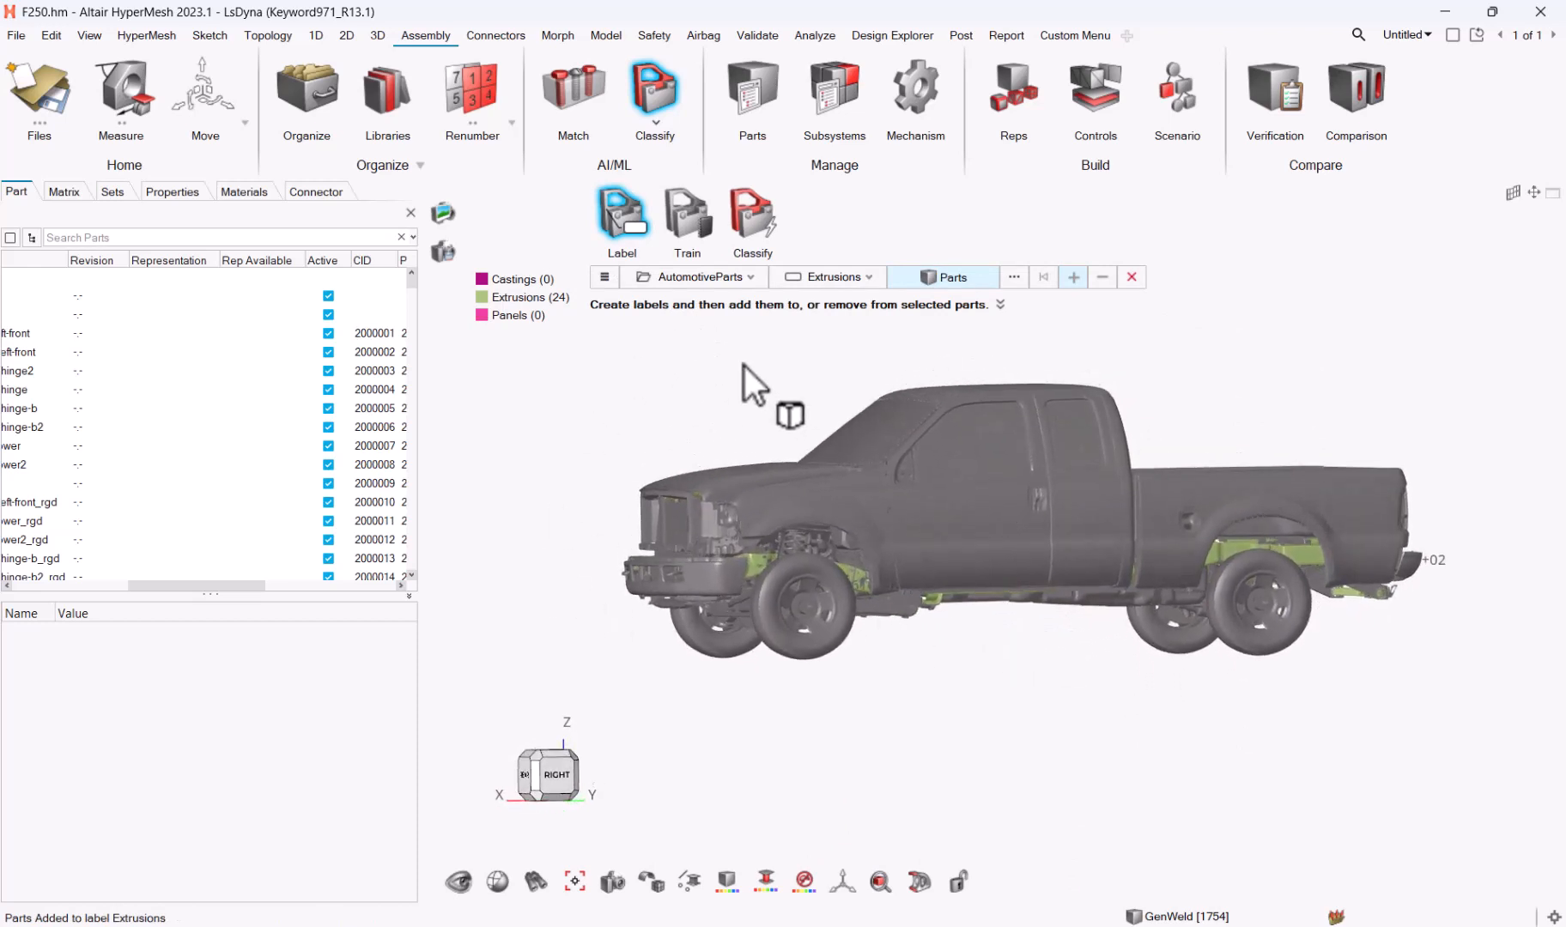
Make Castings the active label and add the truck parts from the Castings part set to it
{"action": "left_click", "coordinate": [832, 278]}
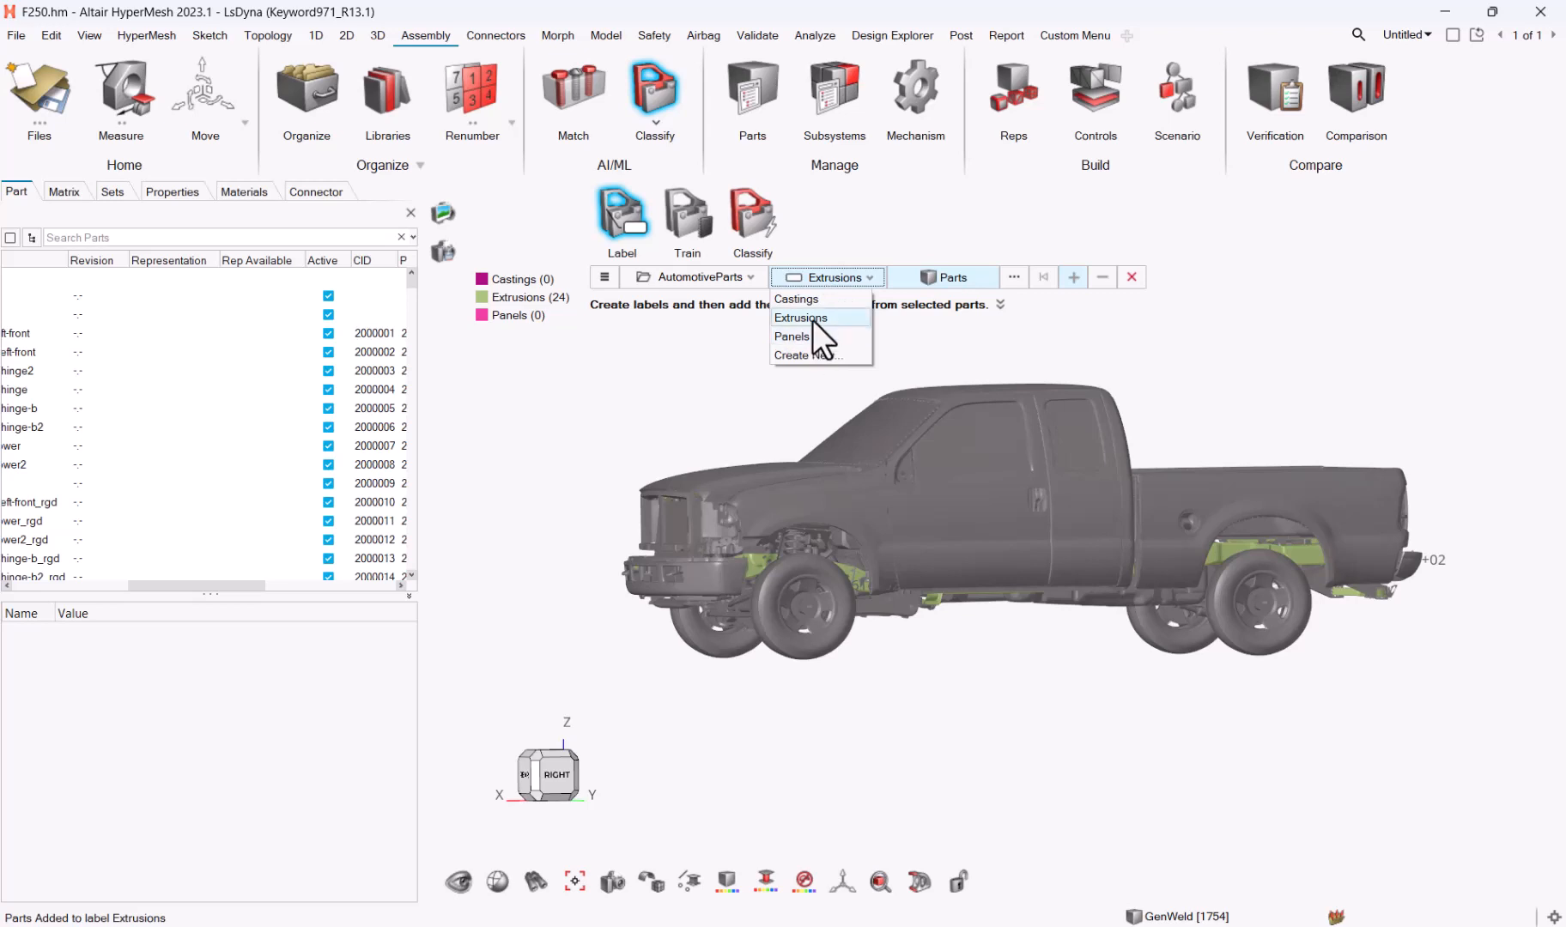
{"action": "left_click", "coordinate": [814, 320]}
{"action": "left_click", "coordinate": [855, 280]}
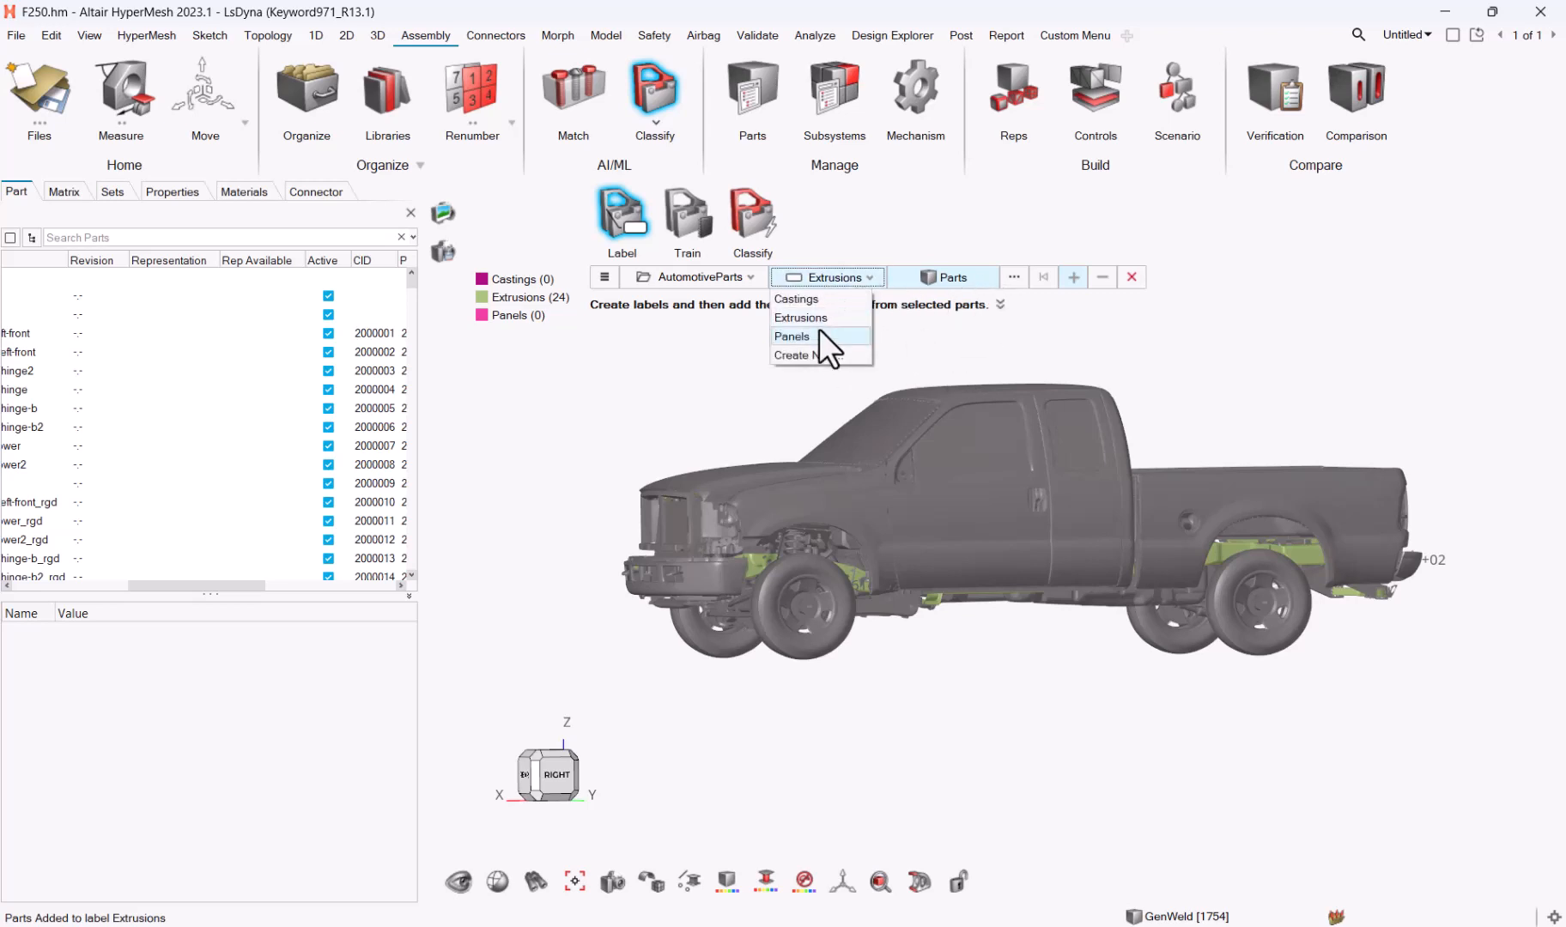
{"action": "left_click", "coordinate": [811, 299]}
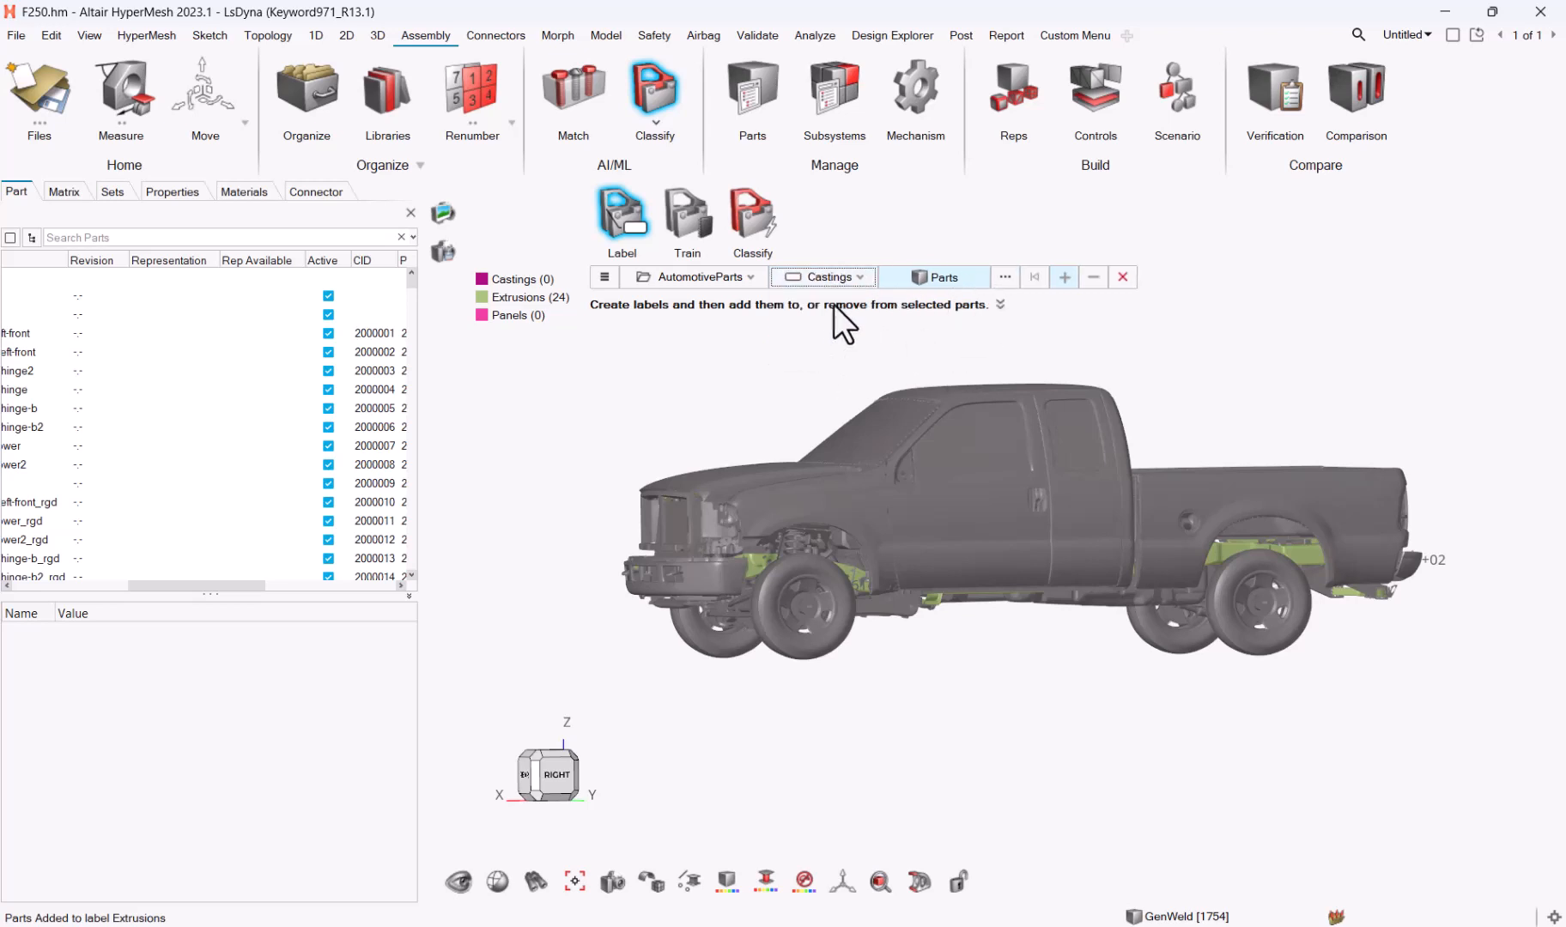
{"action": "left_click", "coordinate": [1005, 278]}
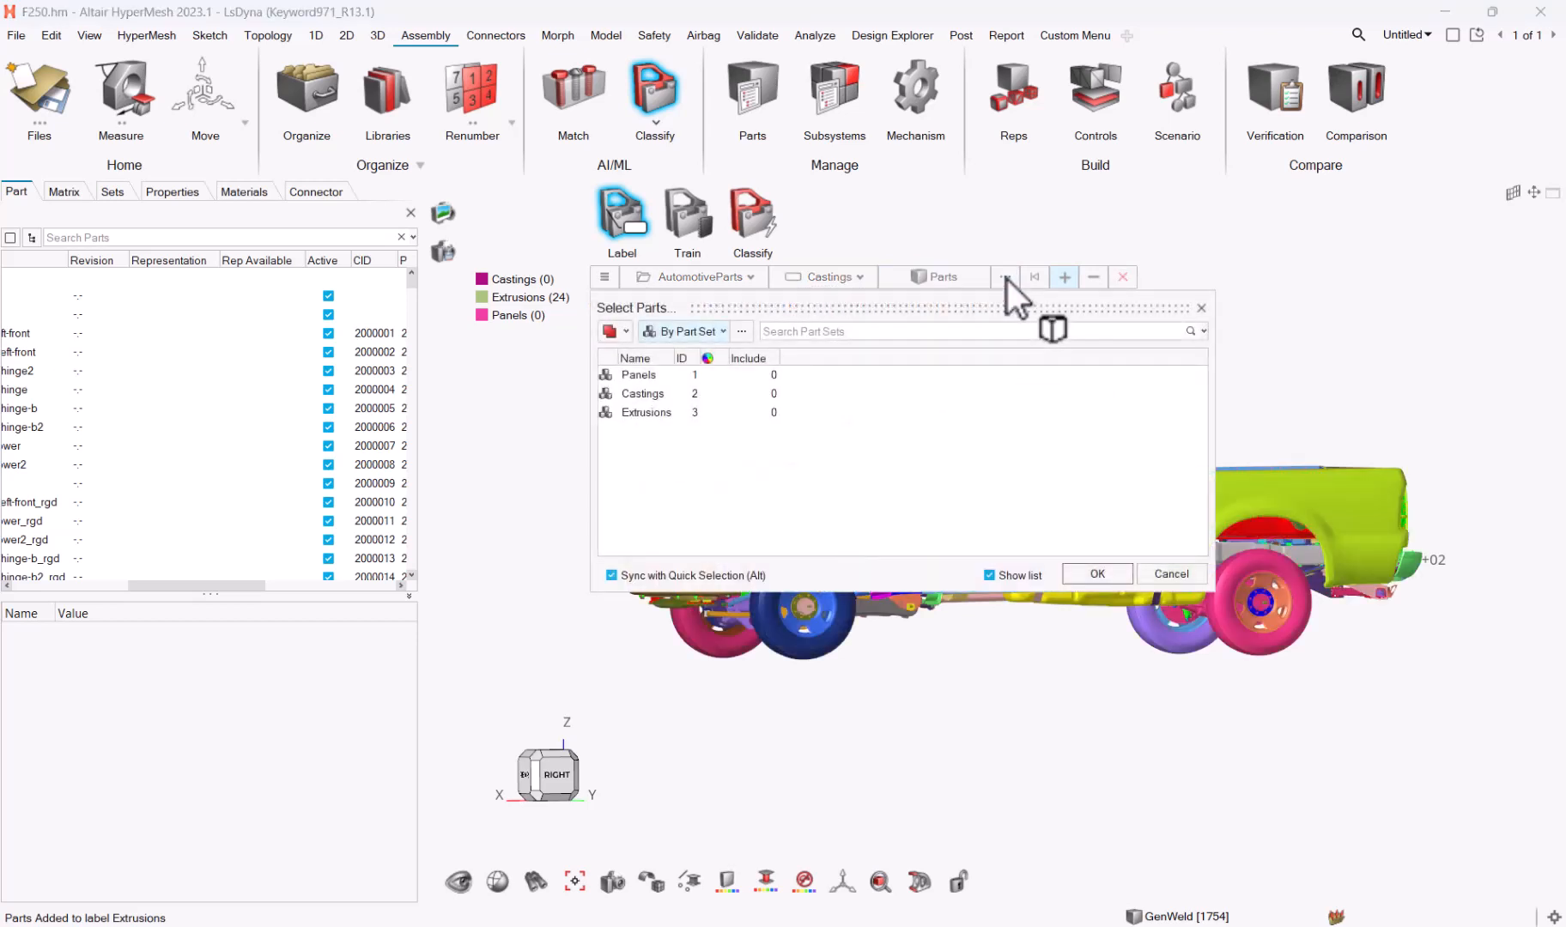
{"action": "left_click", "coordinate": [656, 393]}
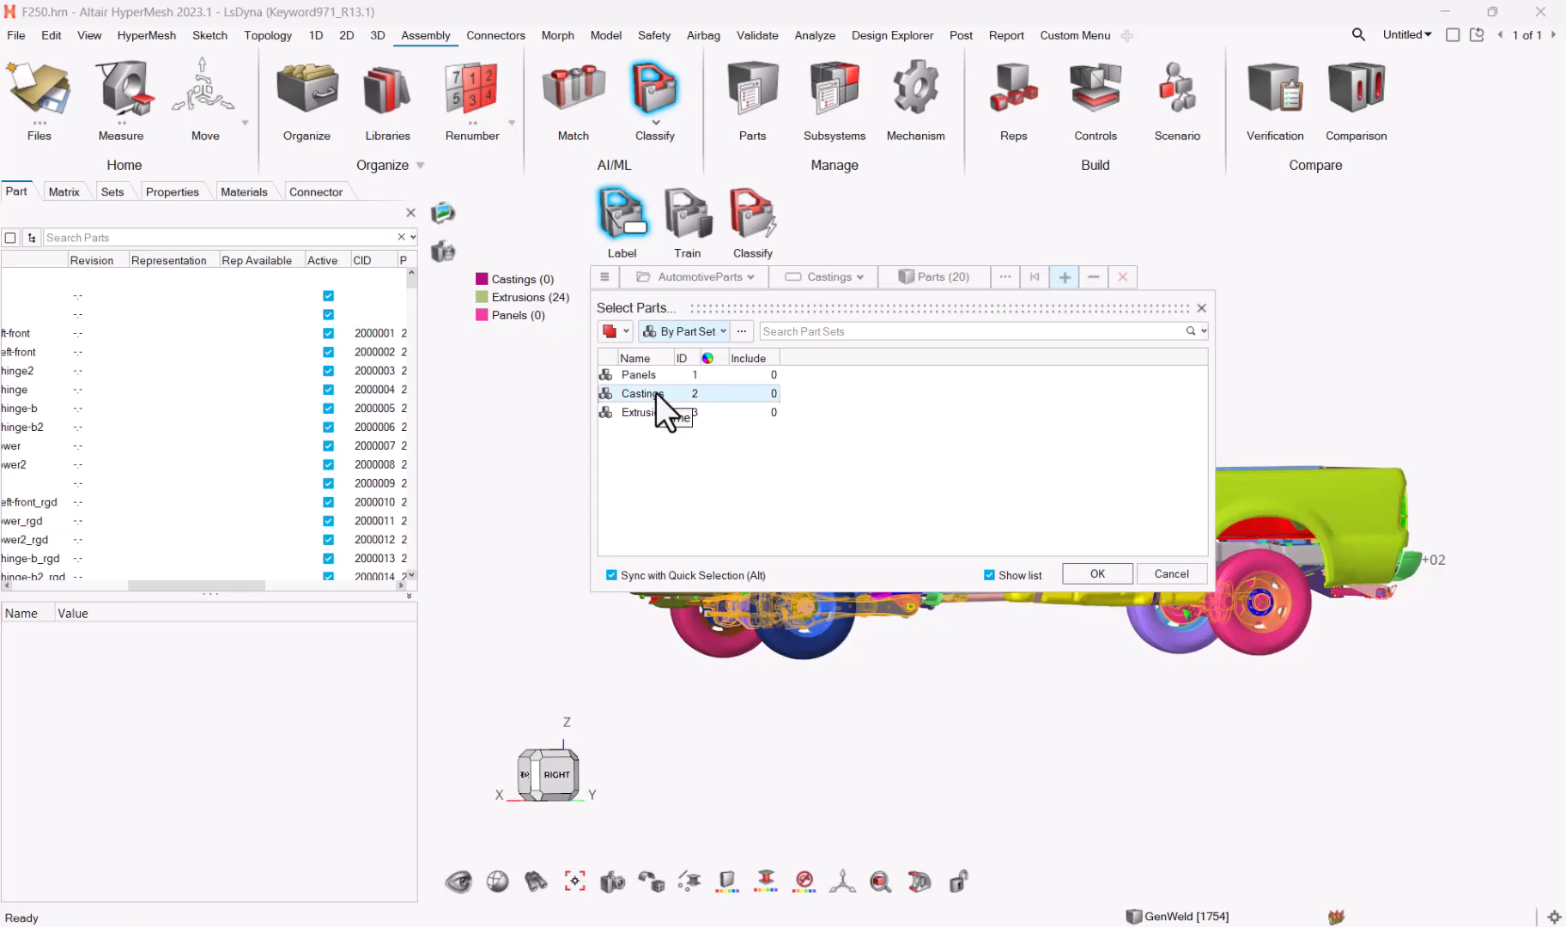
{"action": "left_click", "coordinate": [1095, 573]}
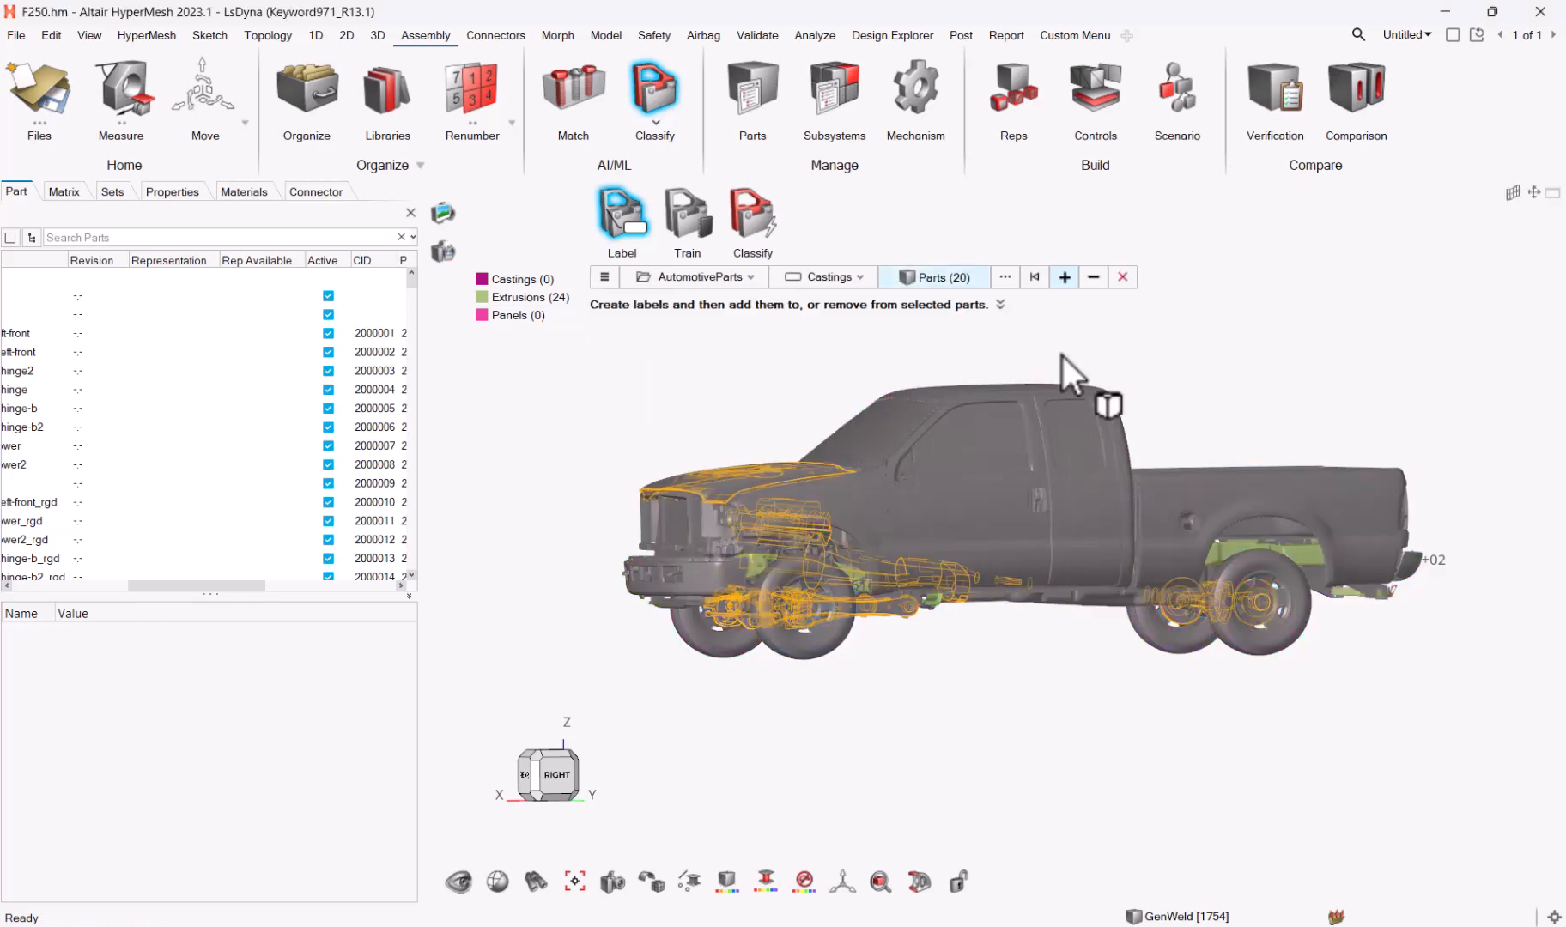
{"action": "left_click", "coordinate": [1063, 277]}
Make Panels the active label and add the truck parts from the Panels part set to it
{"action": "left_click", "coordinate": [823, 276]}
{"action": "left_click", "coordinate": [809, 338]}
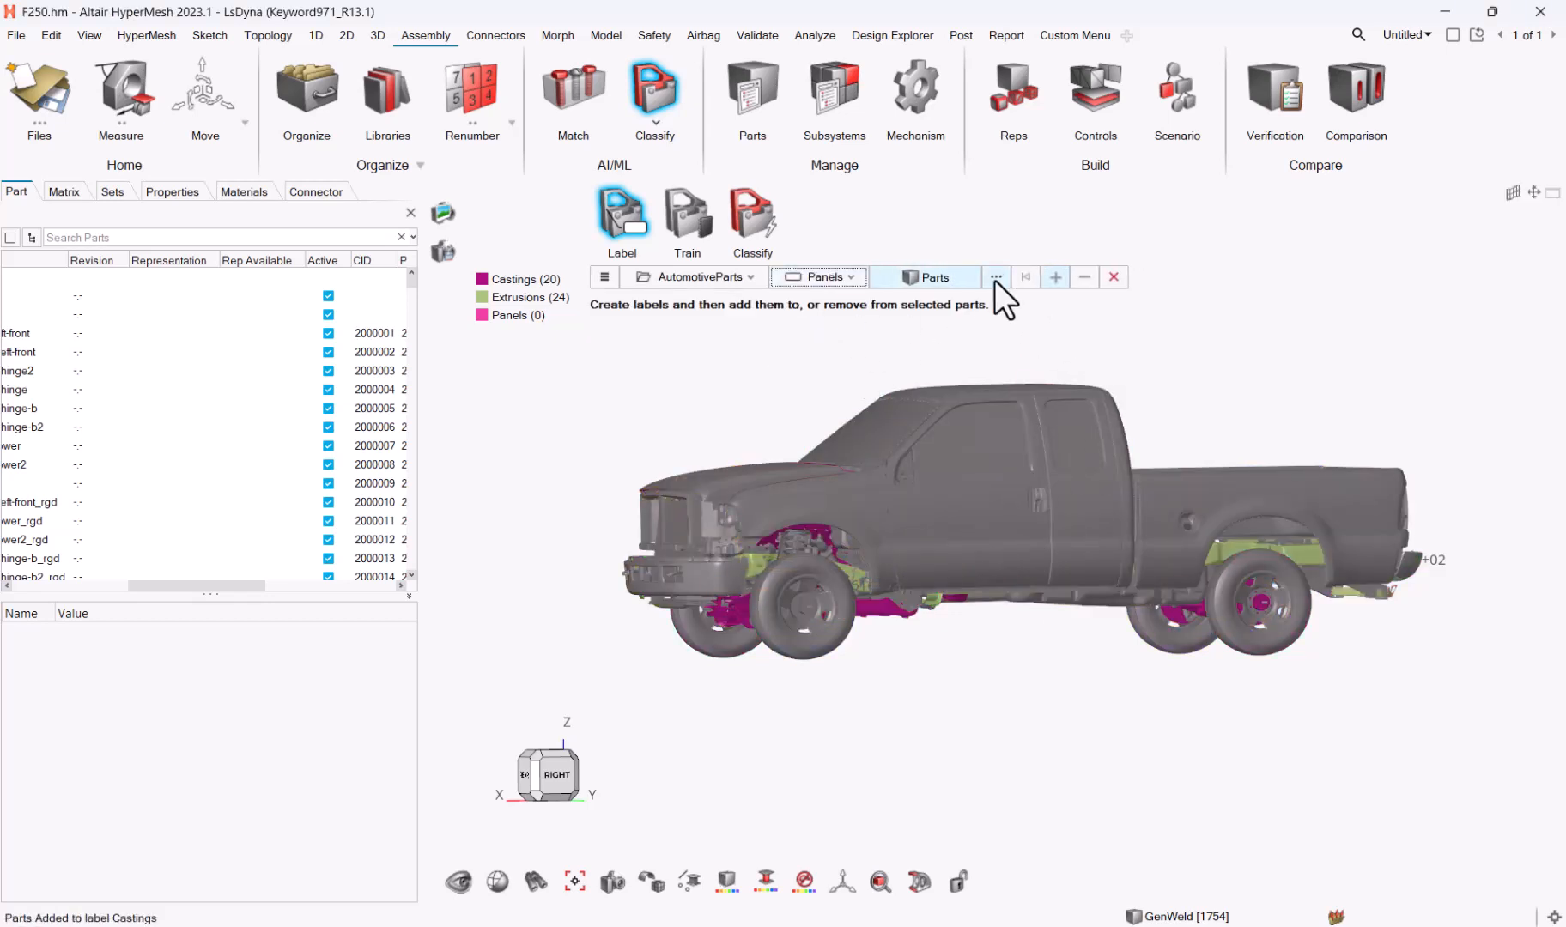
{"action": "left_click", "coordinate": [996, 277]}
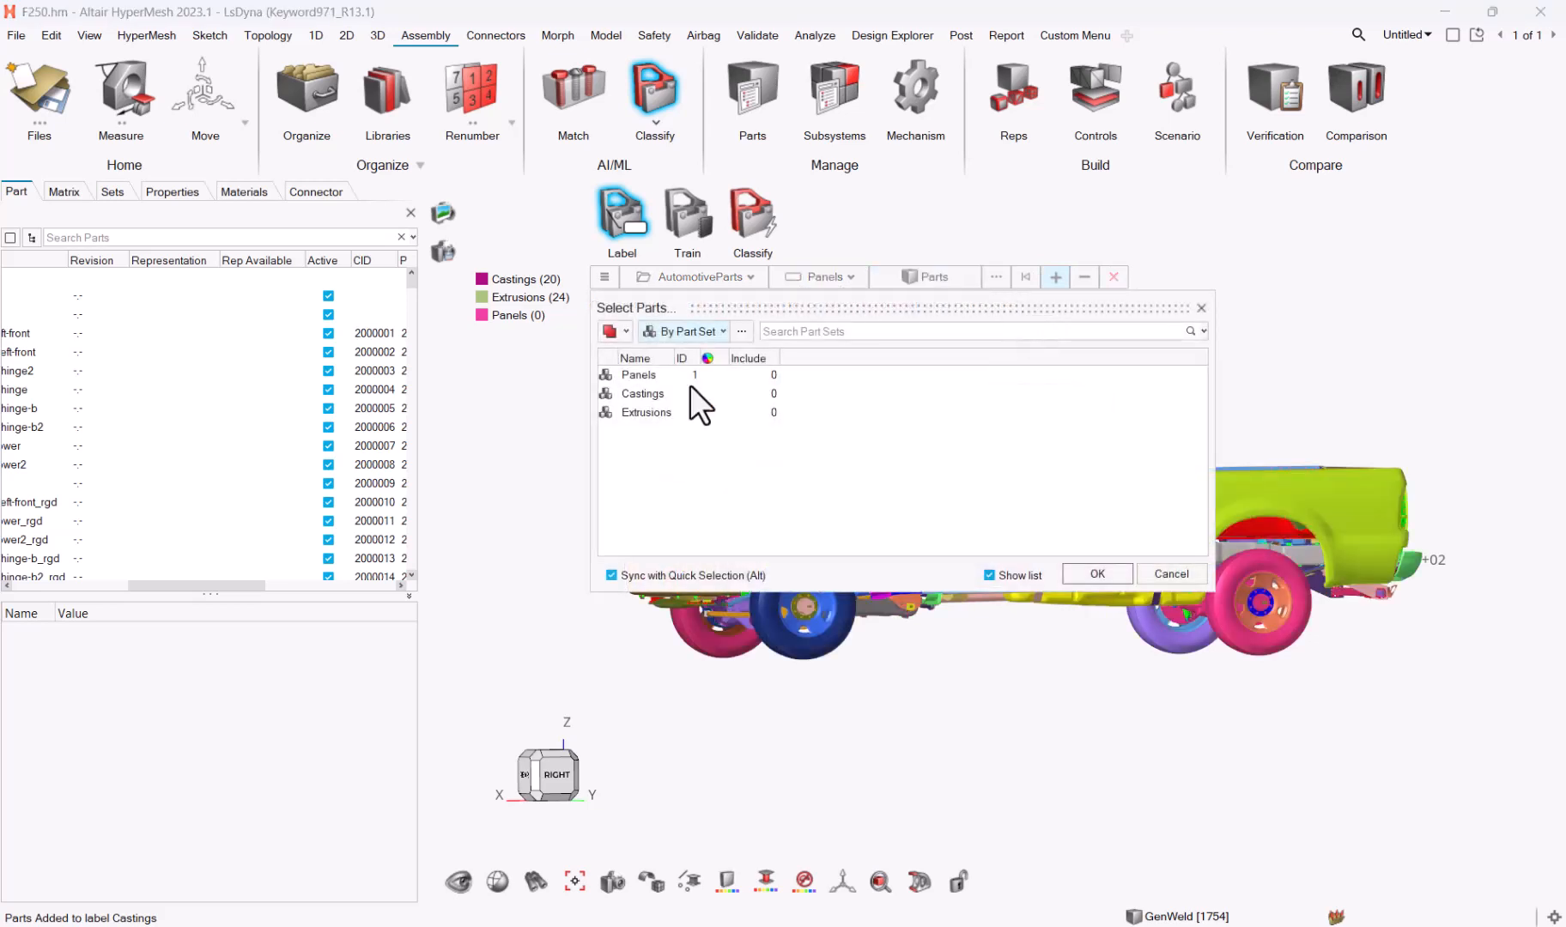
{"action": "left_click", "coordinate": [657, 393]}
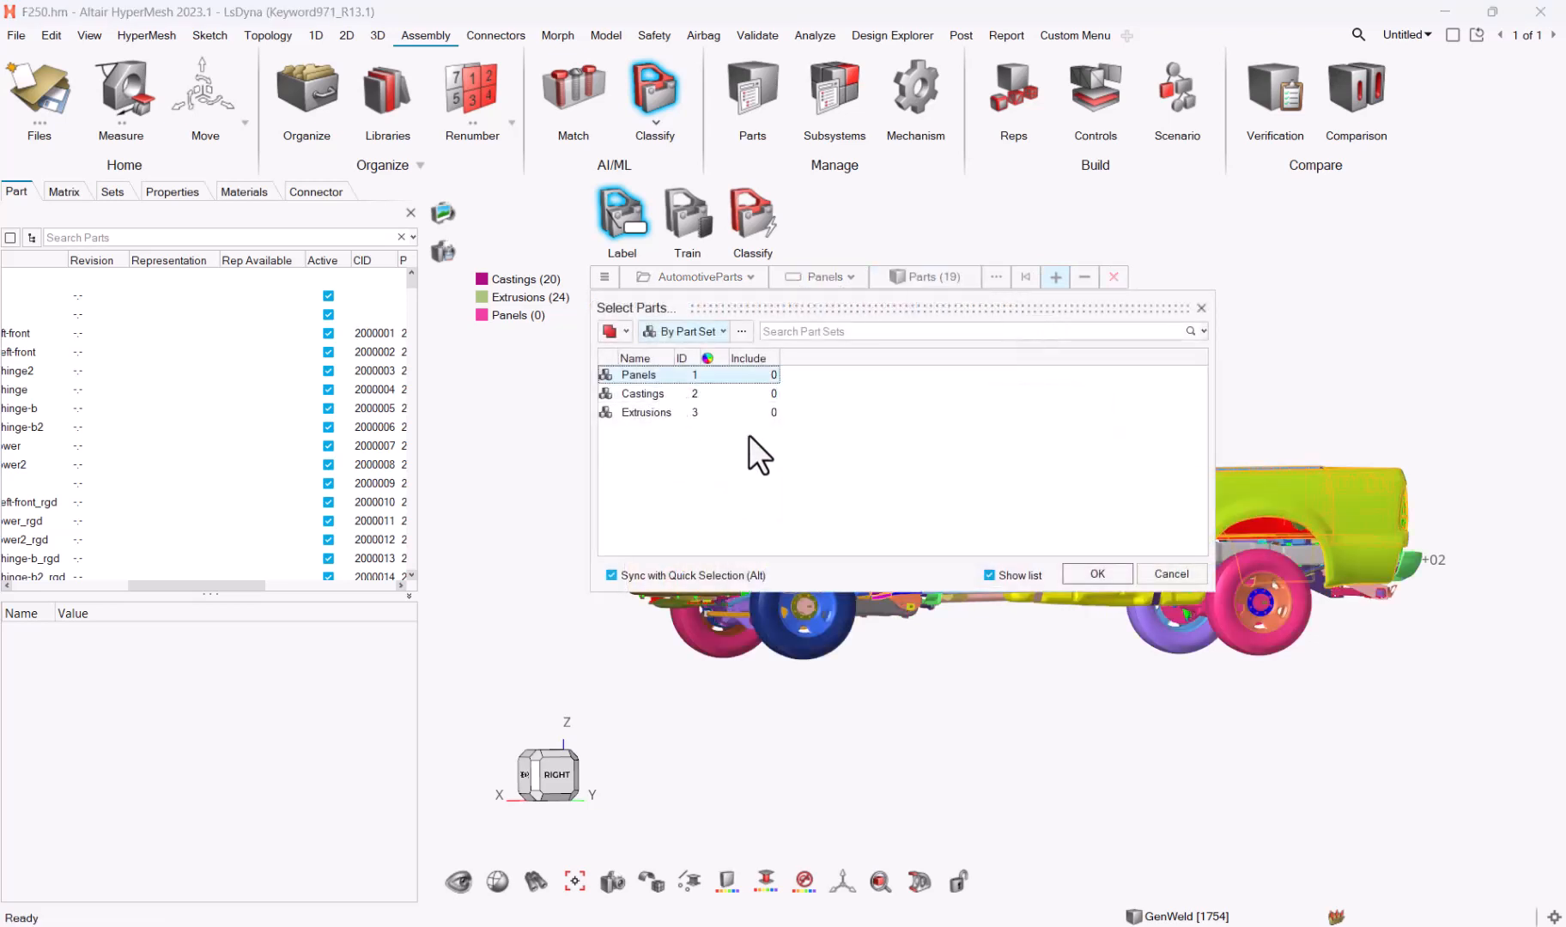
{"action": "left_click", "coordinate": [1094, 575]}
{"action": "left_click", "coordinate": [1055, 276]}
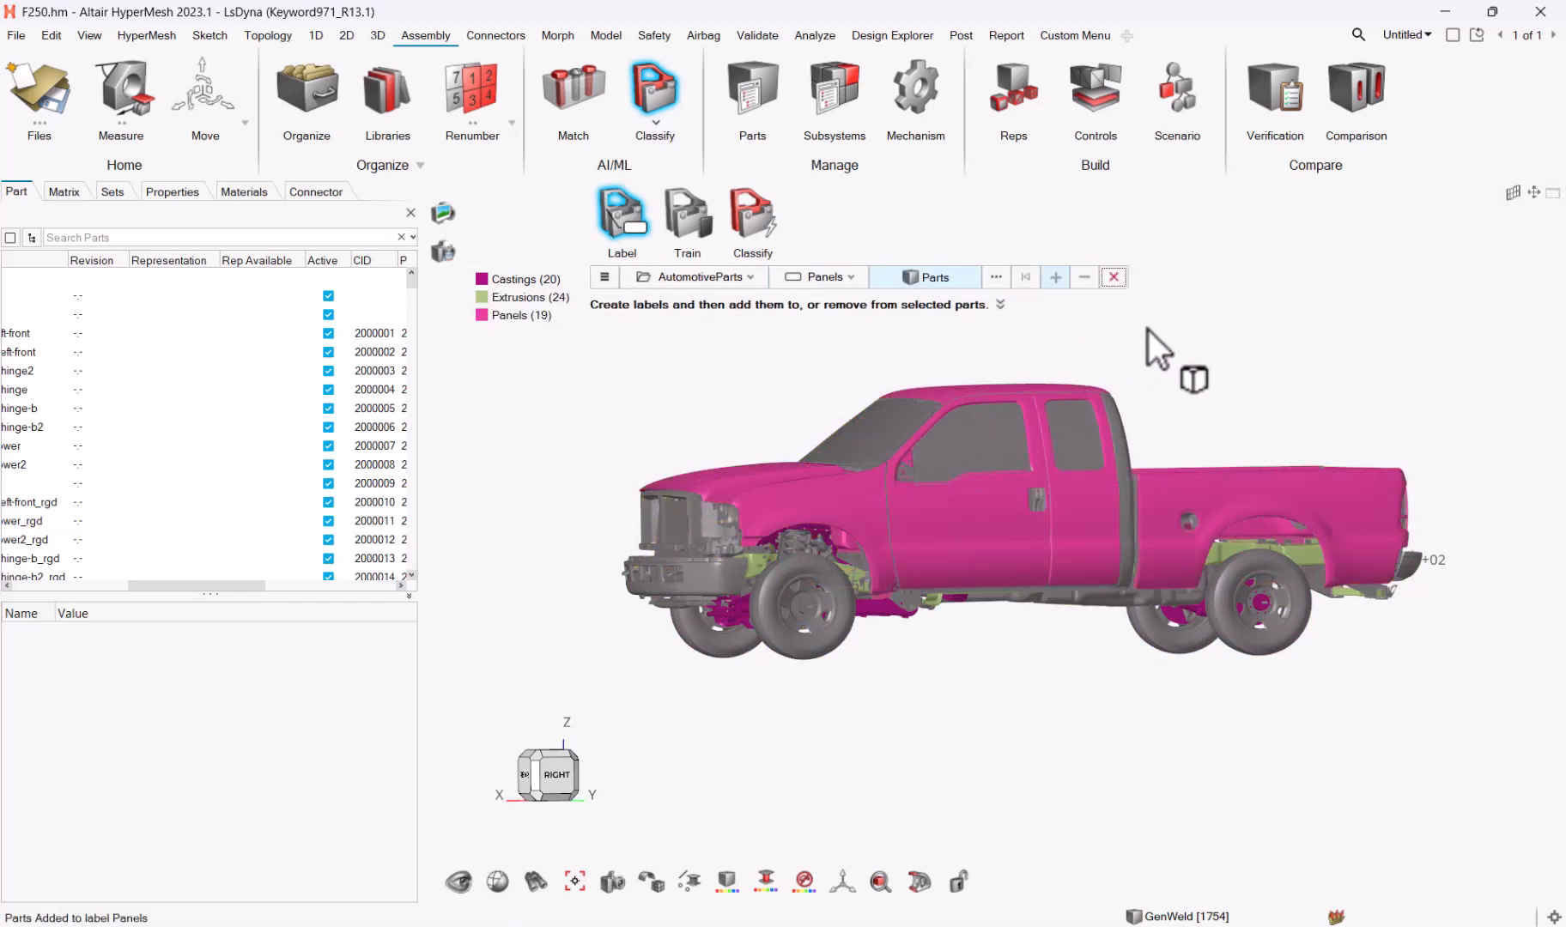
Retrain the AutomotiveParts classifier with the added F250 labels, then check and close the confusion matrix
{"action": "middle_click_drag", "start_coordinate": [1279, 375], "coordinate": [1279, 409]}
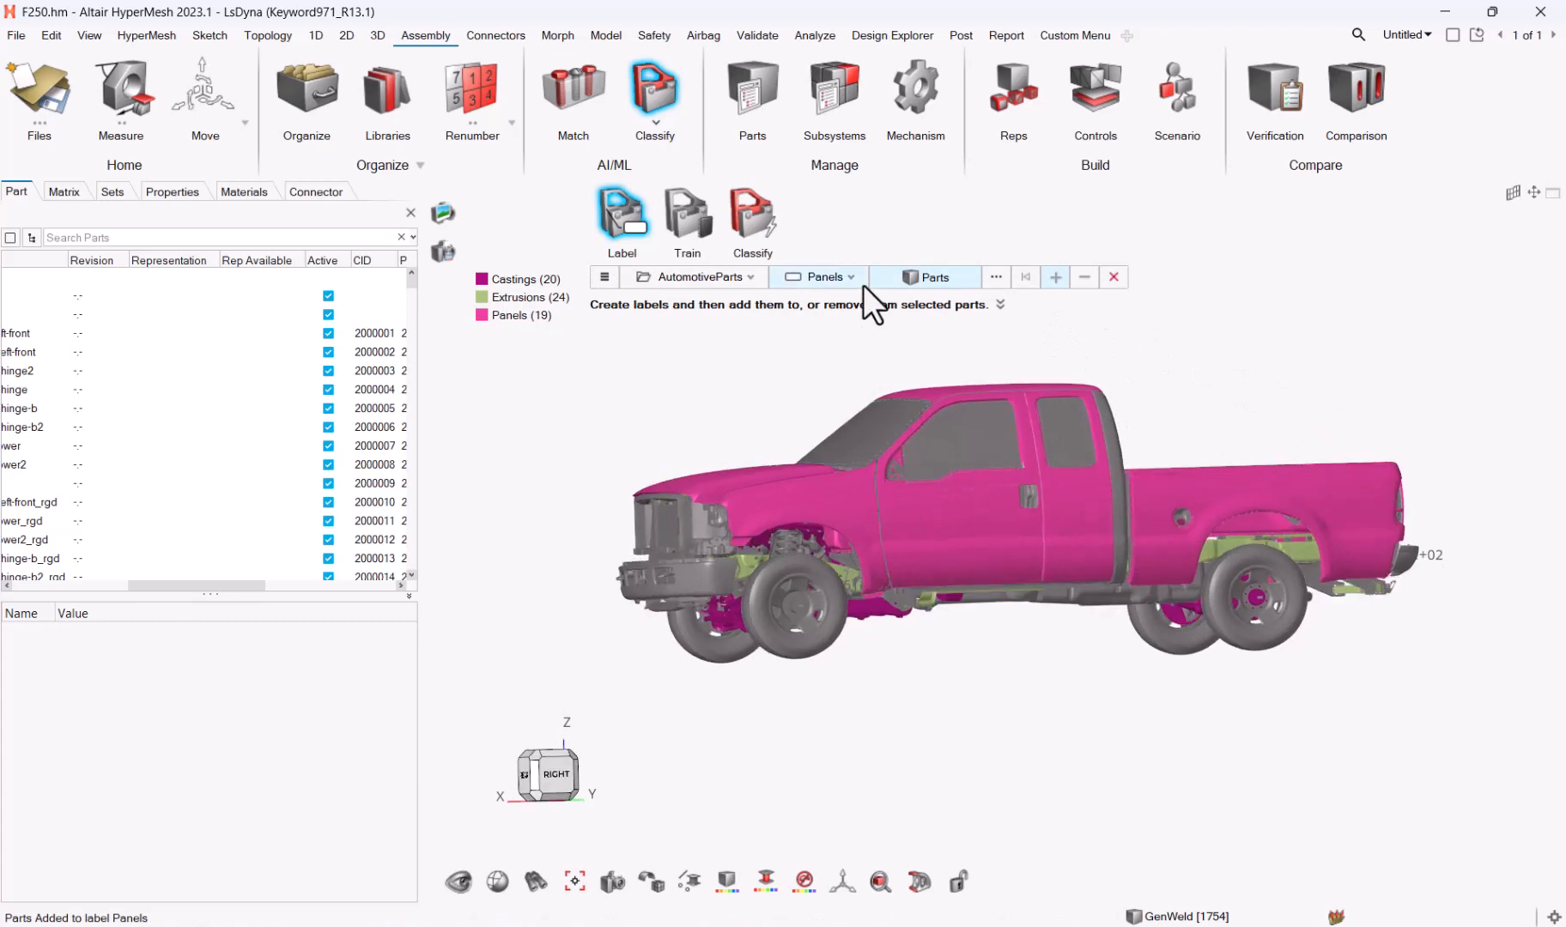
{"action": "left_click", "coordinate": [690, 222]}
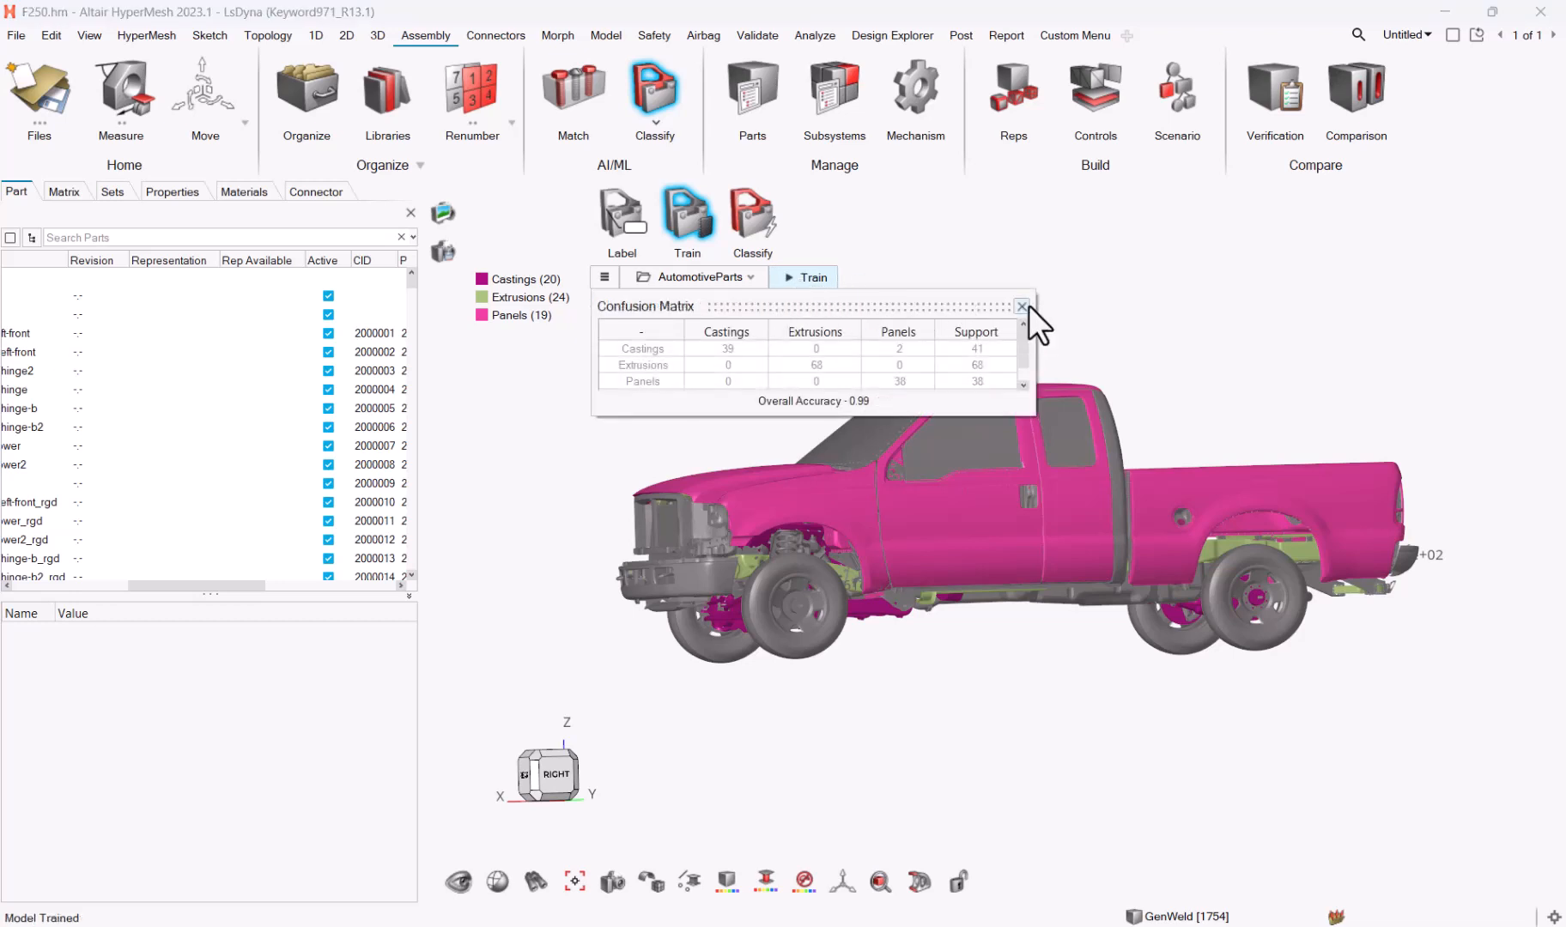
{"action": "left_click", "coordinate": [1024, 307]}
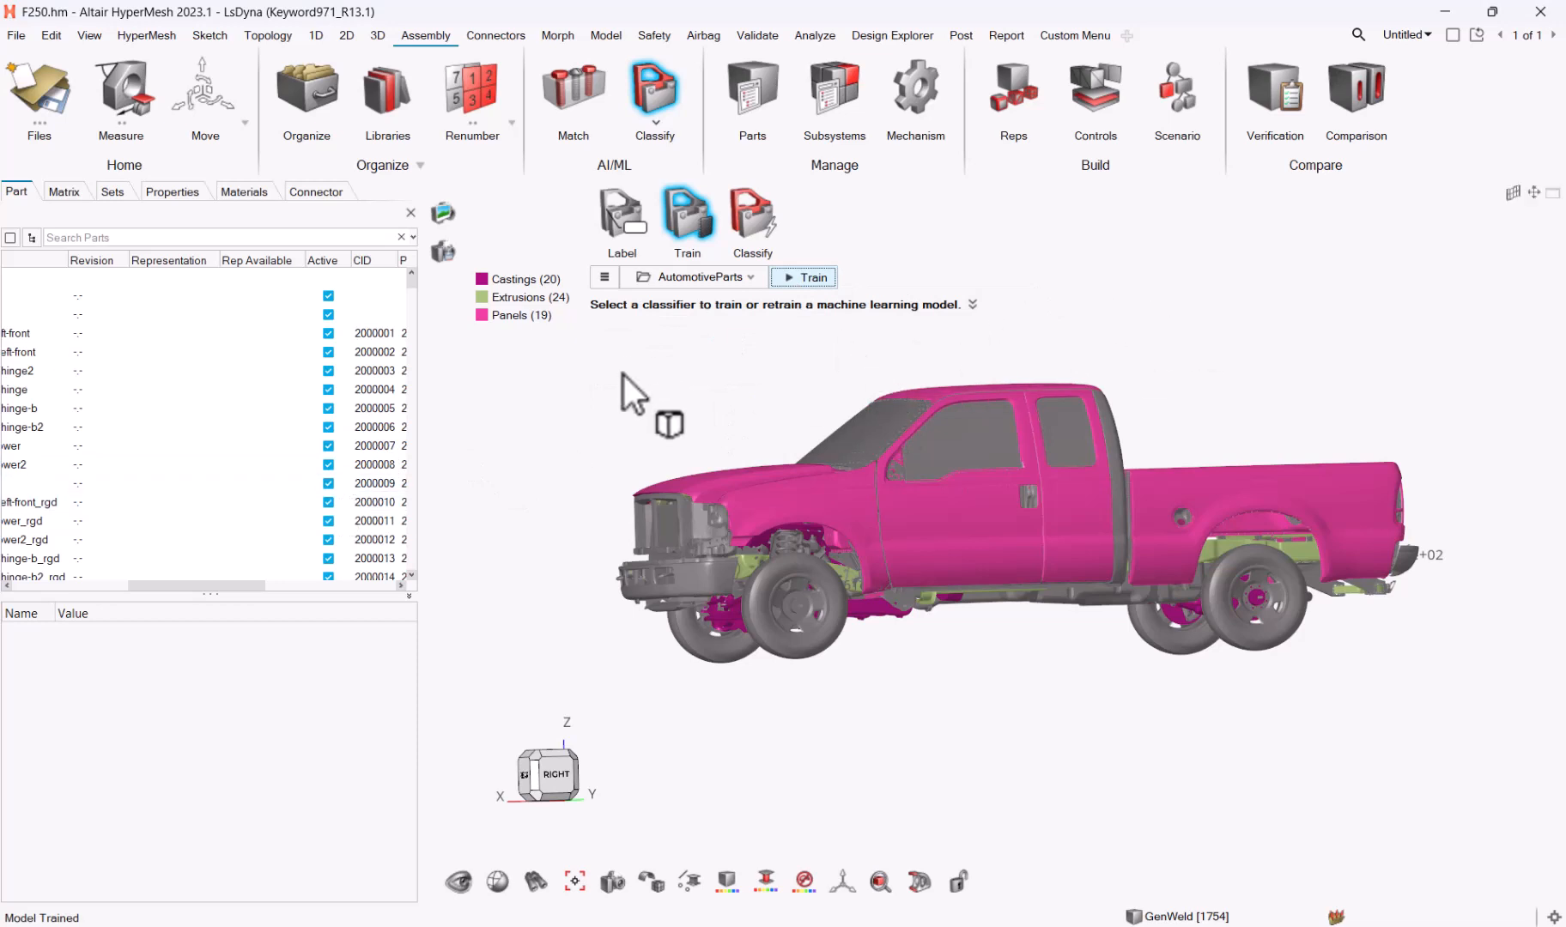
Open the recent model silverado.hm and switch the part classification tool to classifying parts
{"action": "left_click", "coordinate": [15, 35]}
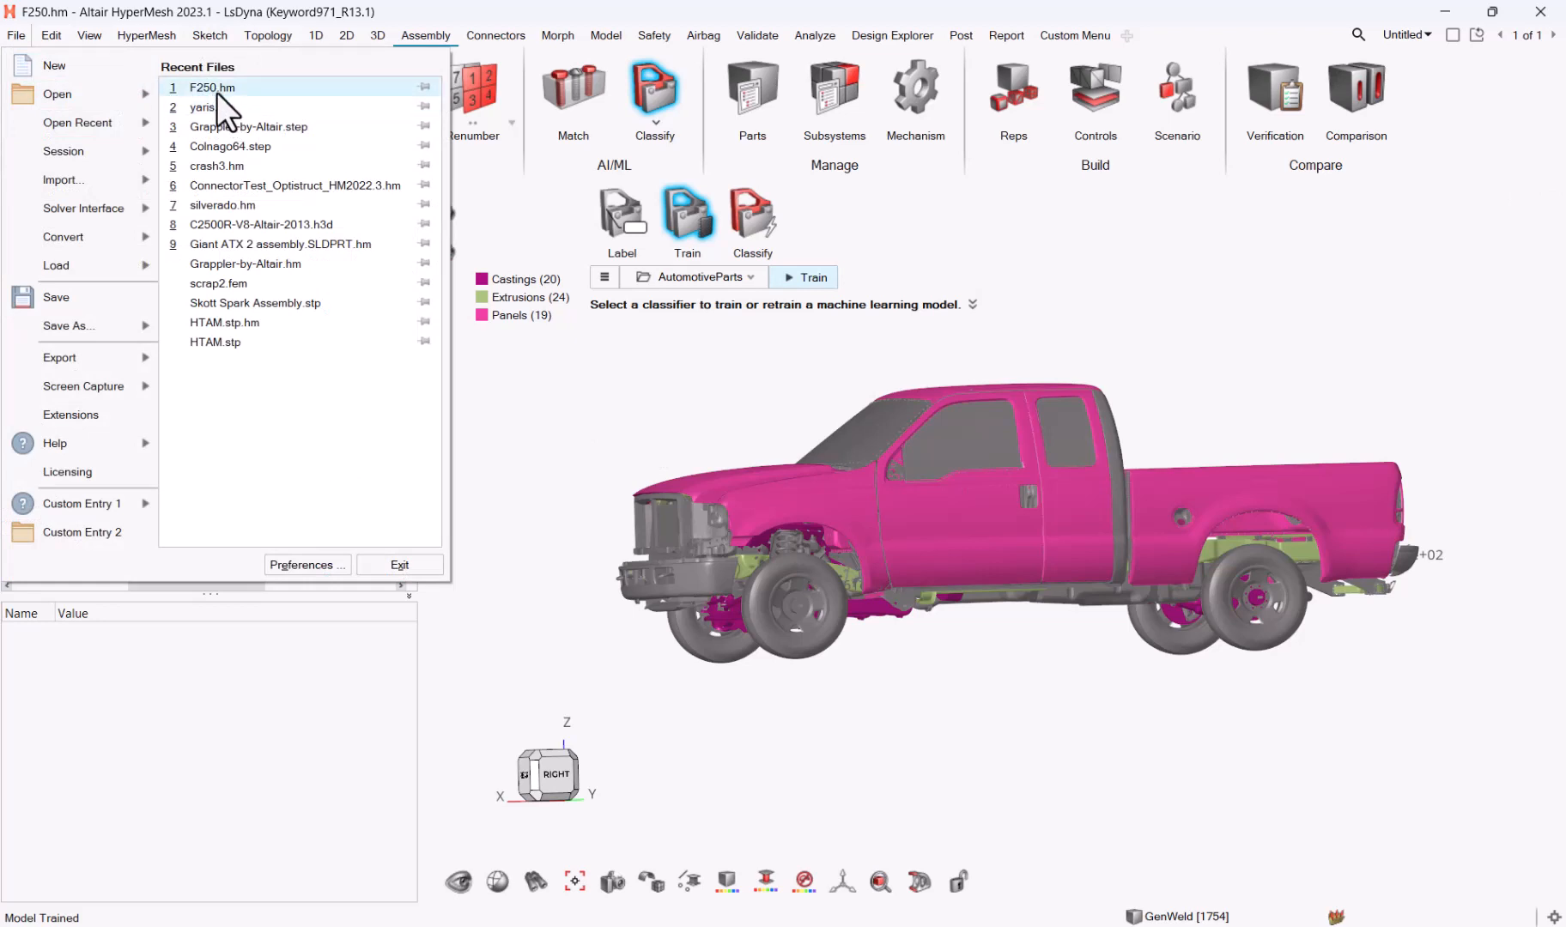
{"action": "left_click", "coordinate": [240, 206]}
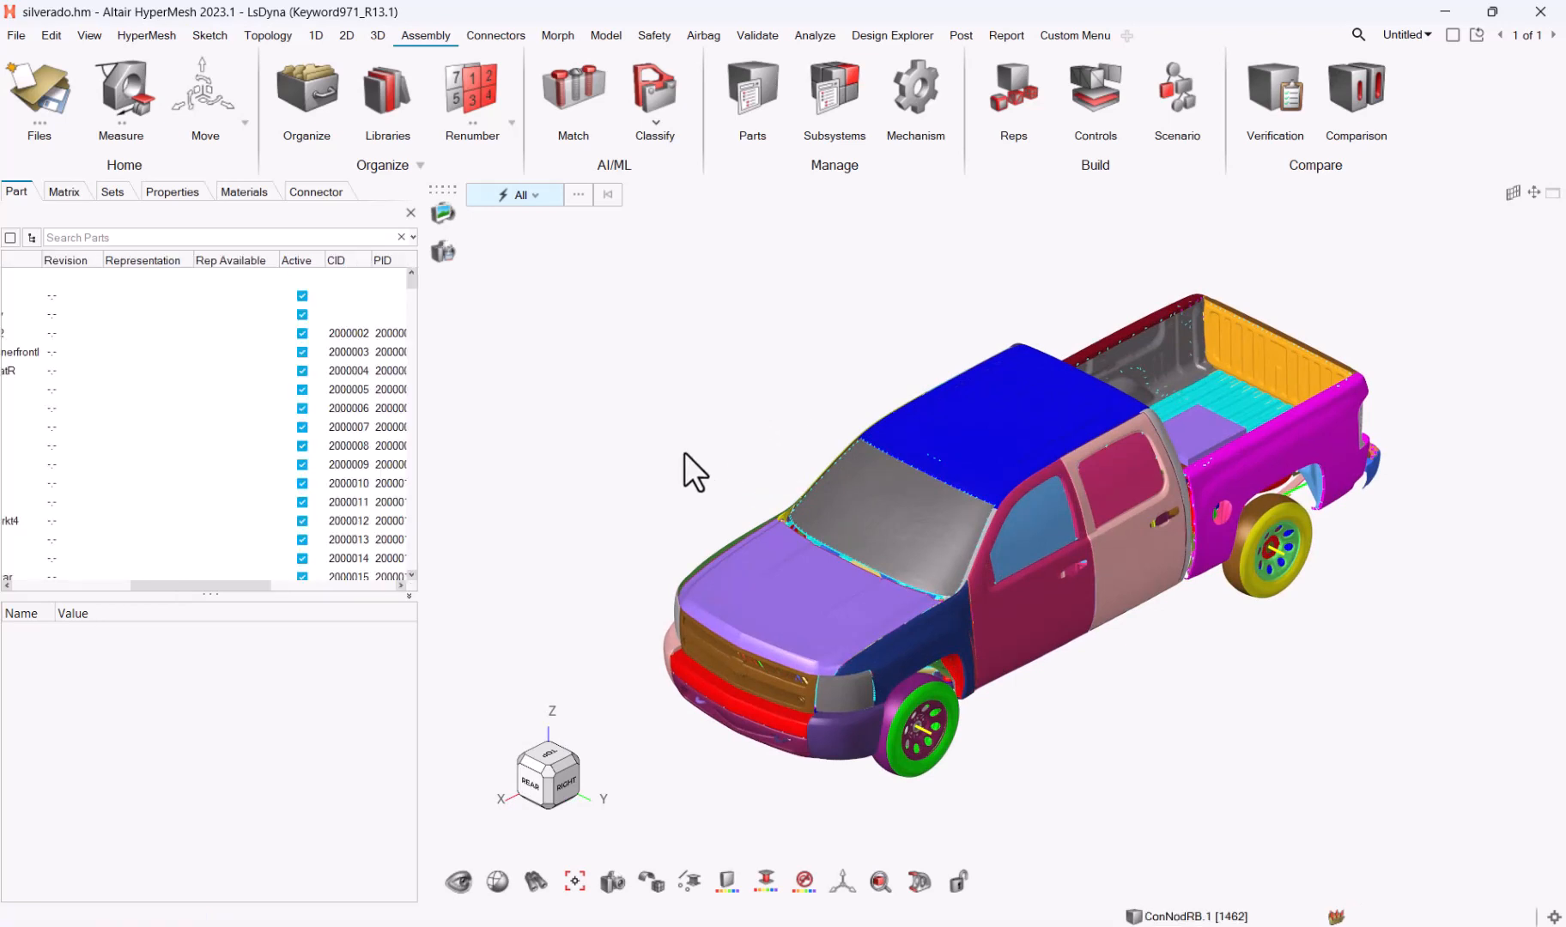
{"action": "left_click", "coordinate": [650, 127]}
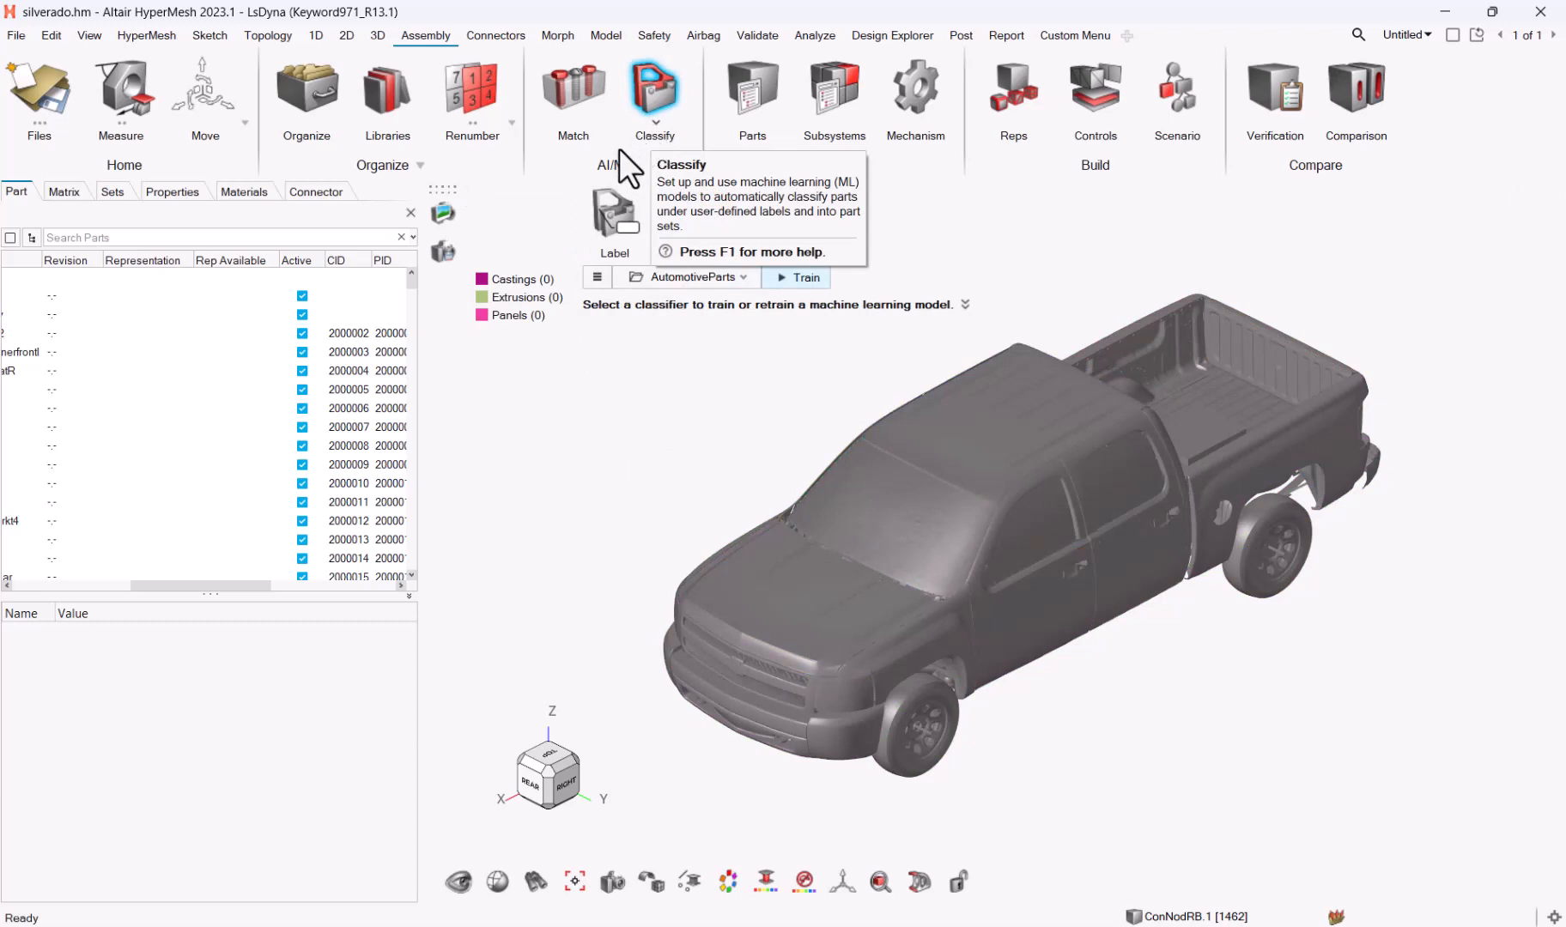
{"action": "left_click", "coordinate": [742, 231]}
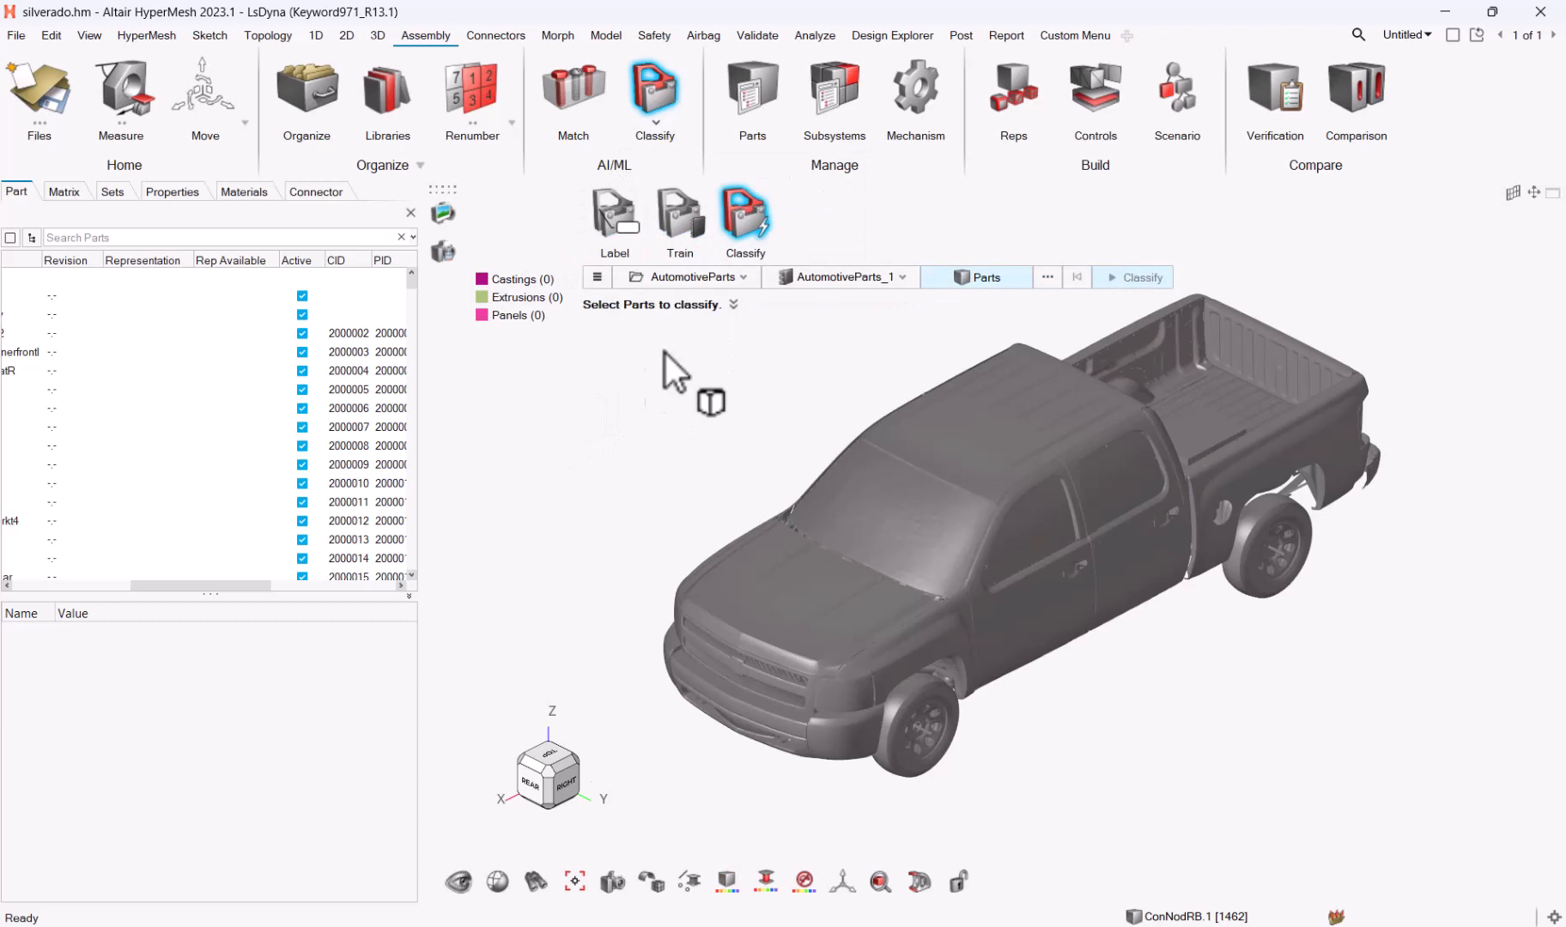
Keep the AutomotiveParts classifier and choose AutomotiveParts_1 as its trained model for the classification
{"action": "left_click", "coordinate": [744, 277]}
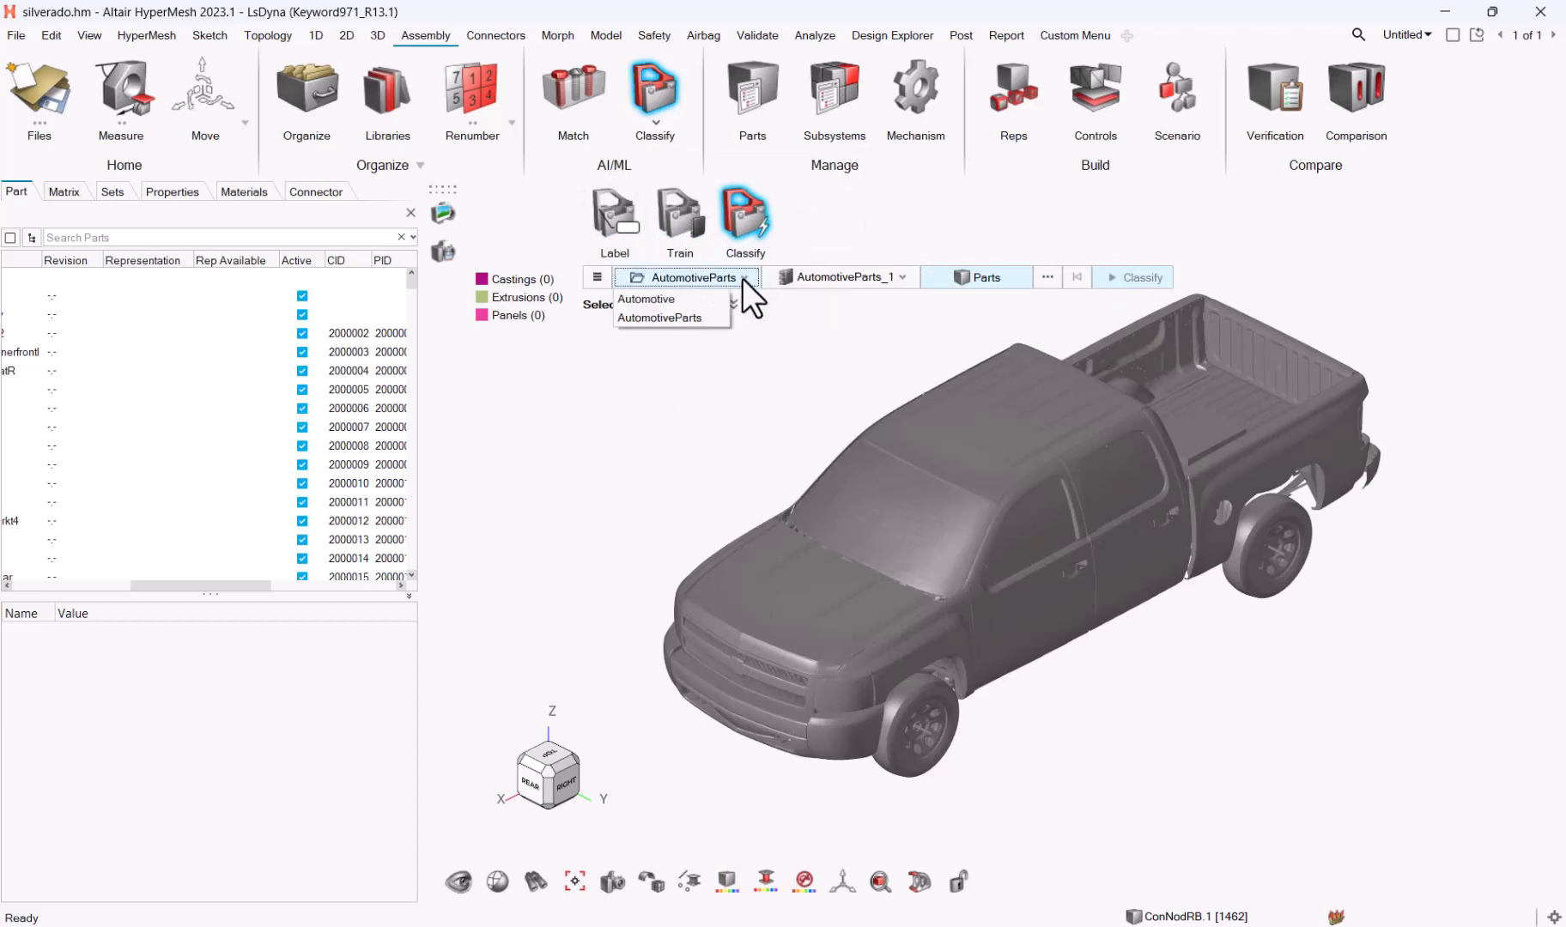
{"action": "left_click", "coordinate": [742, 278]}
{"action": "left_click", "coordinate": [810, 279]}
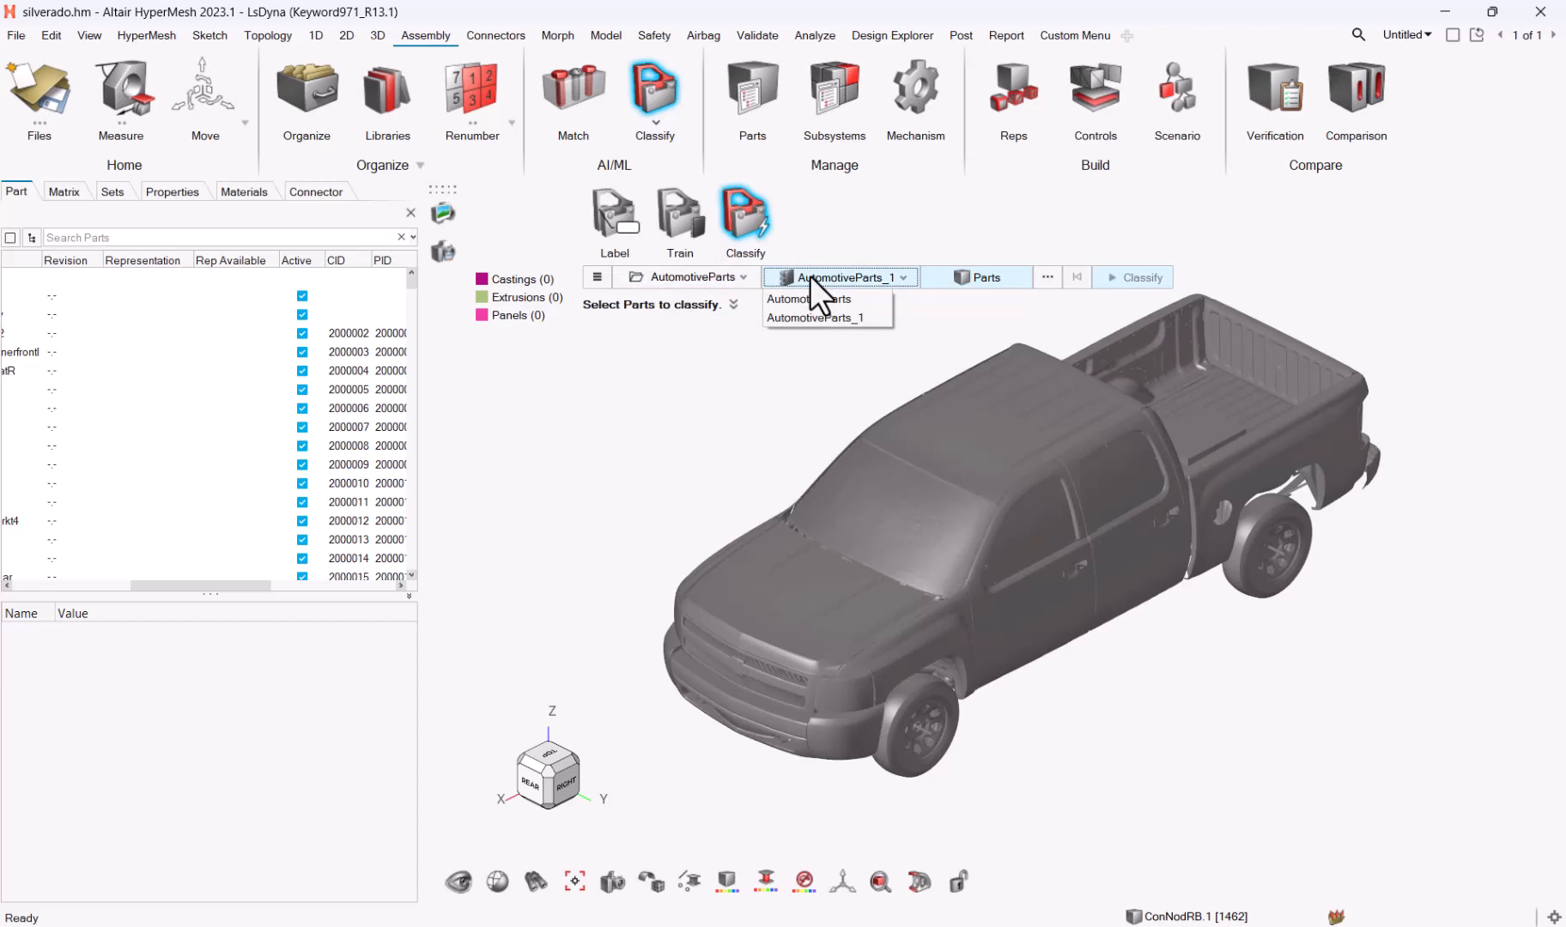
{"action": "left_click", "coordinate": [826, 318]}
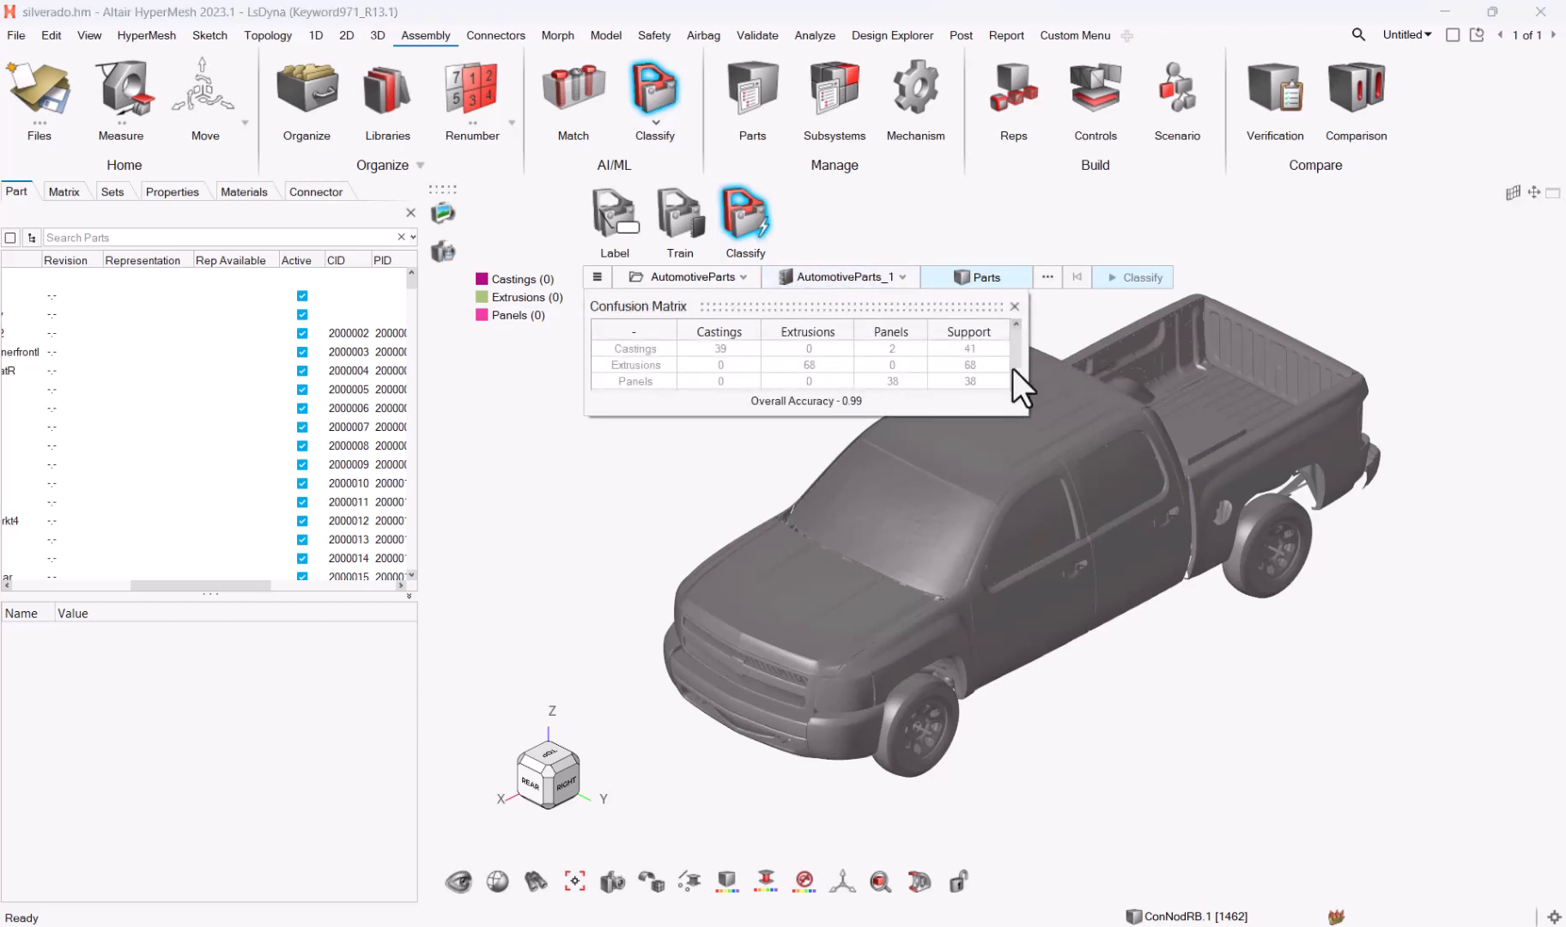
Select all parts of the Silverado truck and classify them with the AutomotiveParts_1 model
{"action": "left_click", "coordinate": [957, 275]}
{"action": "left_click_drag", "start_coordinate": [678, 769], "coordinate": [1488, 215]}
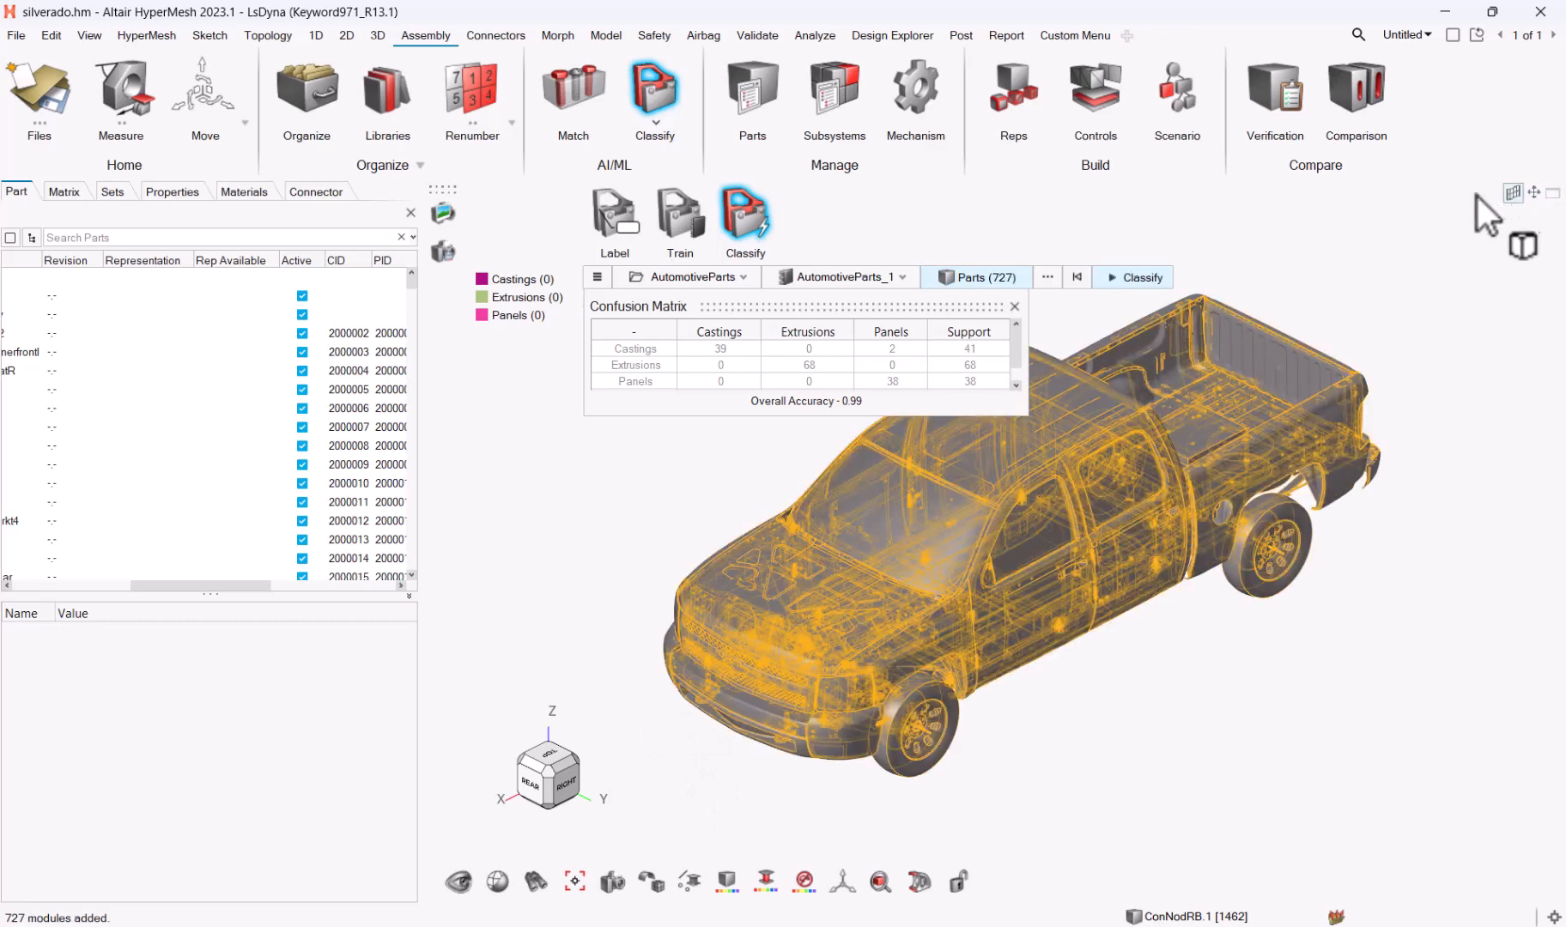
{"action": "left_click", "coordinate": [1142, 278]}
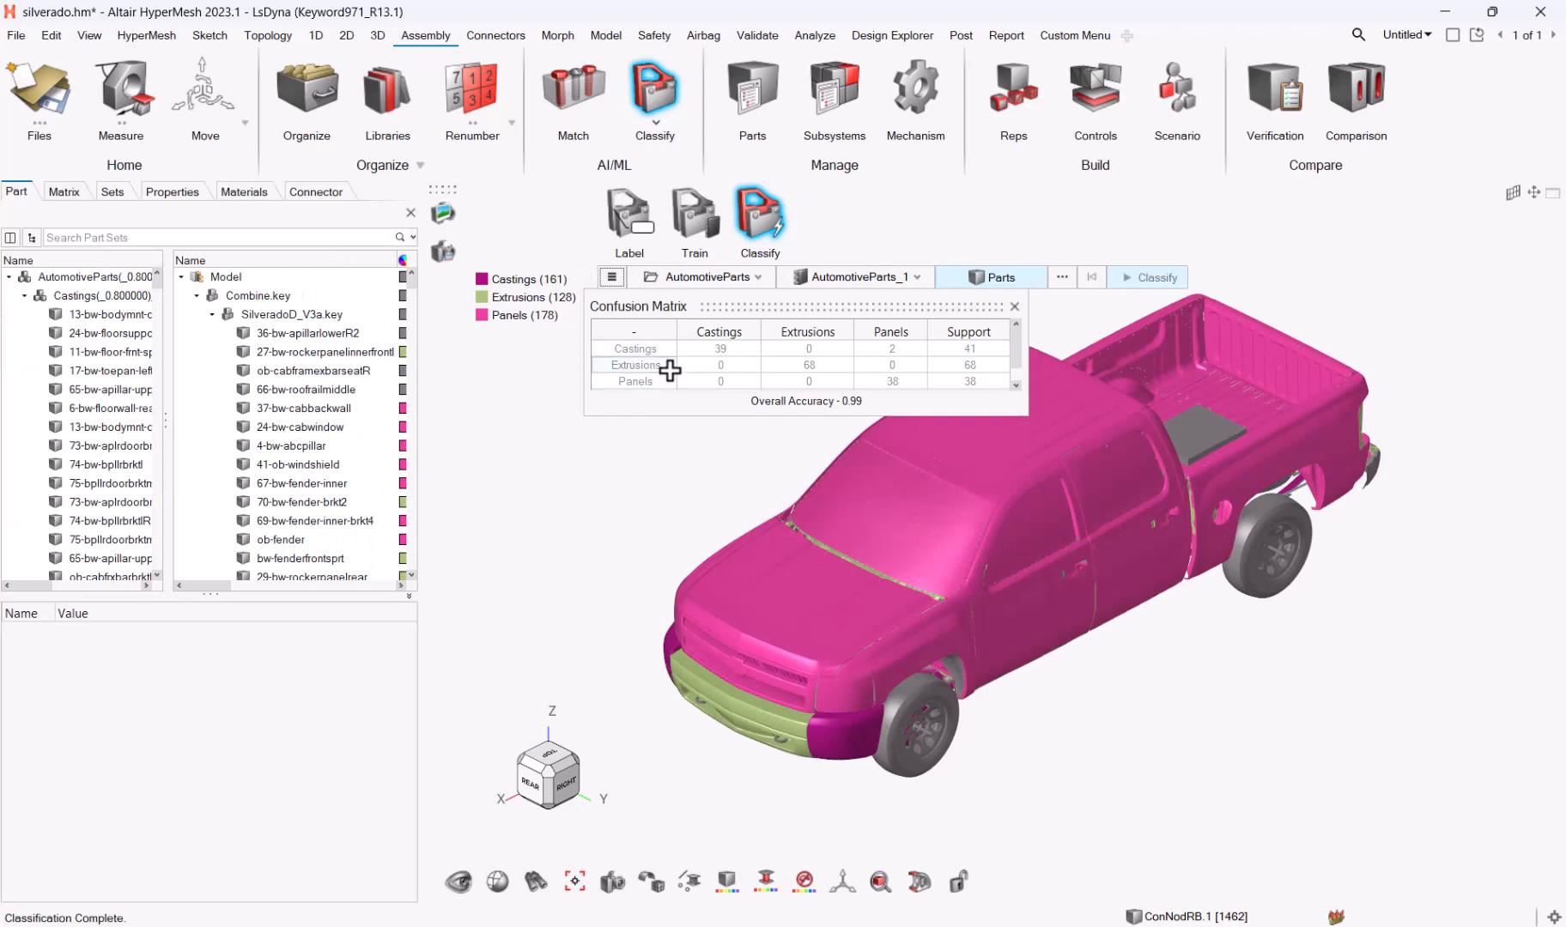
{"action": "mouse_move", "coordinate": [670, 371]}
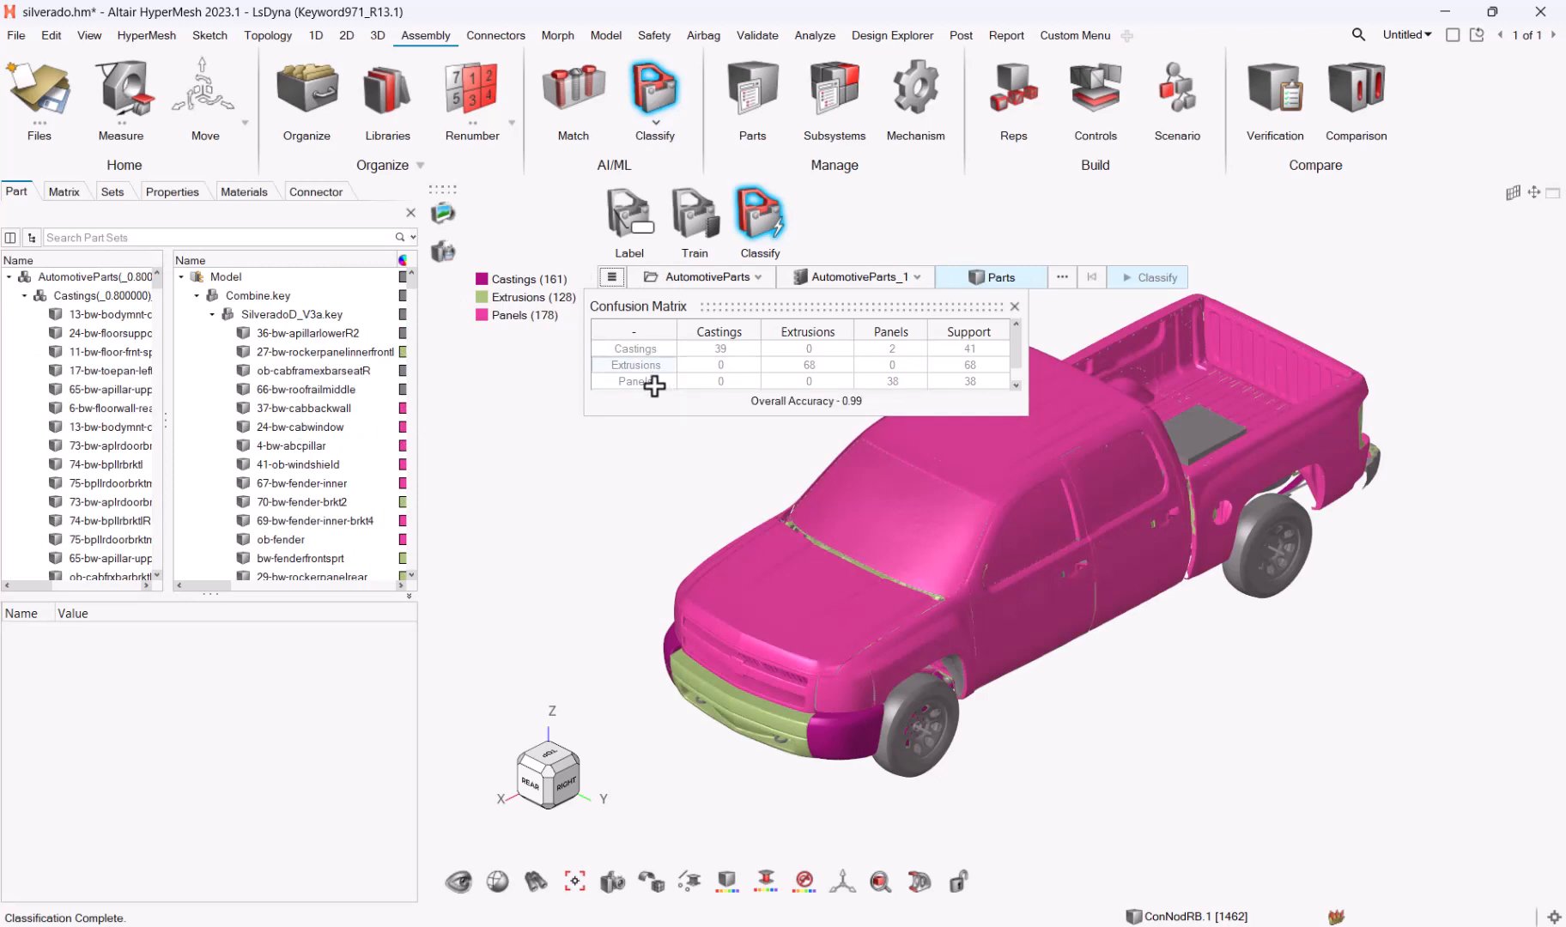